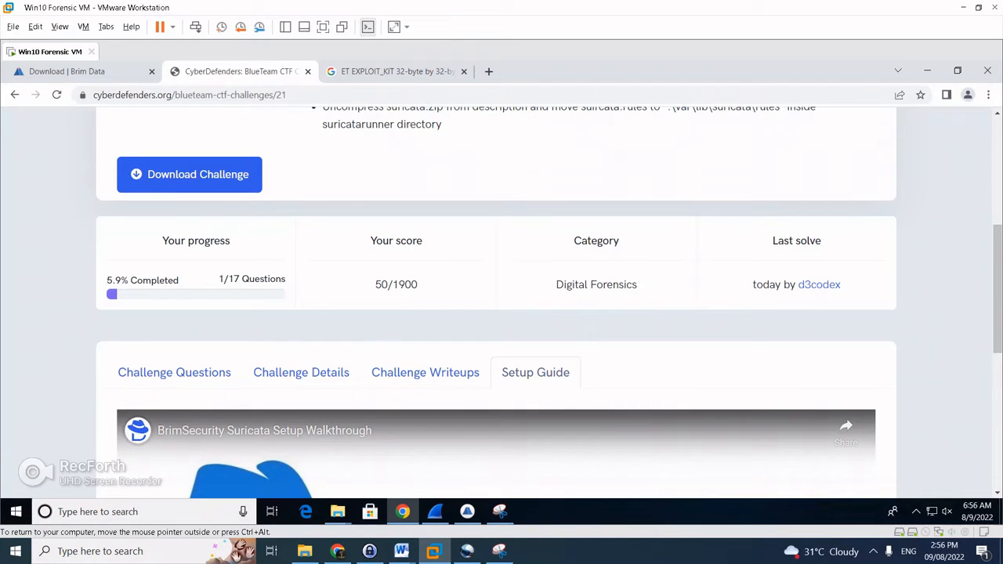
Bring up the Challenge Questions list, with question #1 solved as 192.168.137.62
{"action": "scroll", "coordinate": [502, 313], "scroll_direction": "down", "scroll_amount": 2}
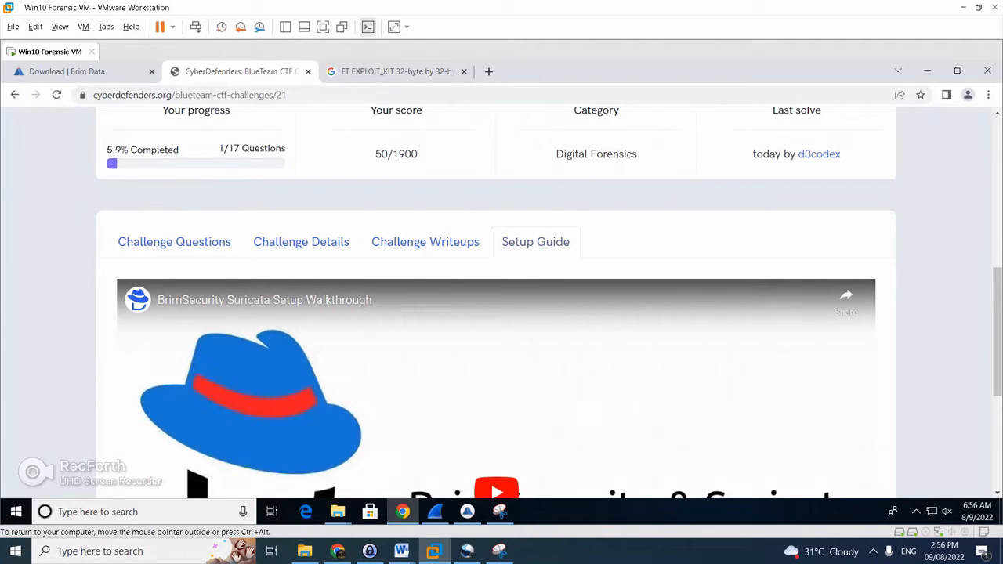
{"action": "scroll", "coordinate": [501, 305], "scroll_direction": "up", "scroll_amount": 1}
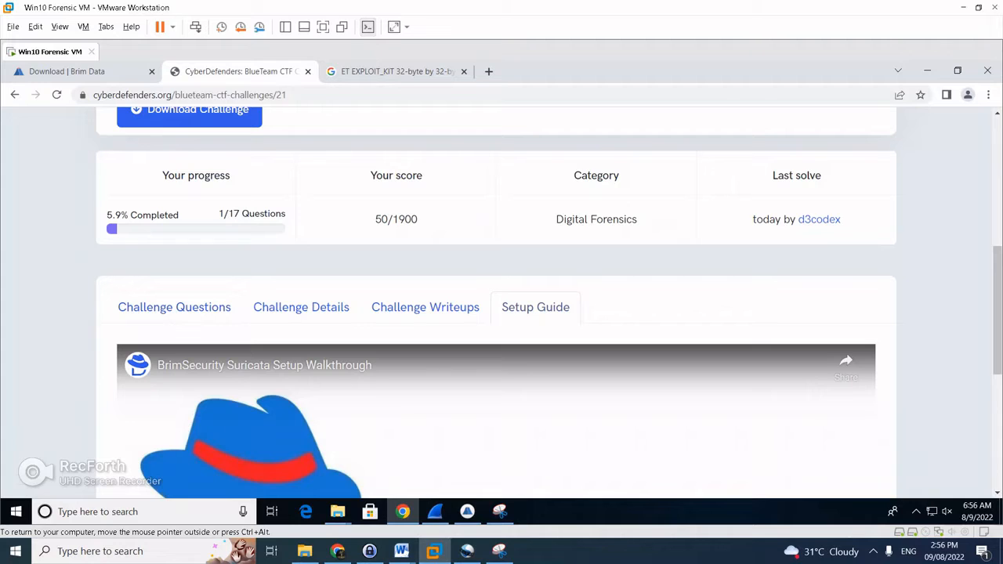
{"action": "left_click", "coordinate": [174, 306]}
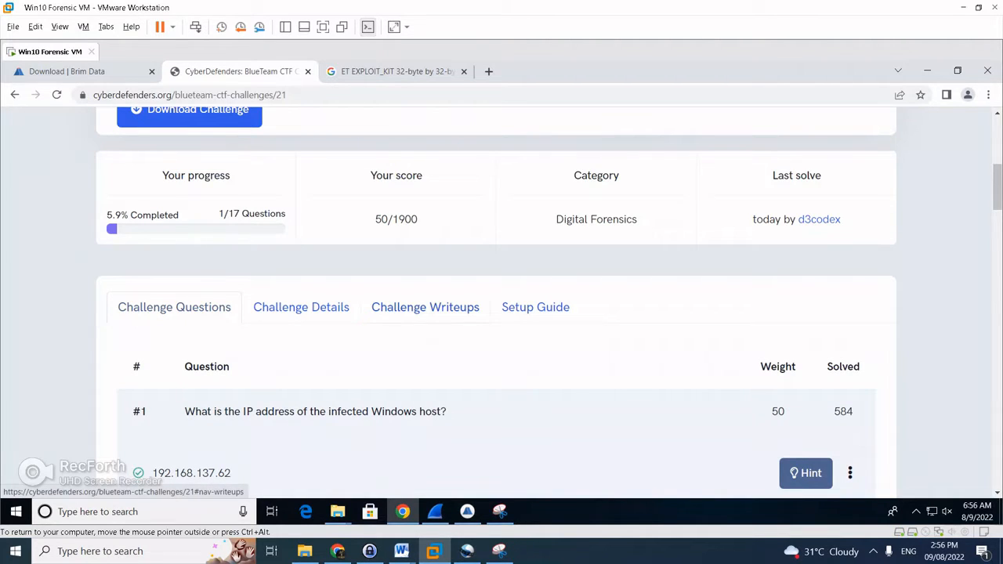
Run Activity Overview on mta3.pcap, then the 'Suricata Alerts by Source and Destination' query
{"action": "left_click", "coordinate": [466, 511]}
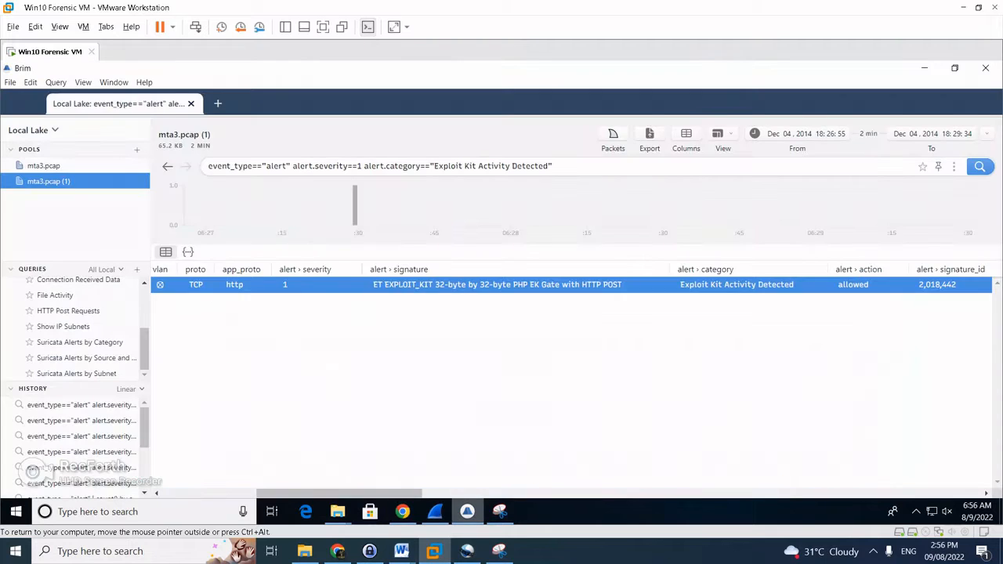
{"action": "scroll", "coordinate": [79, 295], "scroll_direction": "up", "scroll_amount": 3}
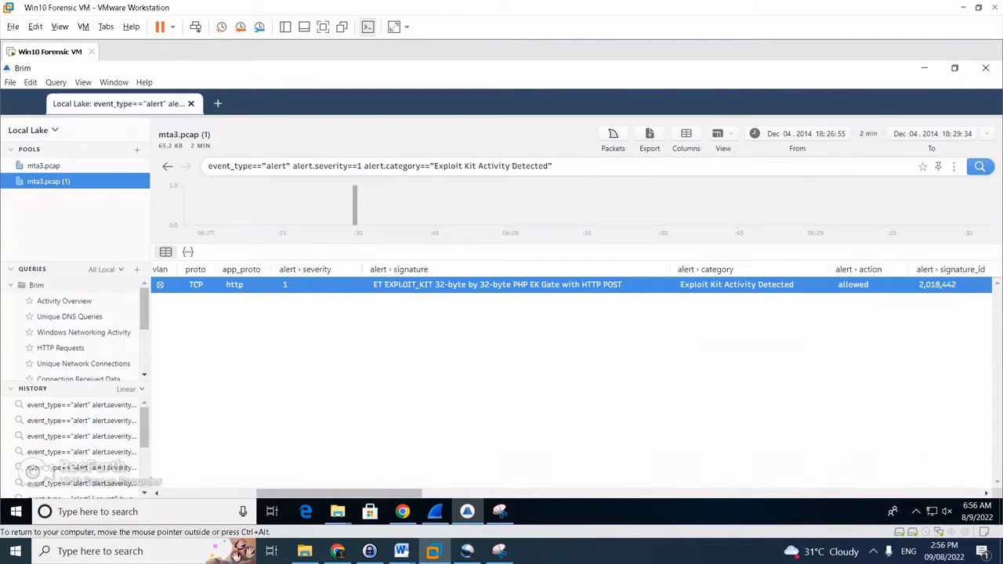
{"action": "left_click", "coordinate": [65, 301]}
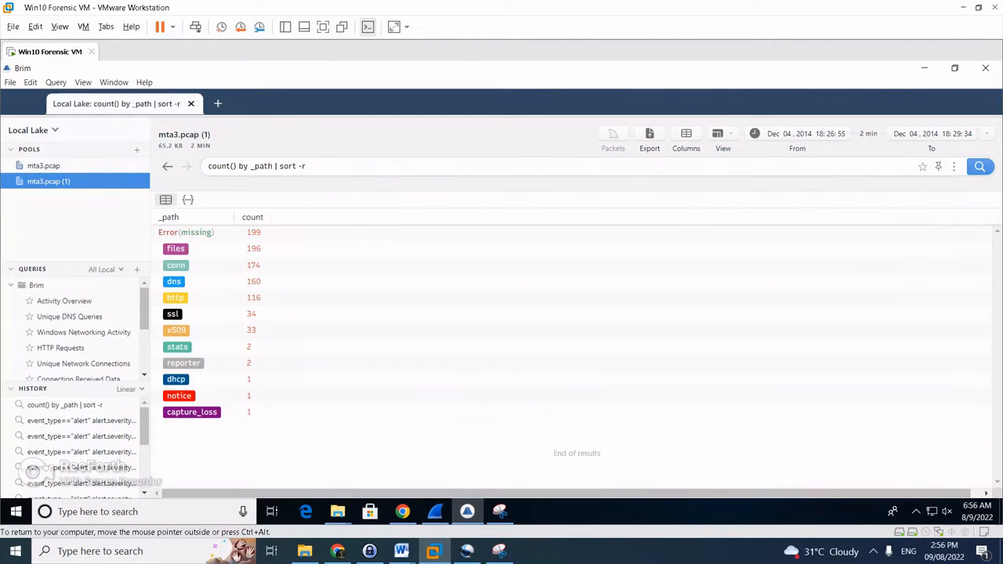
{"action": "left_click", "coordinate": [402, 512]}
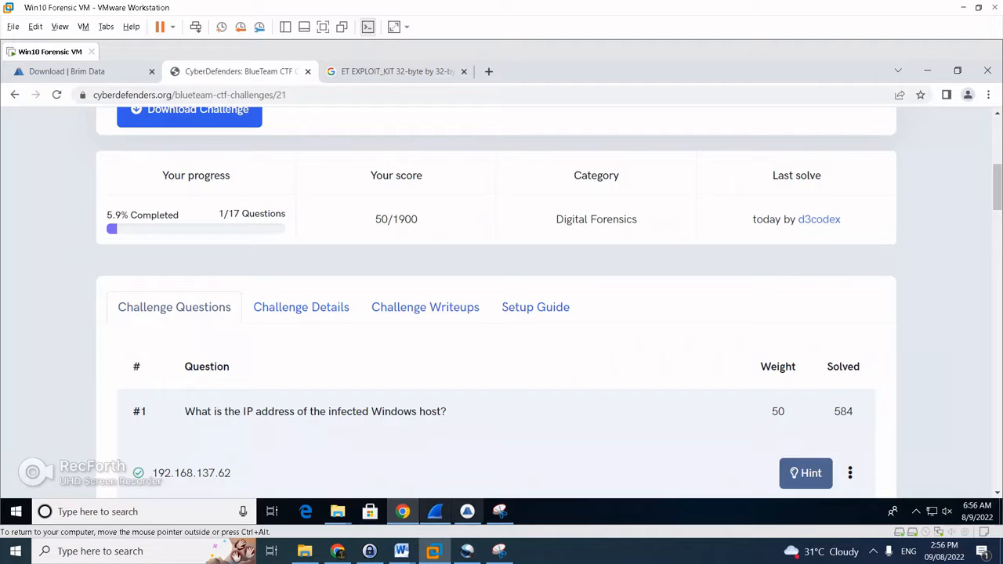
{"action": "left_click", "coordinate": [467, 511]}
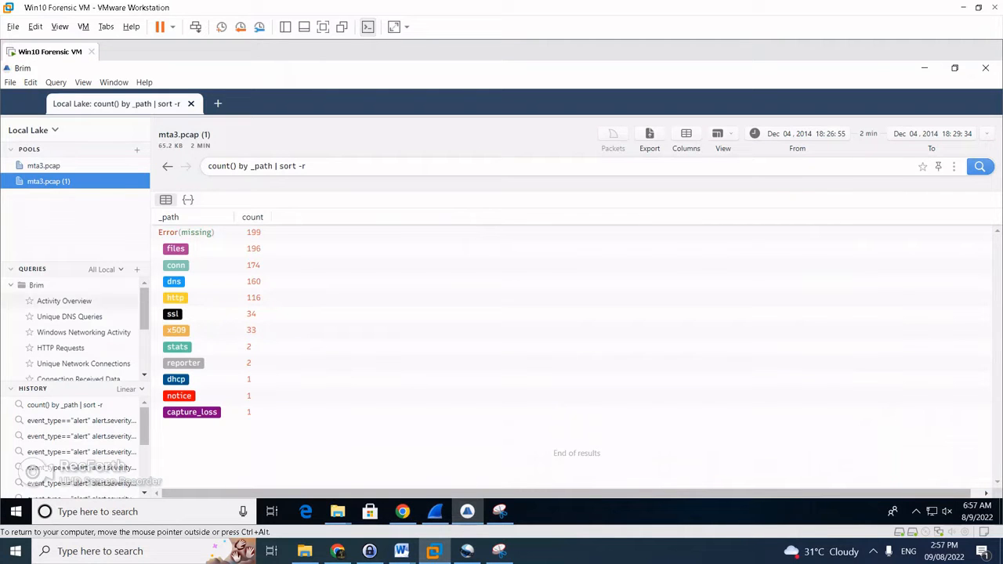
{"action": "scroll", "coordinate": [74, 329], "scroll_direction": "down", "scroll_amount": 3}
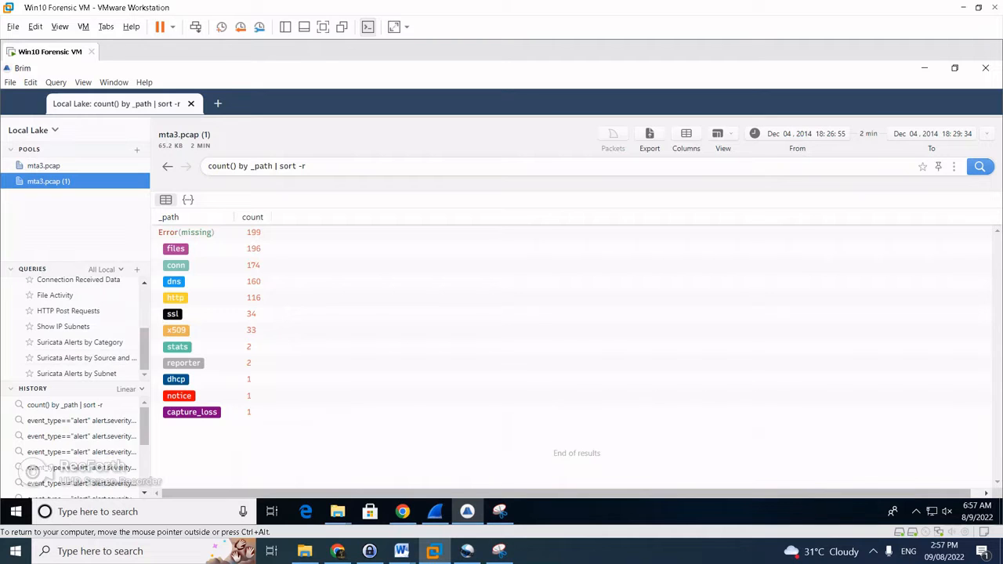
{"action": "left_click", "coordinate": [102, 357]}
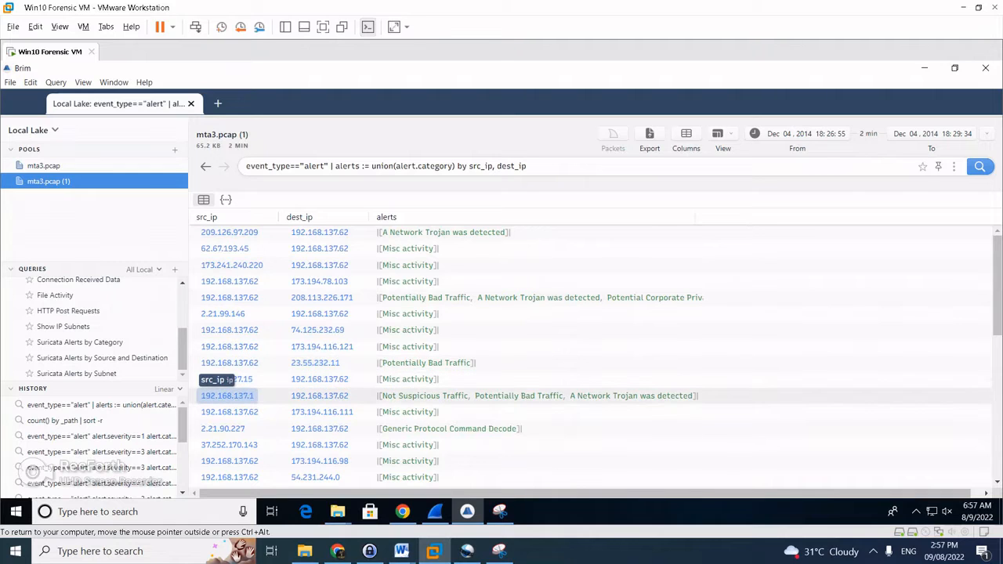
Scroll the grouped alerts down to the Exploit Kit row for 192.168.137.62 → 173.201.198.128
{"action": "scroll", "coordinate": [229, 363], "scroll_direction": "down", "scroll_amount": 2}
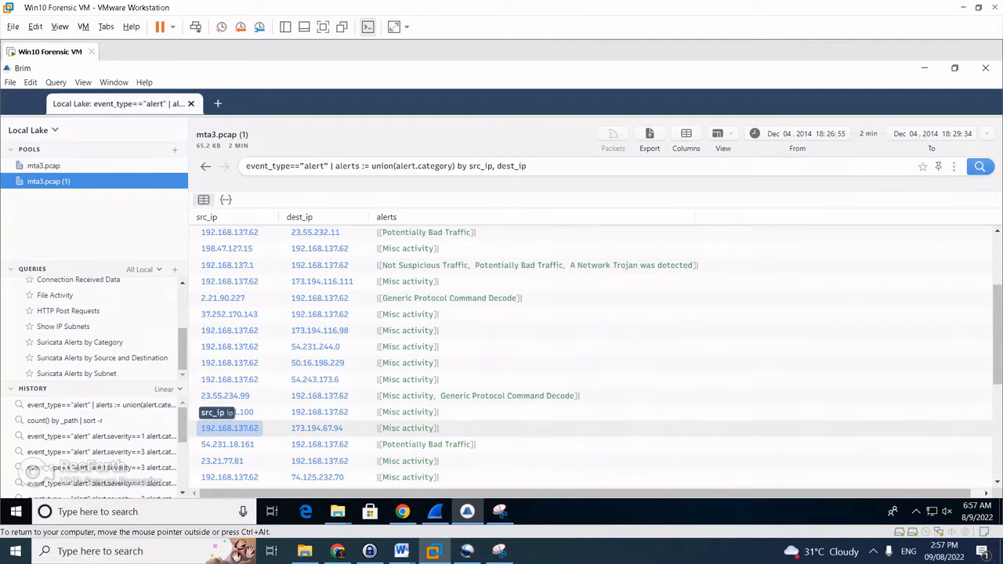
{"action": "scroll", "coordinate": [228, 426], "scroll_direction": "down", "scroll_amount": 3}
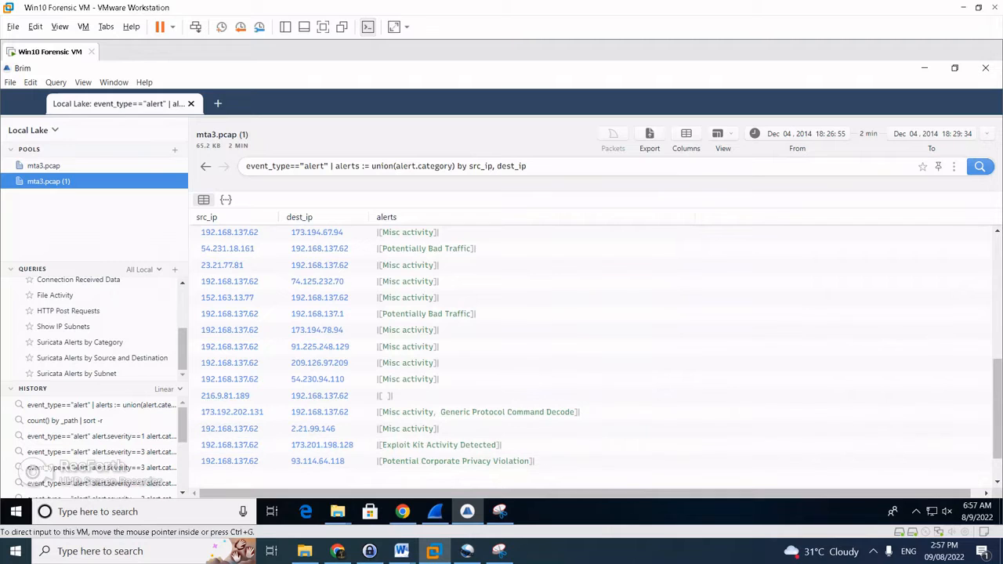
{"action": "left_click", "coordinate": [402, 511]}
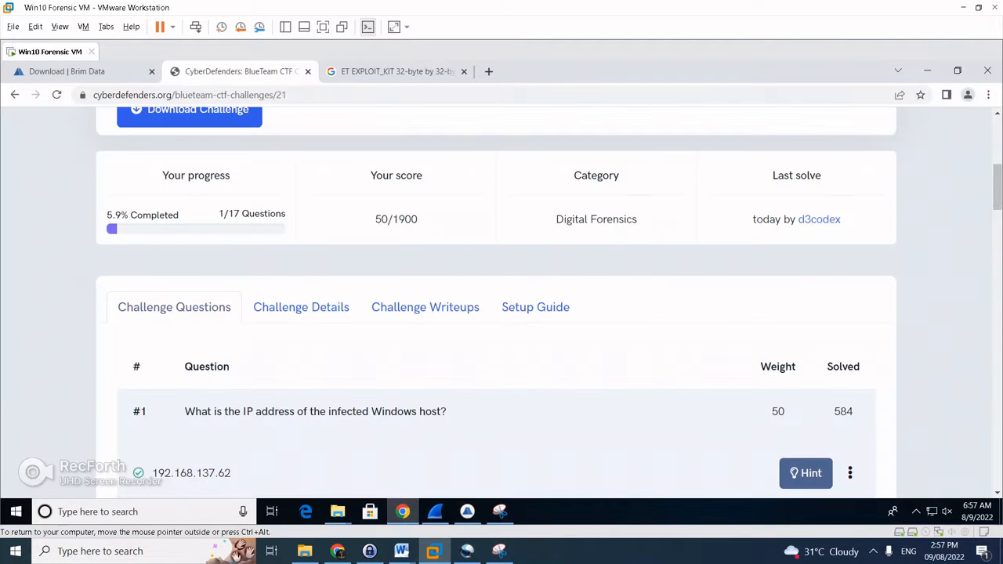
{"action": "scroll", "coordinate": [502, 313], "scroll_direction": "down", "scroll_amount": 1}
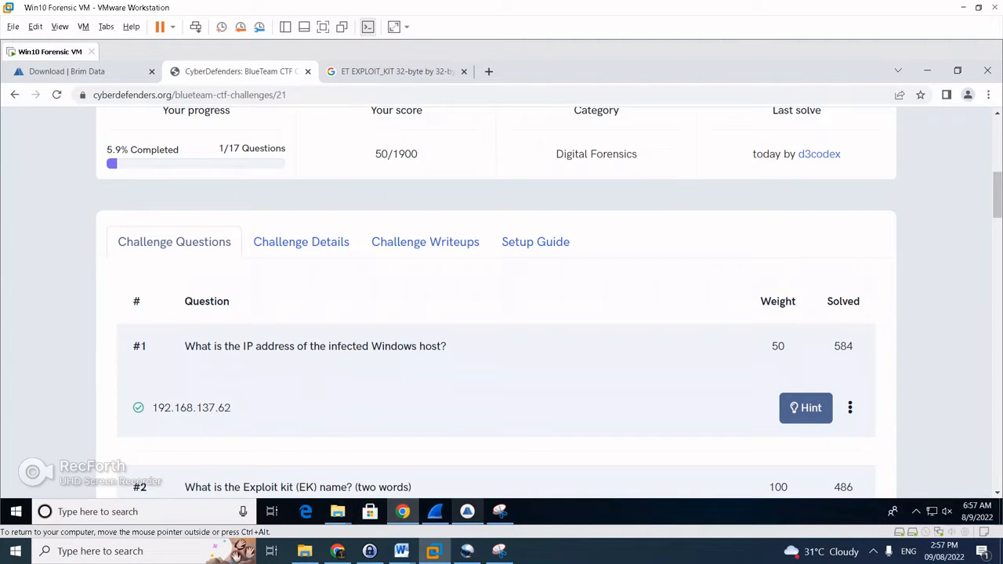
{"action": "left_click", "coordinate": [467, 511]}
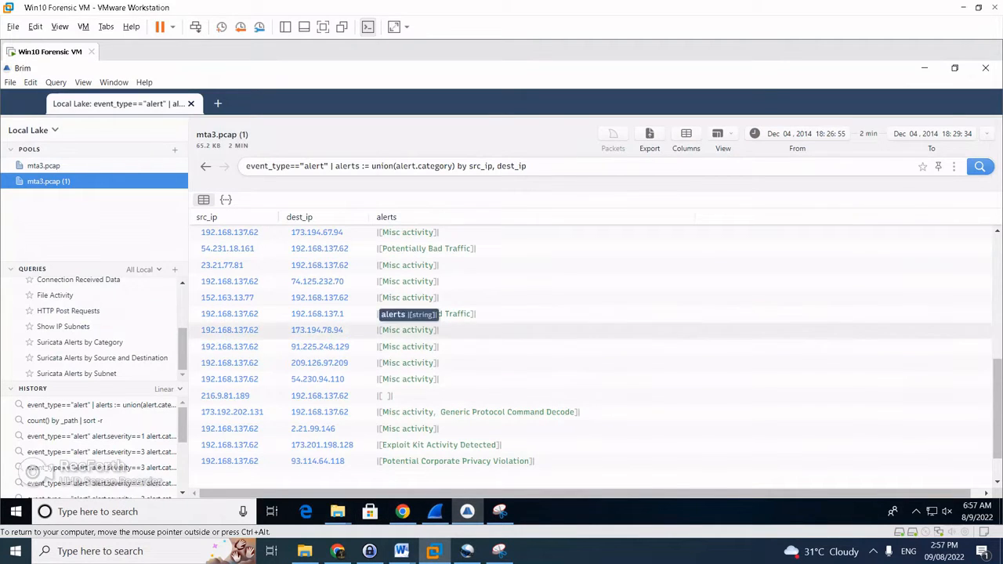
Pivot to the logs for the Exploit Kit alert pair and bring its signature into view
{"action": "scroll", "coordinate": [408, 347], "scroll_direction": "up", "scroll_amount": 3}
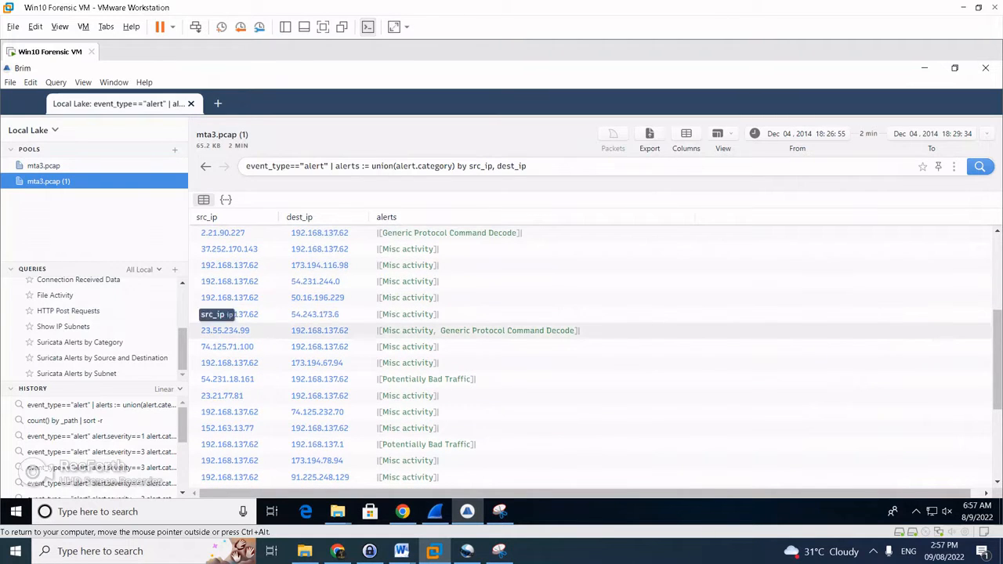
{"action": "scroll", "coordinate": [313, 330], "scroll_direction": "down", "scroll_amount": 3}
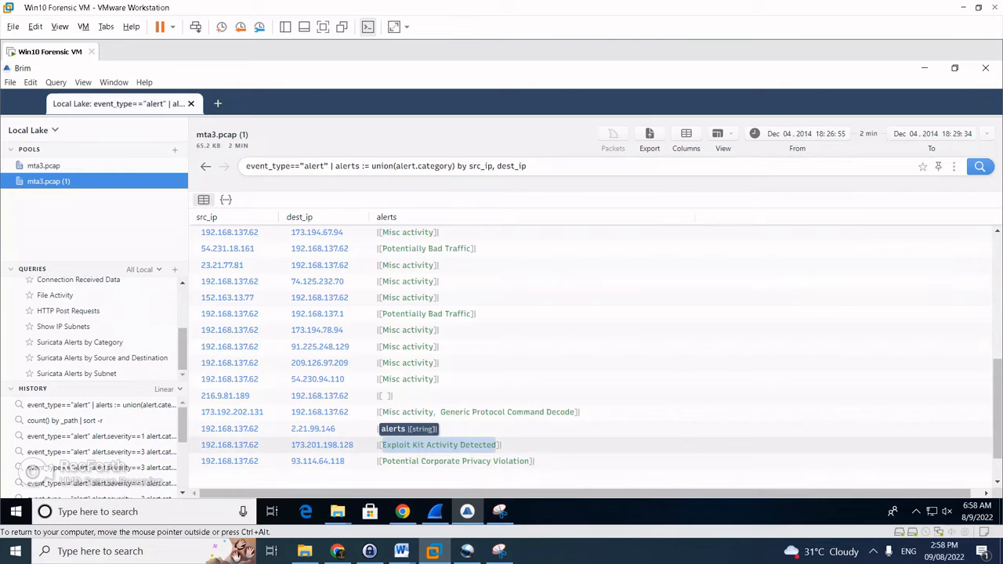
{"action": "right_click", "coordinate": [440, 444]}
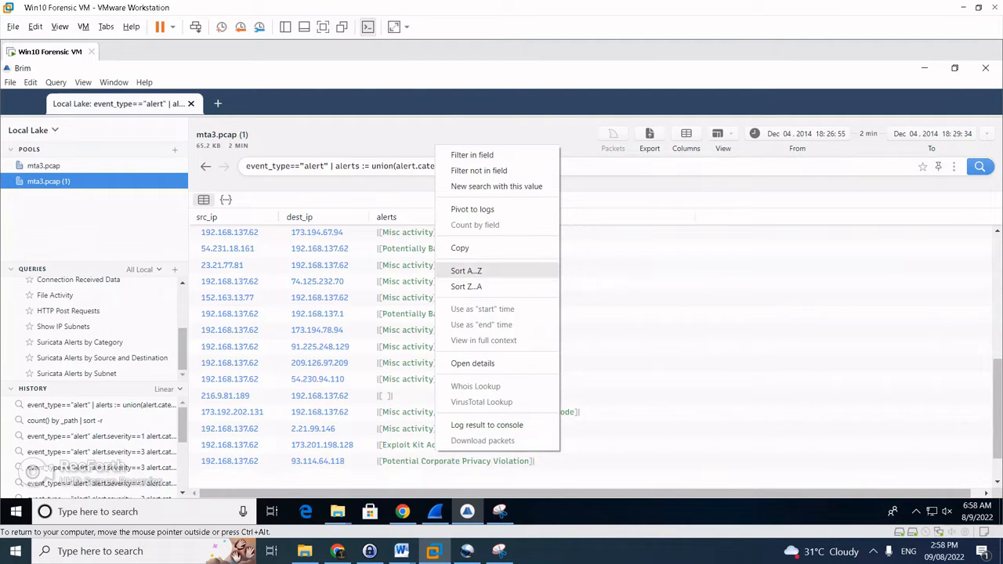
{"action": "left_click", "coordinate": [472, 209]}
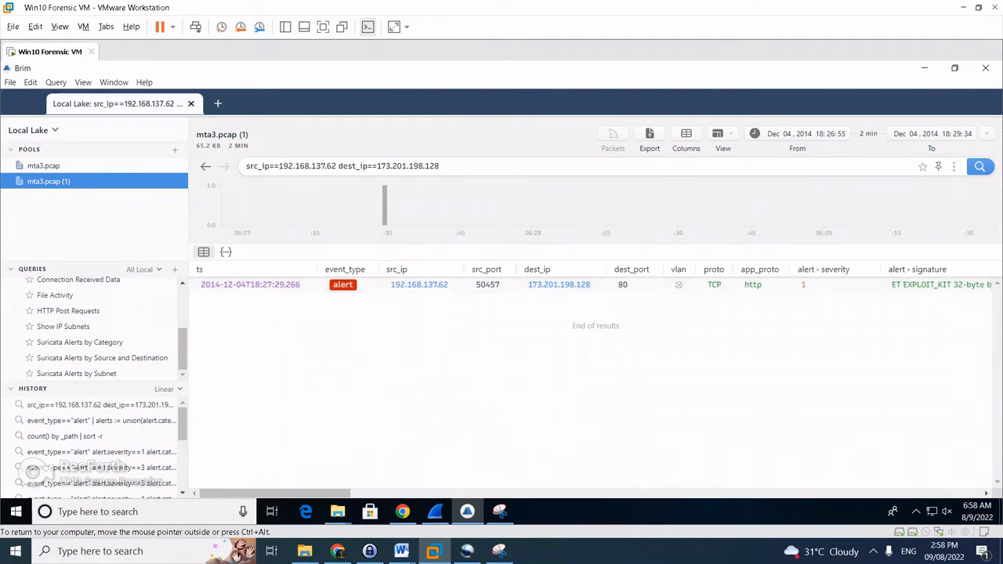
{"action": "mouse_move", "coordinate": [274, 493]}
{"action": "left_mouse_down"}
{"action": "mouse_move", "coordinate": [425, 494]}
{"action": "mouse_move", "coordinate": [388, 494]}
{"action": "left_mouse_up"}
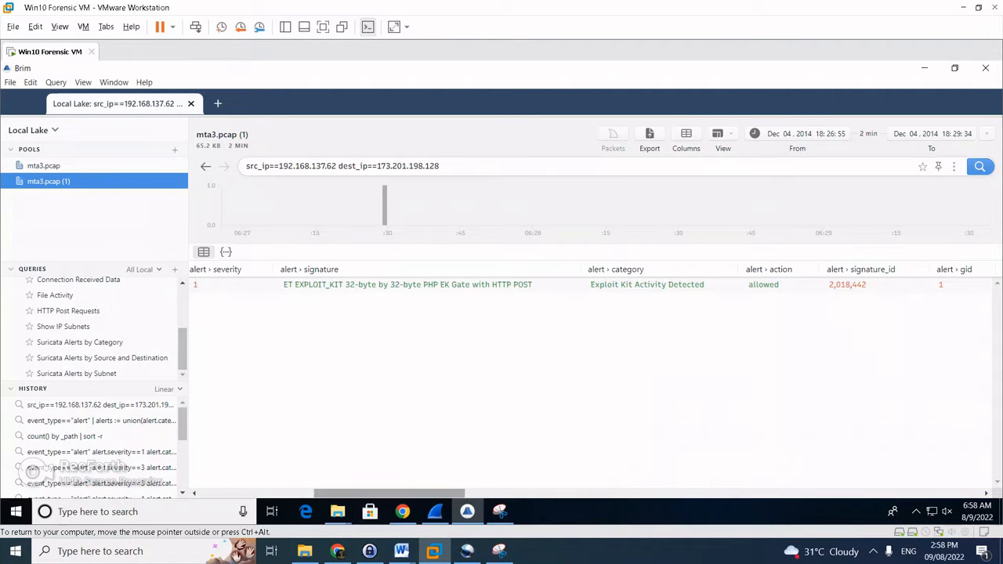
{"action": "left_click", "coordinate": [402, 512]}
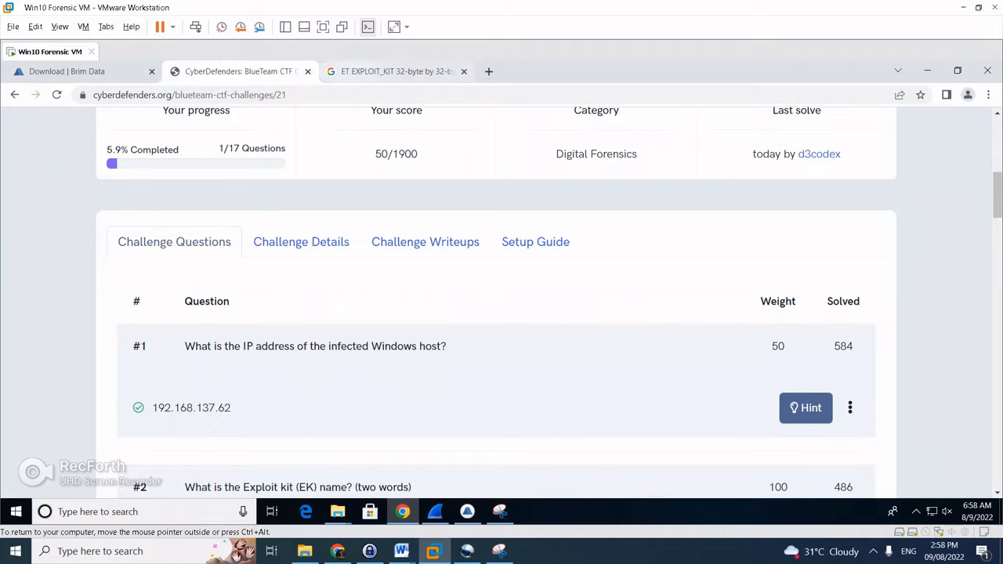
{"action": "left_click", "coordinate": [395, 71]}
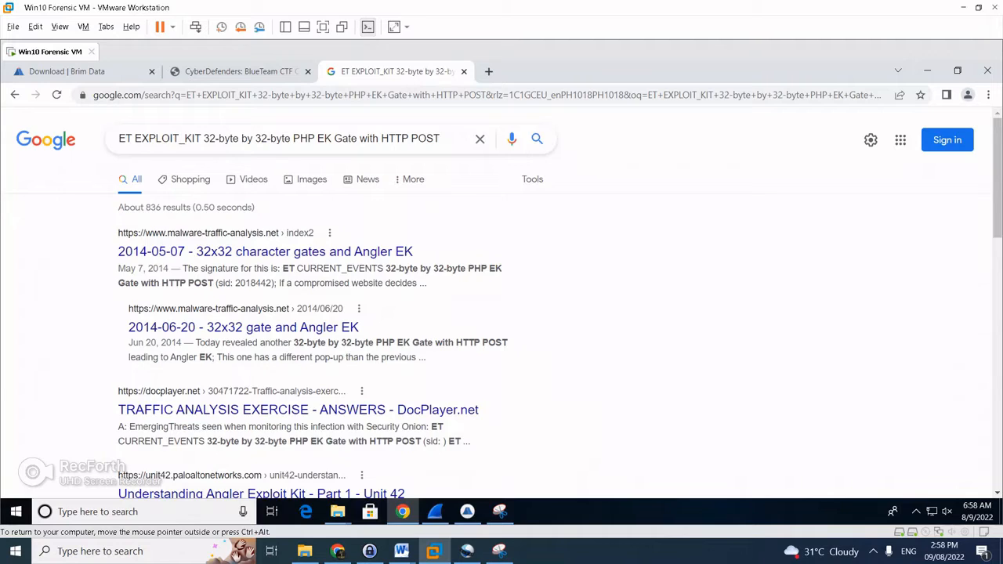
{"action": "scroll", "coordinate": [502, 303], "scroll_direction": "down", "scroll_amount": 1}
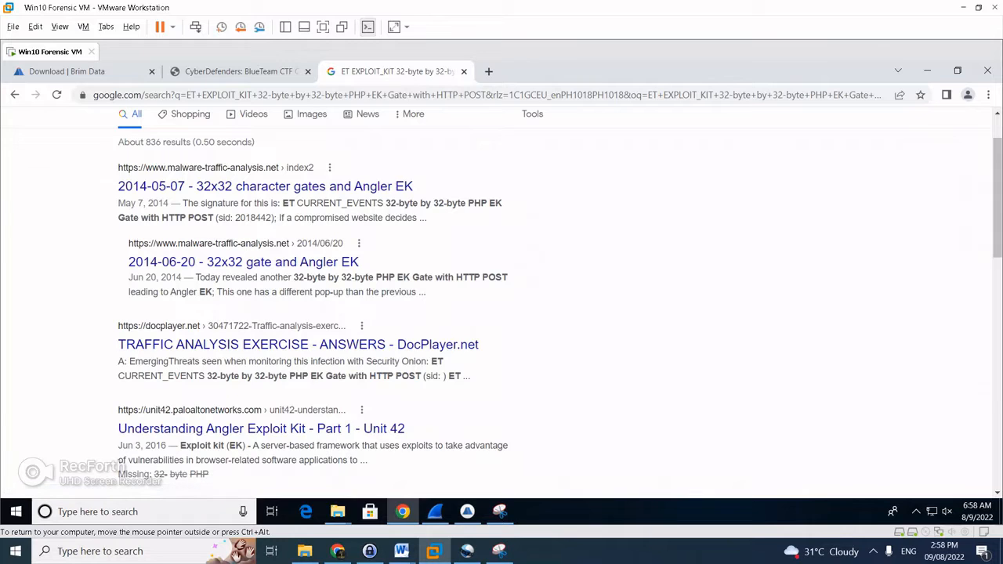
{"action": "left_click", "coordinate": [235, 71]}
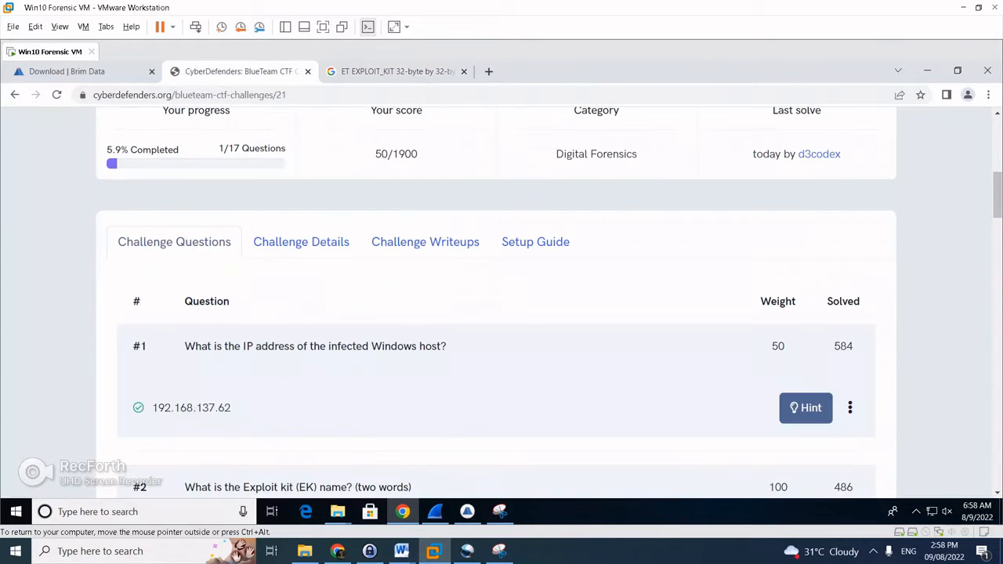
Submit 'Angler EK' as question #2's answer, then return to the signature's Google results
{"action": "scroll", "coordinate": [501, 297], "scroll_direction": "down", "scroll_amount": 1}
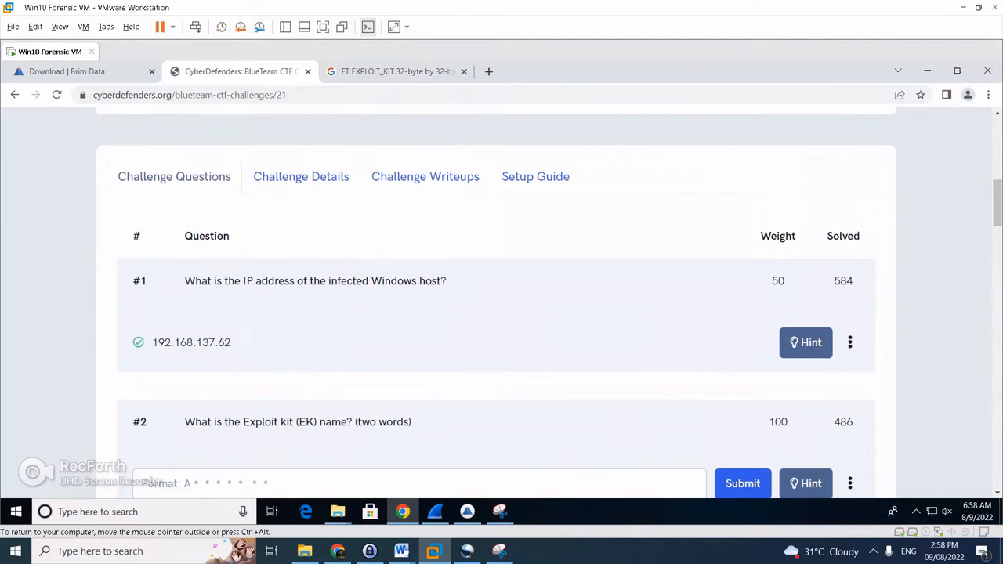
{"action": "left_click", "coordinate": [141, 483]}
{"action": "type", "text": "Angler EK"}
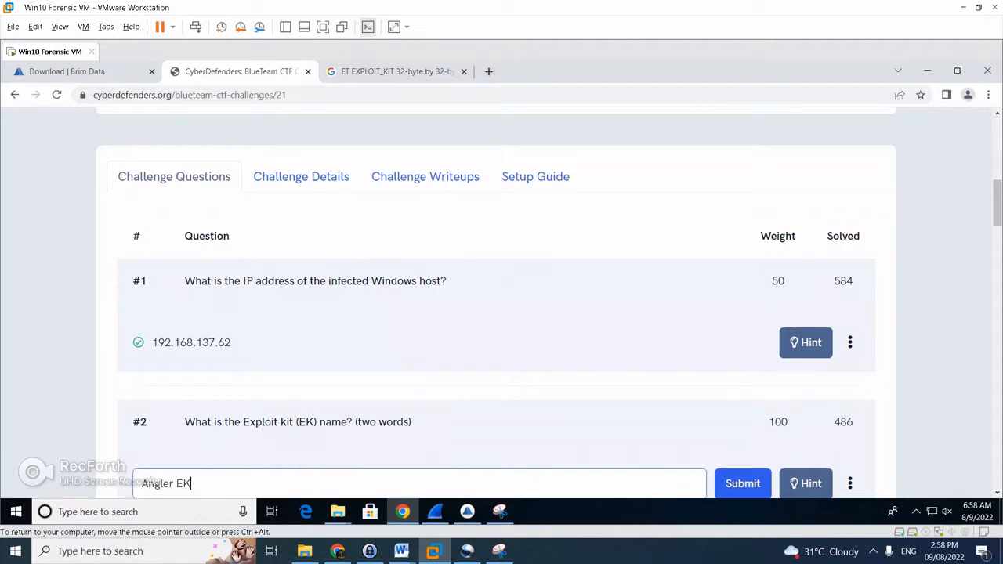
{"action": "key", "text": "Return"}
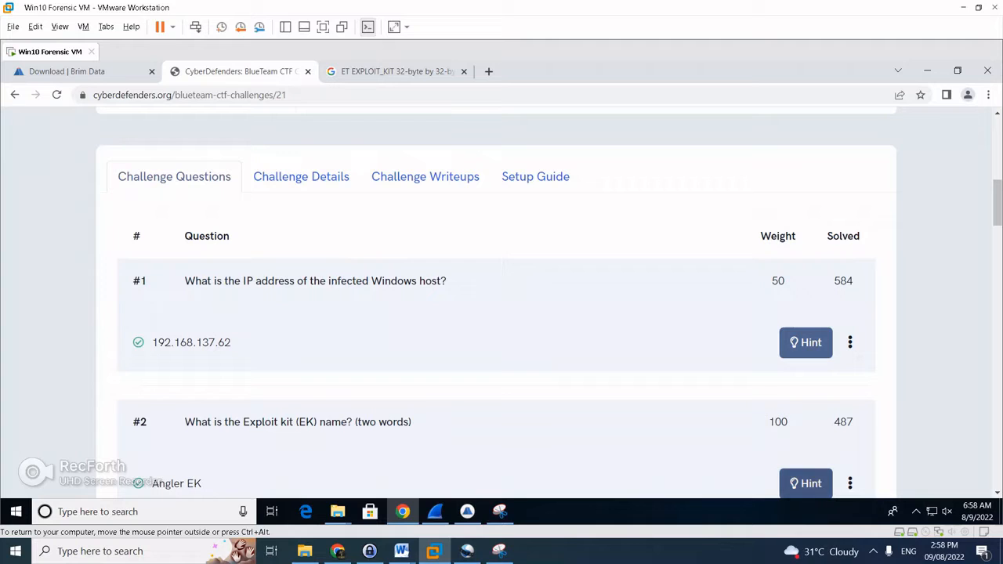
{"action": "left_click", "coordinate": [873, 551]}
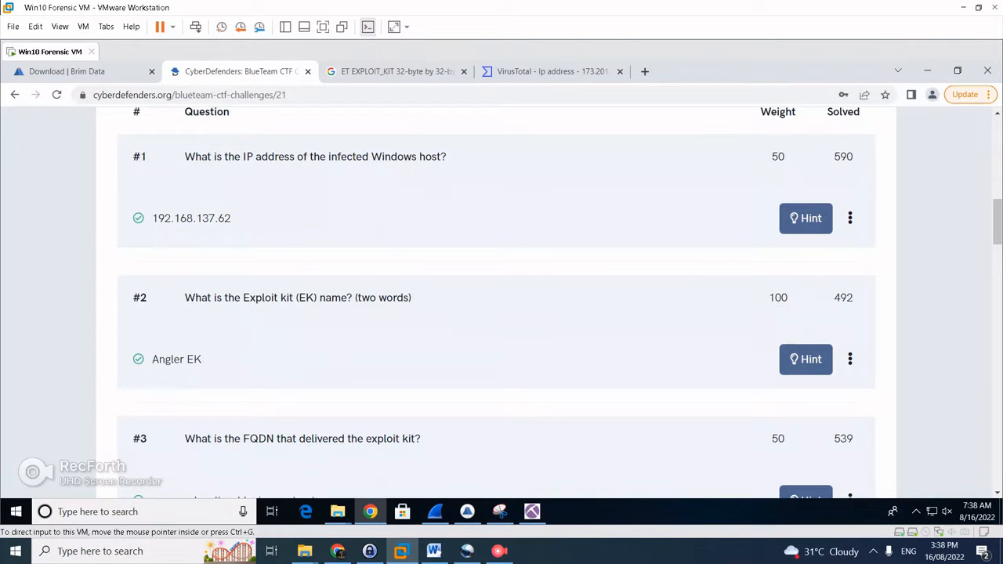
{"action": "key", "text": "ctrl+Tab"}
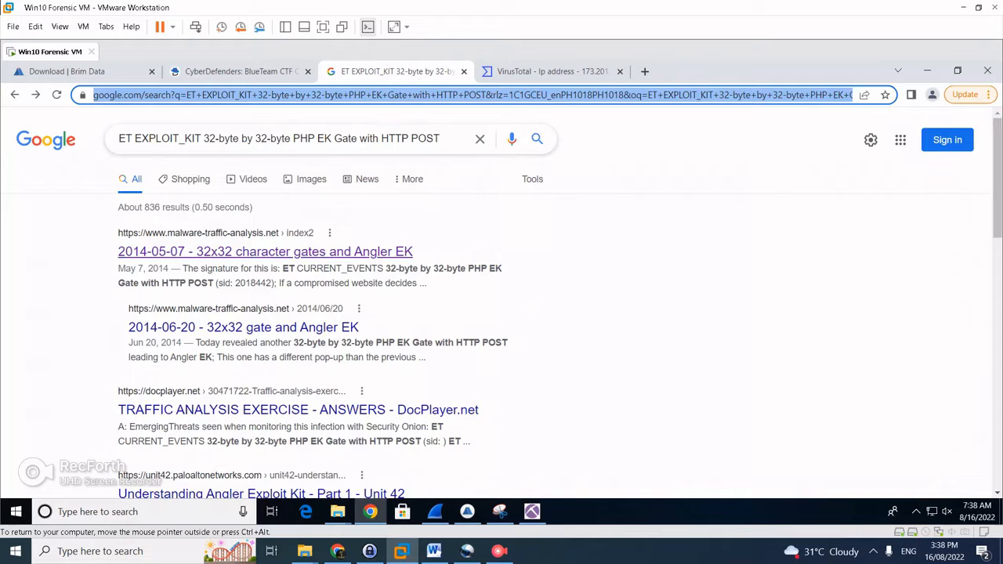
Open the 2014-05-07 Angler EK write-up and read down to its Malware Payload section
{"action": "left_click", "coordinate": [265, 252]}
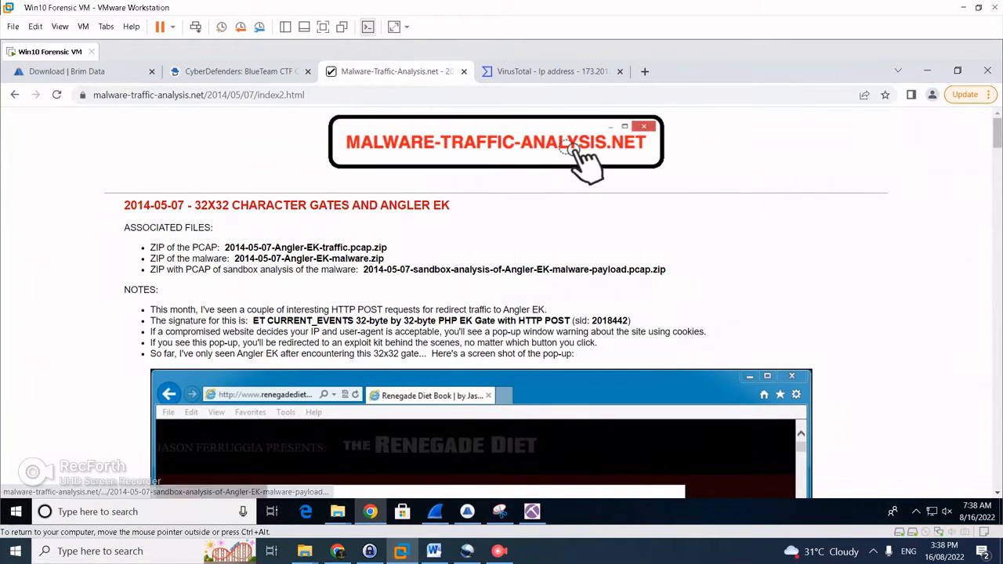
{"action": "scroll", "coordinate": [496, 303], "scroll_direction": "down", "scroll_amount": 1}
{"action": "scroll", "coordinate": [495, 303], "scroll_direction": "down", "scroll_amount": 1}
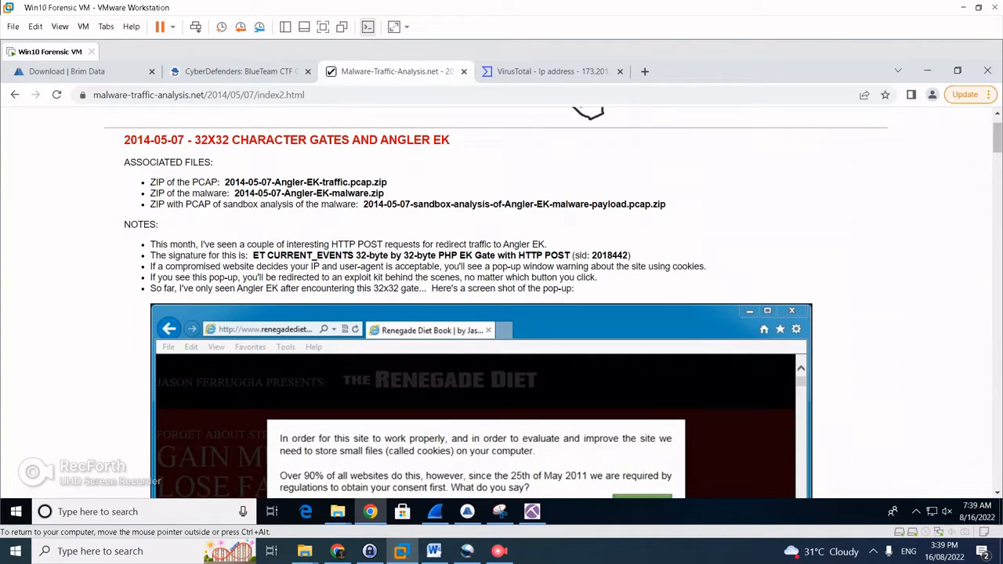
{"action": "scroll", "coordinate": [496, 303], "scroll_direction": "down", "scroll_amount": 1}
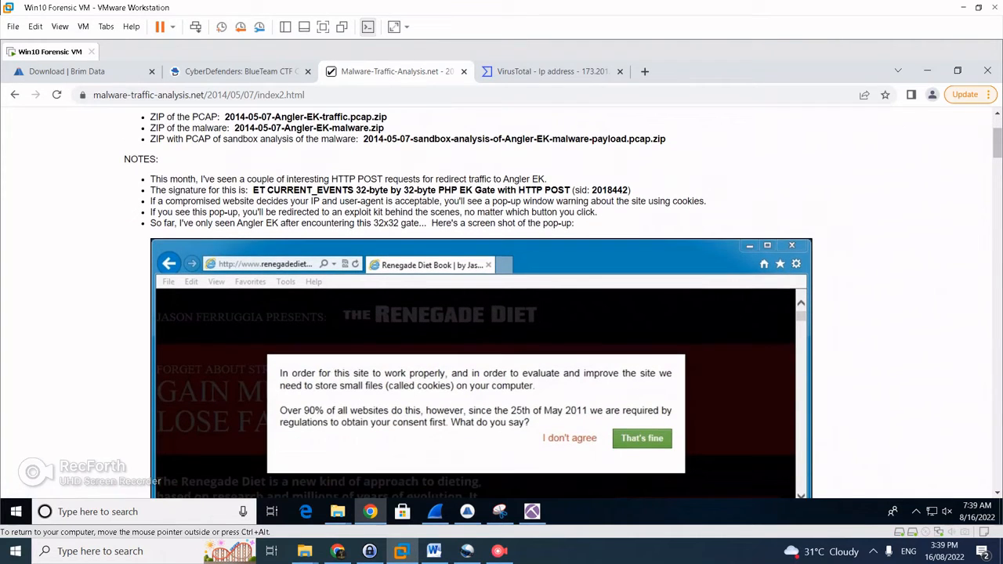
{"action": "scroll", "coordinate": [495, 303], "scroll_direction": "down", "scroll_amount": 5}
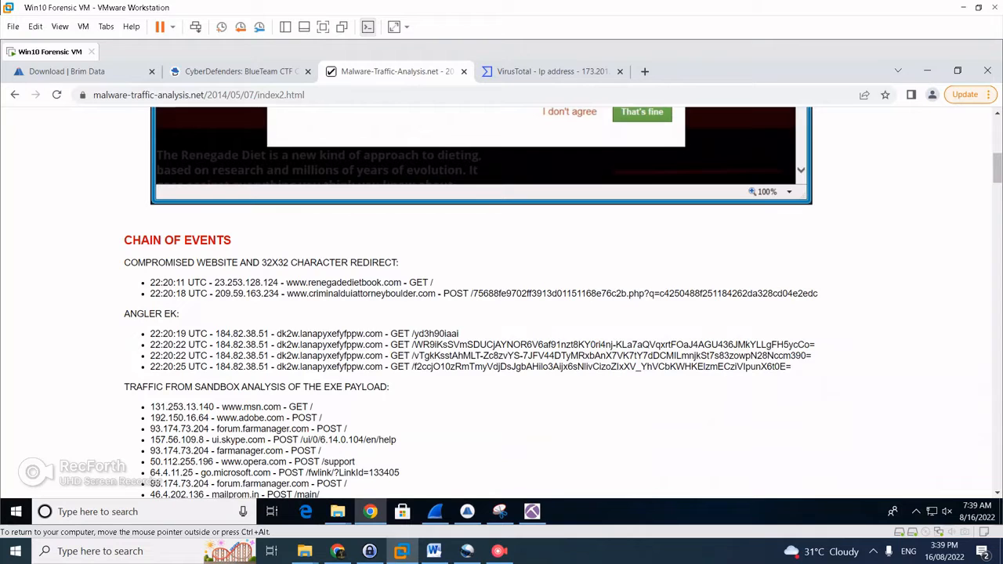
{"action": "scroll", "coordinate": [496, 303], "scroll_direction": "down", "scroll_amount": 5}
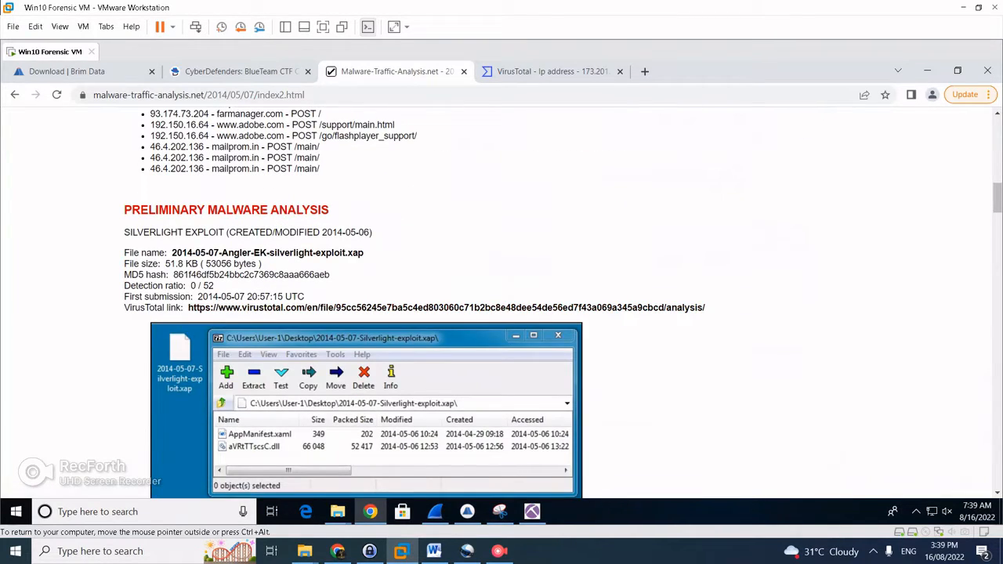
{"action": "scroll", "coordinate": [496, 303], "scroll_direction": "down", "scroll_amount": 3}
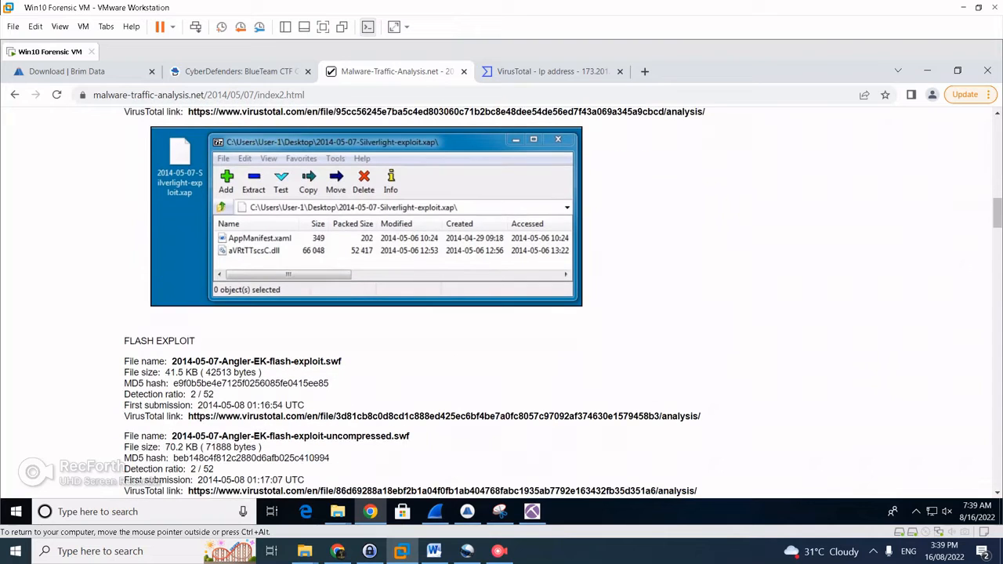
{"action": "scroll", "coordinate": [502, 303], "scroll_direction": "down", "scroll_amount": 2}
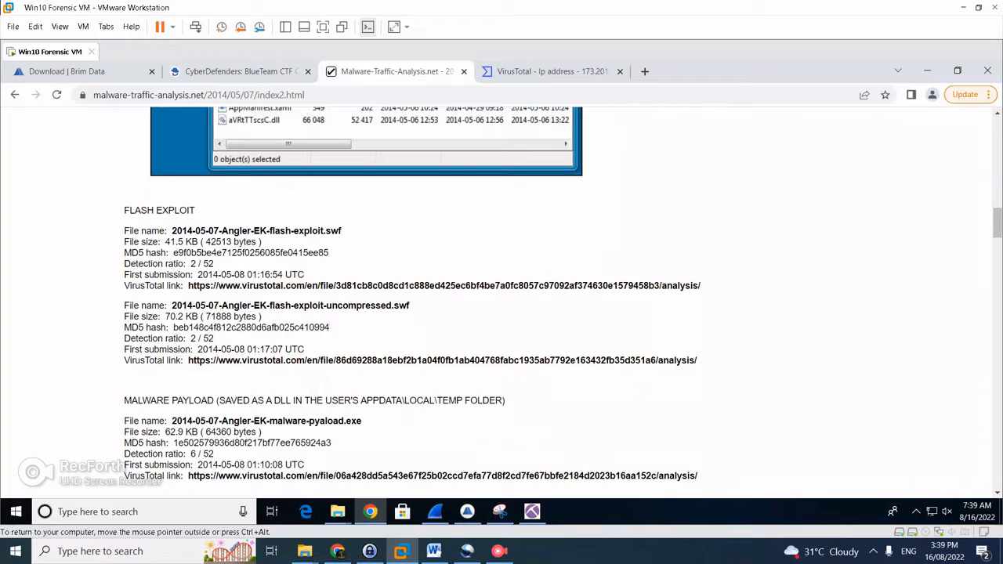
{"action": "key", "text": "alt+Tab"}
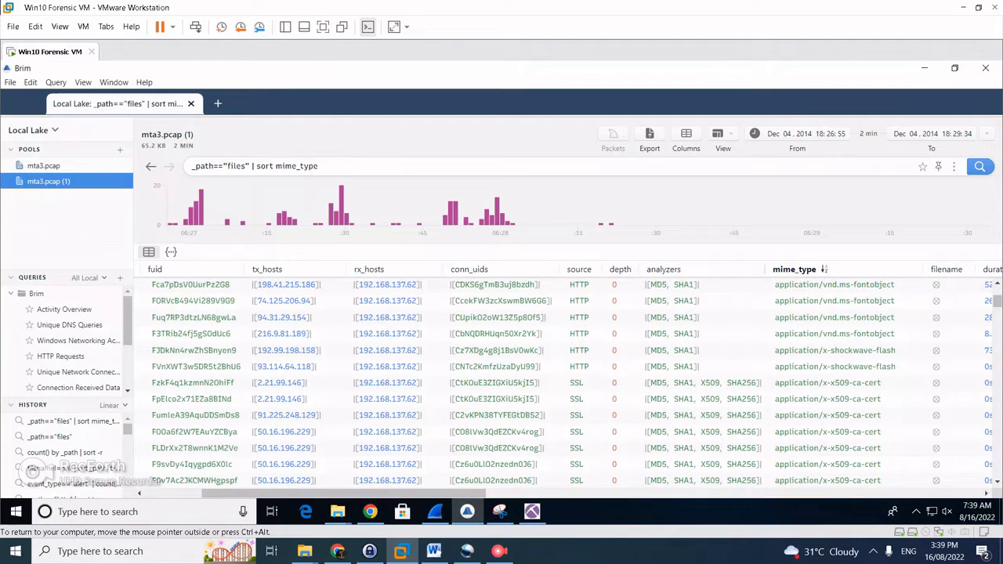
Run the File Activity query, then Activity Overview to count records per log type
{"action": "scroll", "coordinate": [502, 329], "scroll_direction": "up", "scroll_amount": 3}
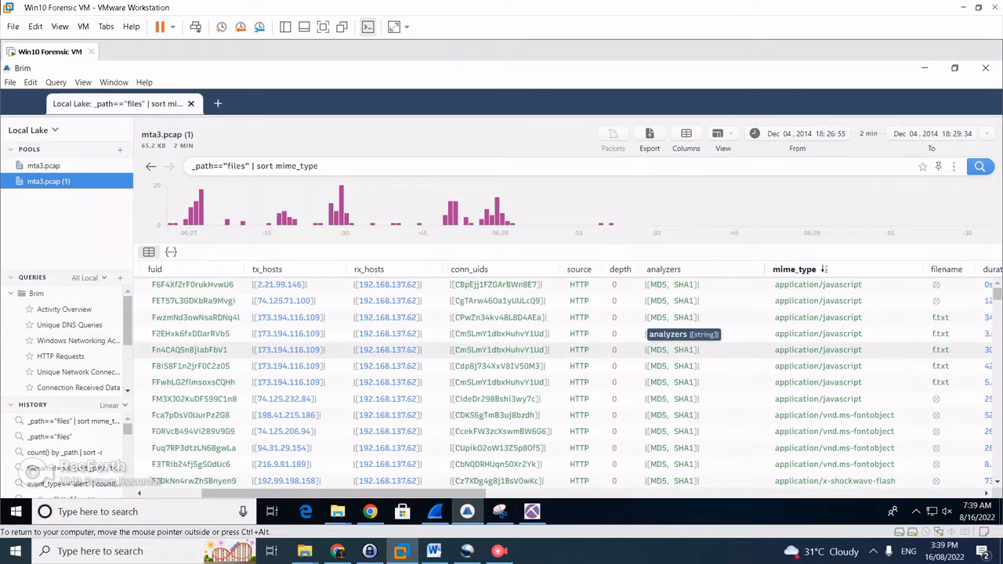
{"action": "scroll", "coordinate": [71, 345], "scroll_direction": "down", "scroll_amount": 2}
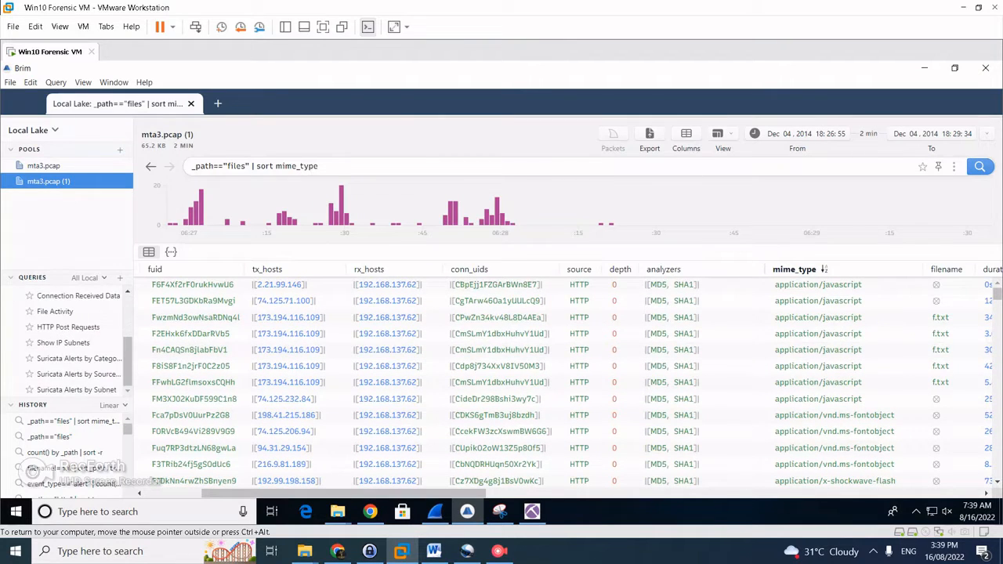
{"action": "left_click", "coordinate": [56, 312]}
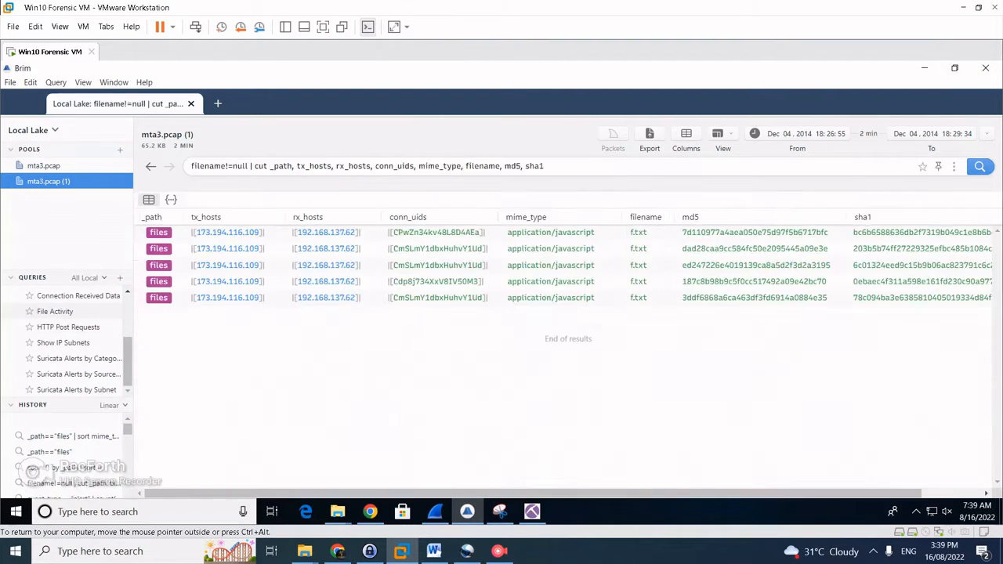
{"action": "scroll", "coordinate": [63, 326], "scroll_direction": "up", "scroll_amount": 2}
{"action": "left_click", "coordinate": [65, 309]}
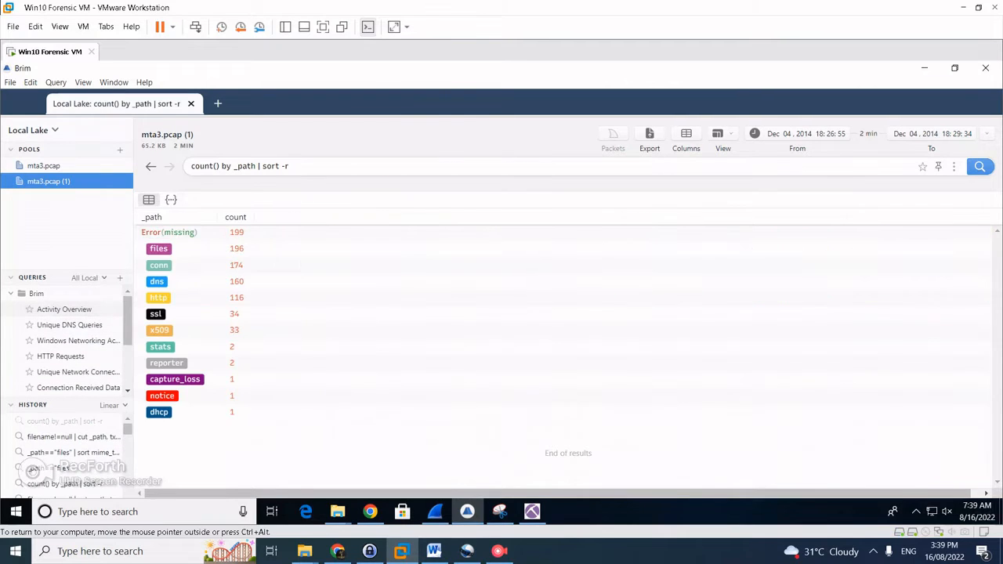
Pivot to the files log and sort it by mime_type to reach the shockwave-flash entries
{"action": "right_click", "coordinate": [156, 233]}
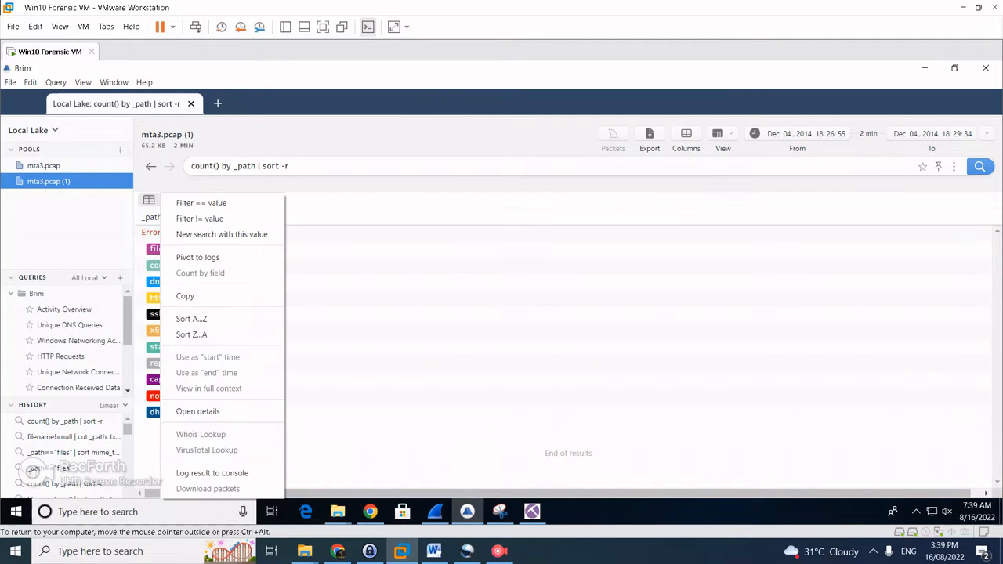
{"action": "left_click", "coordinate": [197, 257]}
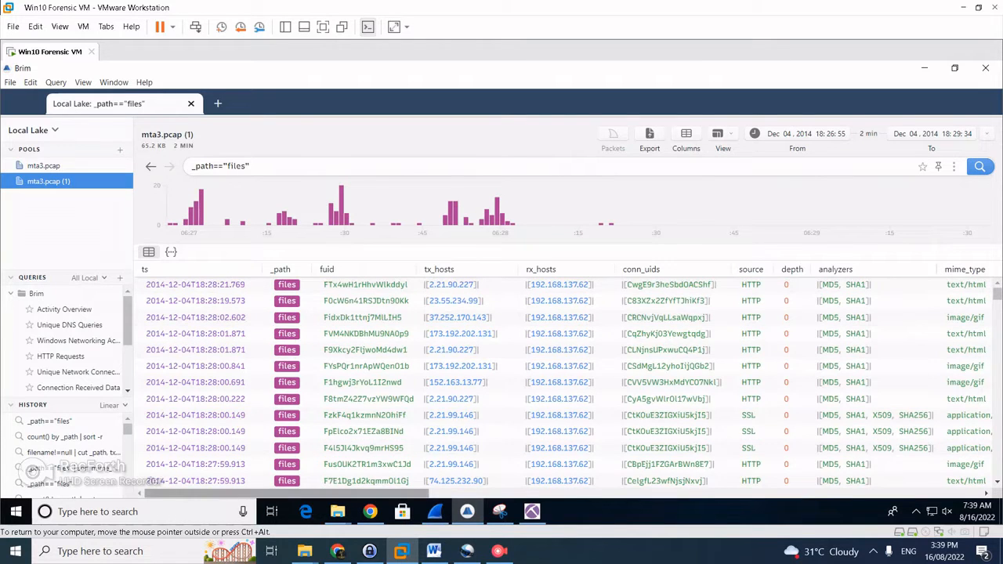
{"action": "left_click_drag", "start_coordinate": [384, 493], "coordinate": [445, 494]}
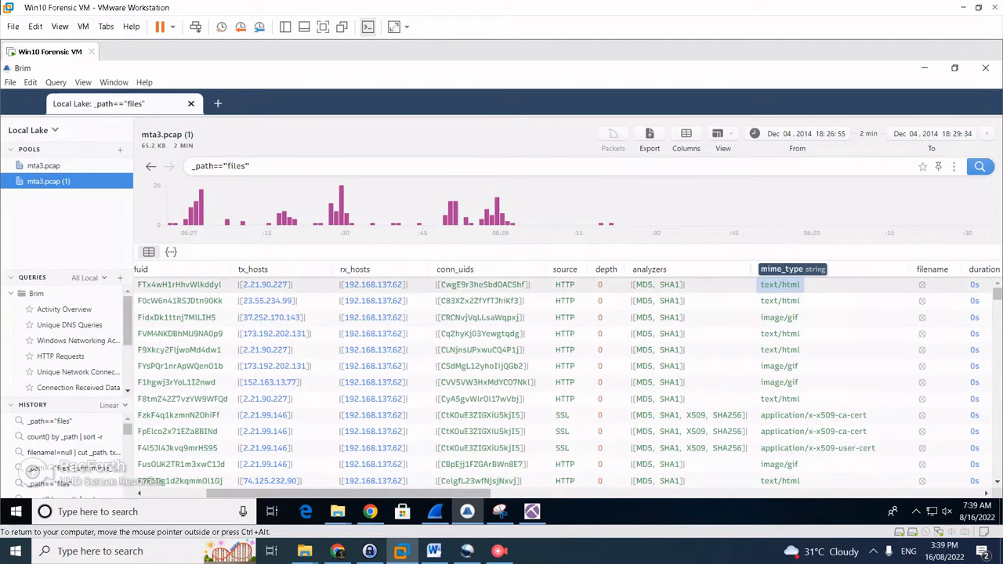
{"action": "left_click", "coordinate": [778, 268]}
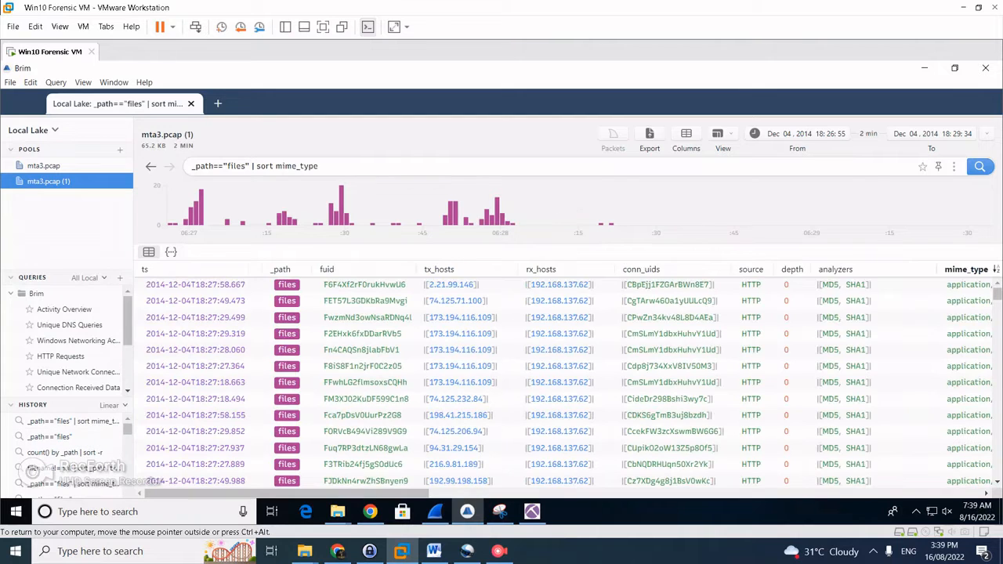
{"action": "scroll", "coordinate": [548, 399], "scroll_direction": "right", "scroll_amount": 6}
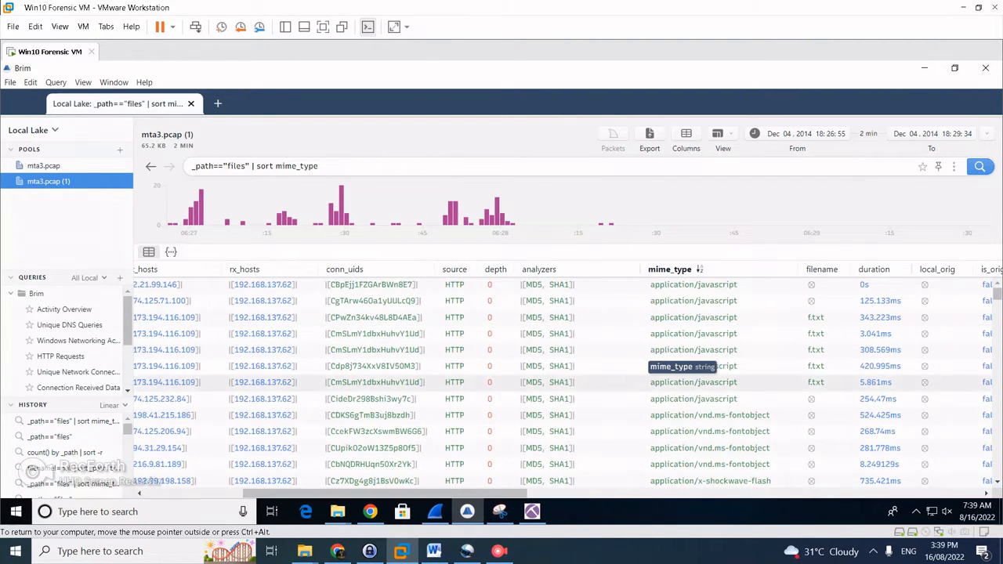
{"action": "scroll", "coordinate": [682, 368], "scroll_direction": "down", "scroll_amount": 5}
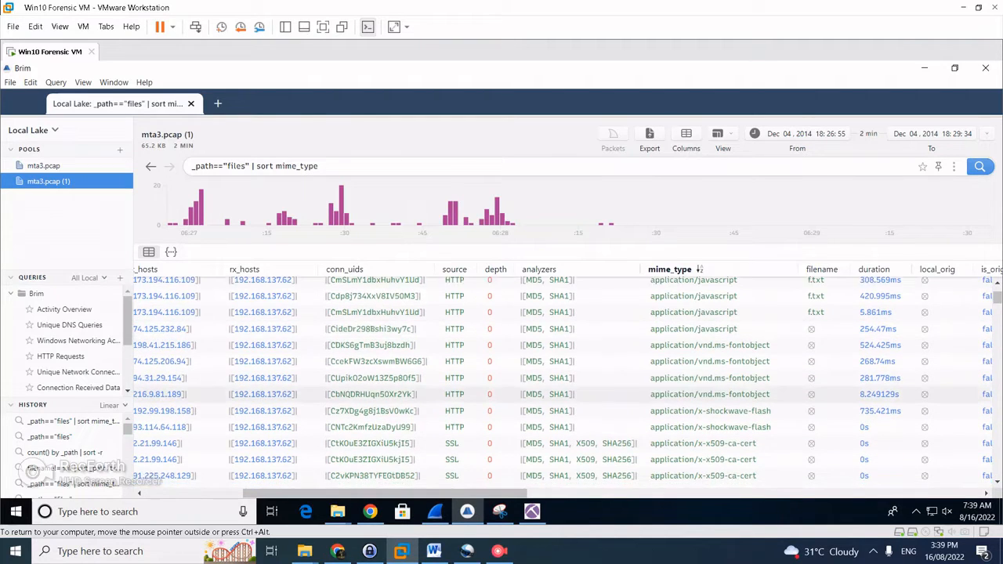
{"action": "scroll", "coordinate": [690, 395], "scroll_direction": "down", "scroll_amount": 2}
{"action": "scroll", "coordinate": [689, 384], "scroll_direction": "up", "scroll_amount": 4}
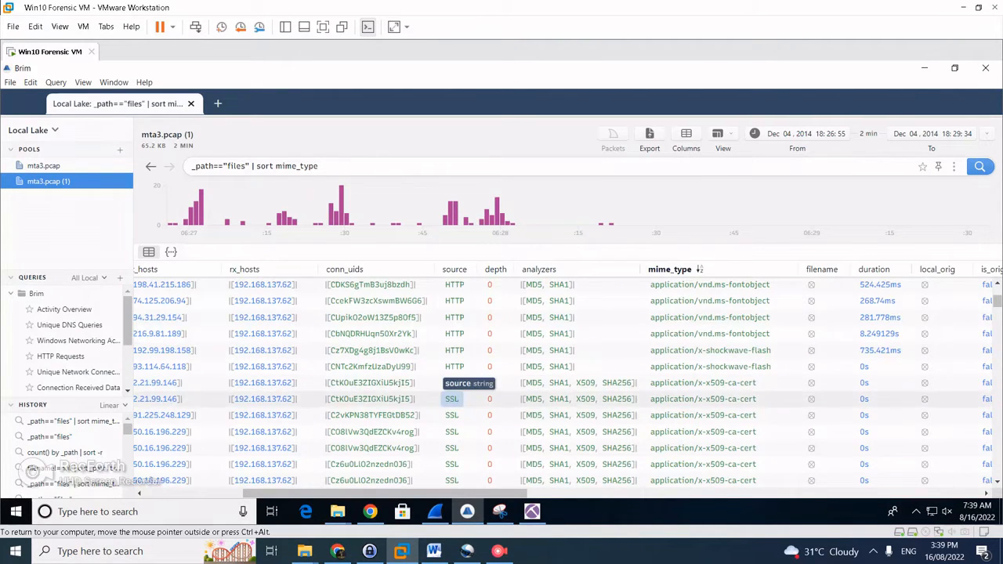
{"action": "scroll", "coordinate": [205, 329], "scroll_direction": "left", "scroll_amount": 5}
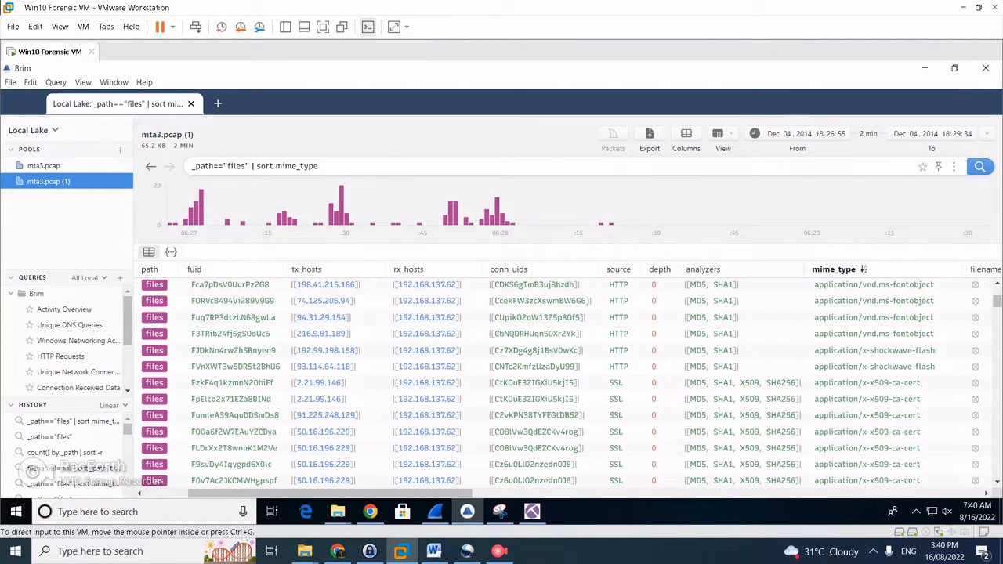
Snip the two shockwave-flash file rows, then run Brim's HTTP Requests query
{"action": "left_click", "coordinate": [499, 511]}
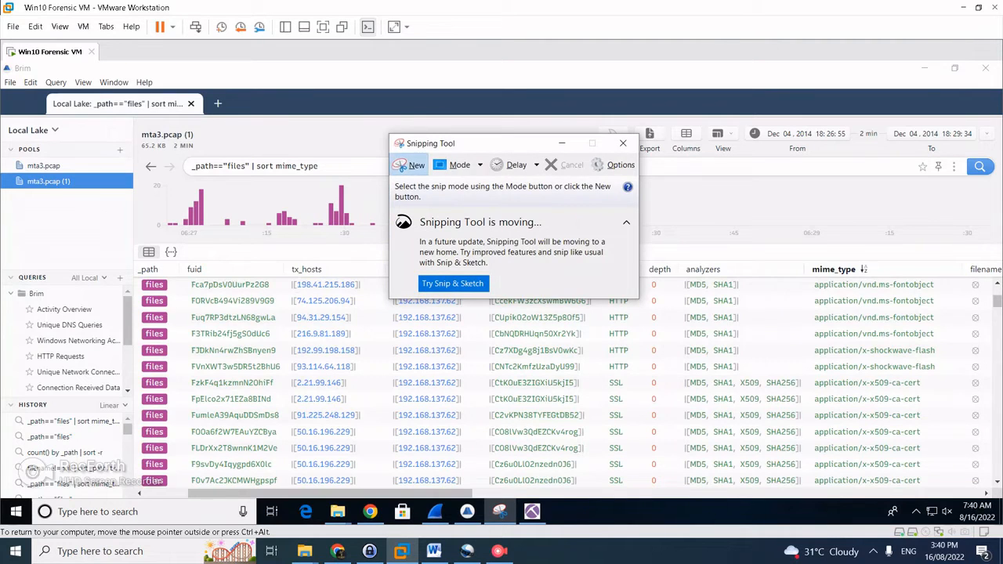
{"action": "left_click", "coordinate": [409, 164]}
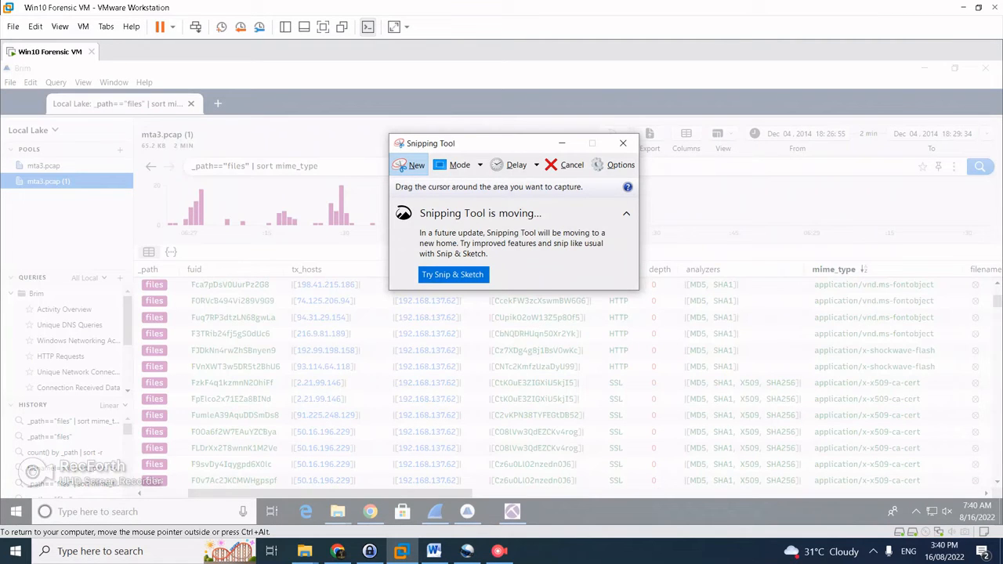
{"action": "left_click_drag", "start_coordinate": [158, 343], "coordinate": [385, 374]}
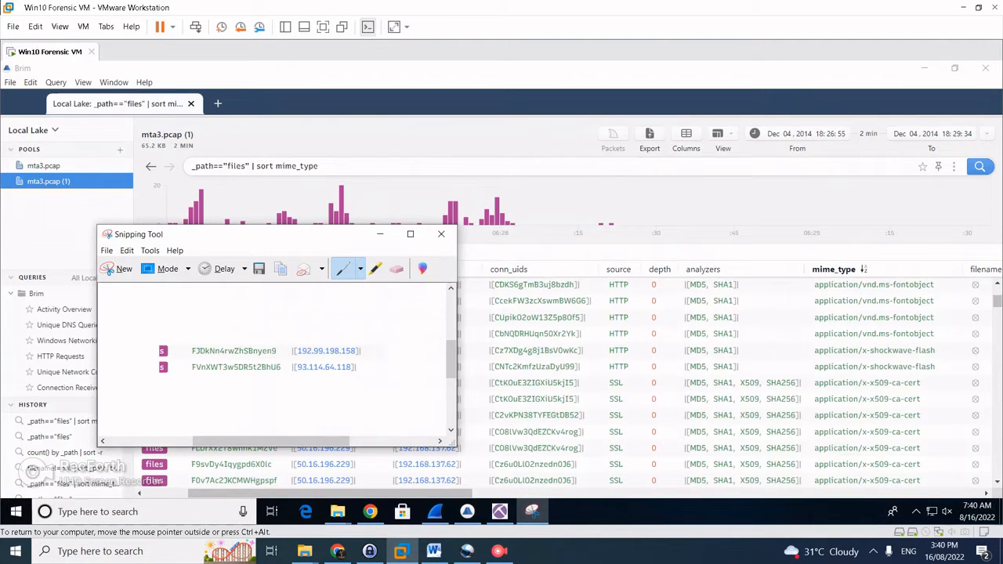
{"action": "left_click", "coordinate": [379, 234]}
{"action": "left_click", "coordinate": [60, 357]}
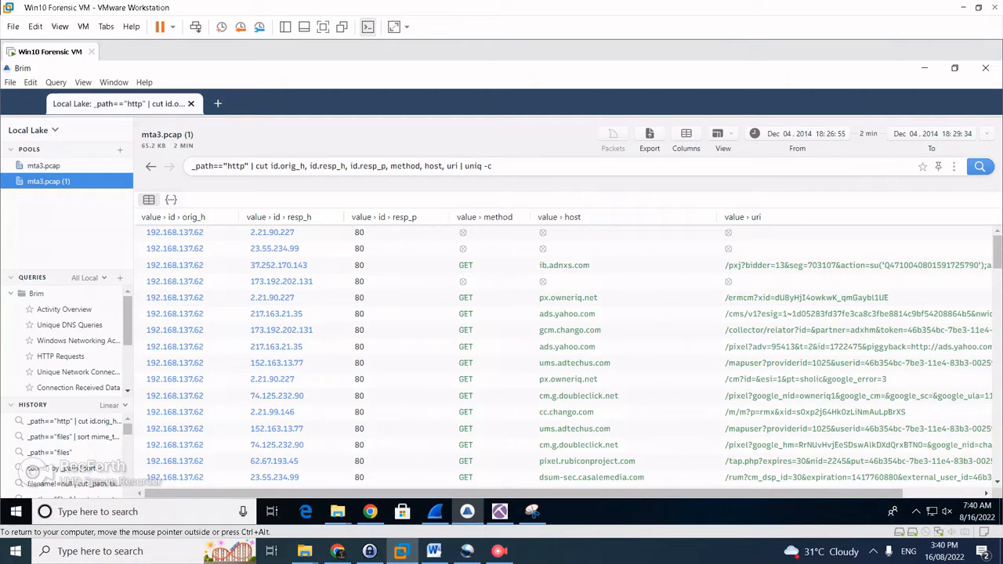
Filter the http log entries to those from client 192.168.137.62
{"action": "right_click", "coordinate": [177, 232]}
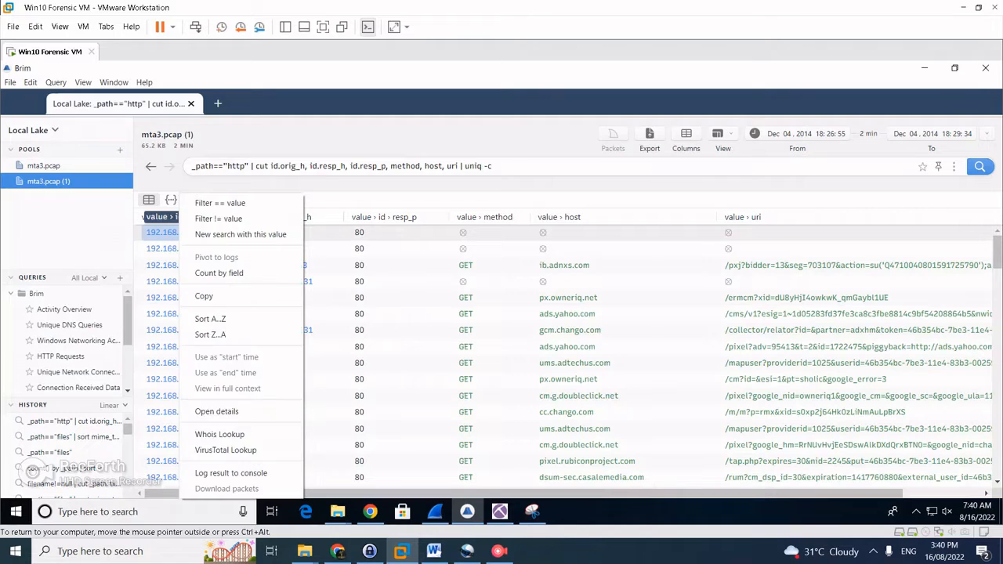
{"action": "left_click", "coordinate": [220, 203]}
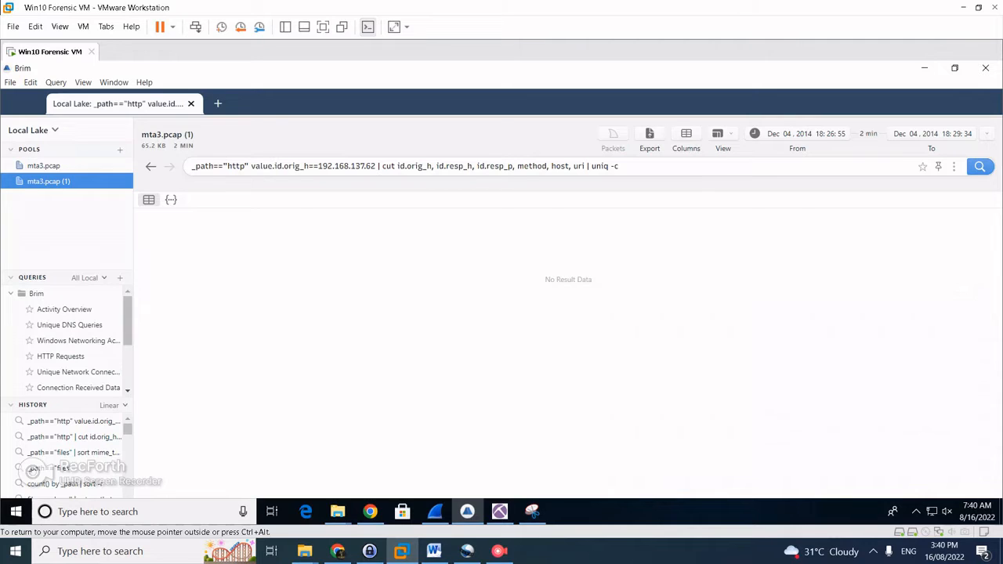
{"action": "left_click", "coordinate": [64, 308]}
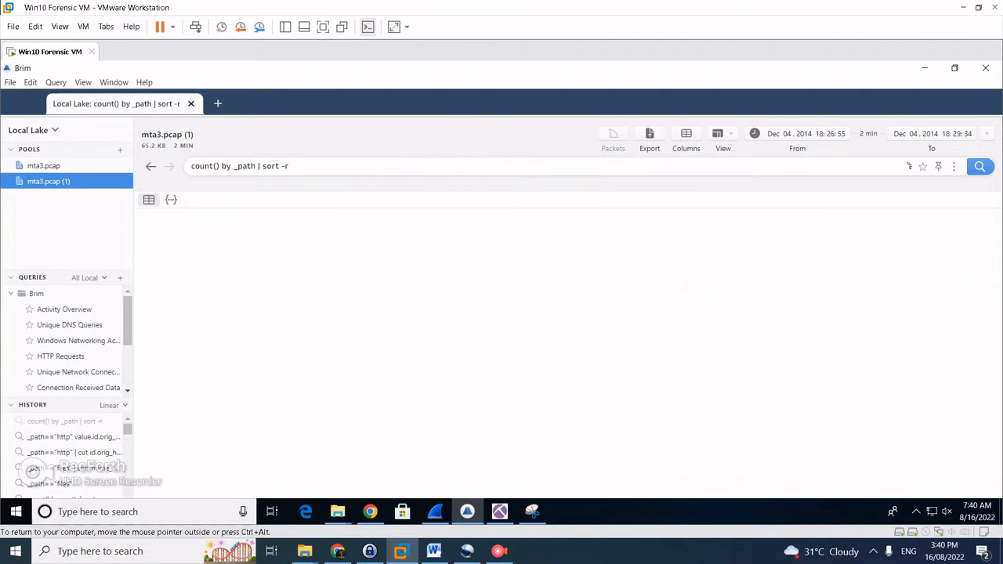
{"action": "right_click", "coordinate": [149, 298]}
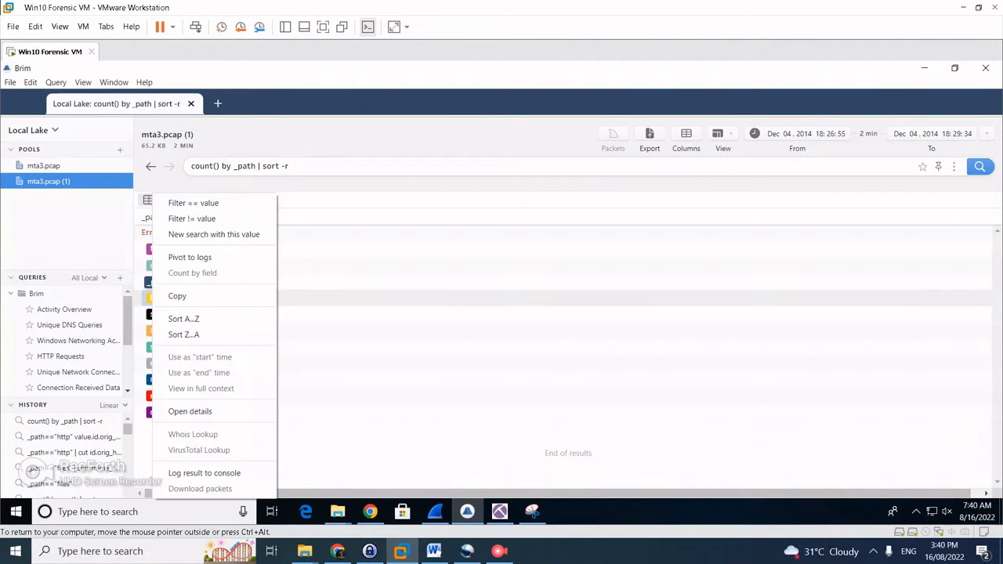
{"action": "left_click", "coordinate": [189, 257]}
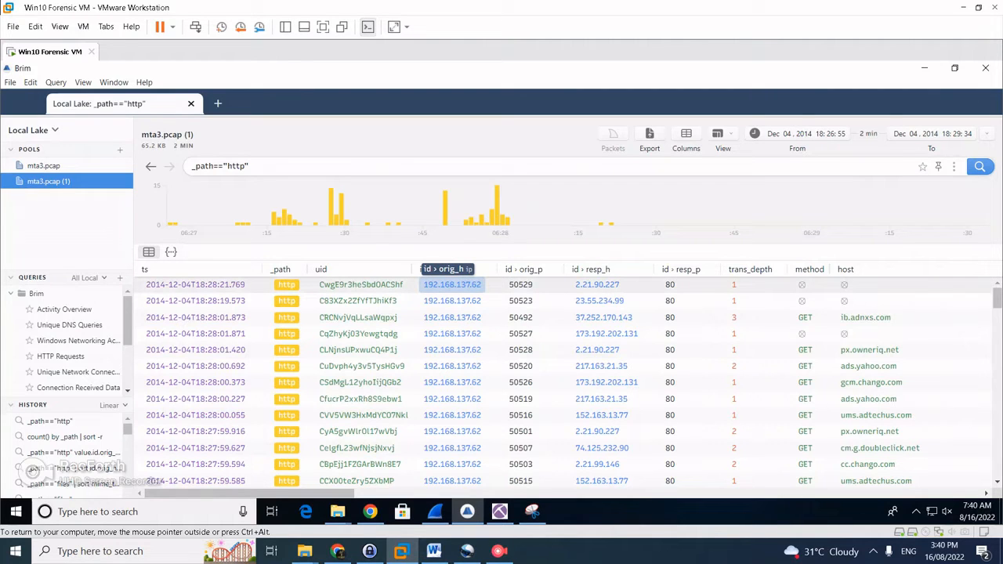
{"action": "right_click", "coordinate": [454, 285]}
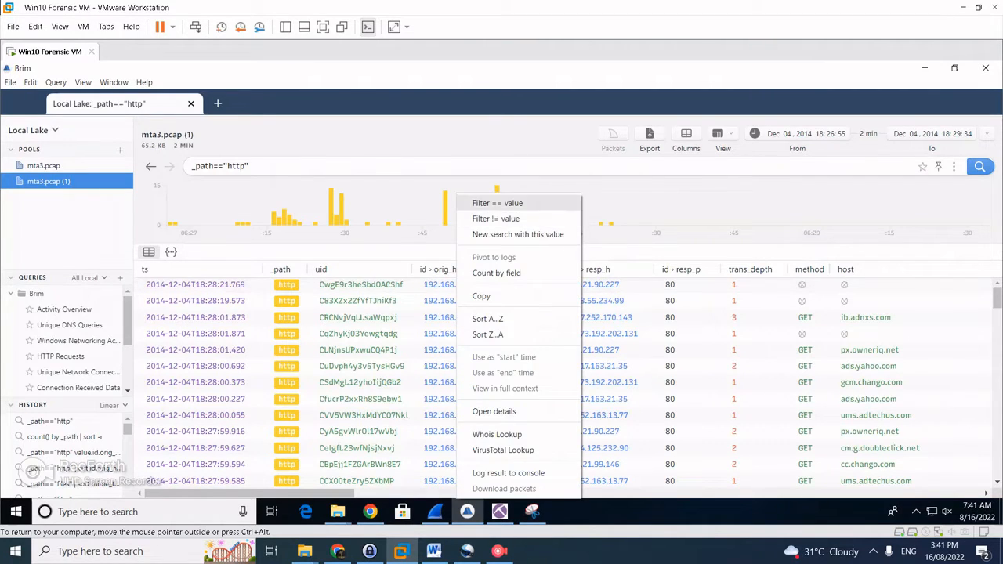
{"action": "left_click", "coordinate": [496, 203]}
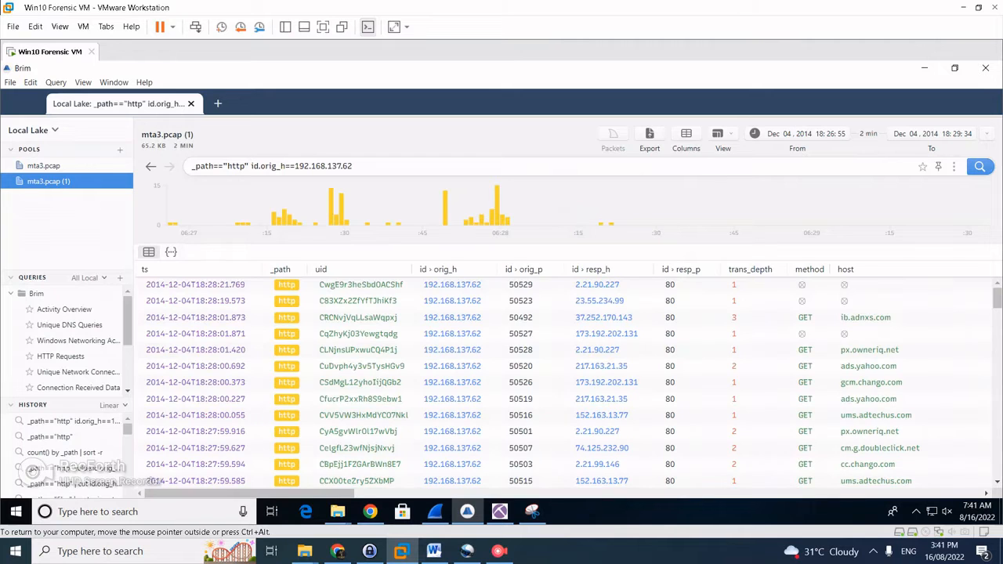
Change the origin filter to 192.99.198.158, run it, then reduce the query to that IP
{"action": "left_click", "coordinate": [532, 511]}
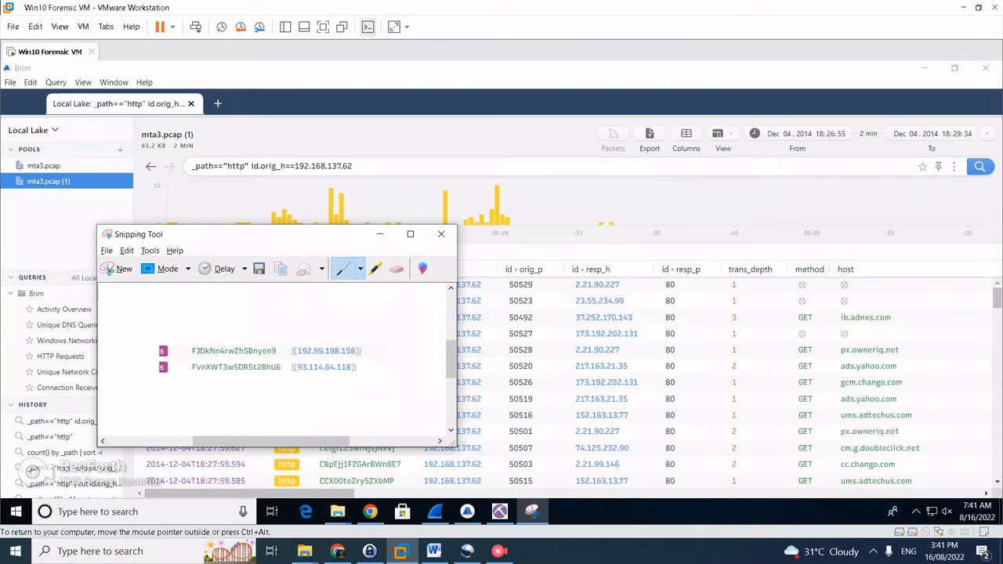
{"action": "left_click_drag", "start_coordinate": [353, 166], "coordinate": [311, 166]}
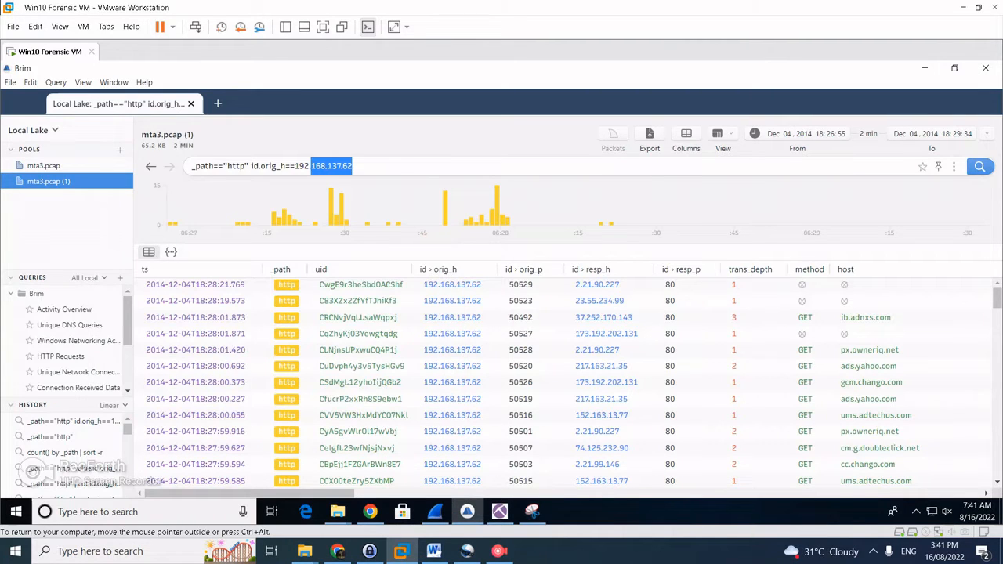
{"action": "type", "text": "99.198."}
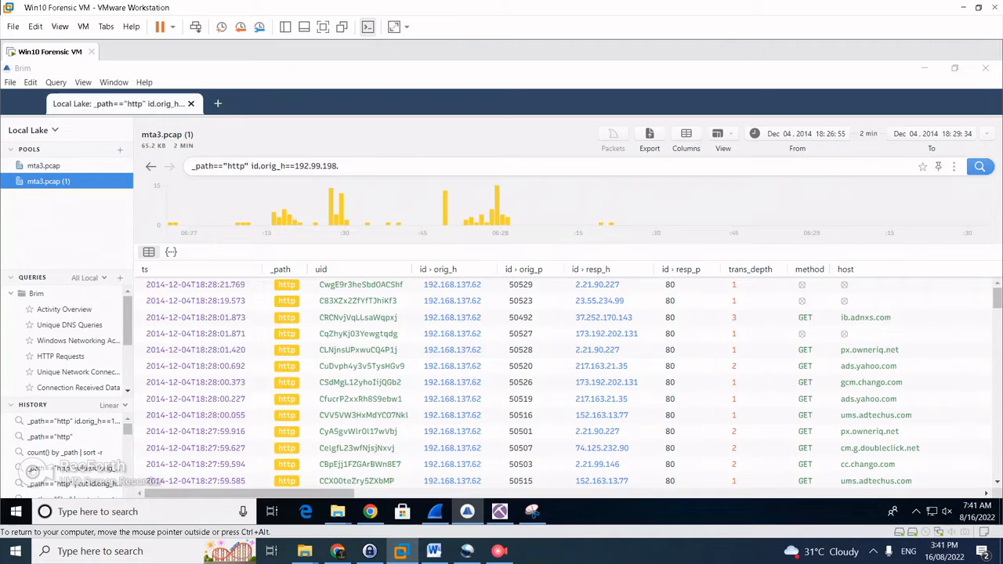
{"action": "left_click", "coordinate": [532, 511]}
{"action": "key", "text": "alt+Tab"}
{"action": "type", "text": "158"}
{"action": "key", "text": "Return"}
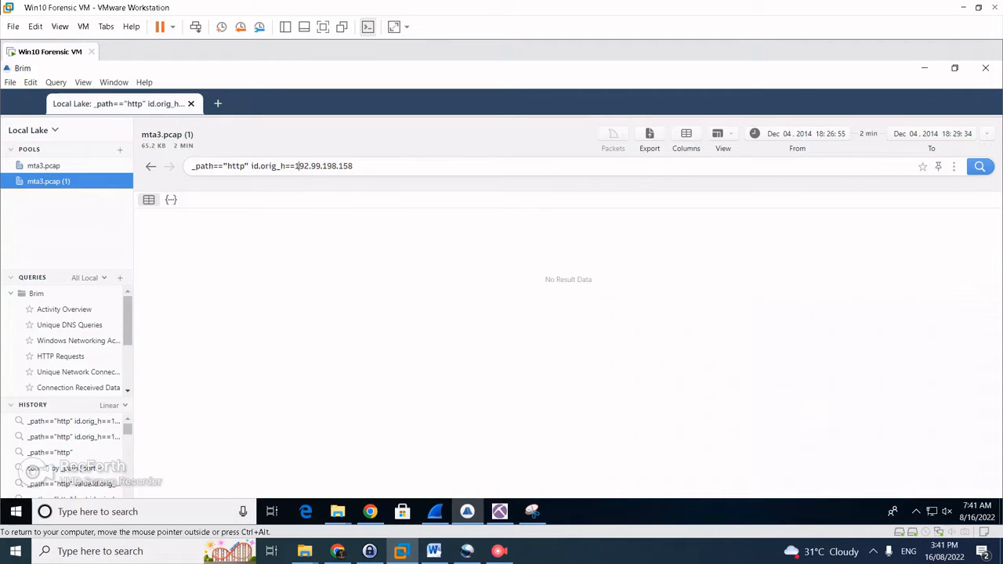
{"action": "left_click_drag", "start_coordinate": [297, 165], "coordinate": [192, 166]}
{"action": "key", "text": "BackSpace"}
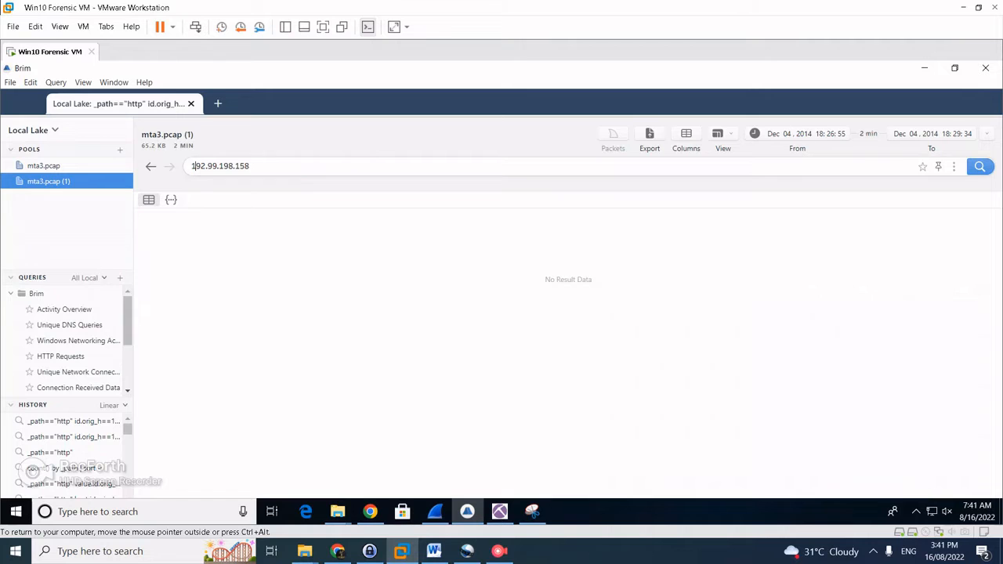
Search all logs for 192.99.198.158, then for 93.114.64.118, revealing the Outdated Flash alert
{"action": "key", "text": "Return"}
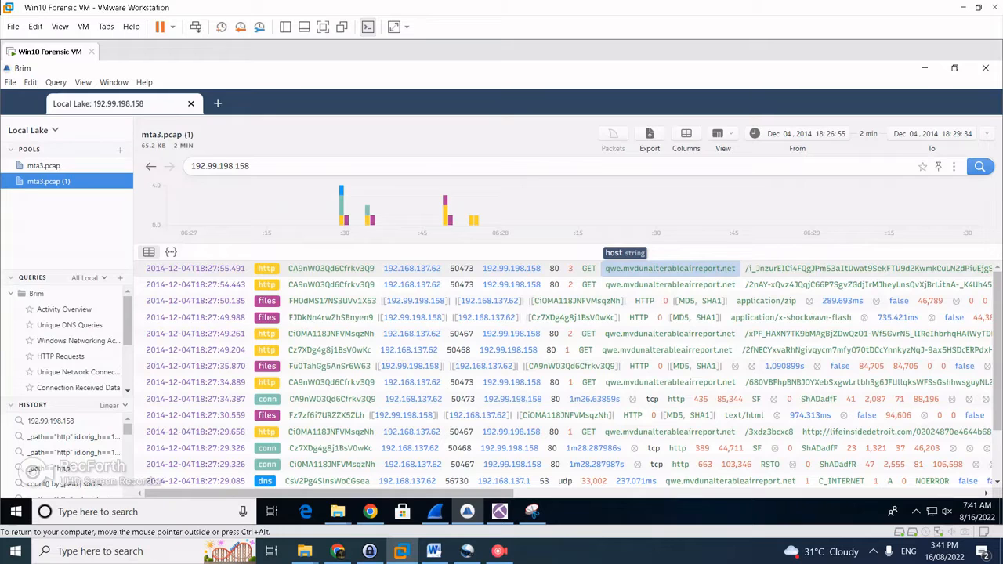
{"action": "left_click", "coordinate": [670, 268]}
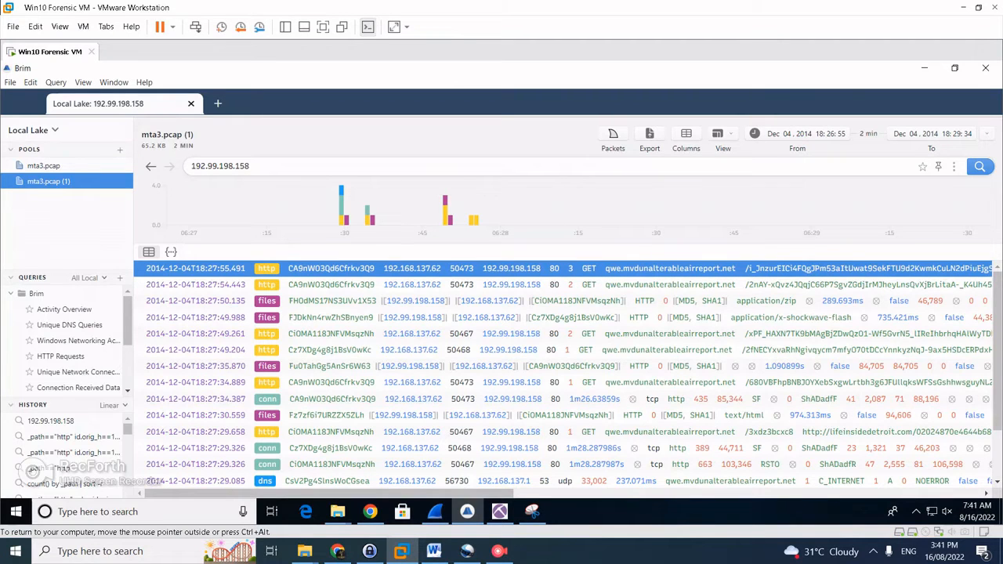
{"action": "left_click", "coordinate": [532, 511]}
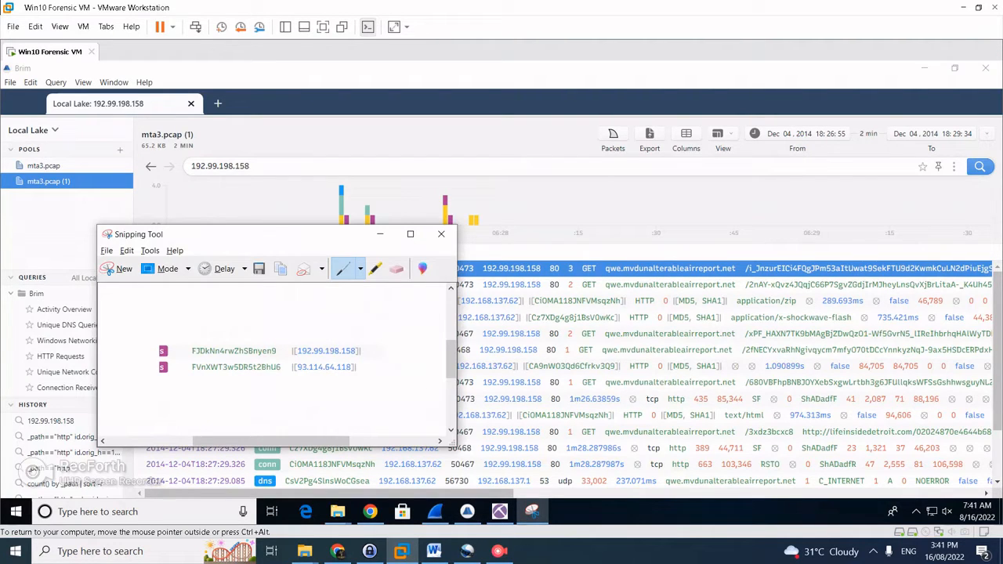
{"action": "left_click_drag", "start_coordinate": [252, 166], "coordinate": [171, 183]}
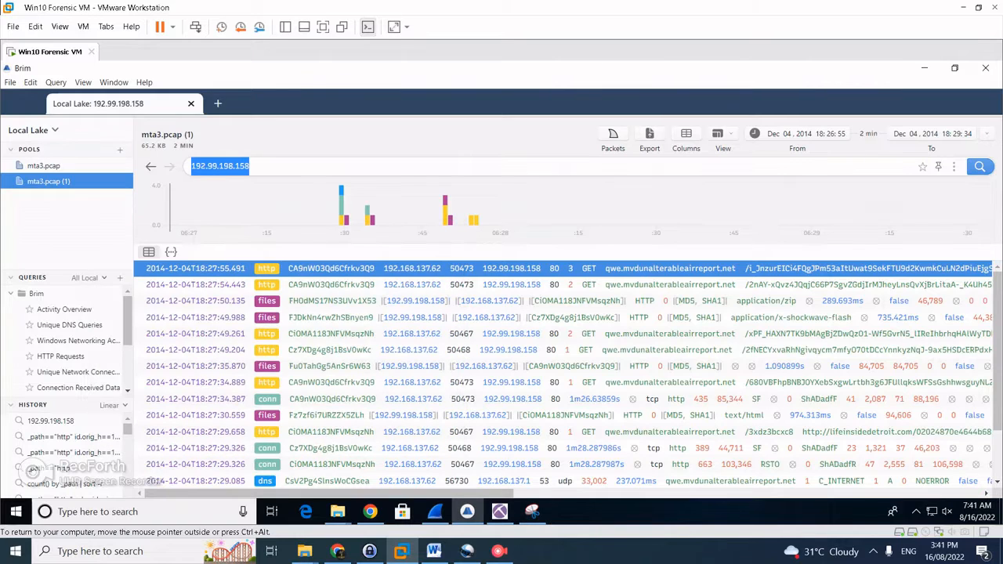
{"action": "type", "text": "93.144."}
{"action": "left_click", "coordinate": [532, 512]}
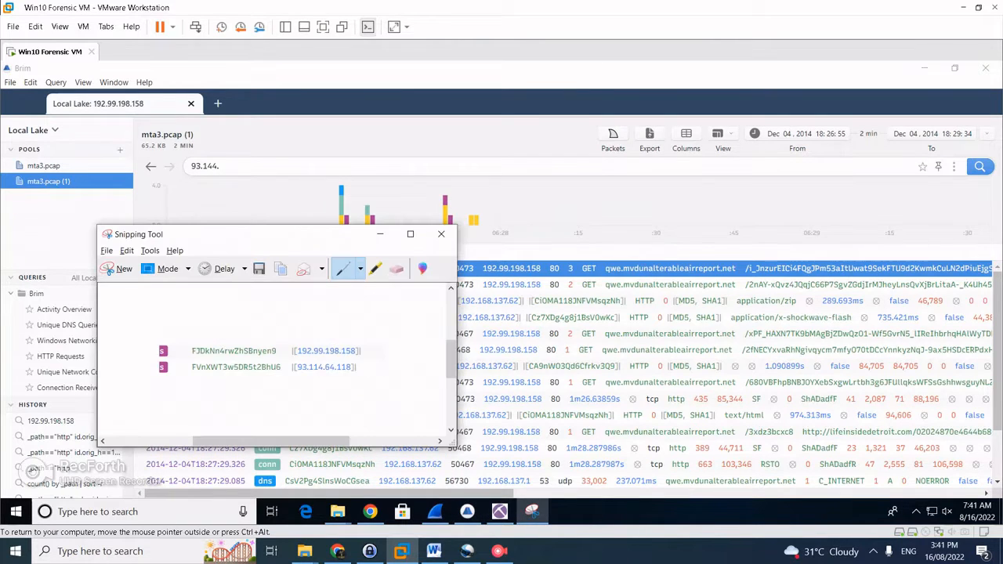
{"action": "left_click", "coordinate": [531, 512]}
{"action": "key", "text": "BackSpace"}
{"action": "key", "text": "BackSpace"}
{"action": "key", "text": "BackSpace"}
{"action": "type", "text": "1"}
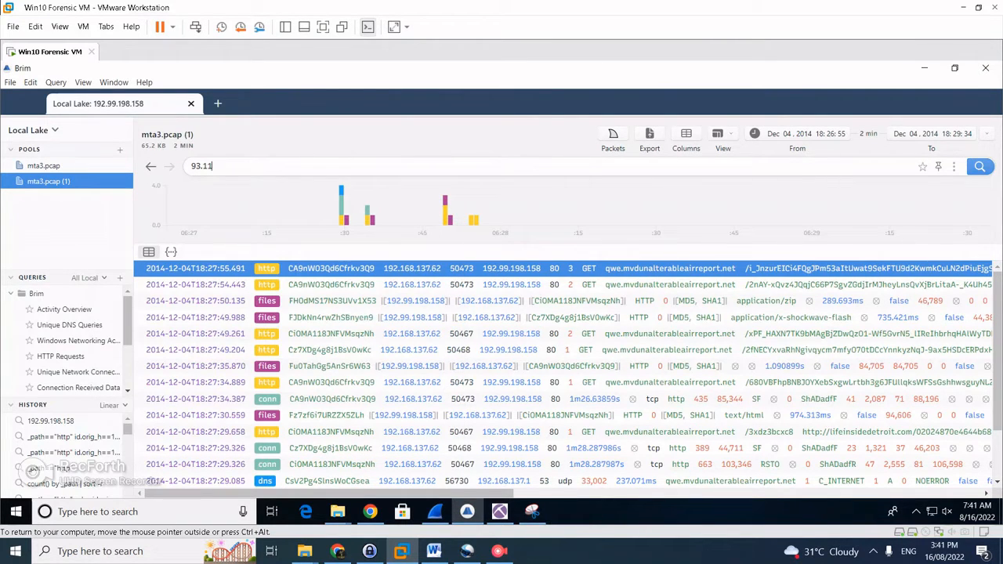
{"action": "type", "text": "4.64."}
{"action": "left_click", "coordinate": [532, 511]}
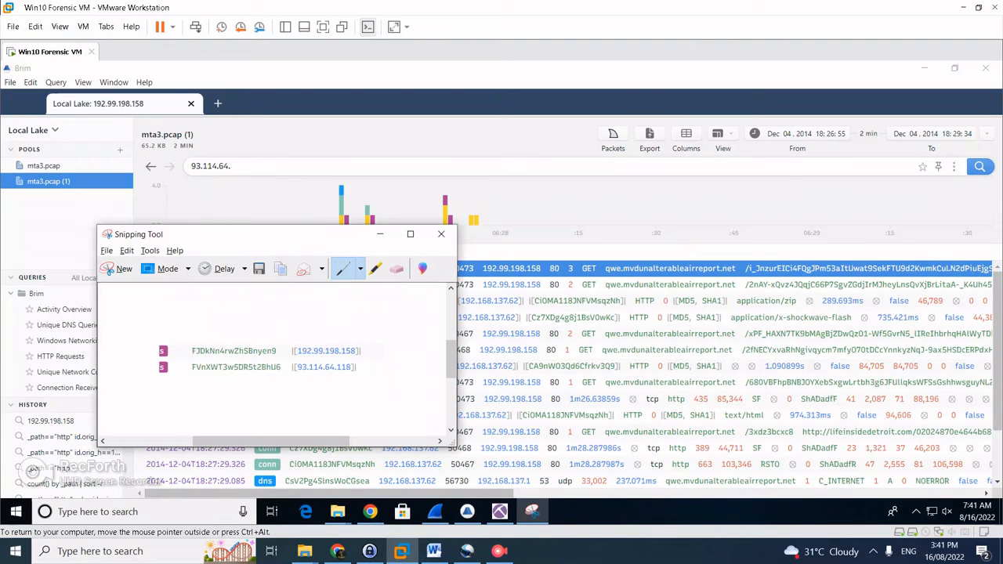
{"action": "left_click", "coordinate": [532, 512]}
{"action": "type", "text": "118"}
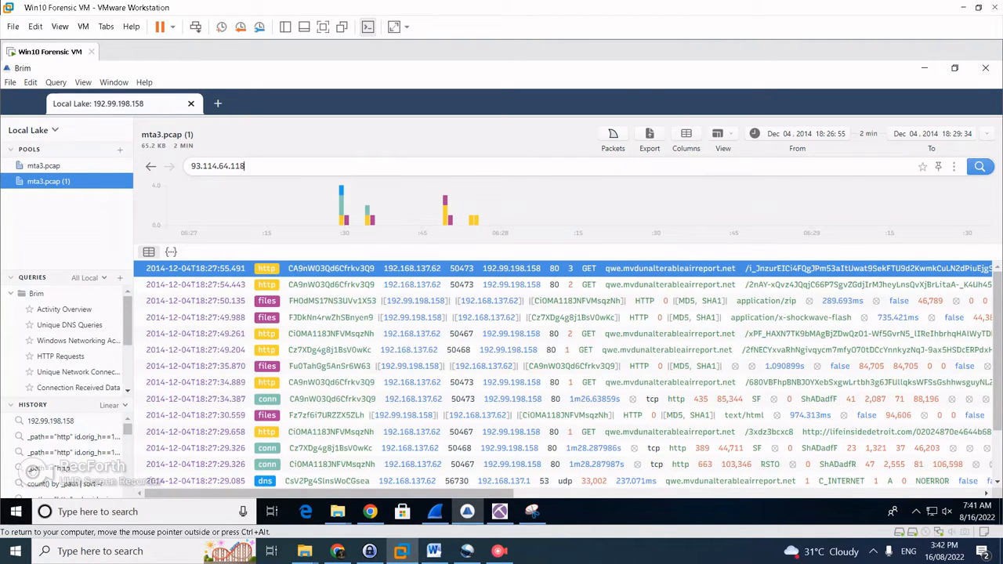
{"action": "key", "text": "Return"}
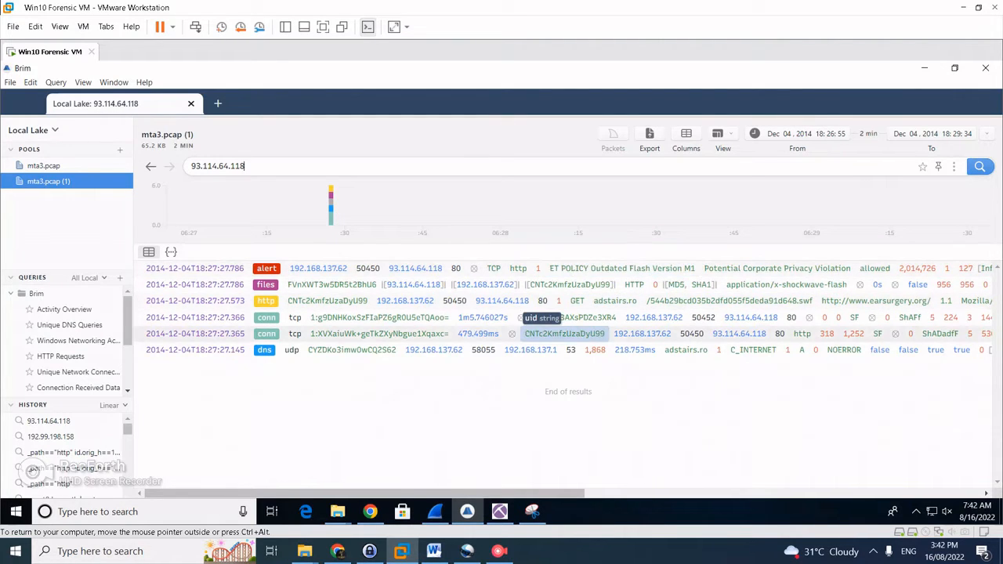
Bring up the CyberDefenders challenge questions and scroll down to the answered ones
{"action": "key", "text": "alt+Tab"}
{"action": "key", "text": "Tab"}
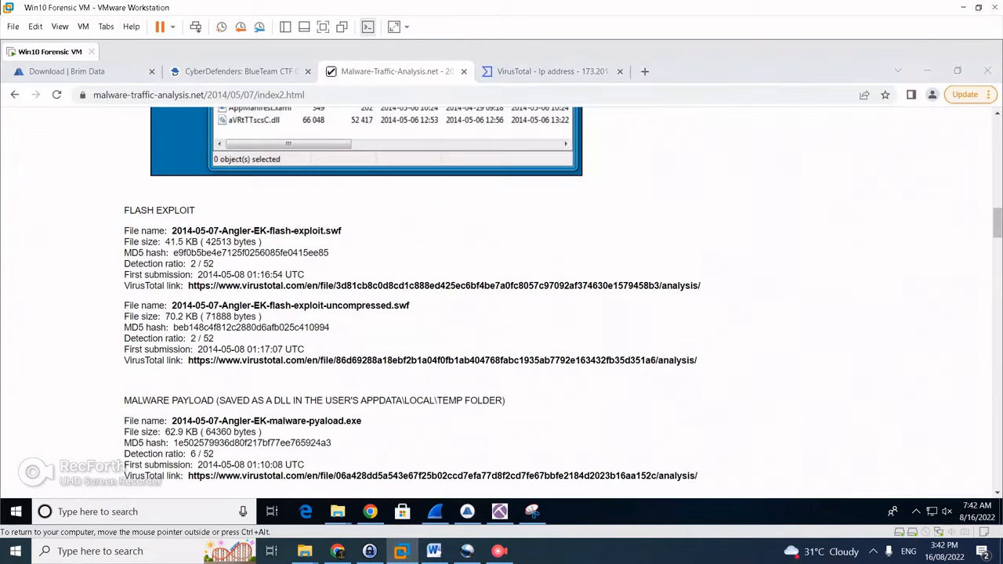
{"action": "left_click", "coordinate": [240, 72]}
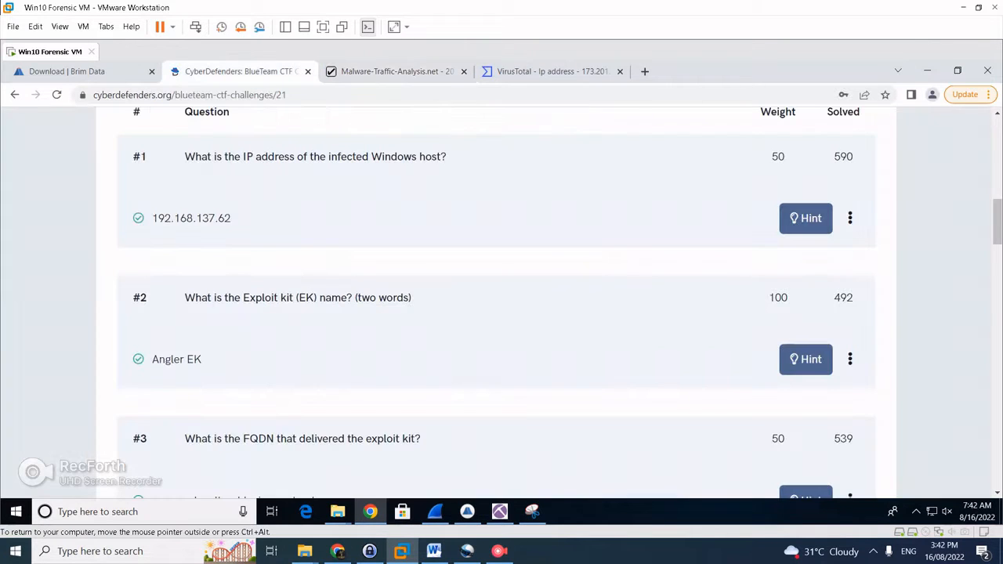
{"action": "scroll", "coordinate": [501, 302], "scroll_direction": "down", "scroll_amount": 1}
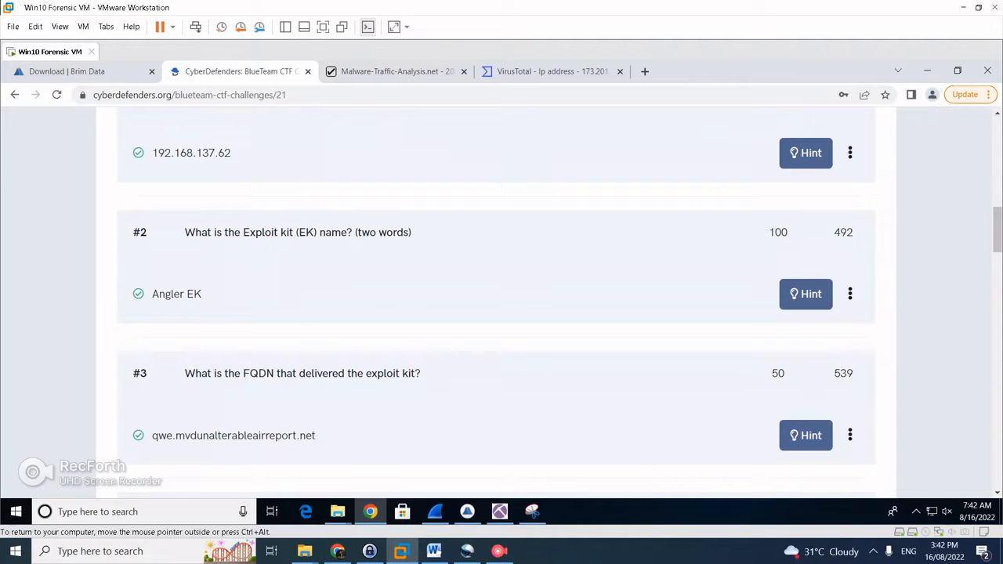
Compare the address snip with question #4, then go back to Brim's 192.99.198.158 results
{"action": "key", "text": "alt+Tab"}
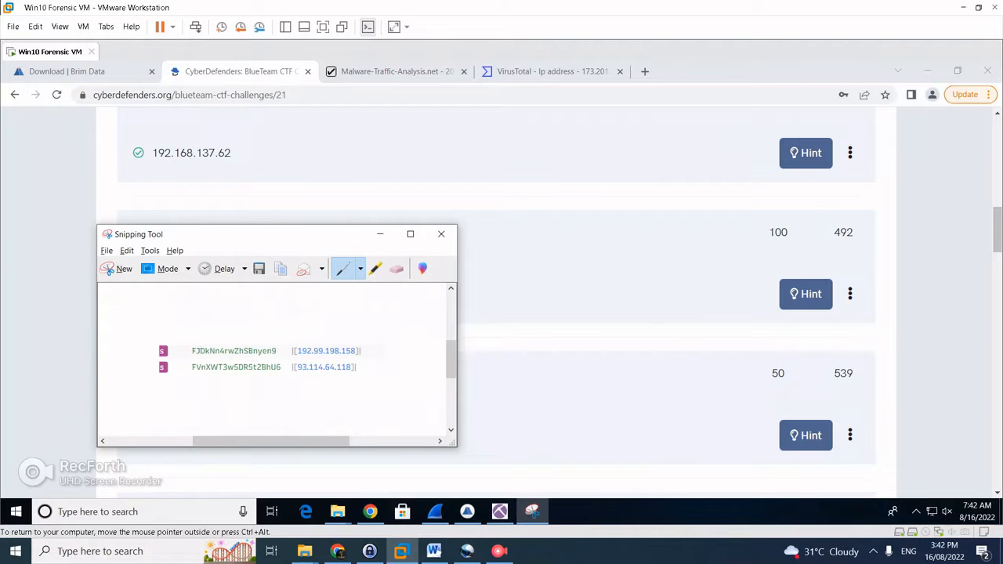
{"action": "key", "text": "alt+Tab"}
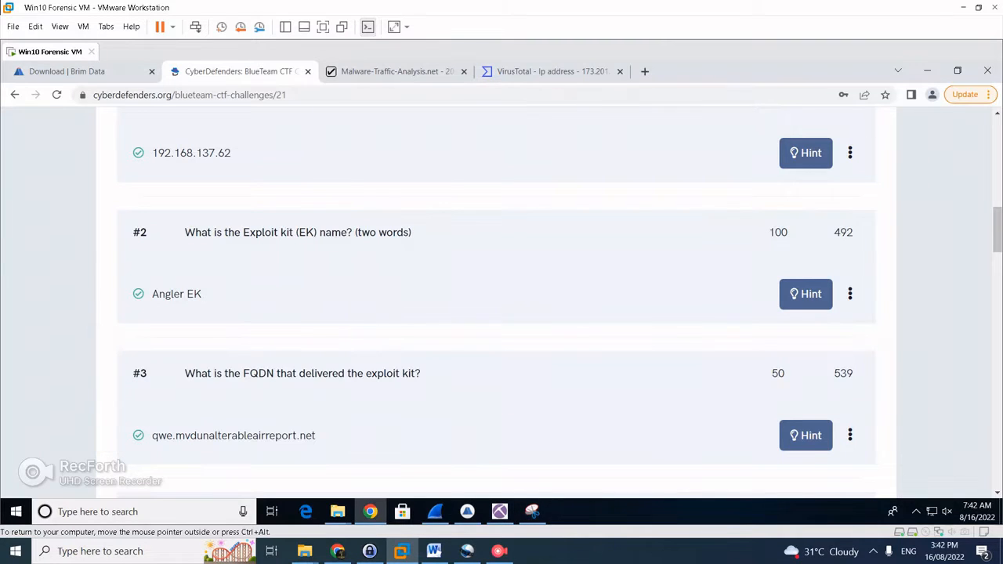
{"action": "scroll", "coordinate": [496, 302], "scroll_direction": "down", "scroll_amount": 1}
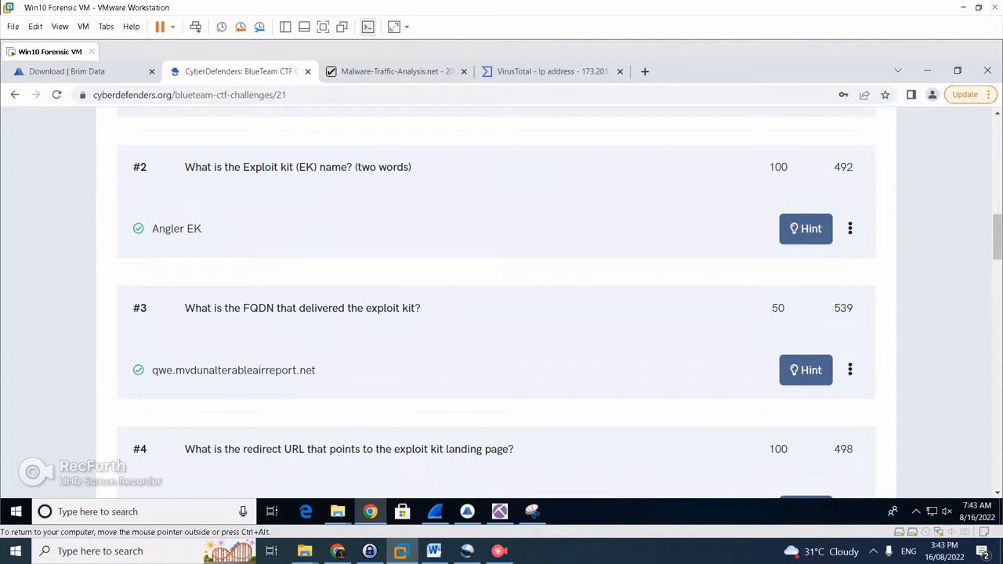
{"action": "left_click", "coordinate": [467, 512]}
{"action": "left_click", "coordinate": [150, 167]}
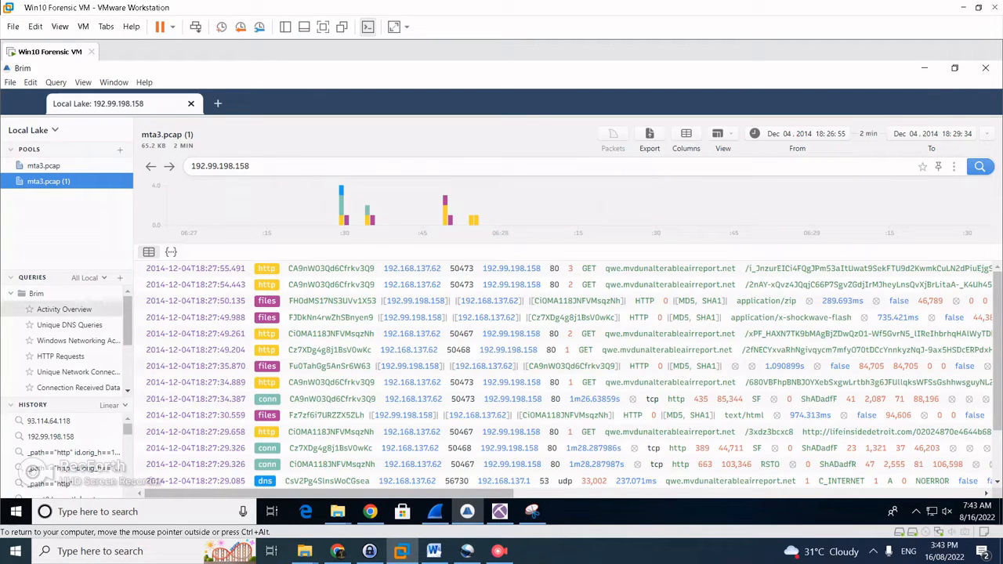
List all HTTP logs from the log-type count, and copy the qwe.mvdunalterableairreport.net answer from CyberDefenders
{"action": "left_click", "coordinate": [64, 308]}
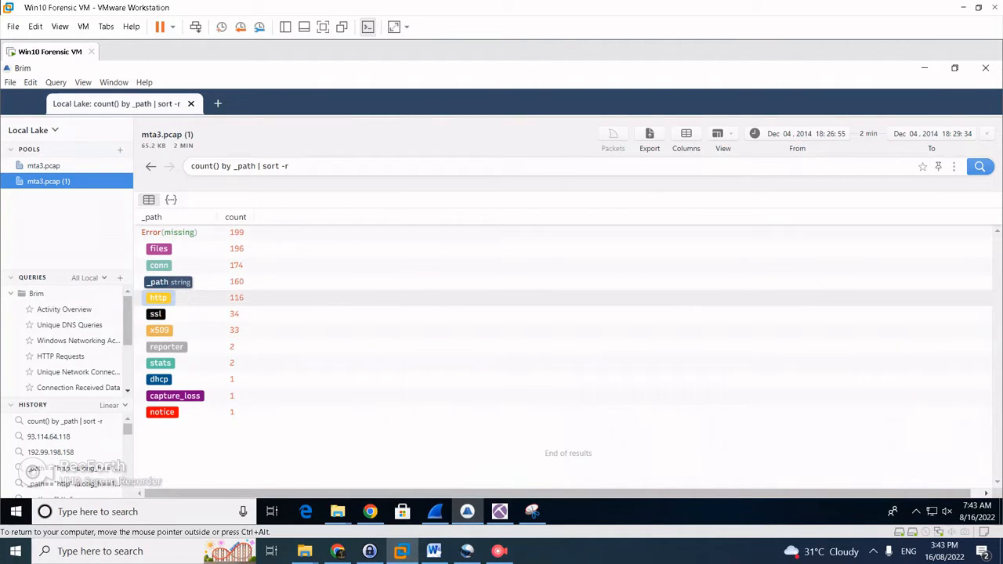
{"action": "right_click", "coordinate": [158, 298]}
{"action": "left_click", "coordinate": [202, 256]}
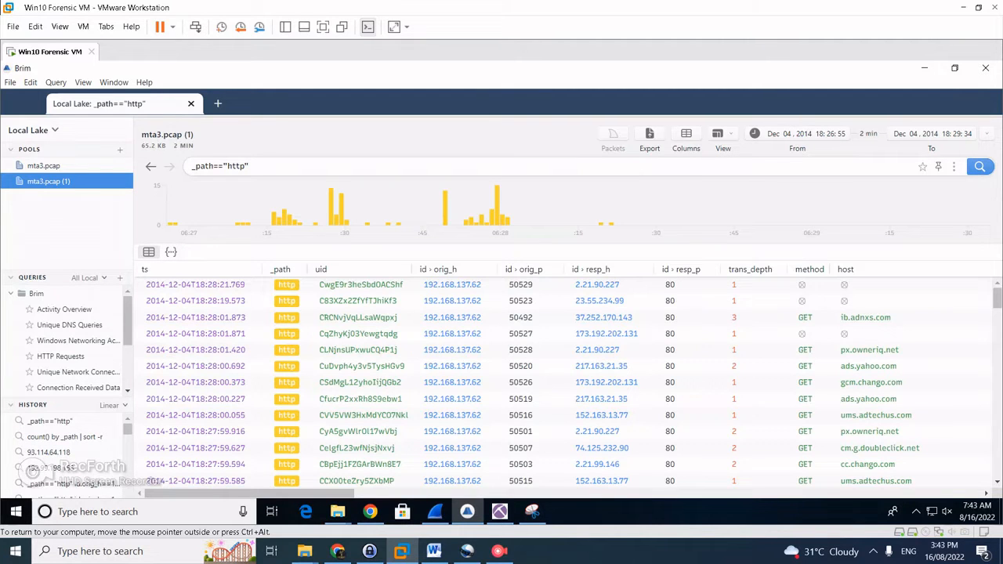
{"action": "key", "text": "alt+Tab"}
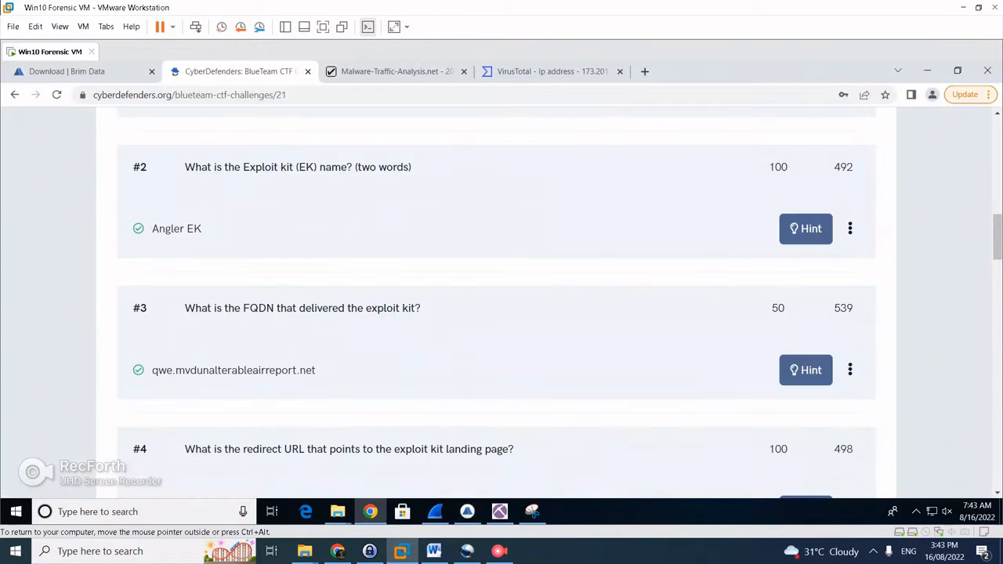
{"action": "left_click_drag", "start_coordinate": [316, 369], "coordinate": [151, 369]}
{"action": "key", "text": "ctrl+c"}
{"action": "key", "text": "alt+Tab"}
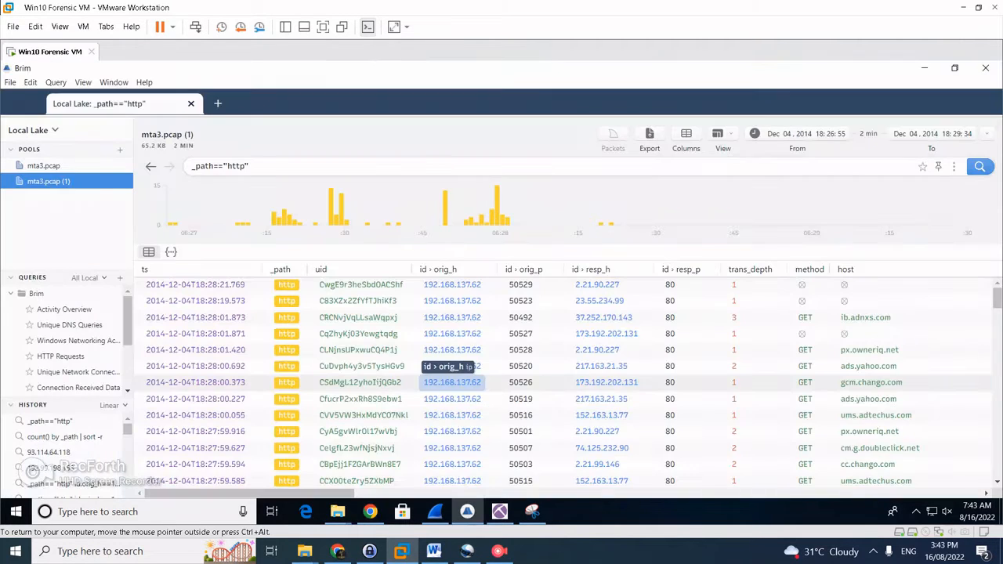
Filter HTTP logs to host qwe.mvdunalterableairreport.net and scroll to its lifeinsidedetroit.com referrer
{"action": "left_click_drag", "start_coordinate": [274, 493], "coordinate": [303, 494]}
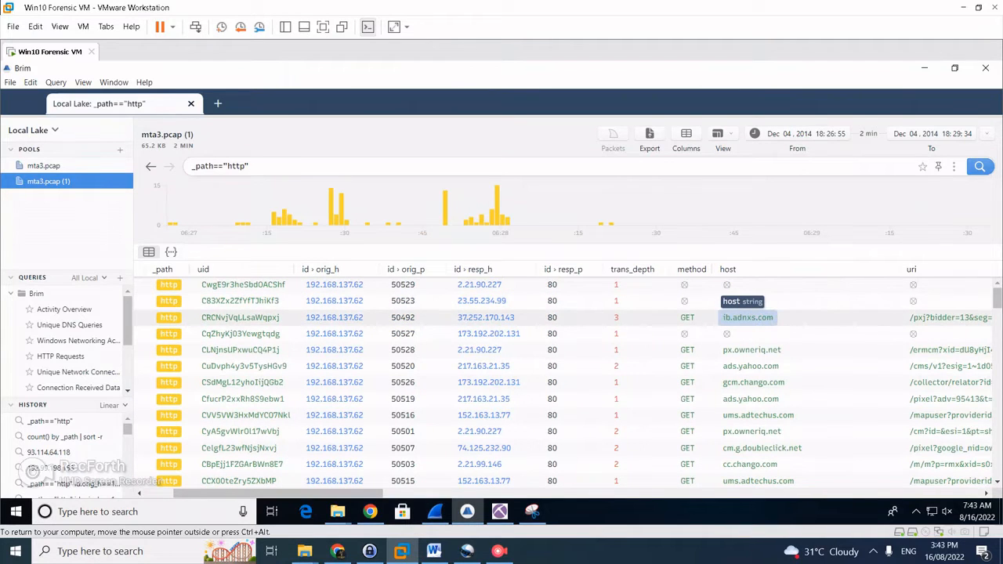
{"action": "right_click", "coordinate": [748, 317]}
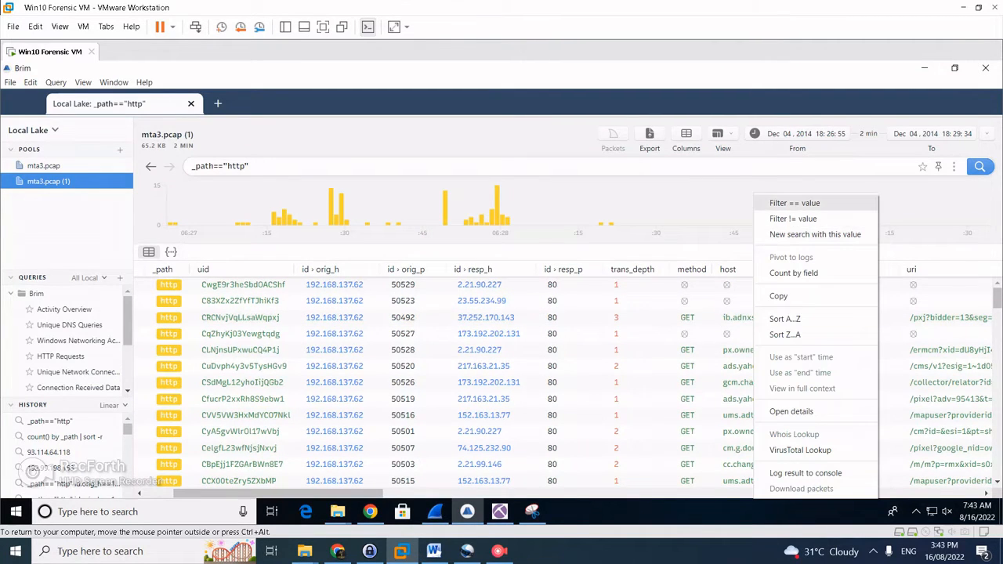
{"action": "left_click", "coordinate": [794, 203]}
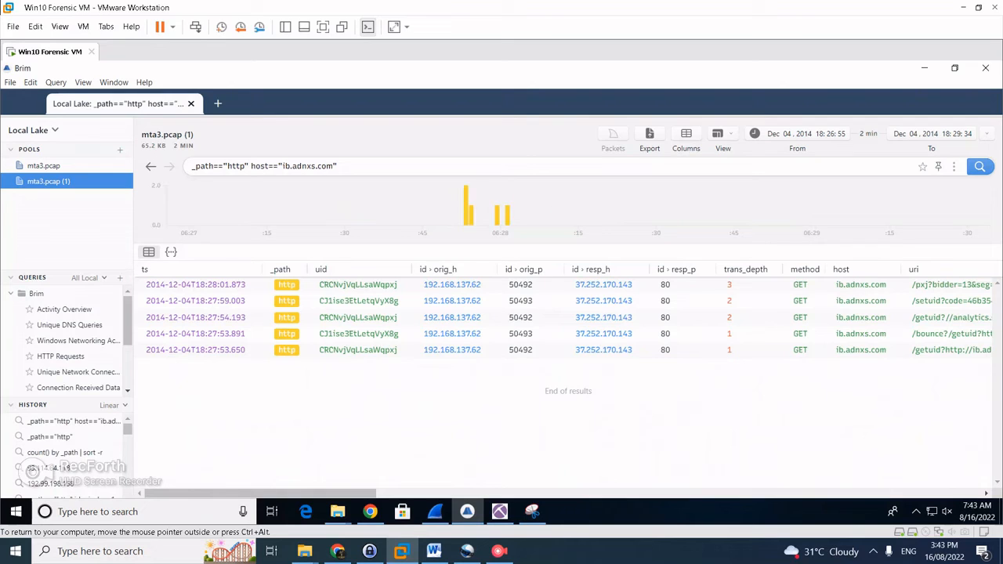
{"action": "left_click_drag", "start_coordinate": [280, 165], "coordinate": [332, 166]}
{"action": "key", "text": "ctrl+v"}
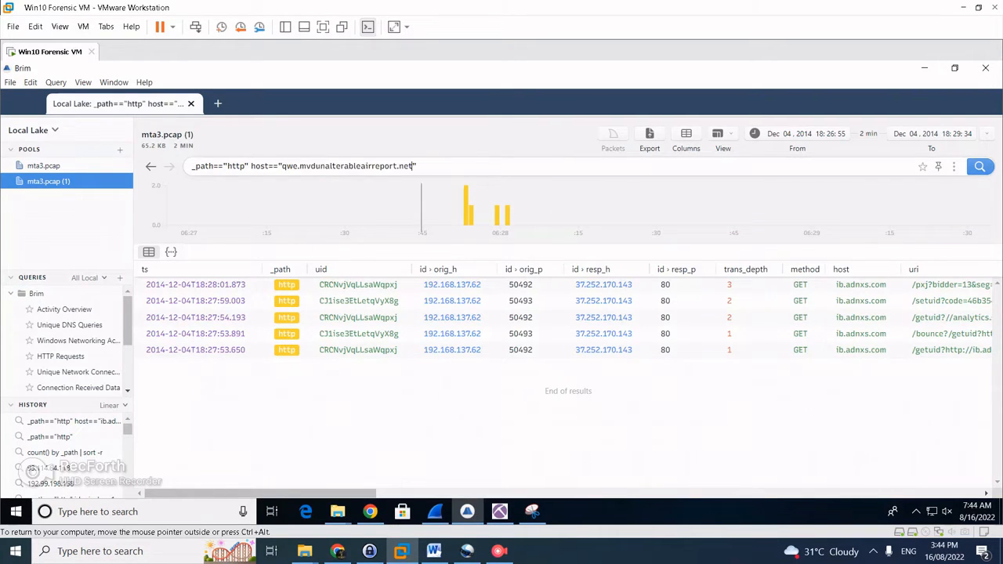
{"action": "key", "text": "Return"}
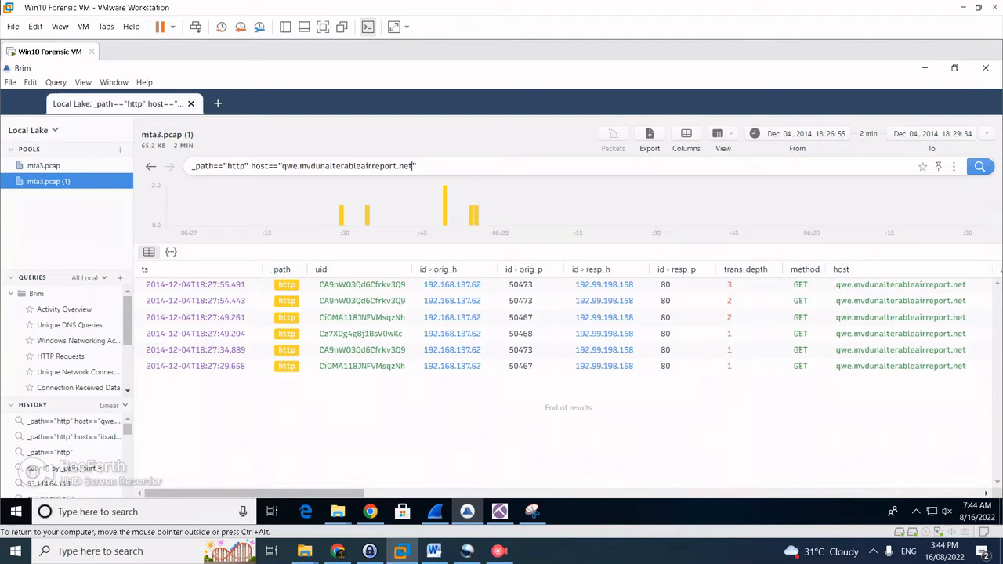
{"action": "left_click_drag", "start_coordinate": [259, 493], "coordinate": [504, 493]}
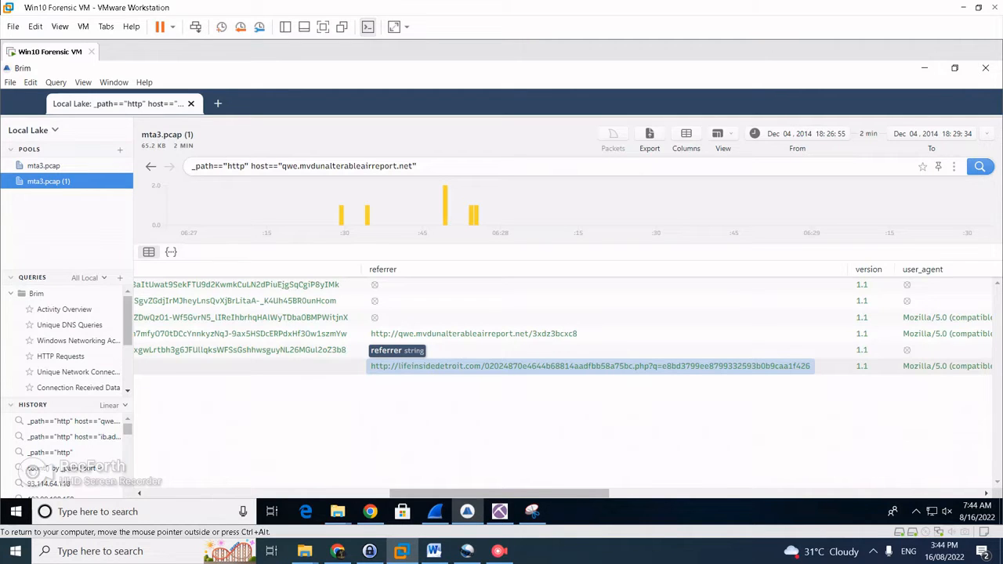
Check question #4's solved lifeinsidedetroit.com redirect on CyberDefenders, then bring Brim's HTTP results forward
{"action": "left_click", "coordinate": [370, 512]}
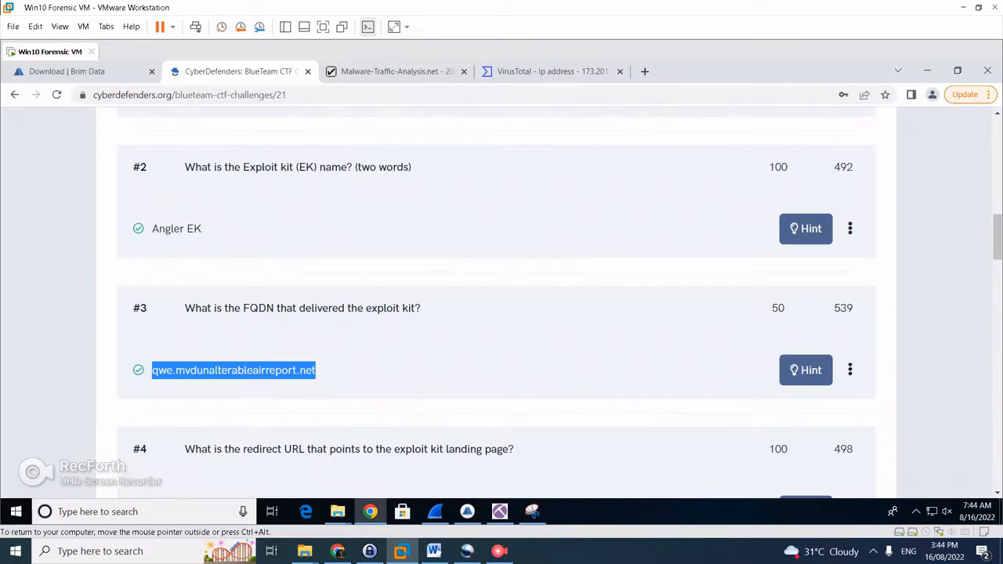
{"action": "scroll", "coordinate": [532, 313], "scroll_direction": "down", "scroll_amount": 2}
{"action": "scroll", "coordinate": [502, 314], "scroll_direction": "up", "scroll_amount": 1}
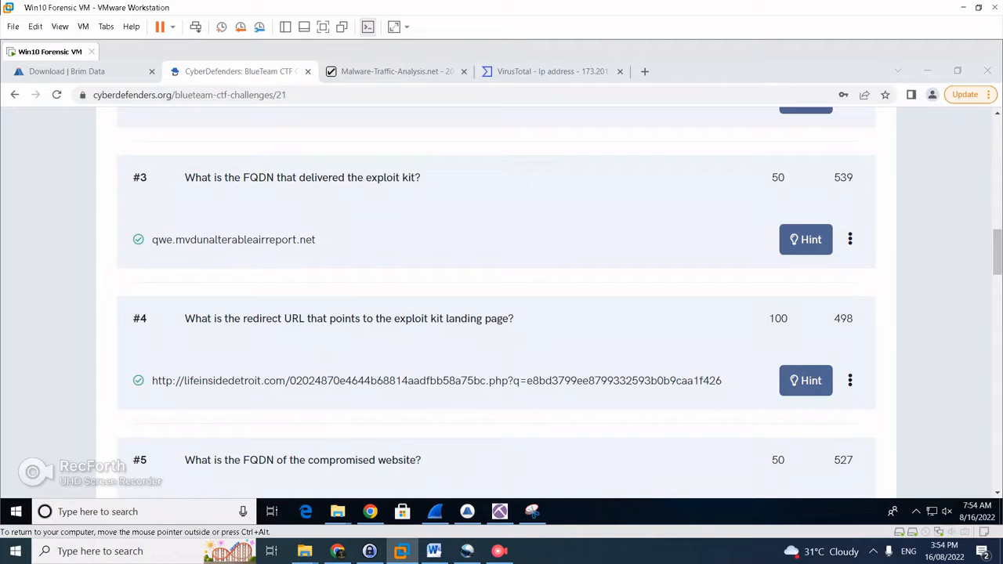
{"action": "mouse_move", "coordinate": [467, 511]}
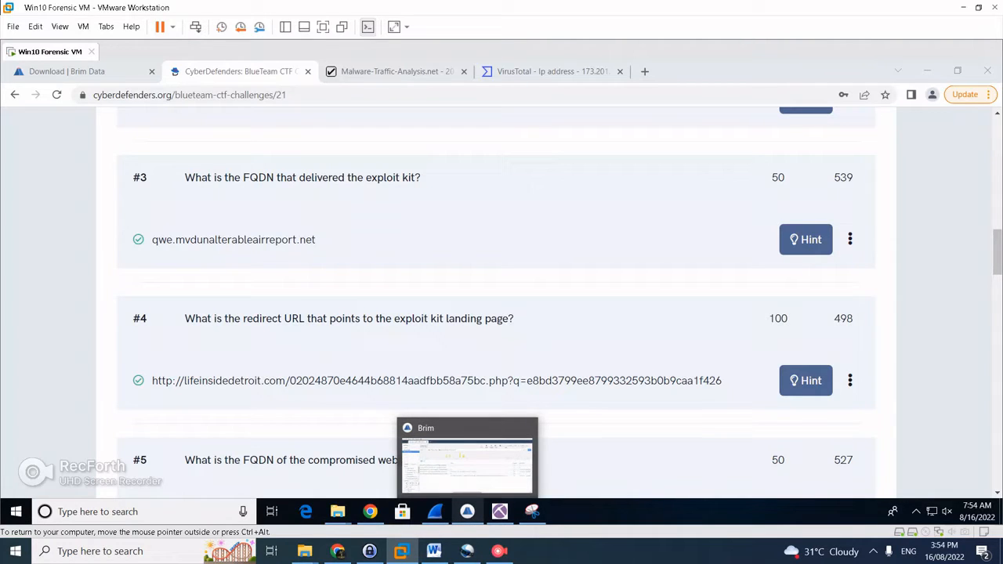
{"action": "left_click", "coordinate": [467, 511]}
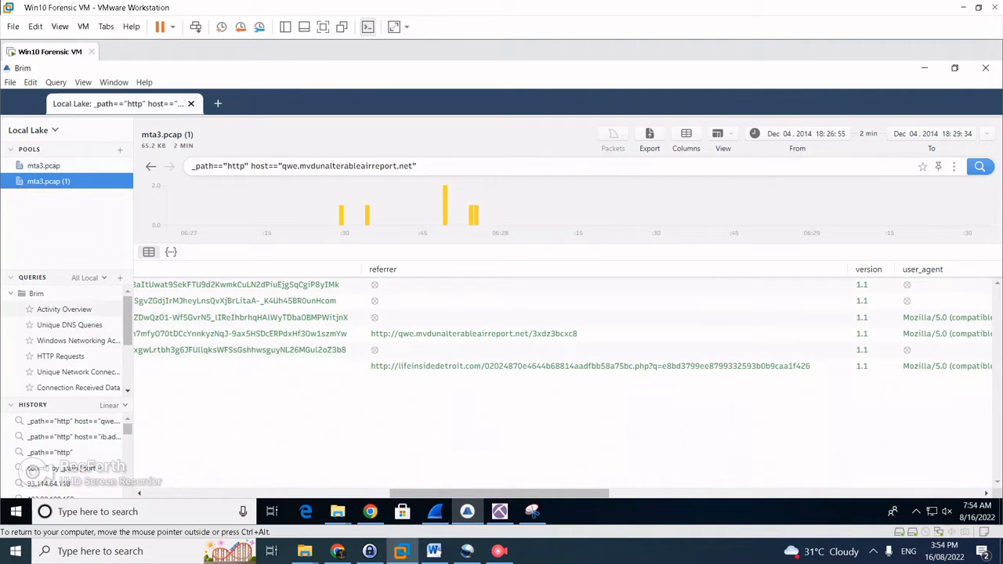
Count records by log type and pivot to the full mta3.pcap HTTP log
{"action": "left_click", "coordinate": [63, 309]}
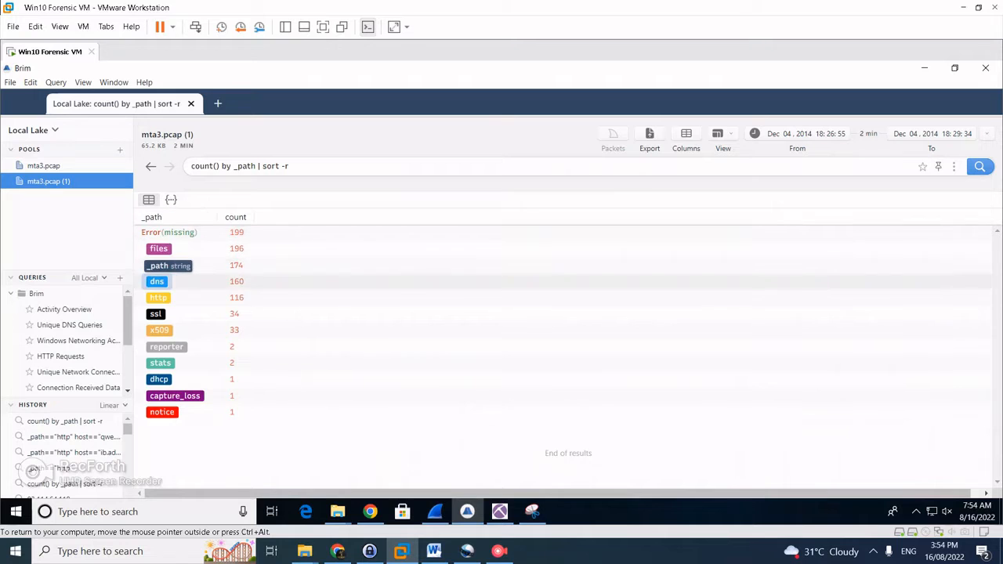
{"action": "right_click", "coordinate": [165, 298]}
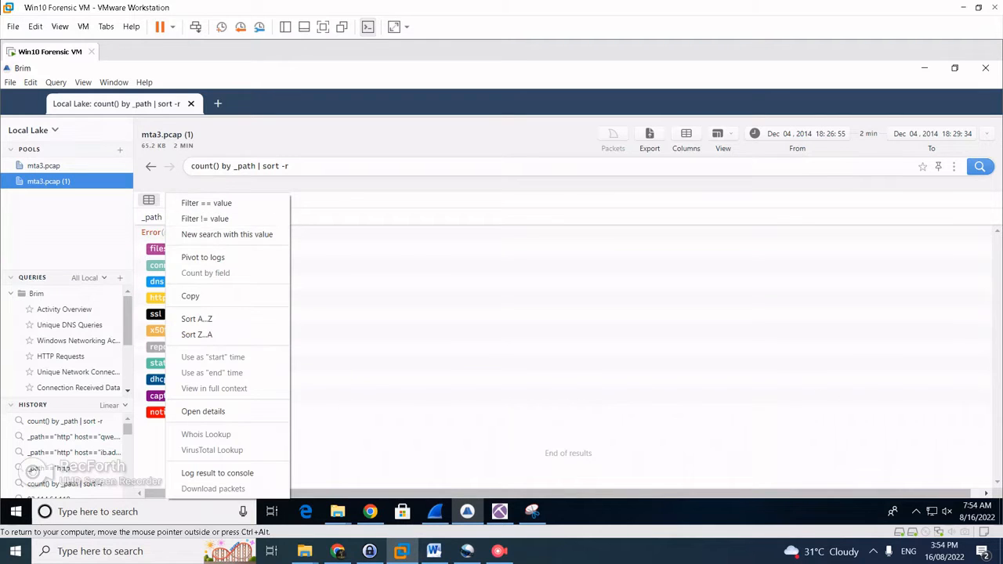
{"action": "left_click", "coordinate": [202, 257]}
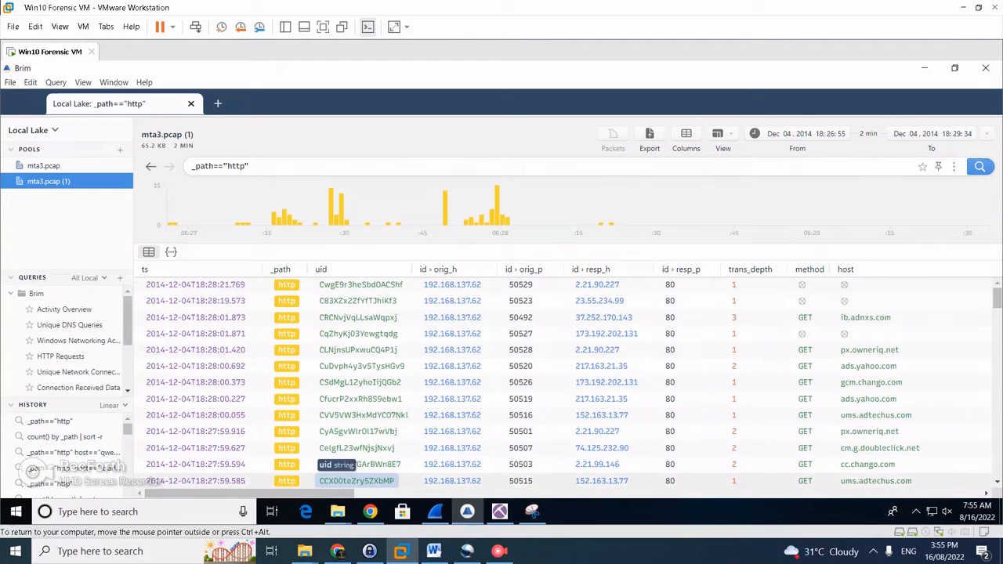
{"action": "scroll", "coordinate": [446, 368], "scroll_direction": "down", "scroll_amount": 4}
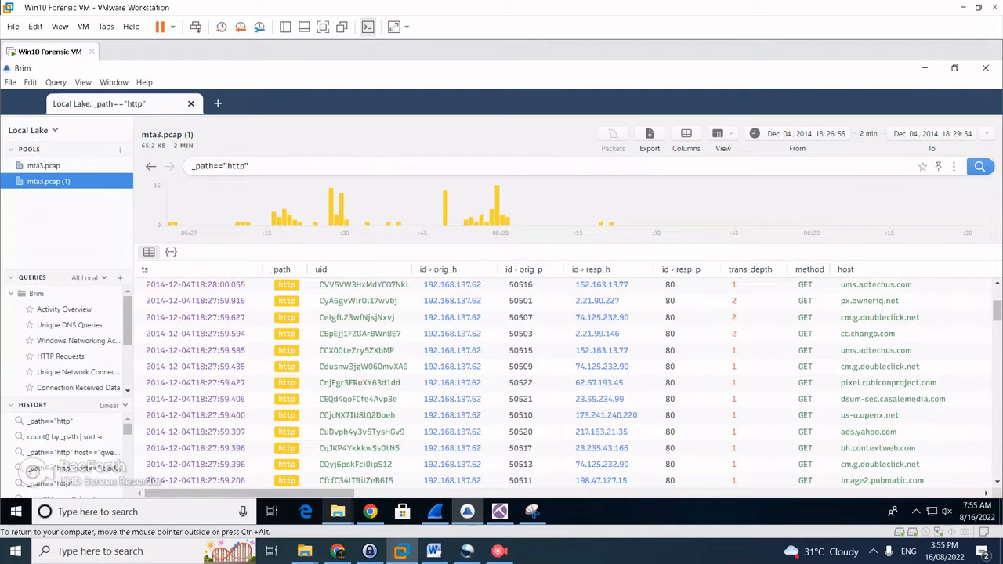
{"action": "left_click_drag", "start_coordinate": [333, 493], "coordinate": [421, 493]}
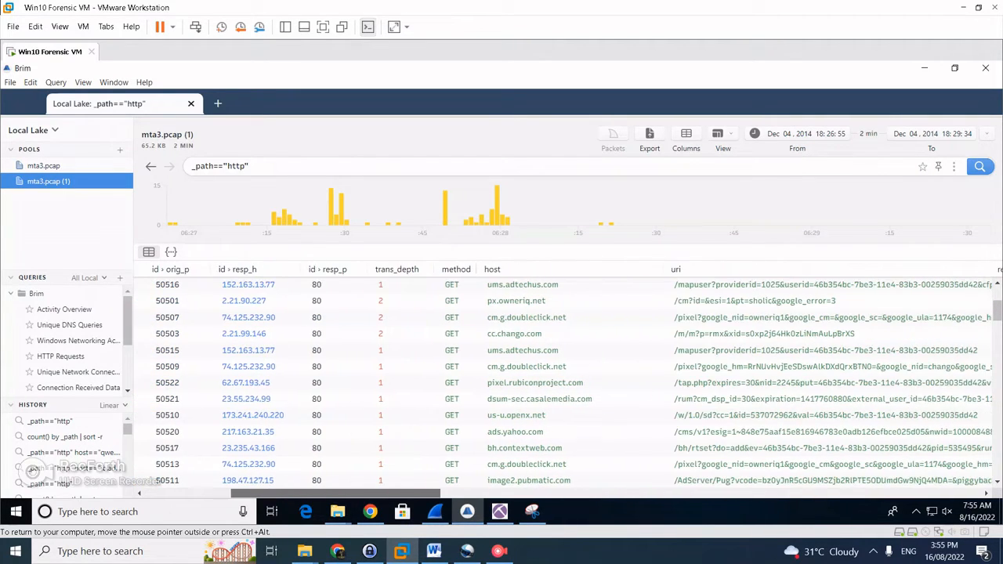
Browse the HTTP columns and bring up the filter options for client 192.168.137.62
{"action": "left_click", "coordinate": [370, 512]}
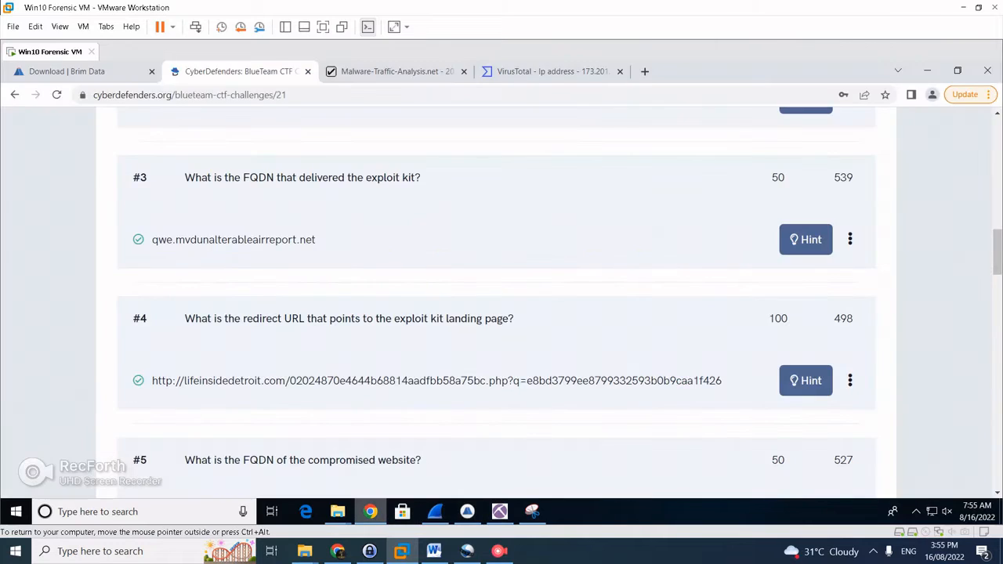
{"action": "left_click", "coordinate": [466, 511]}
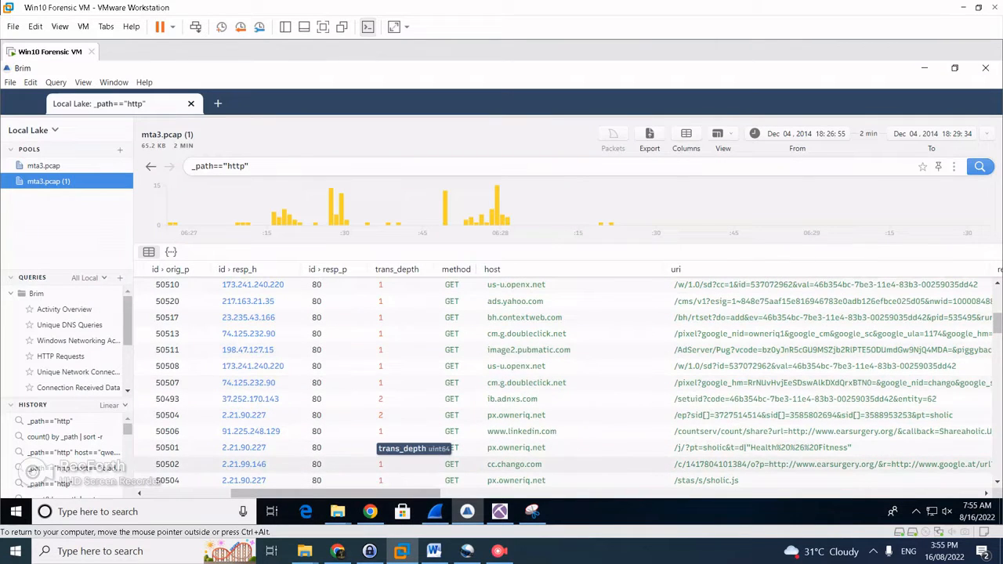
{"action": "left_click_drag", "start_coordinate": [391, 493], "coordinate": [460, 493]}
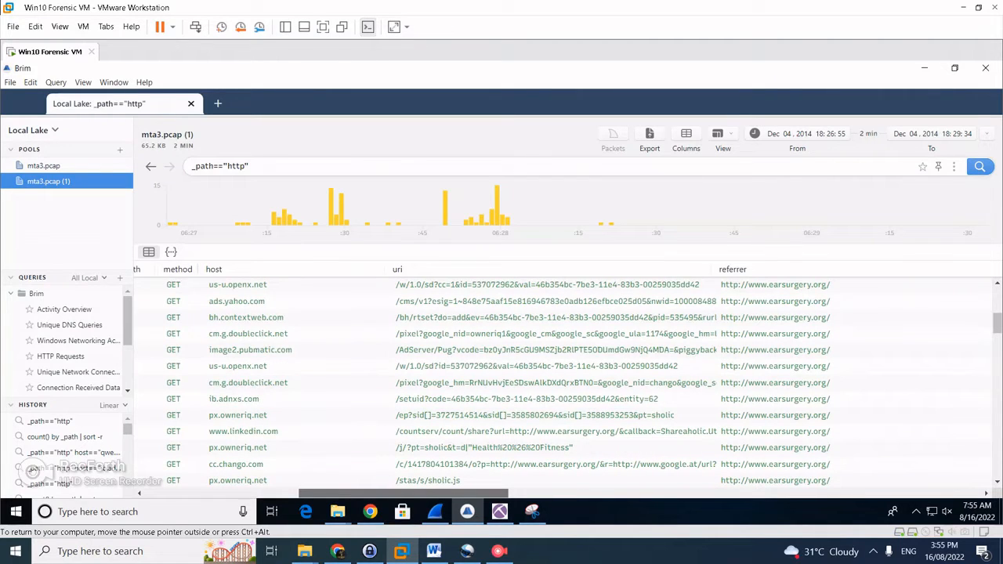
{"action": "left_click_drag", "start_coordinate": [461, 493], "coordinate": [303, 493]}
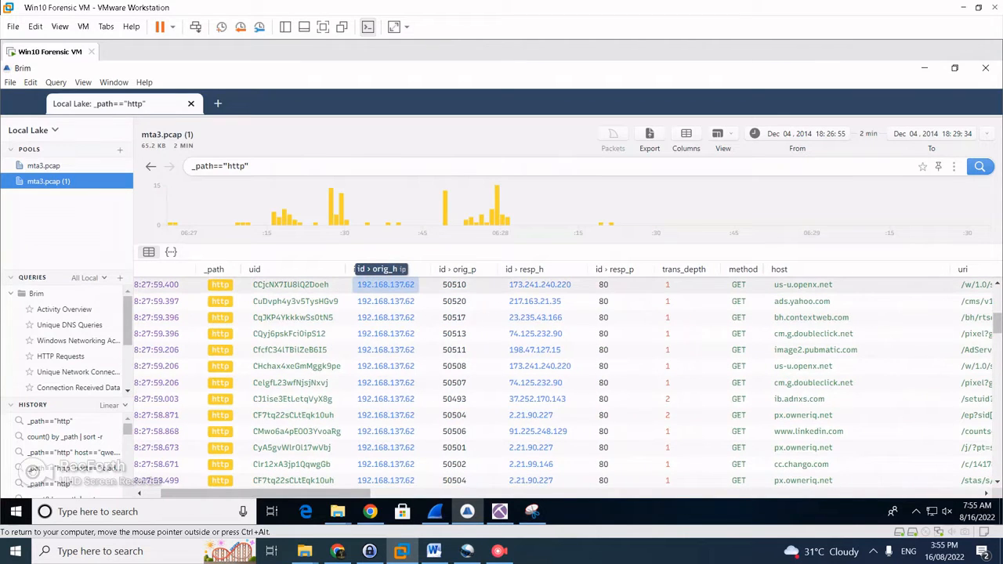
{"action": "right_click", "coordinate": [379, 284]}
{"action": "left_click", "coordinate": [423, 203]}
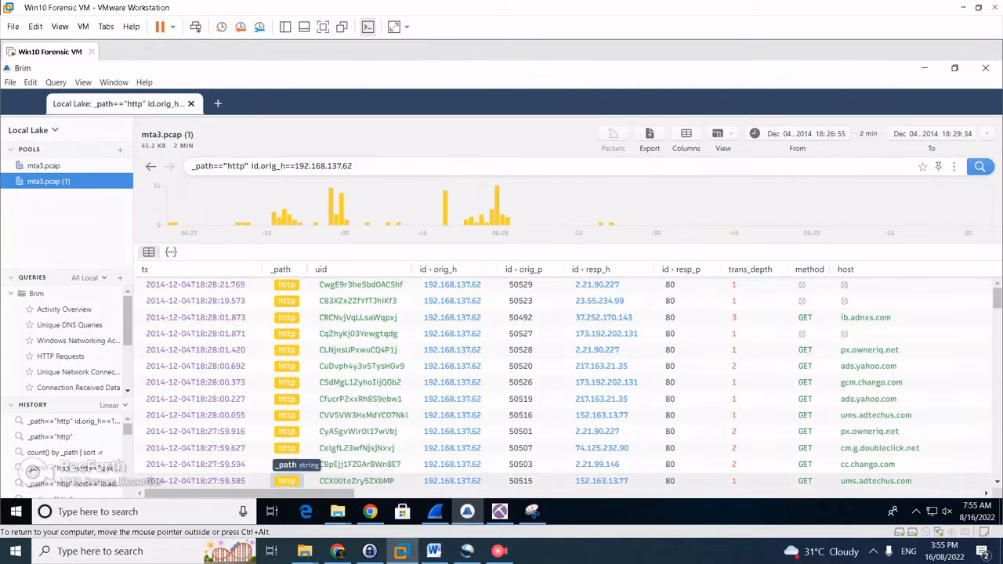
{"action": "scroll", "coordinate": [564, 380], "scroll_direction": "right", "scroll_amount": 6}
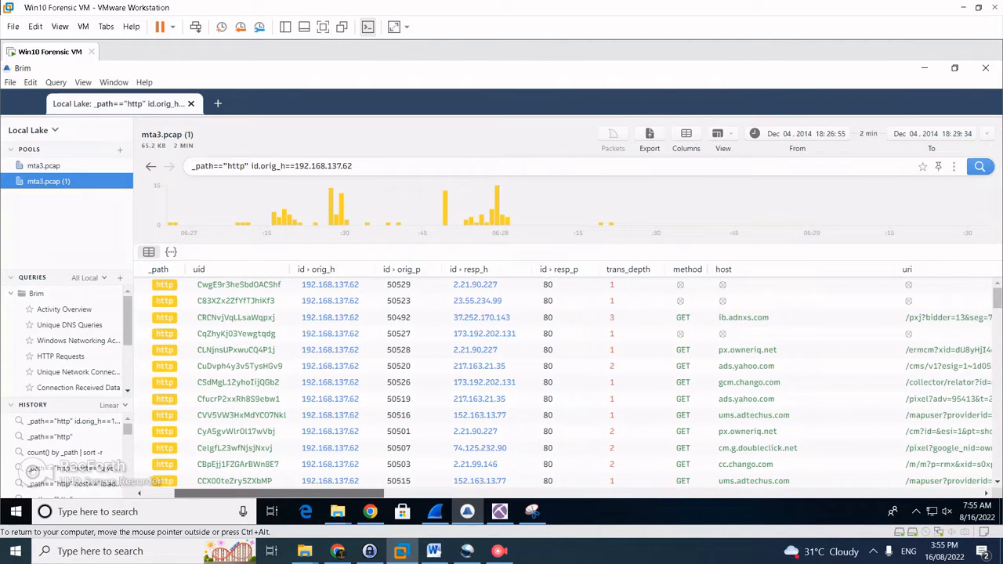
{"action": "scroll", "coordinate": [517, 382], "scroll_direction": "right", "scroll_amount": 1}
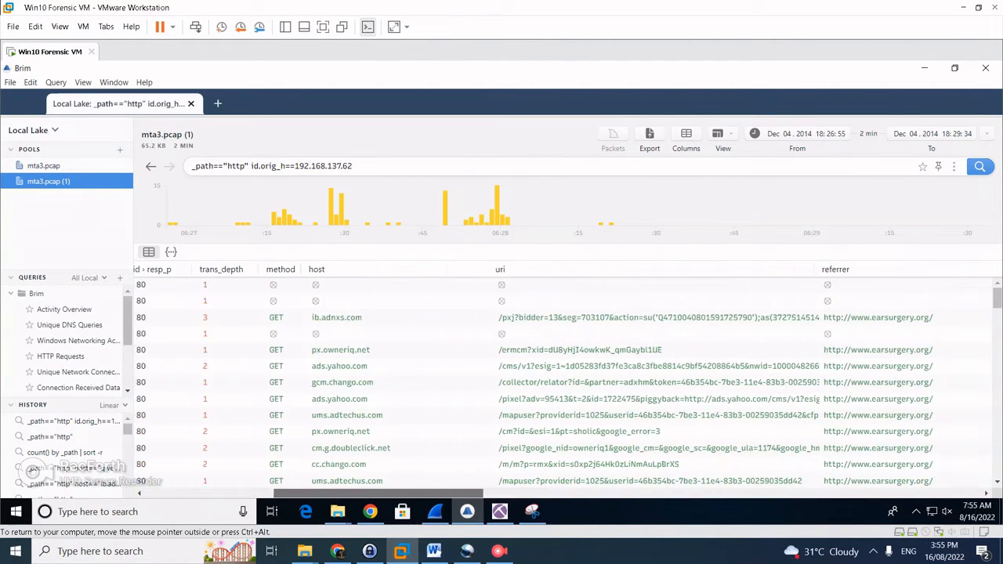
{"action": "scroll", "coordinate": [517, 382], "scroll_direction": "down", "scroll_amount": 6}
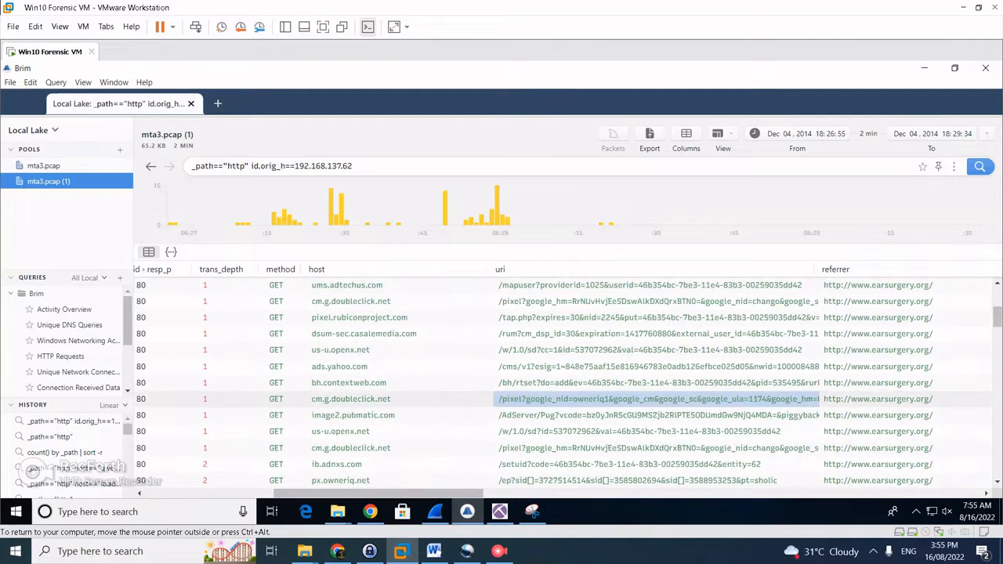
{"action": "scroll", "coordinate": [517, 391], "scroll_direction": "down", "scroll_amount": 3}
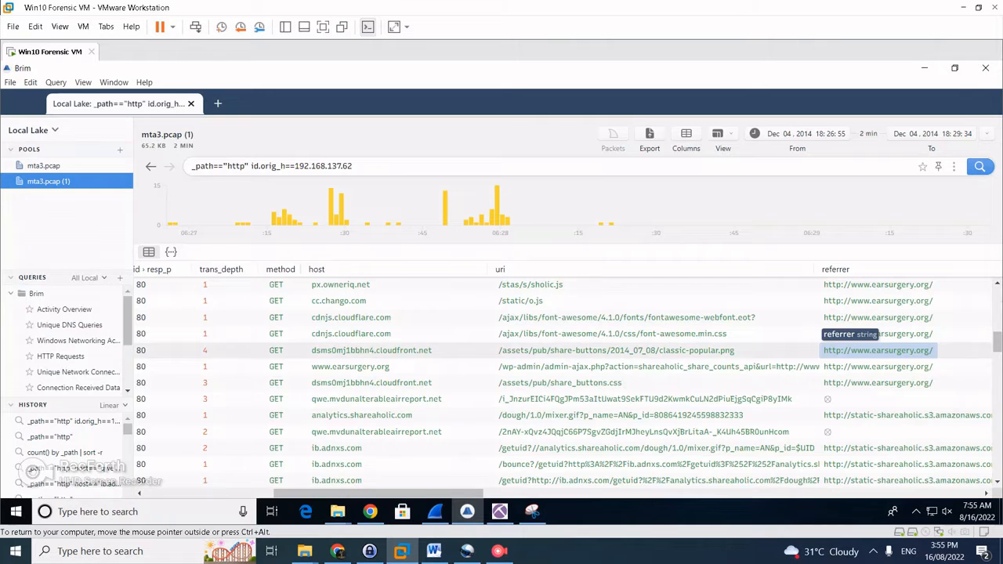
{"action": "scroll", "coordinate": [869, 345], "scroll_direction": "up", "scroll_amount": 2}
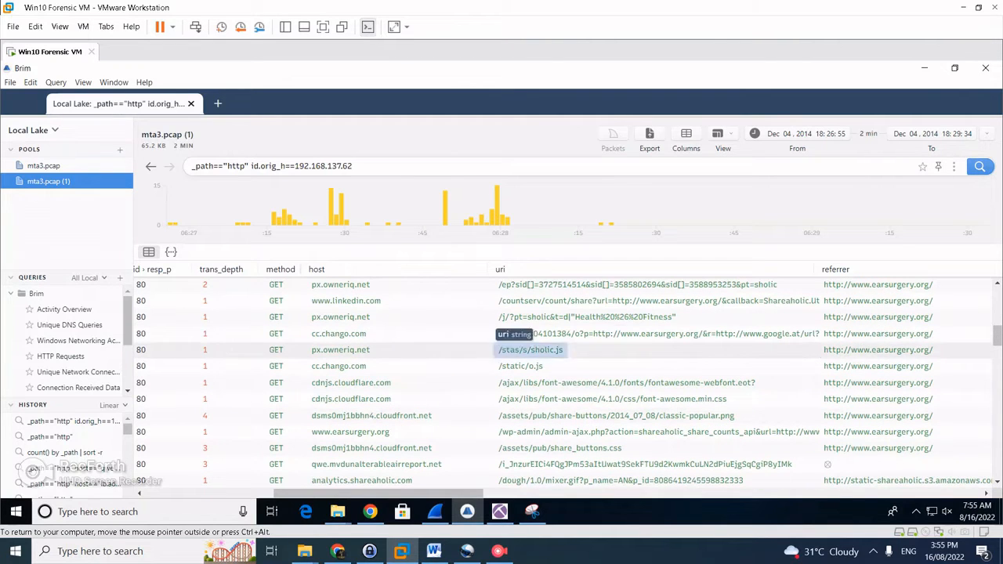
{"action": "scroll", "coordinate": [532, 350], "scroll_direction": "down", "scroll_amount": 5}
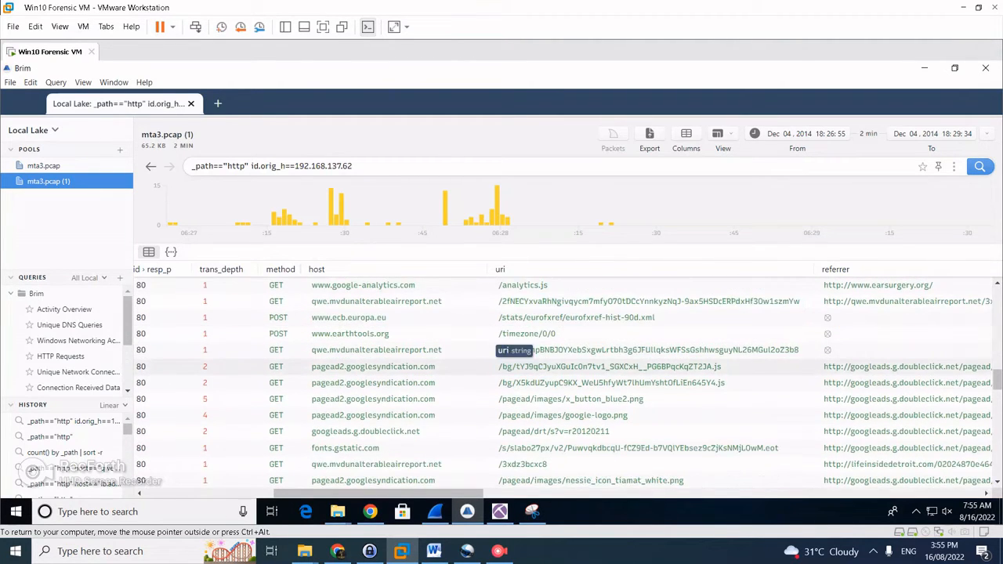
{"action": "scroll", "coordinate": [854, 344], "scroll_direction": "up", "scroll_amount": 2}
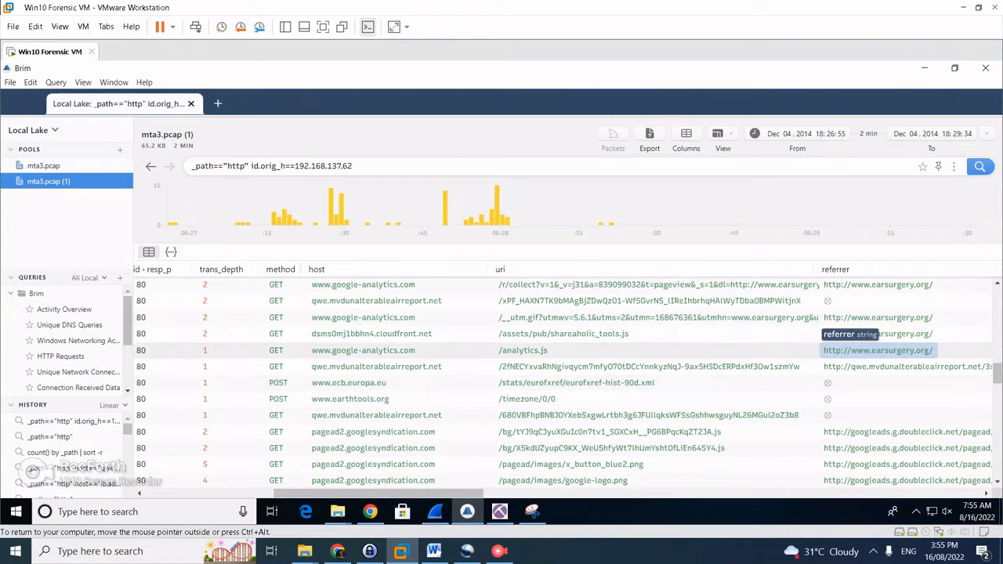
{"action": "scroll", "coordinate": [878, 345], "scroll_direction": "up", "scroll_amount": 8}
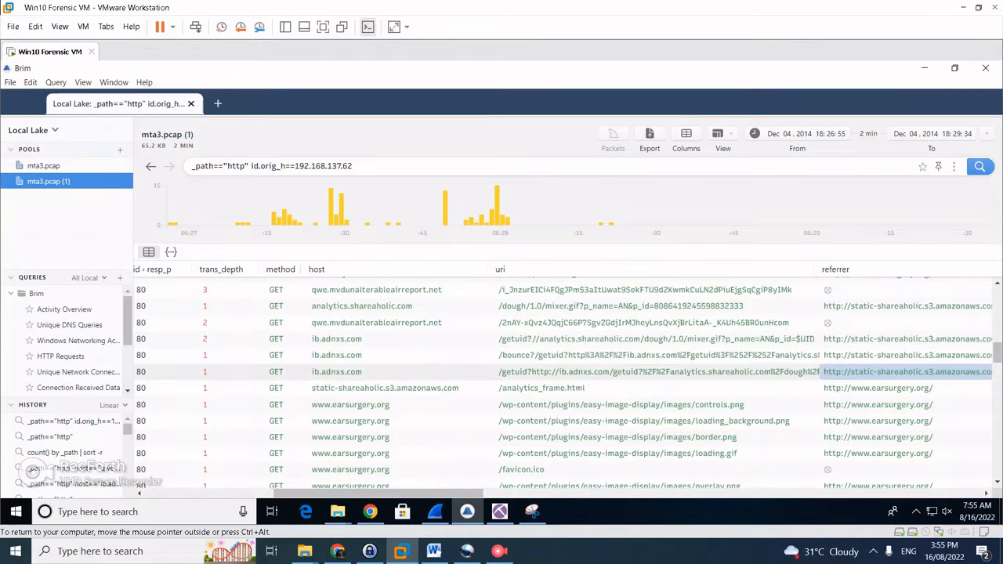
{"action": "scroll", "coordinate": [877, 353], "scroll_direction": "up", "scroll_amount": 5}
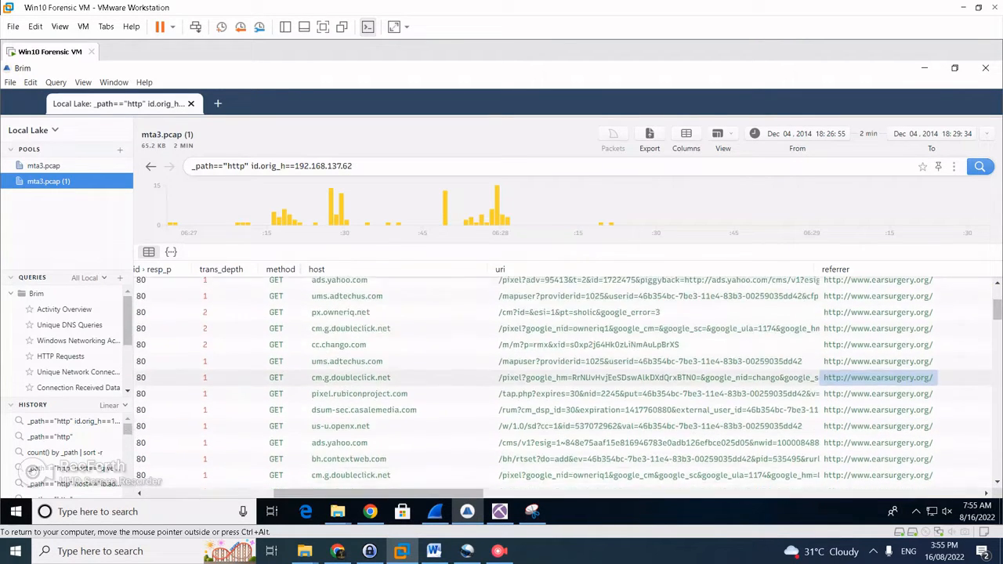
{"action": "scroll", "coordinate": [877, 360], "scroll_direction": "down", "scroll_amount": 15}
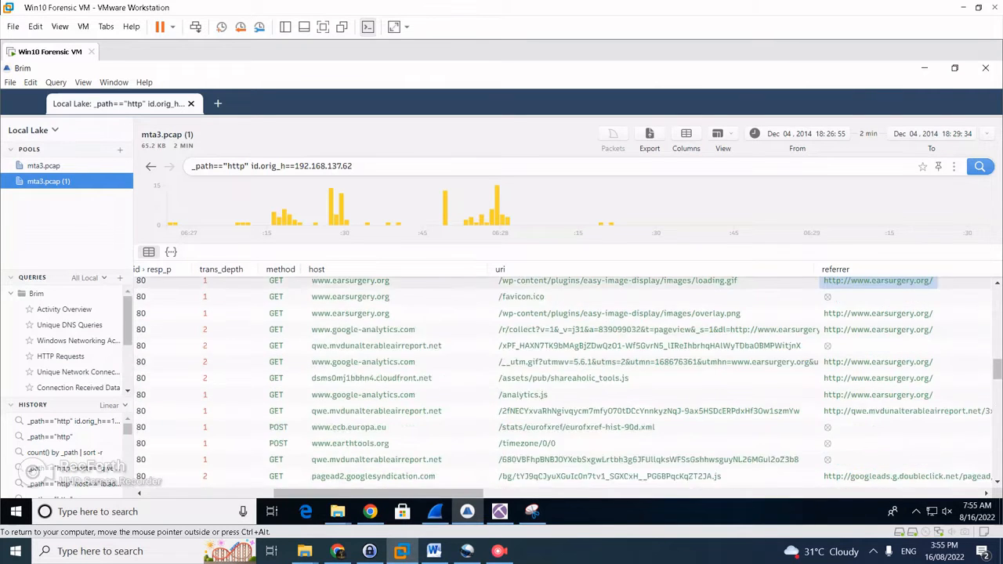
{"action": "scroll", "coordinate": [862, 352], "scroll_direction": "down", "scroll_amount": 4}
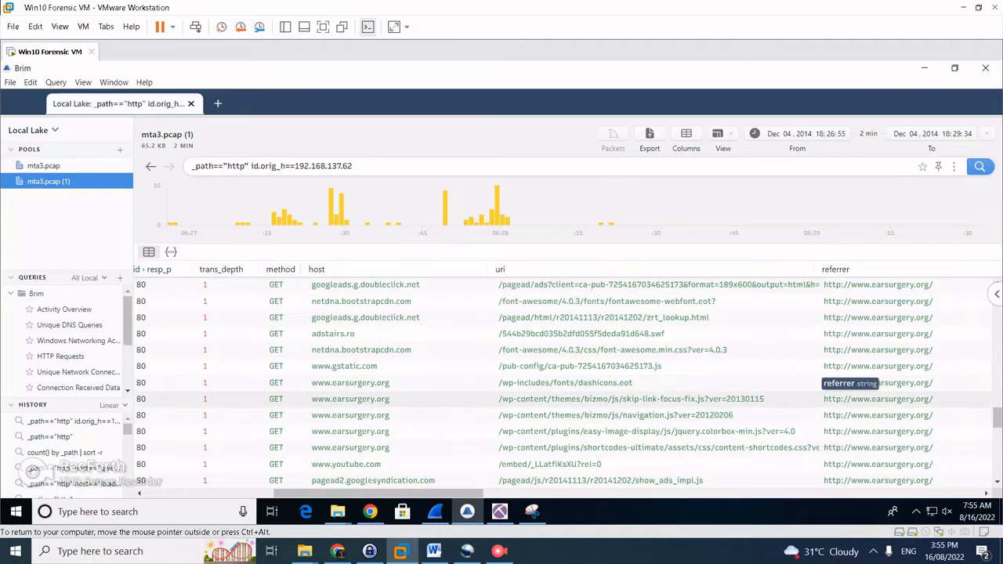
{"action": "scroll", "coordinate": [877, 412], "scroll_direction": "up", "scroll_amount": 3}
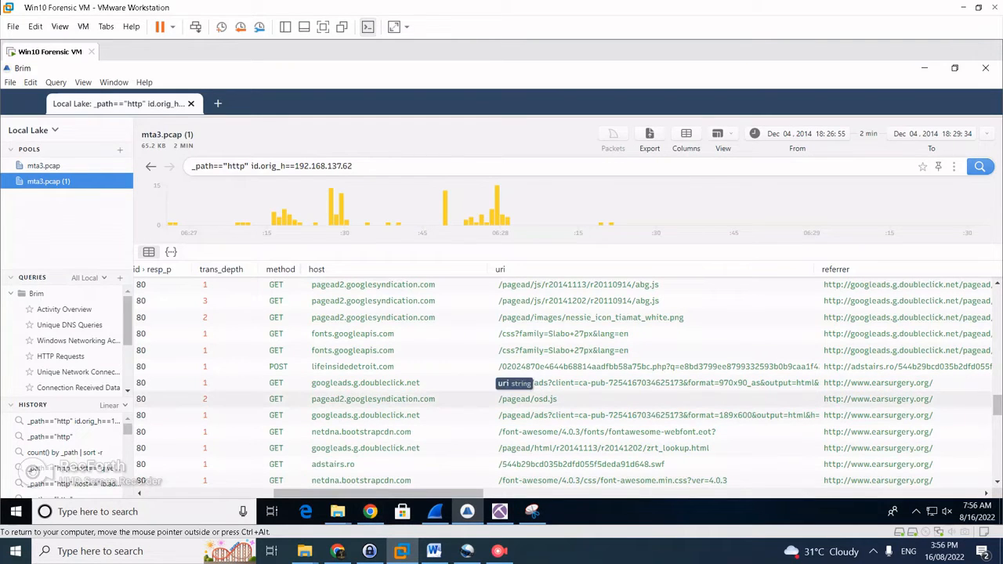
{"action": "left_click", "coordinate": [370, 511]}
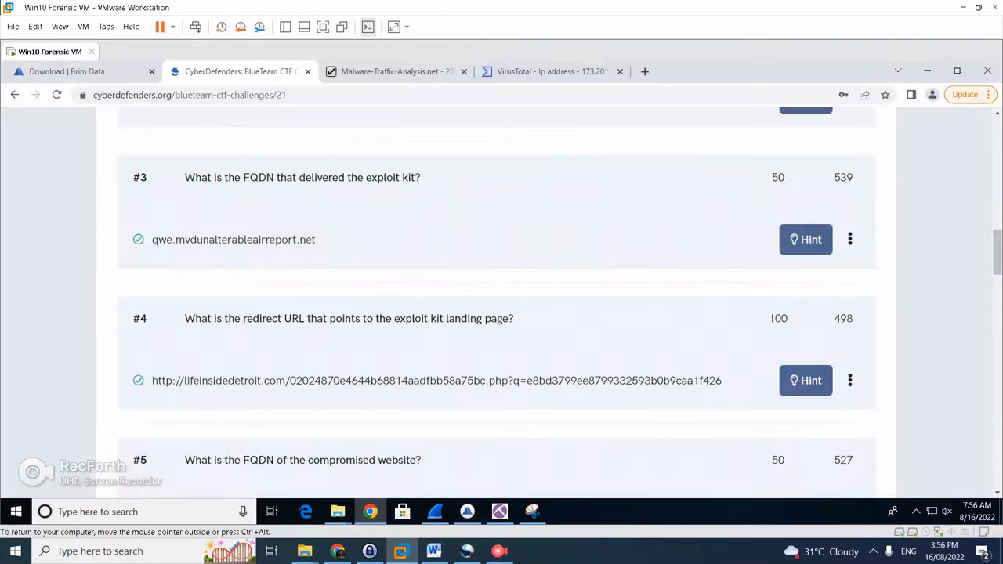
Select the qwe.mvdunalterableairreport.net host name on CyberDefenders and bring the mta3.pcap capture up in Wireshark
{"action": "scroll", "coordinate": [560, 303], "scroll_direction": "down", "scroll_amount": 1}
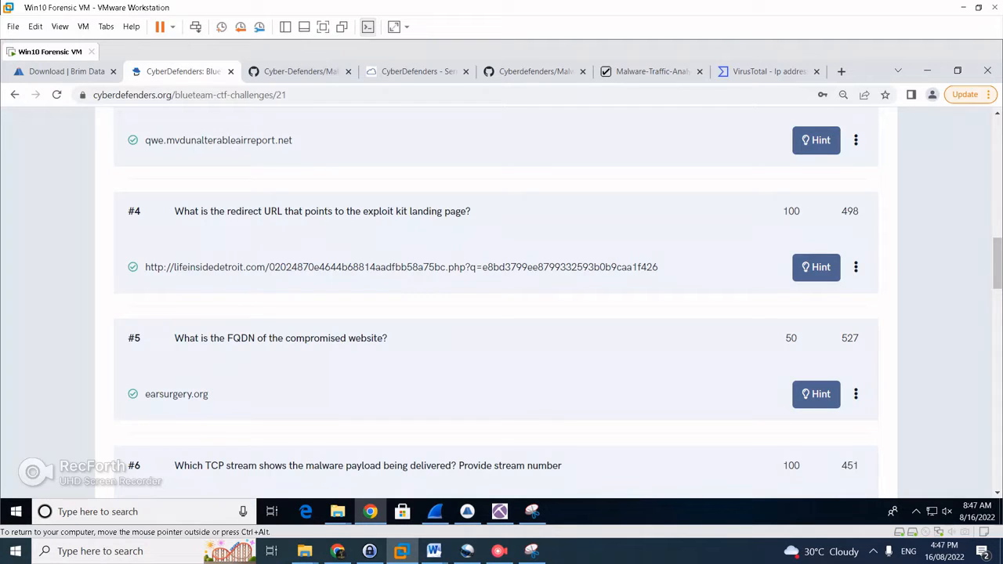
{"action": "left_click_drag", "start_coordinate": [143, 140], "coordinate": [290, 140]}
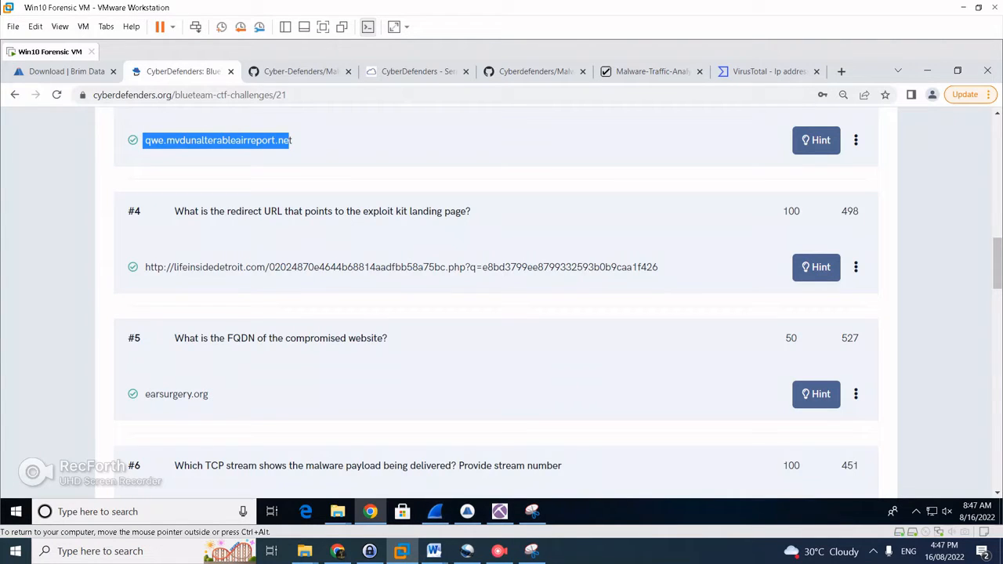
{"action": "left_click_drag", "start_coordinate": [290, 140], "coordinate": [293, 141]}
{"action": "key", "text": "ctrl+c"}
{"action": "left_click", "coordinate": [435, 512]}
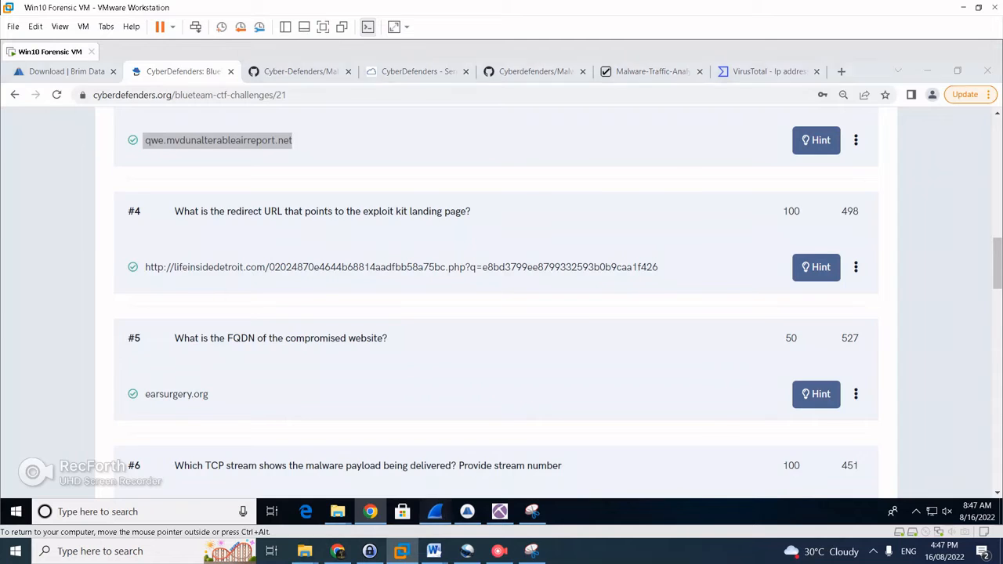
{"action": "left_click", "coordinate": [10, 83]}
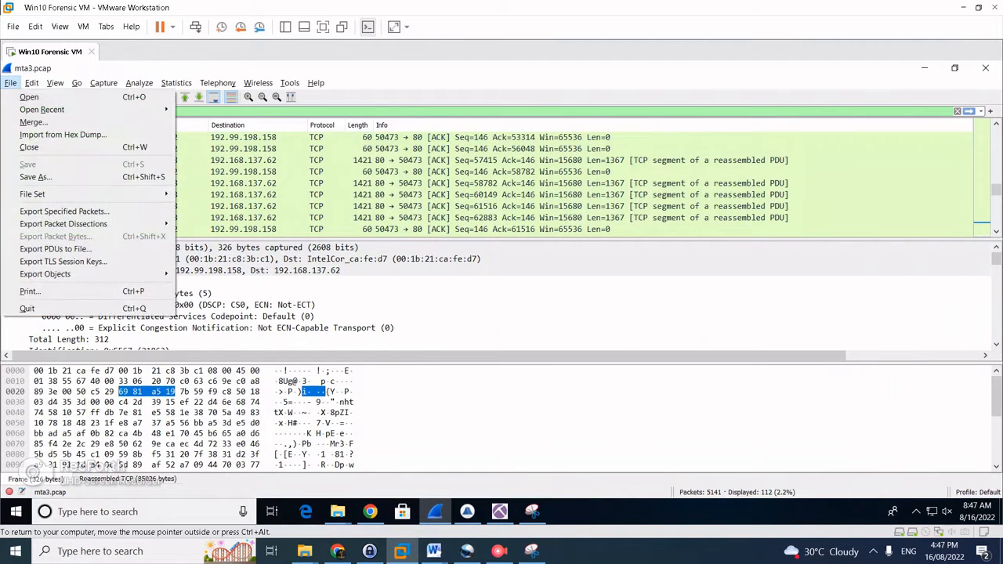
Check HTTP objects for qwe.mvdunalterableairreport.net, then clear the tcp.stream eq 80 filter to show all packets
{"action": "mouse_move", "coordinate": [45, 274]}
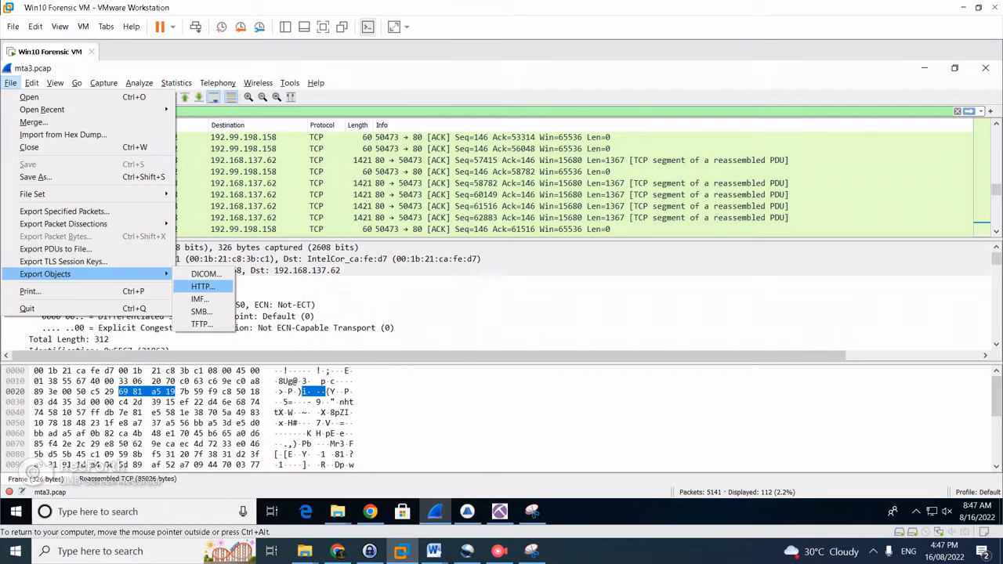
{"action": "left_click", "coordinate": [202, 286]}
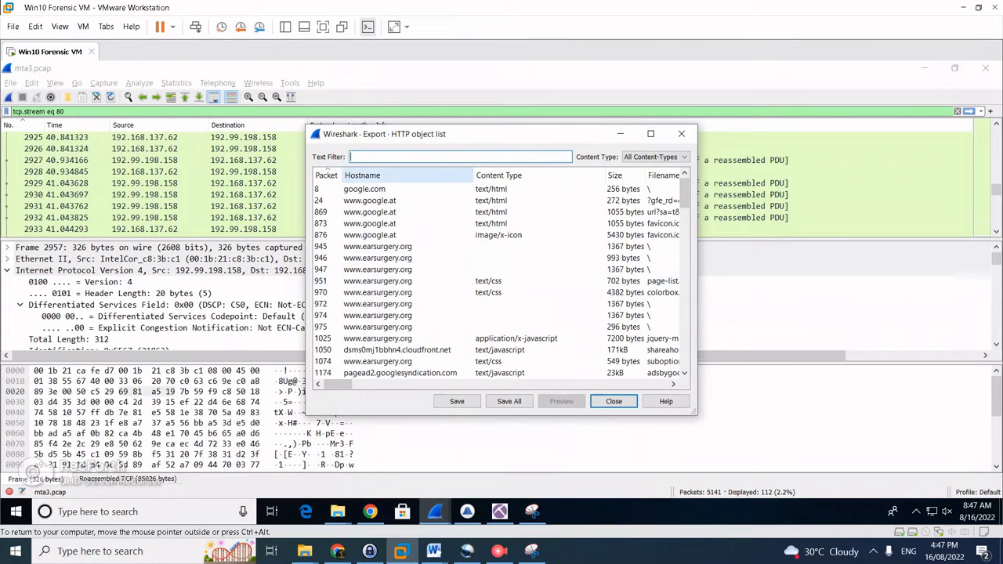
{"action": "key", "text": "ctrl+v"}
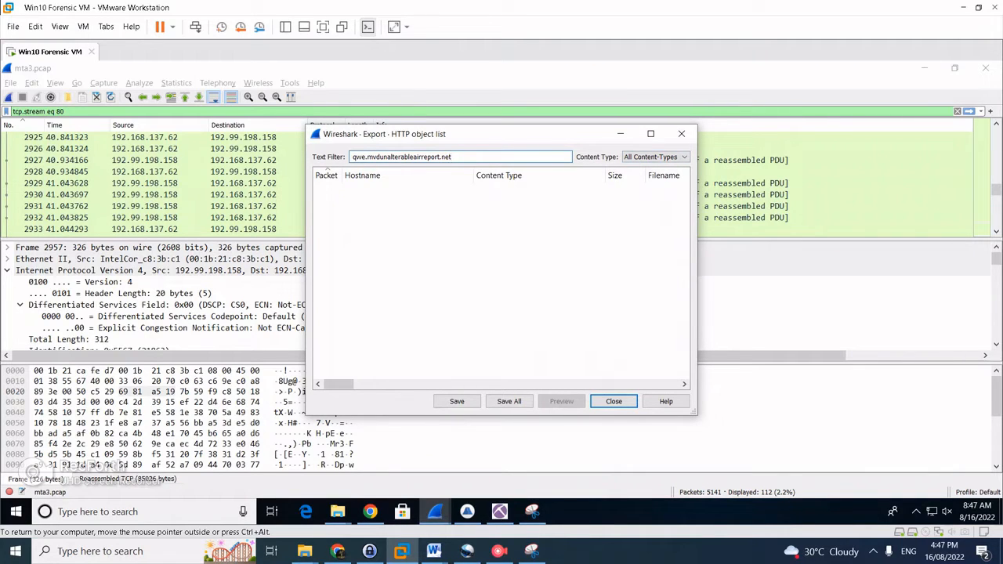
{"action": "left_click", "coordinate": [682, 134]}
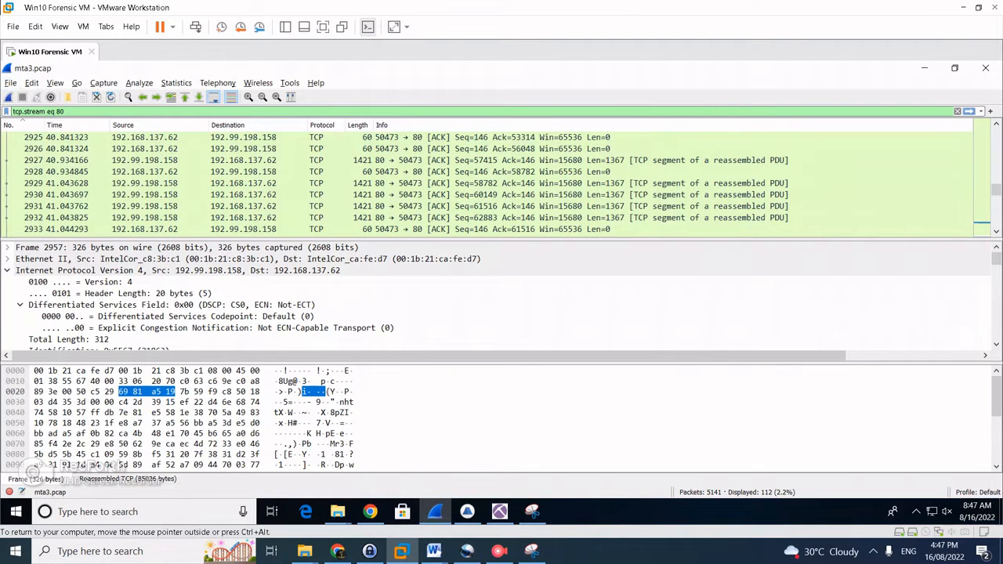
{"action": "triple_click", "coordinate": [51, 111]}
{"action": "key", "text": "BackSpace"}
{"action": "key", "text": "Return"}
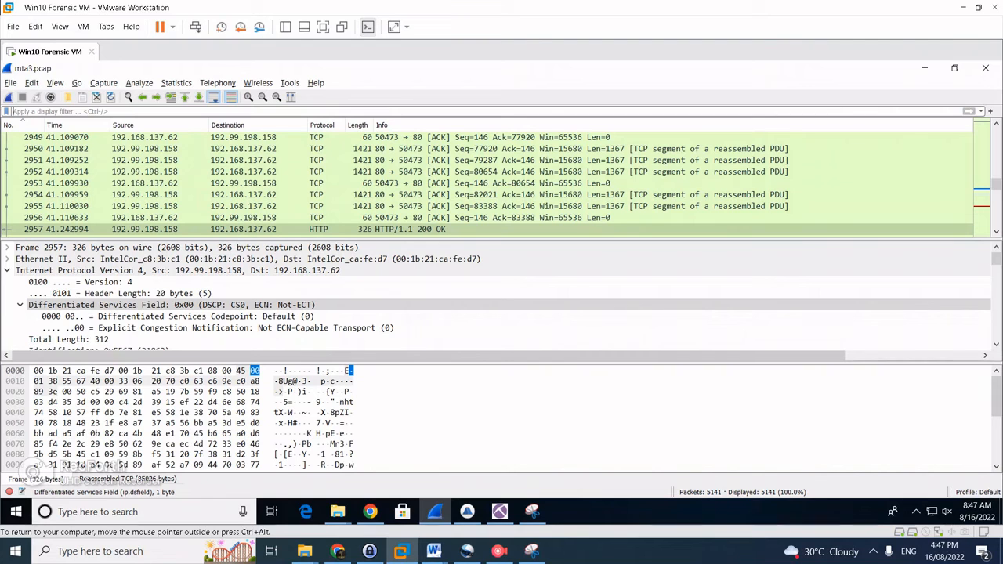
Relist HTTP objects for qwe.mvdunalterableairreport.net and pick packet 2957's 84kB octet-stream download
{"action": "left_click", "coordinate": [11, 82]}
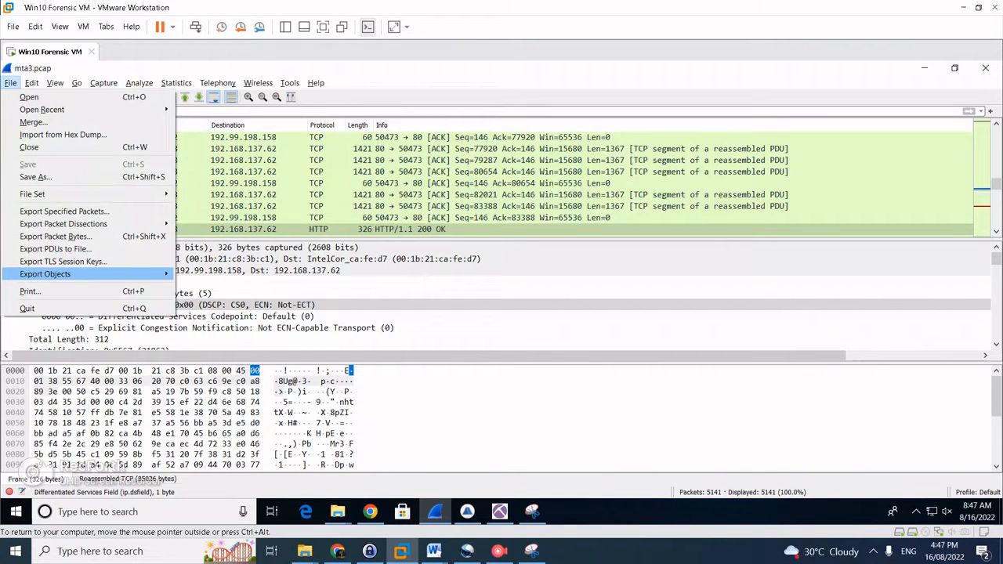
{"action": "mouse_move", "coordinate": [47, 274]}
{"action": "left_click", "coordinate": [196, 286]}
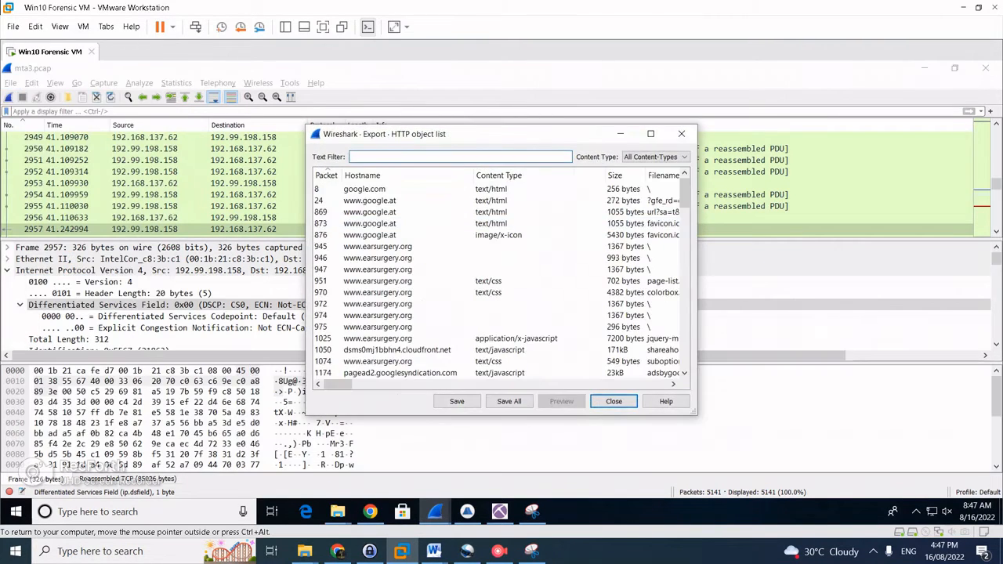
{"action": "key", "text": "ctrl+v"}
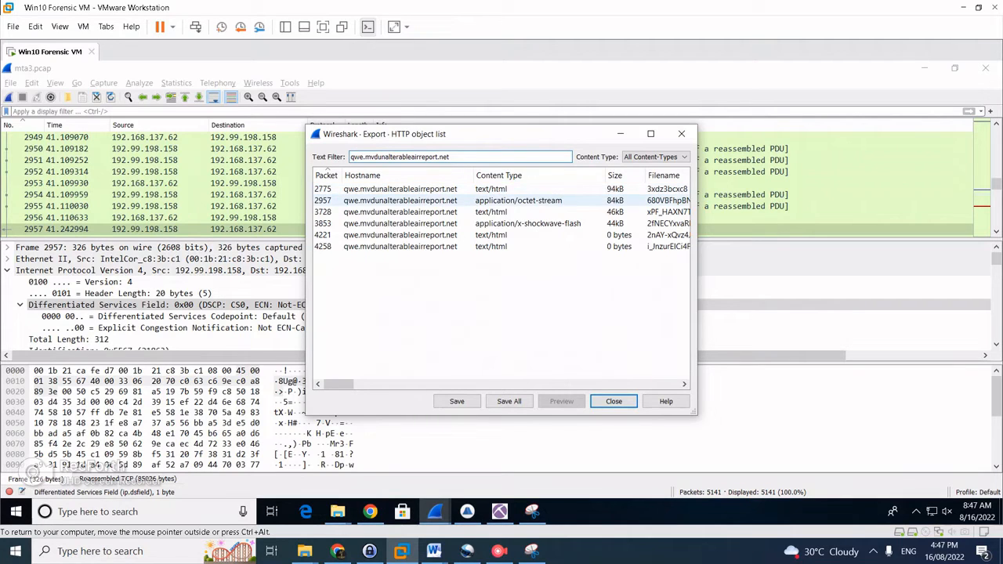
{"action": "left_click", "coordinate": [518, 200]}
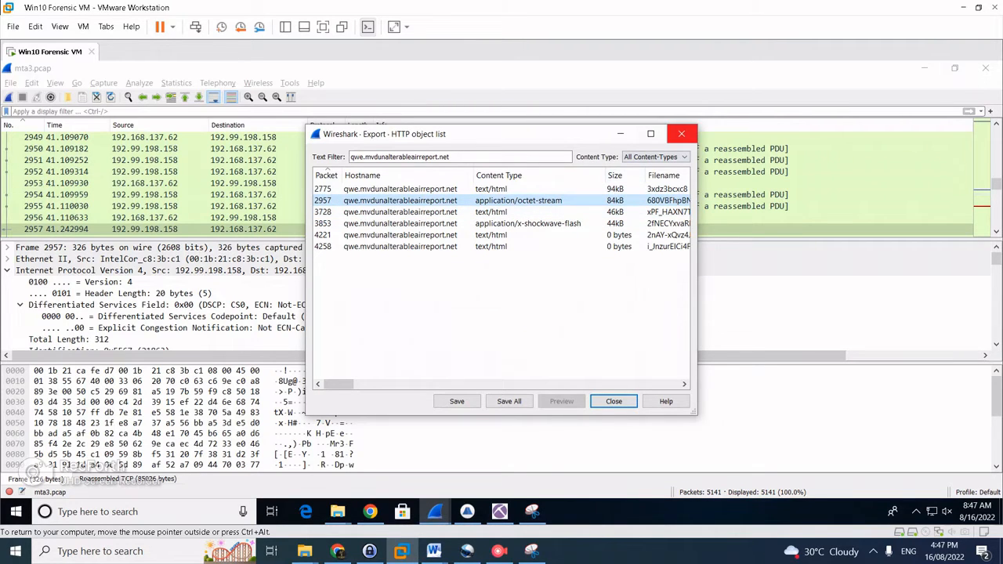
{"action": "left_click", "coordinate": [680, 133]}
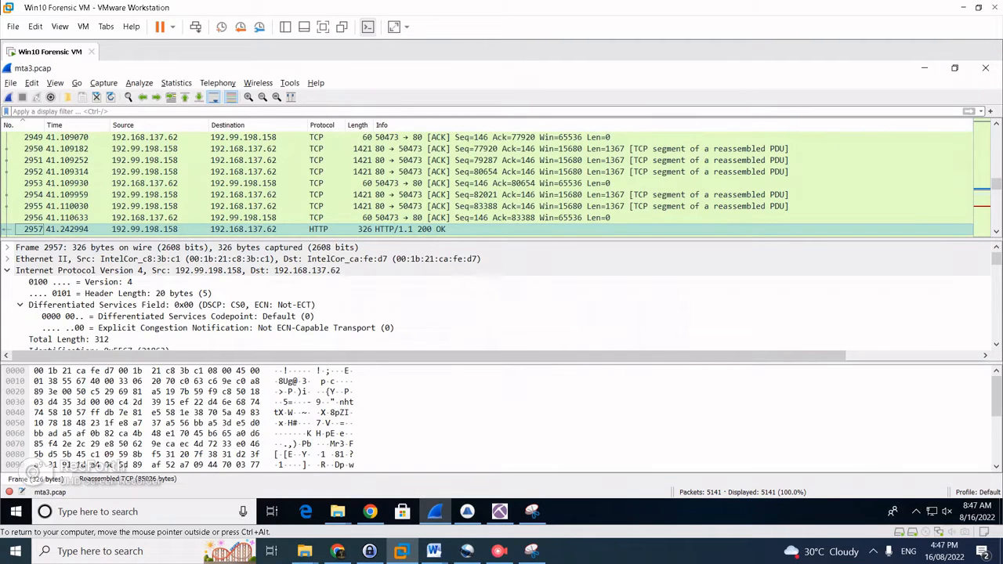
Follow TCP stream 80 from packet 2957 and highlight its application/octet-stream Content-Type line
{"action": "right_click", "coordinate": [33, 230]}
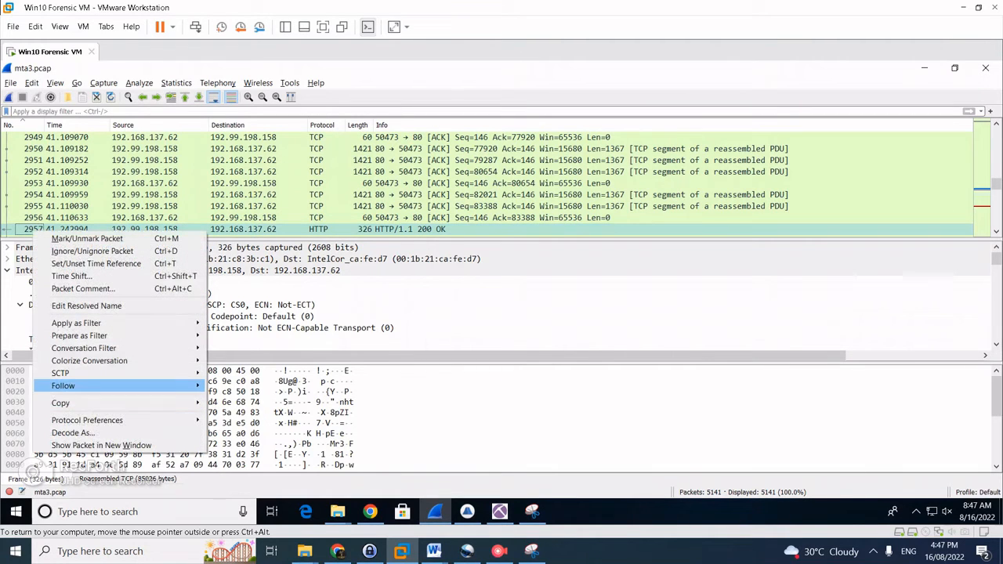
{"action": "mouse_move", "coordinate": [63, 385]}
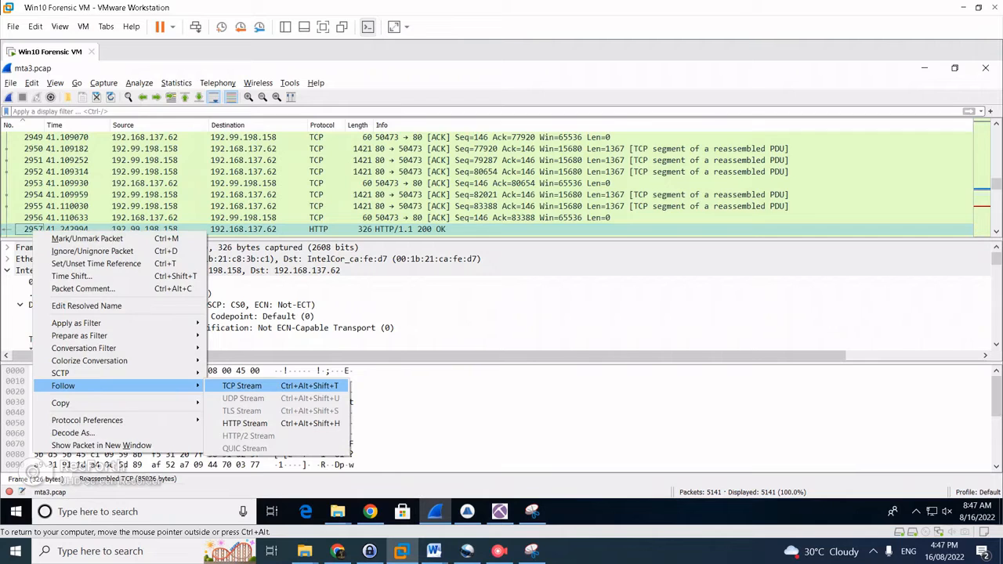
{"action": "left_click", "coordinate": [235, 386]}
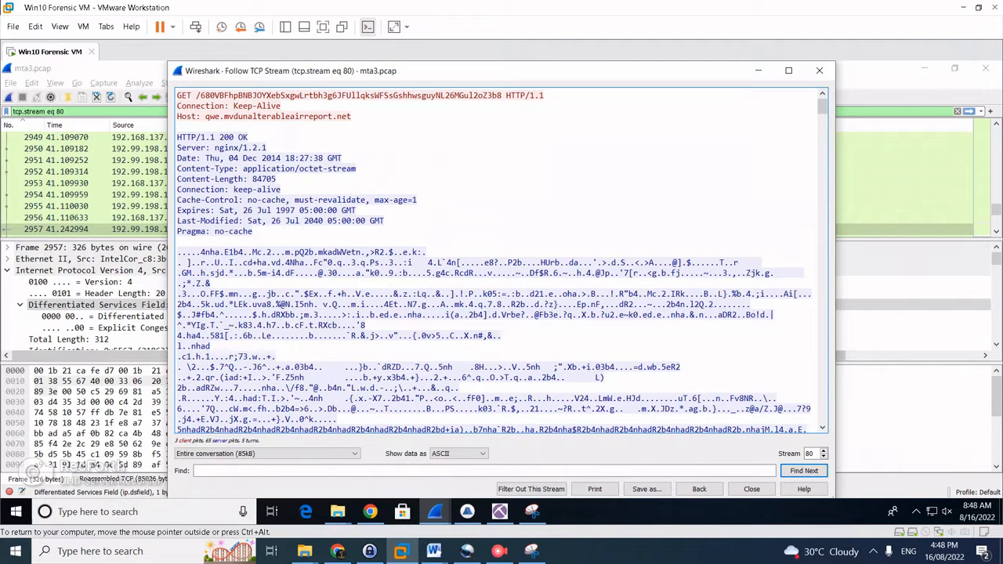
{"action": "left_click_drag", "start_coordinate": [244, 168], "coordinate": [357, 169]}
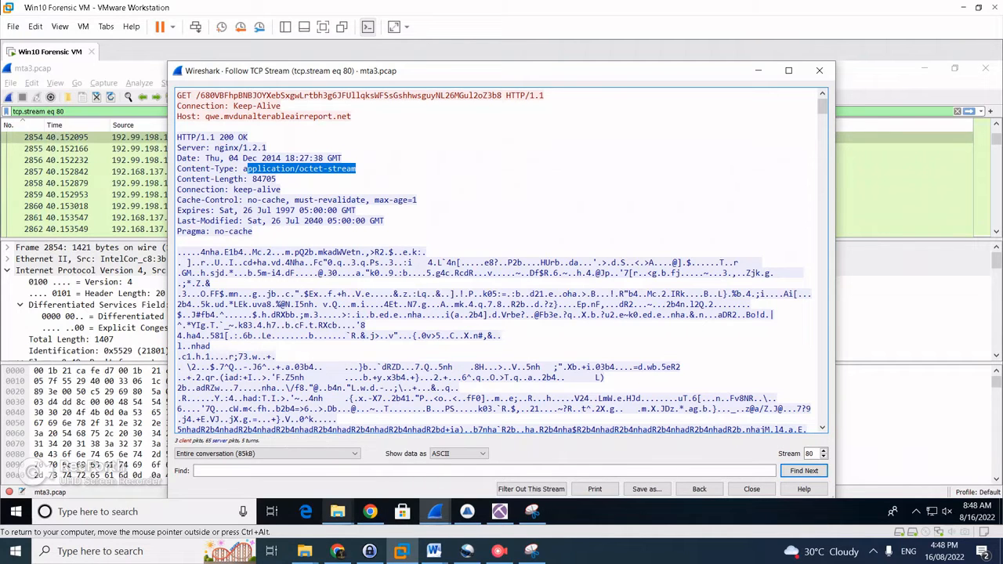
Confirm question #6 shows stream 80 solved, then return to Brim's application/zip file results
{"action": "left_click", "coordinate": [370, 512]}
{"action": "scroll", "coordinate": [501, 302], "scroll_direction": "down", "scroll_amount": 2}
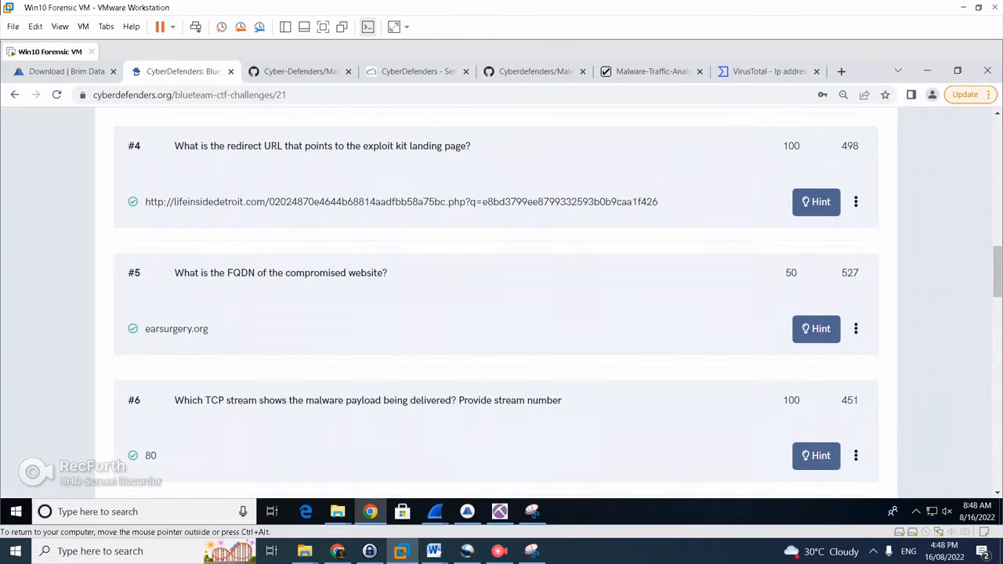
{"action": "mouse_move", "coordinate": [499, 512]}
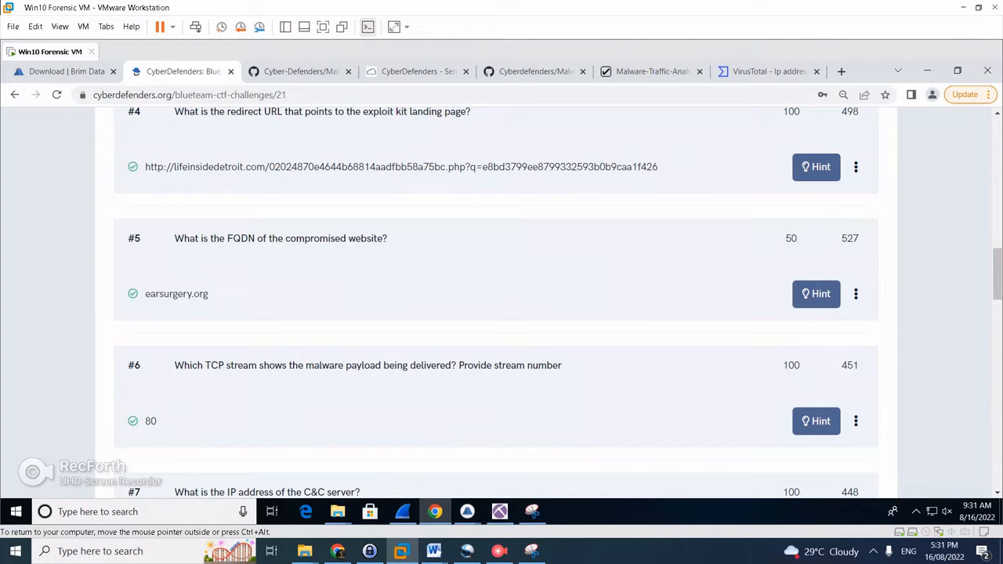
{"action": "mouse_move", "coordinate": [466, 512]}
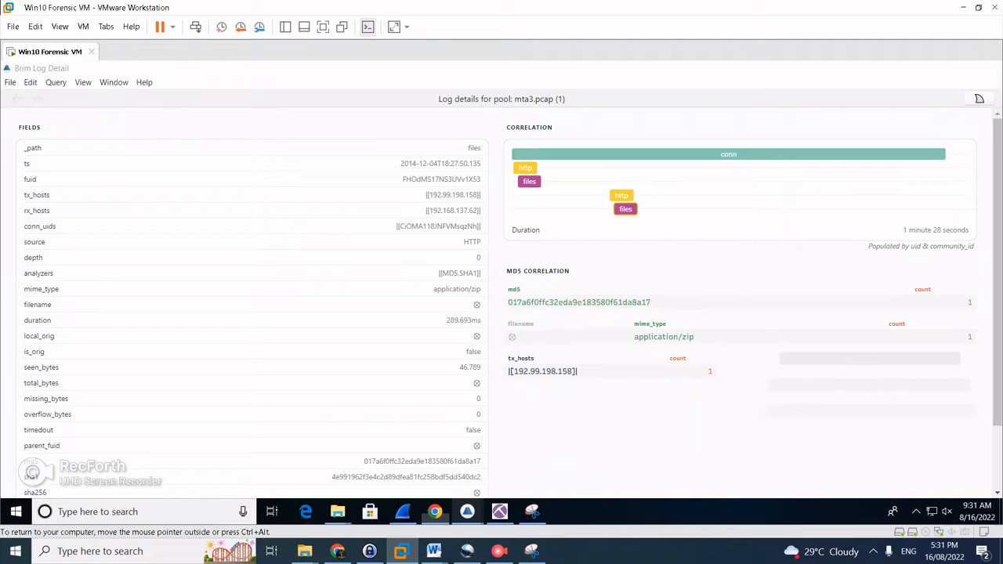
{"action": "left_click", "coordinate": [538, 462]}
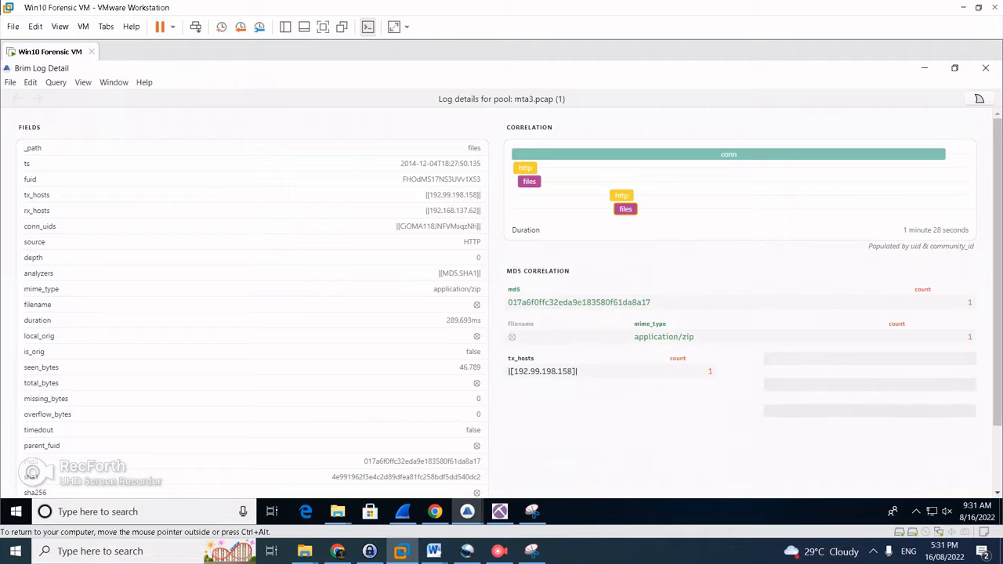
{"action": "left_click", "coordinate": [434, 512]}
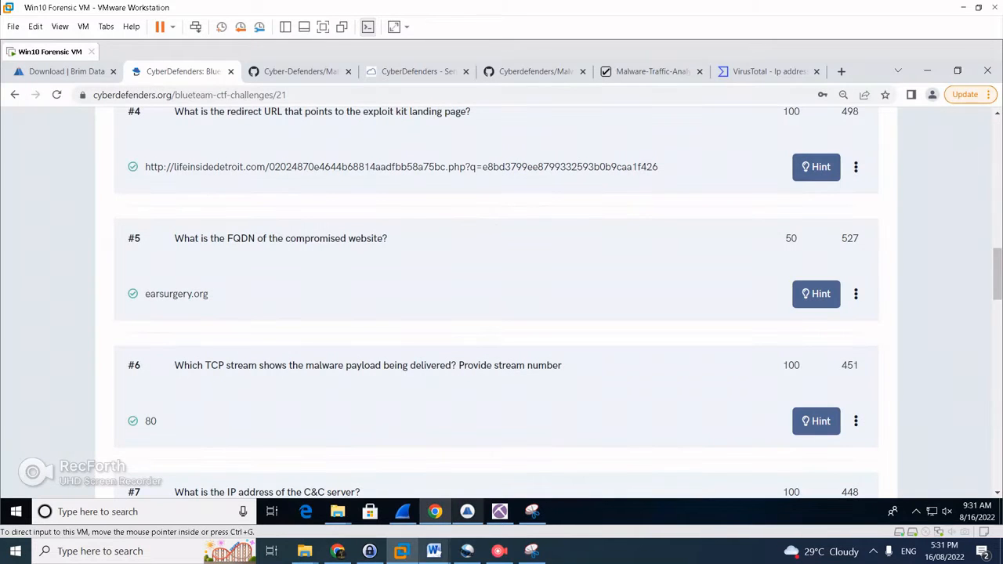
{"action": "left_click", "coordinate": [467, 512]}
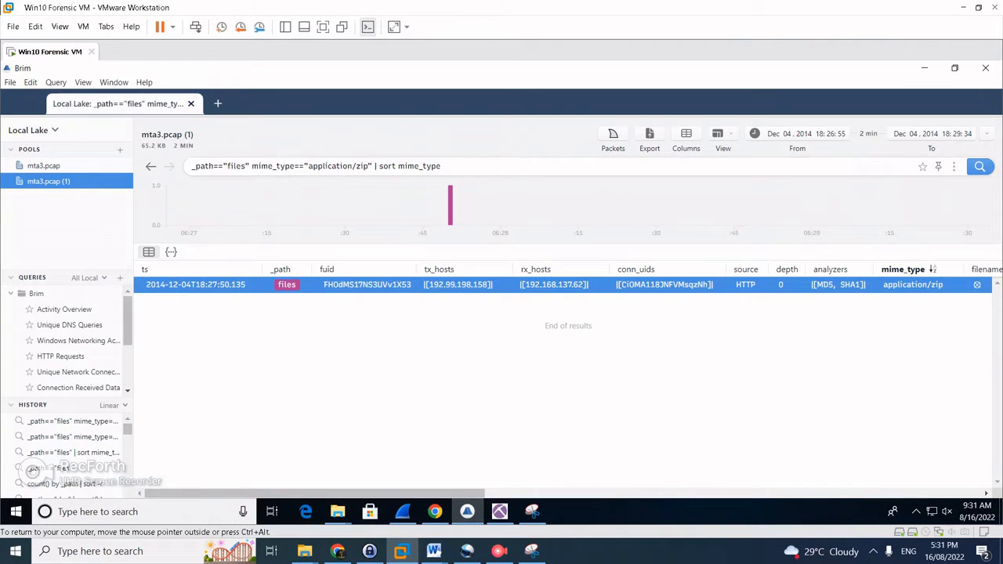
Run the Activity Overview and Suricata Alerts by Category queries in Brim
{"action": "left_click", "coordinate": [65, 310]}
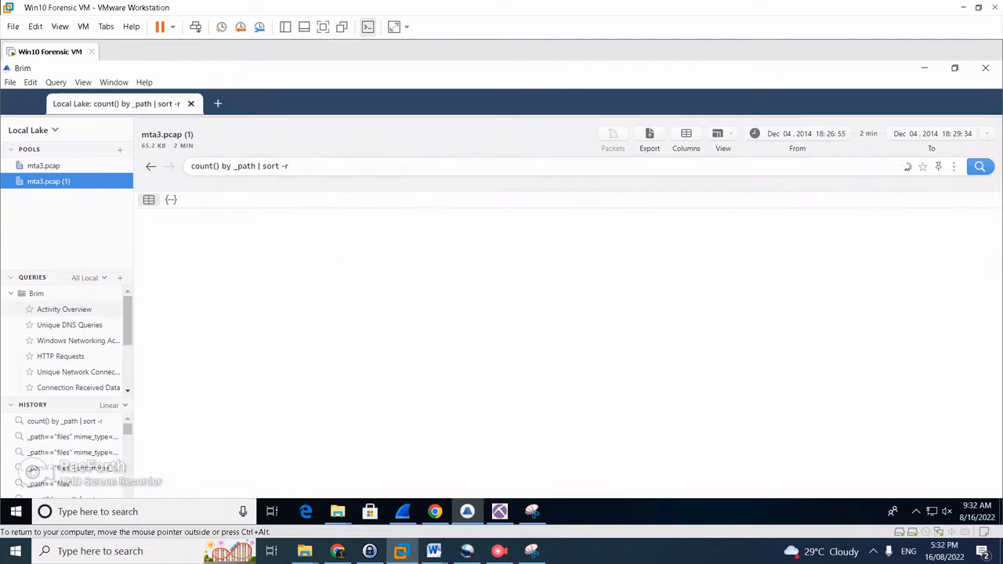
{"action": "scroll", "coordinate": [65, 325], "scroll_direction": "down", "scroll_amount": 1}
{"action": "scroll", "coordinate": [71, 342], "scroll_direction": "down", "scroll_amount": 2}
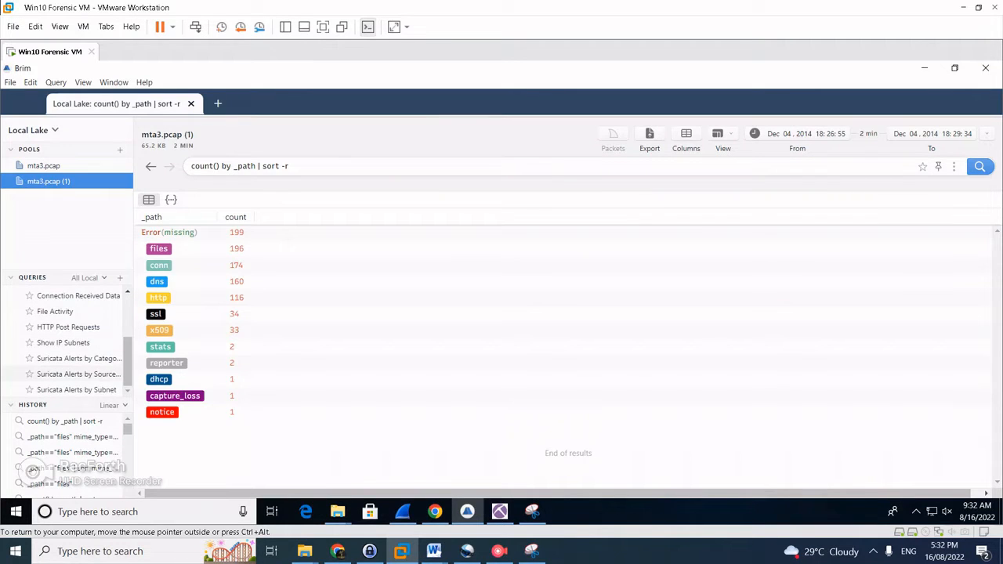
{"action": "left_click", "coordinate": [79, 373]}
{"action": "left_click", "coordinate": [78, 358]}
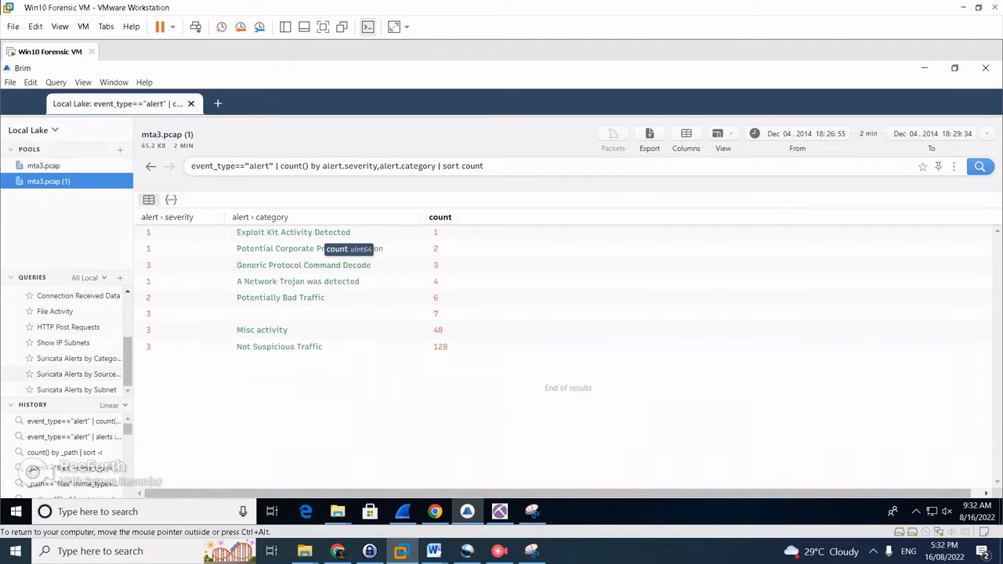
{"action": "left_click", "coordinate": [63, 342]}
{"action": "left_click", "coordinate": [79, 358]}
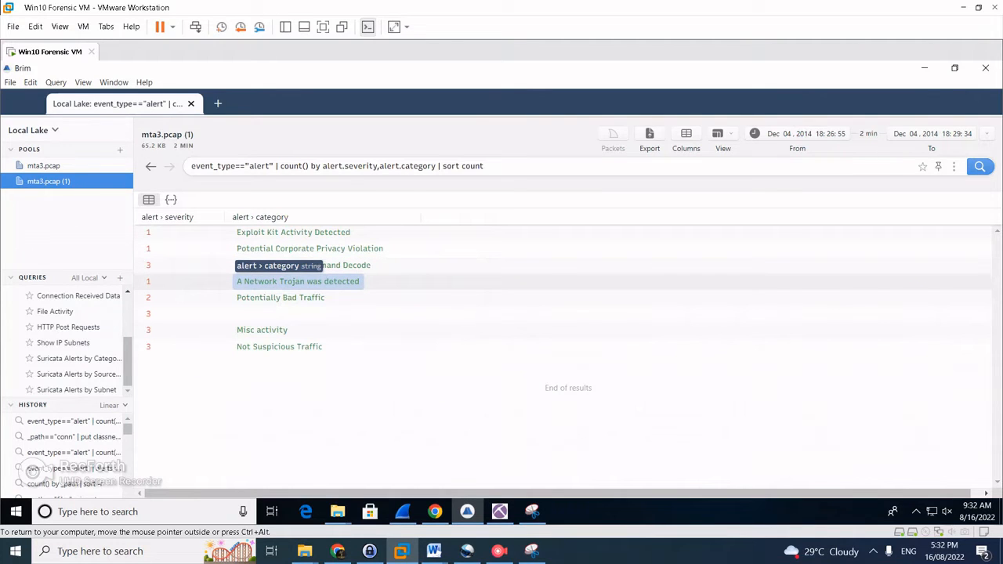
Filter to the 'A Network Trojan was detected' category and pivot to its individual alert logs
{"action": "right_click", "coordinate": [356, 282]}
{"action": "left_click", "coordinate": [391, 203]}
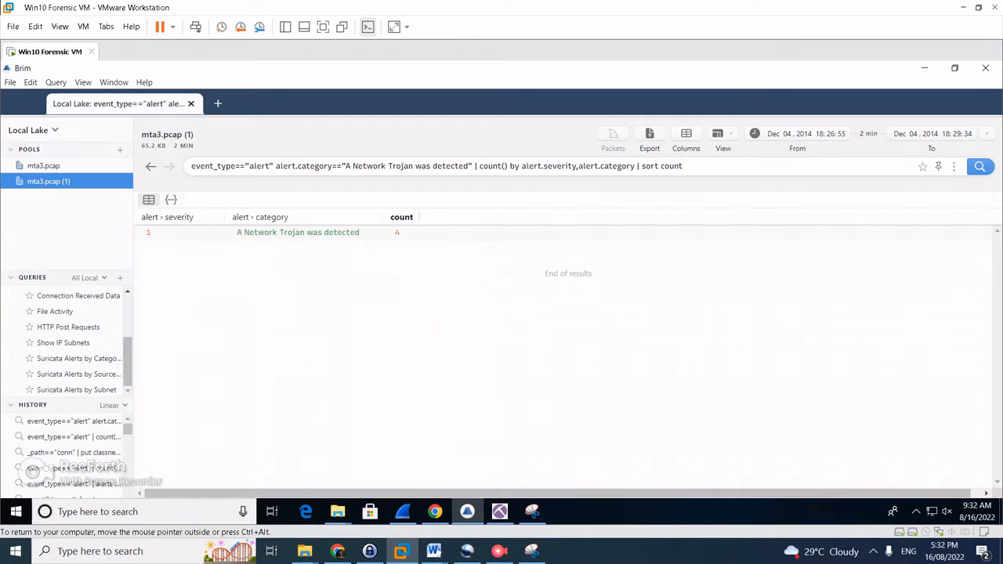
{"action": "right_click", "coordinate": [303, 232]}
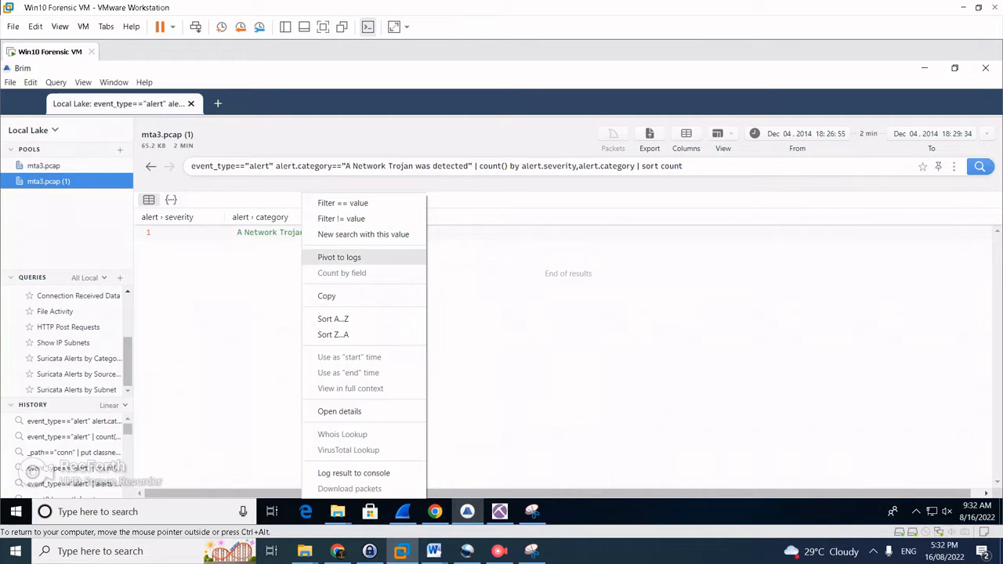
{"action": "left_click", "coordinate": [345, 257]}
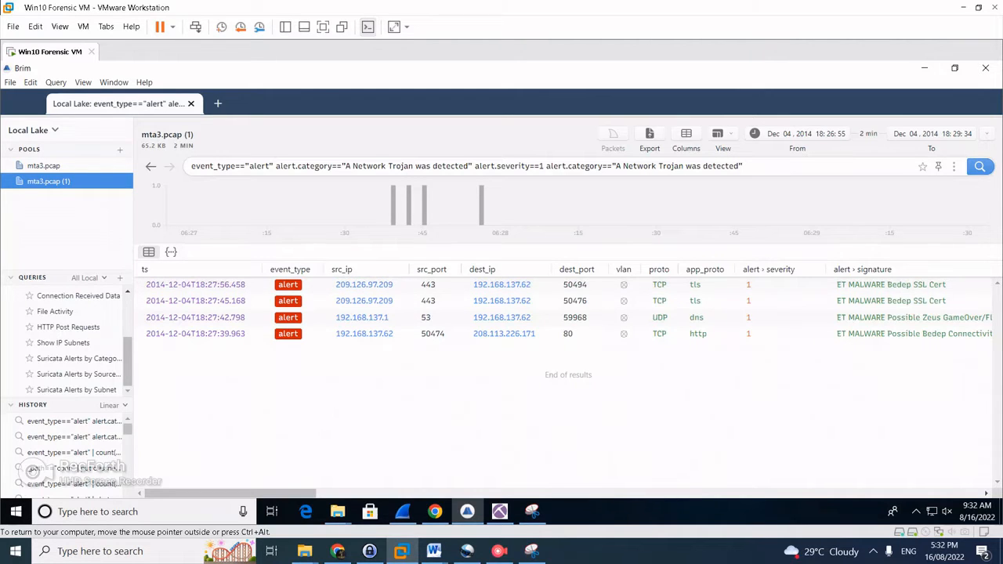
Read questions #7 and #8 on the challenge page, then return to Wireshark filtered on 209.126.97.209
{"action": "left_click", "coordinate": [435, 512]}
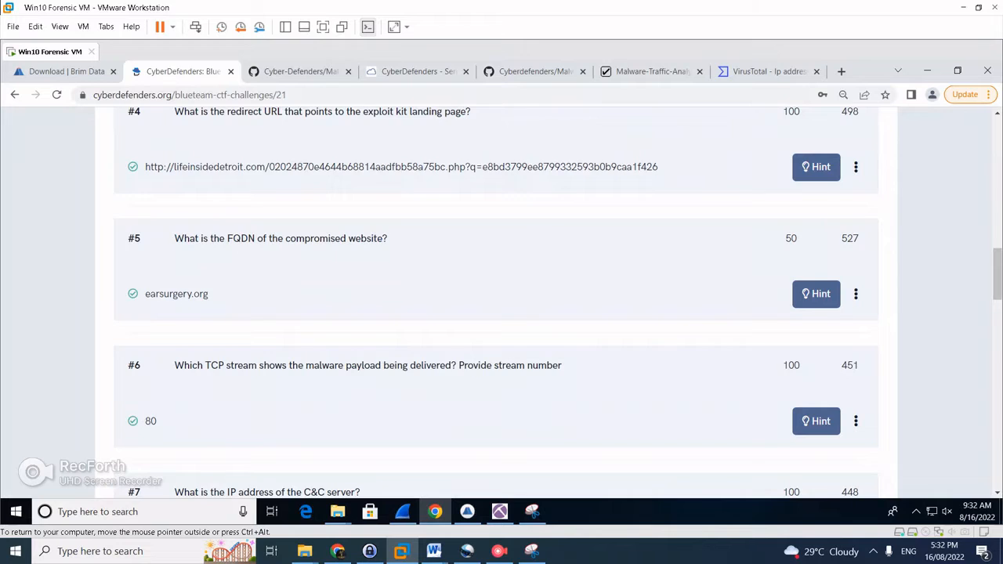
{"action": "scroll", "coordinate": [496, 297], "scroll_direction": "down", "scroll_amount": 1}
{"action": "scroll", "coordinate": [496, 298], "scroll_direction": "down", "scroll_amount": 1}
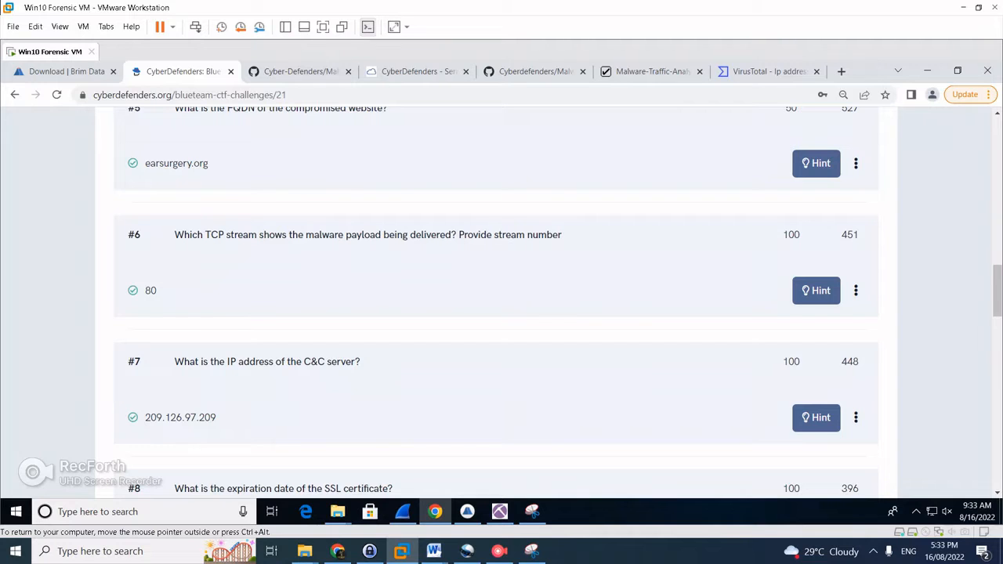
{"action": "left_click", "coordinate": [402, 511]}
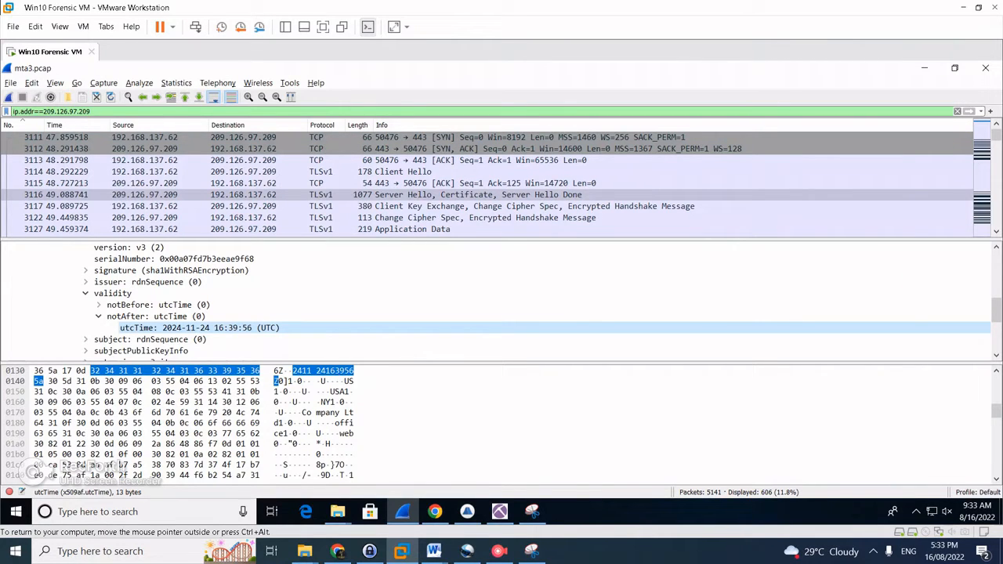
{"action": "scroll", "coordinate": [501, 301], "scroll_direction": "up", "scroll_amount": 3}
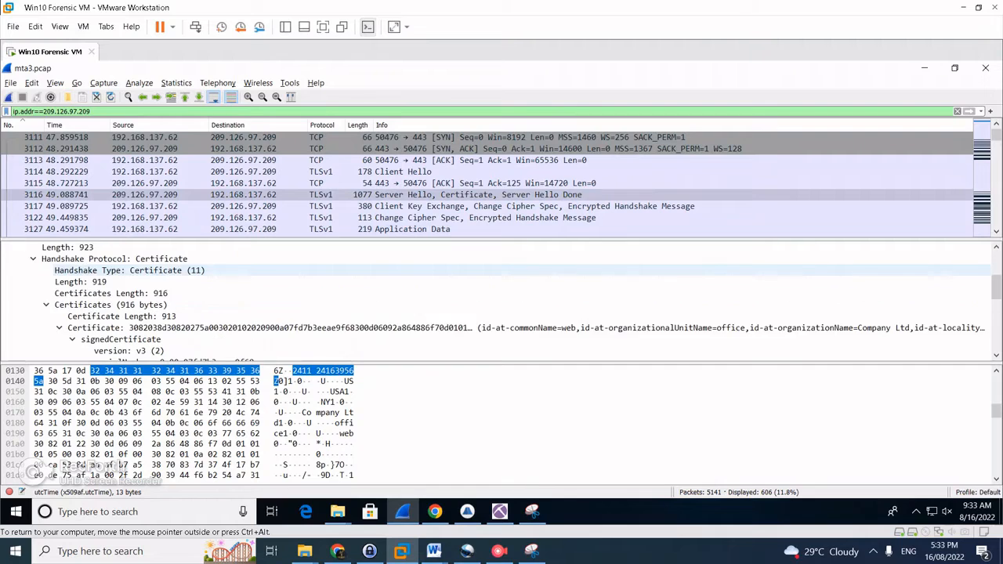
{"action": "scroll", "coordinate": [502, 302], "scroll_direction": "up", "scroll_amount": 2}
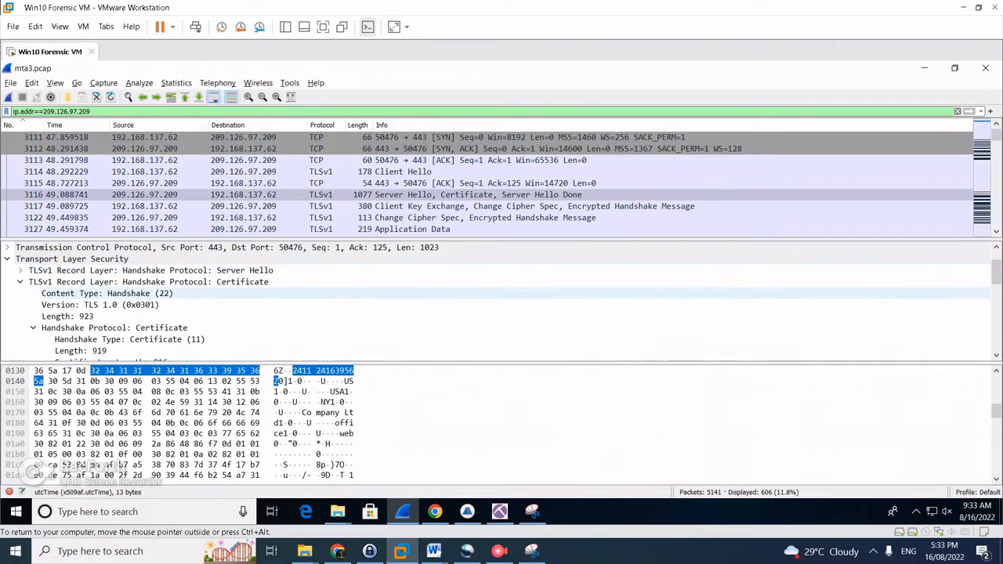
{"action": "scroll", "coordinate": [501, 301], "scroll_direction": "down", "scroll_amount": 1}
{"action": "scroll", "coordinate": [502, 301], "scroll_direction": "down", "scroll_amount": 2}
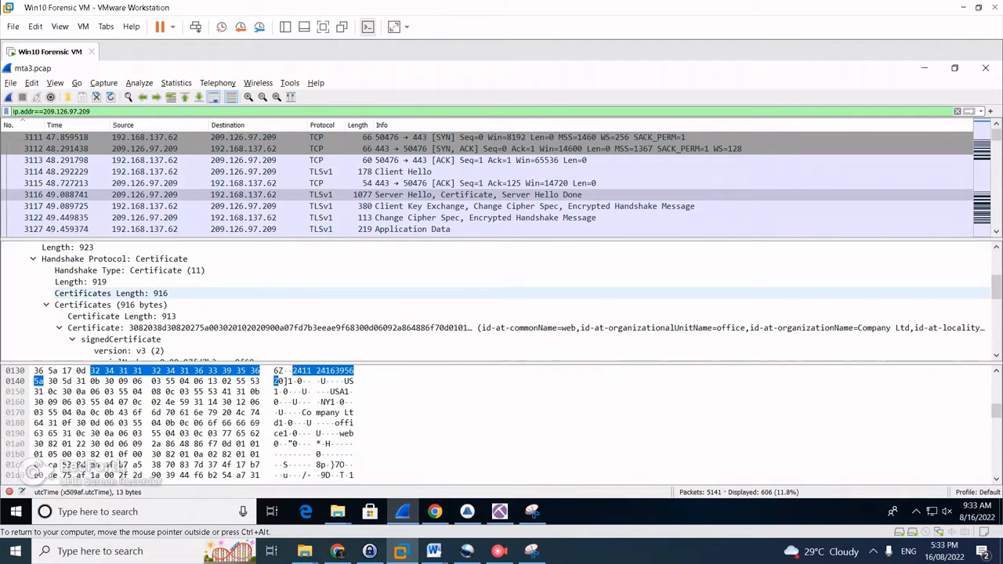
{"action": "scroll", "coordinate": [501, 302], "scroll_direction": "down", "scroll_amount": 1}
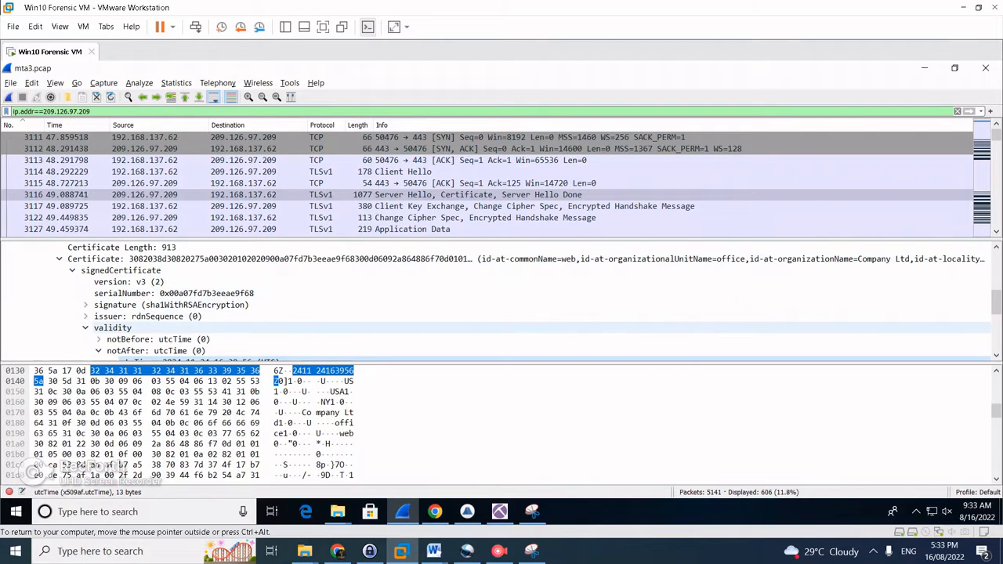
{"action": "scroll", "coordinate": [501, 313], "scroll_direction": "down", "scroll_amount": 1}
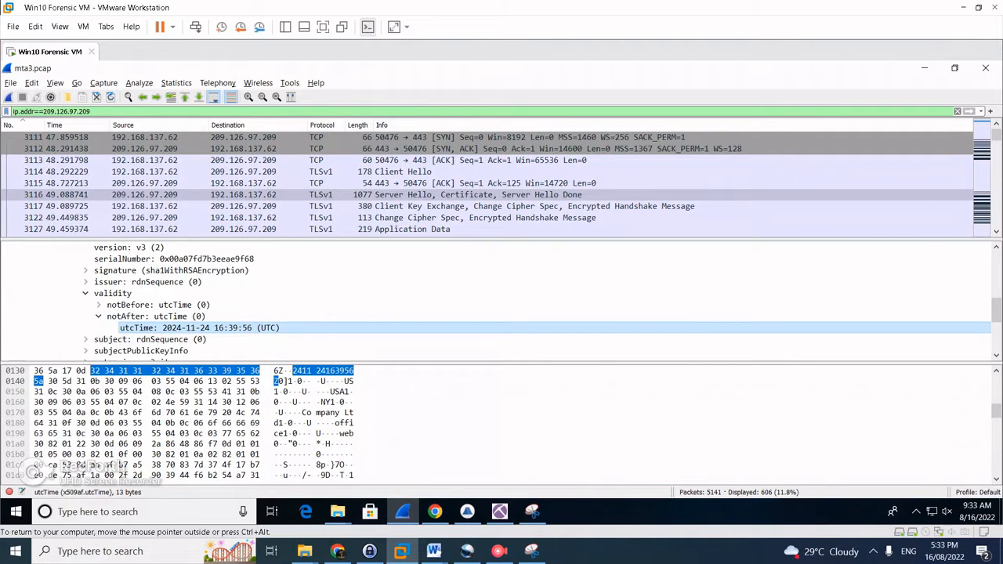
{"action": "key", "text": "alt+Tab"}
{"action": "scroll", "coordinate": [502, 306], "scroll_direction": "down", "scroll_amount": 1}
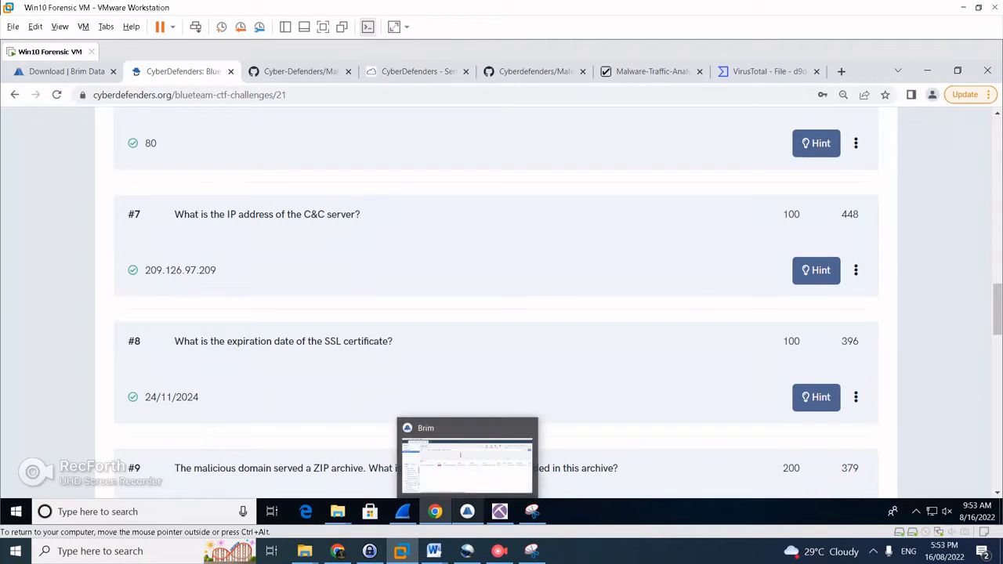
Bring Brim's result showing the single application/zip transfer to the front
{"action": "left_click", "coordinate": [468, 512]}
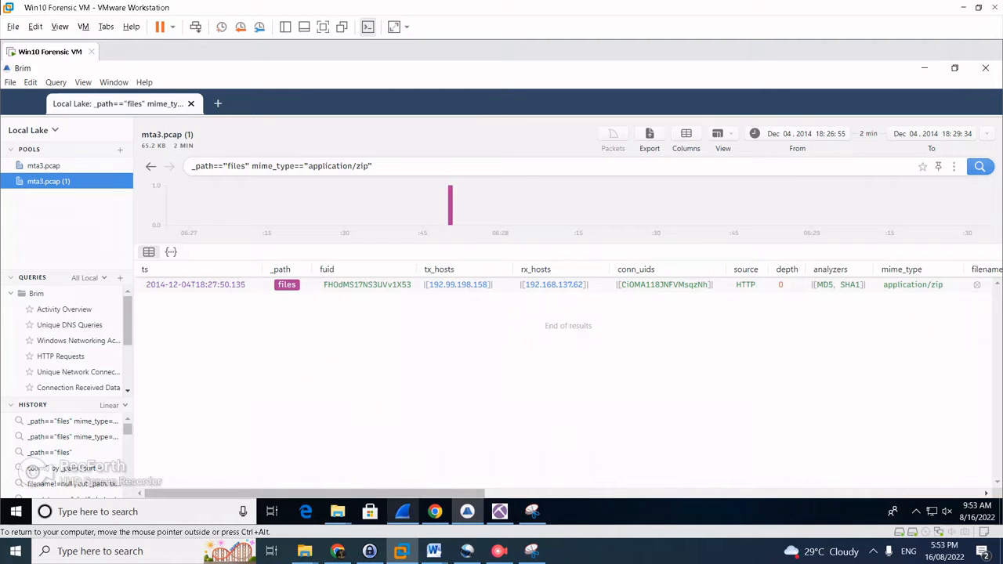
Recheck the zip transfer in Brim, then scroll the mta3.pcap packet list toward frame 3590
{"action": "mouse_move", "coordinate": [402, 512]}
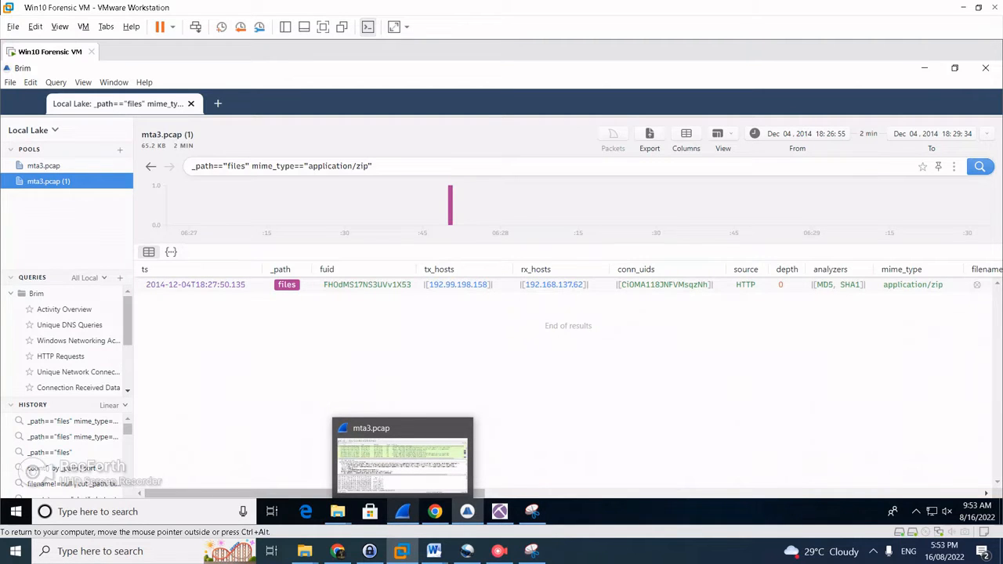
{"action": "left_click", "coordinate": [402, 462]}
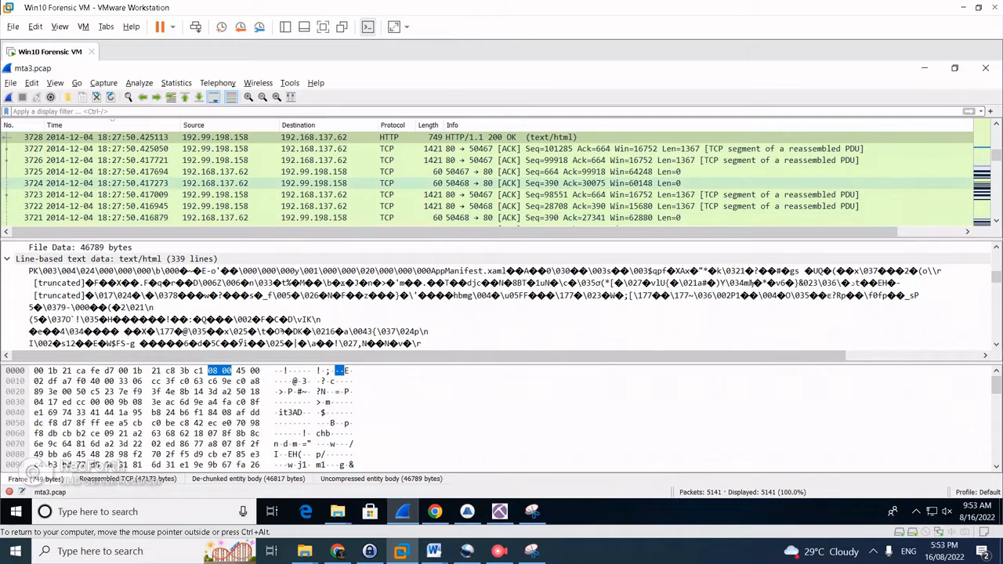
{"action": "scroll", "coordinate": [485, 177], "scroll_direction": "down", "scroll_amount": 3}
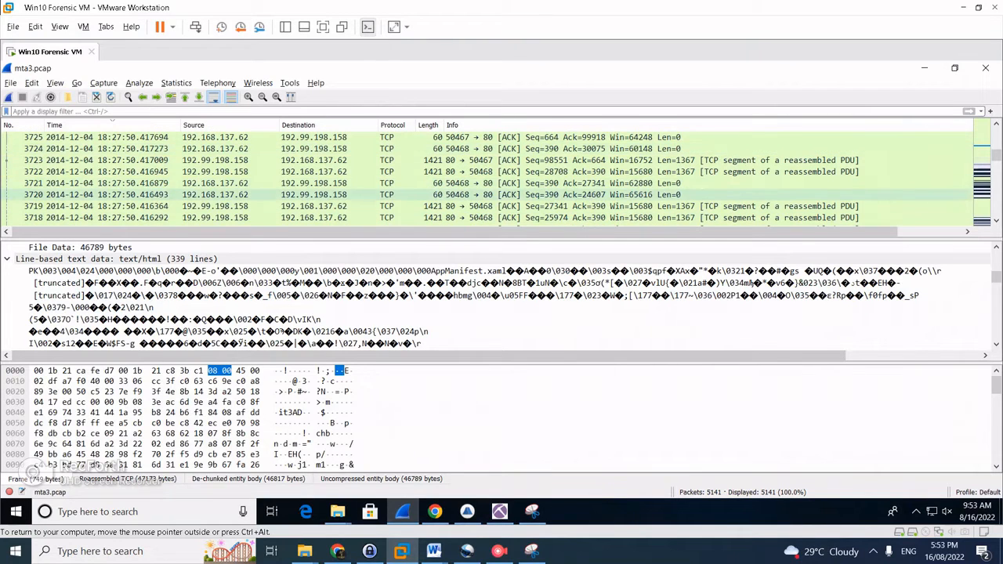
{"action": "key", "text": "alt+Tab"}
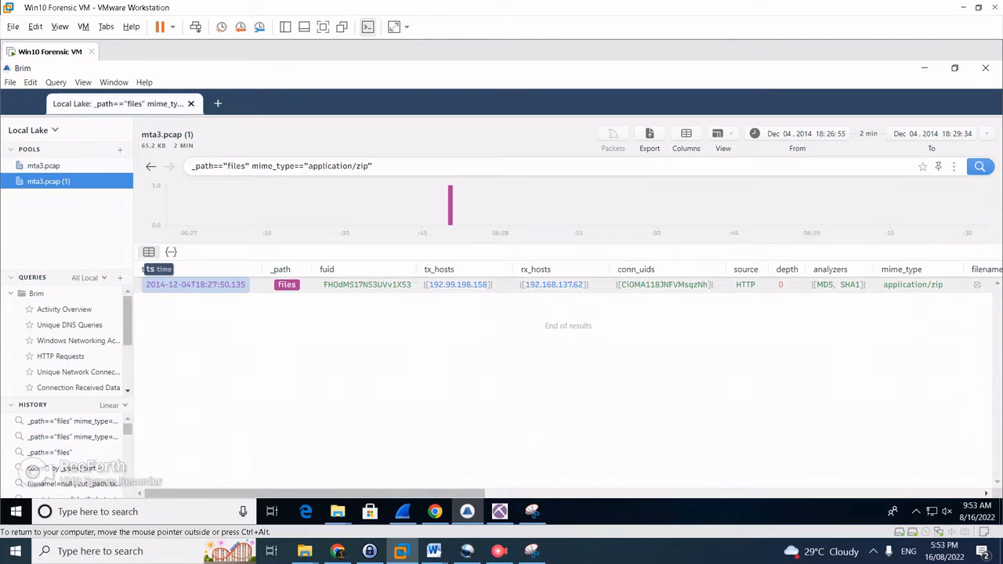
{"action": "left_click", "coordinate": [402, 511]}
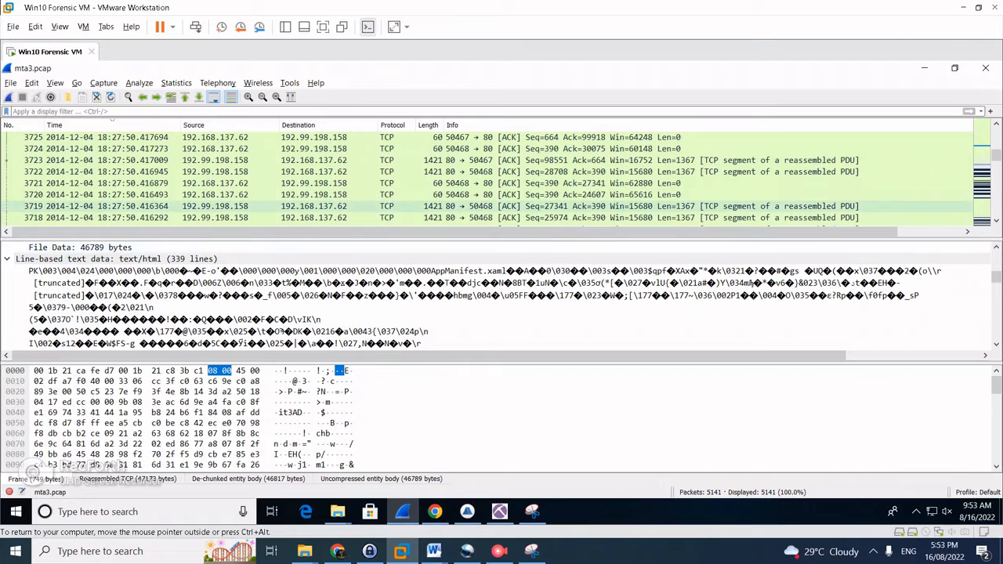
{"action": "scroll", "coordinate": [502, 176], "scroll_direction": "down", "scroll_amount": 14}
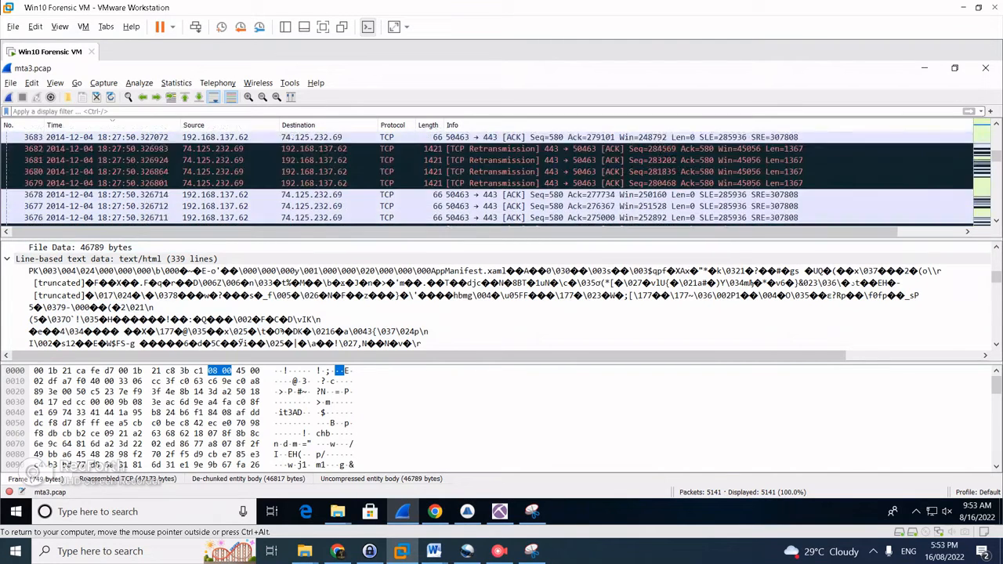
{"action": "scroll", "coordinate": [501, 176], "scroll_direction": "down", "scroll_amount": 20}
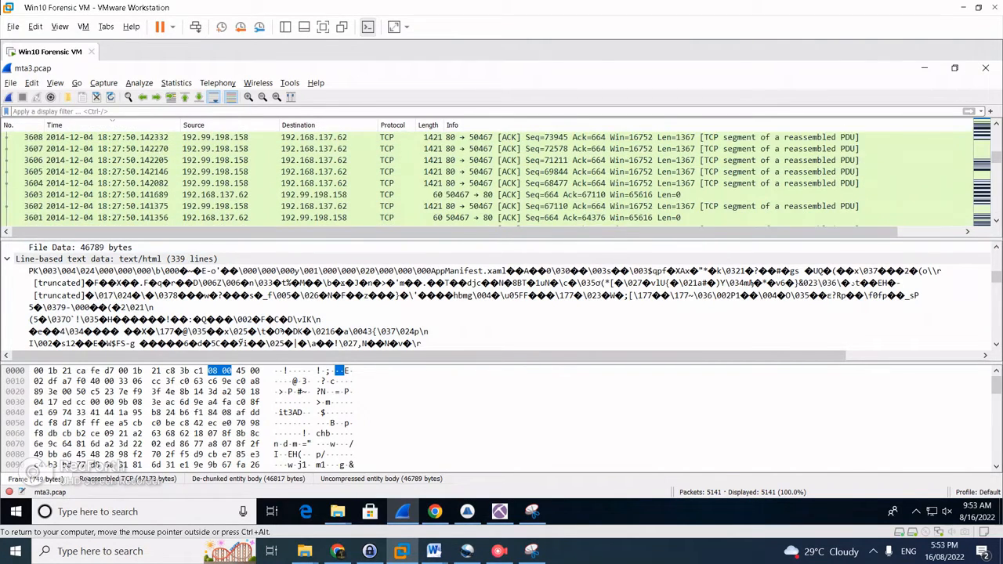
{"action": "scroll", "coordinate": [502, 176], "scroll_direction": "down", "scroll_amount": 5}
{"action": "scroll", "coordinate": [502, 176], "scroll_direction": "down", "scroll_amount": 1}
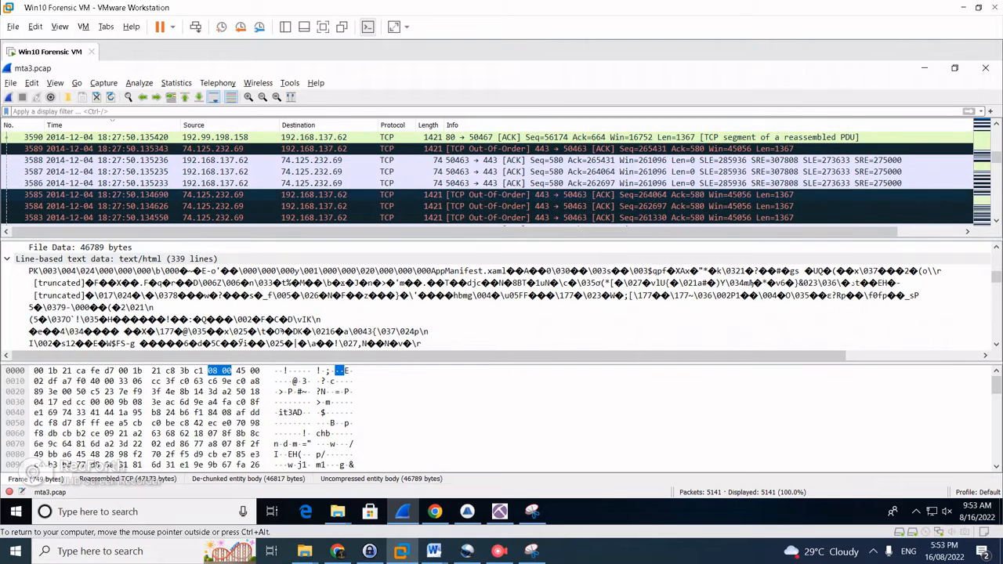
Compare the ACK analysis of packets 3586, 3587 and 3588
{"action": "left_click", "coordinate": [112, 160]}
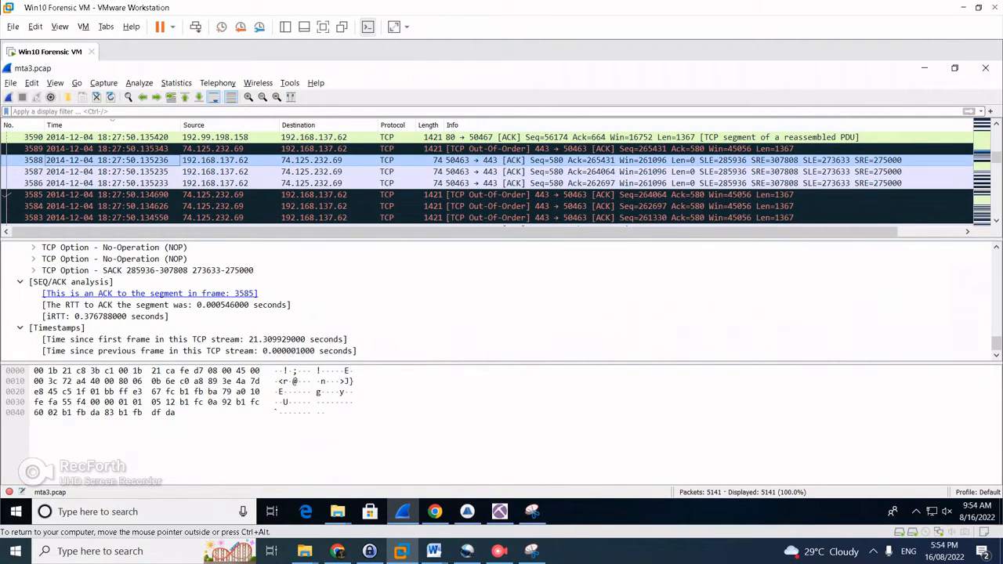
{"action": "left_click", "coordinate": [112, 171]}
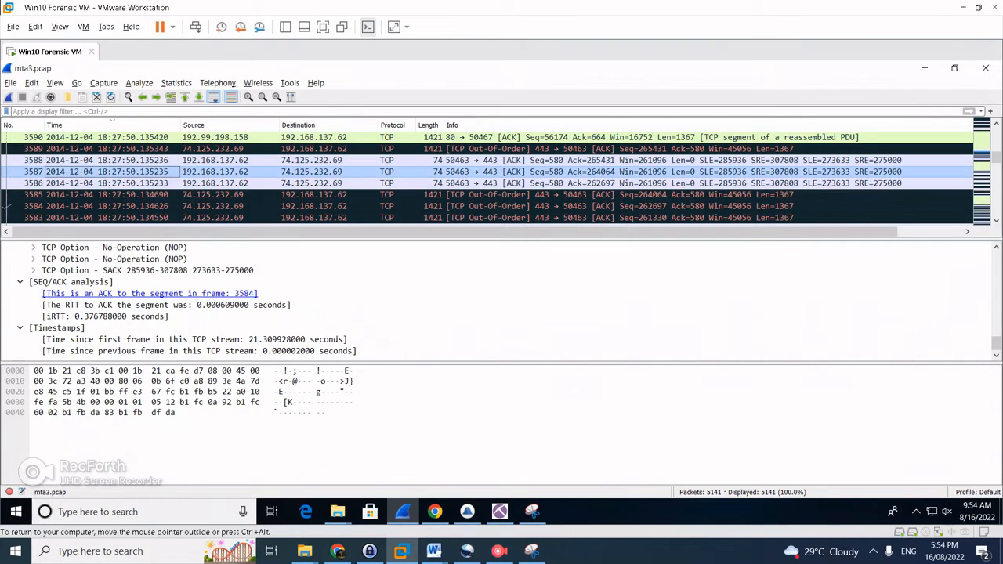
{"action": "left_click", "coordinate": [112, 183]}
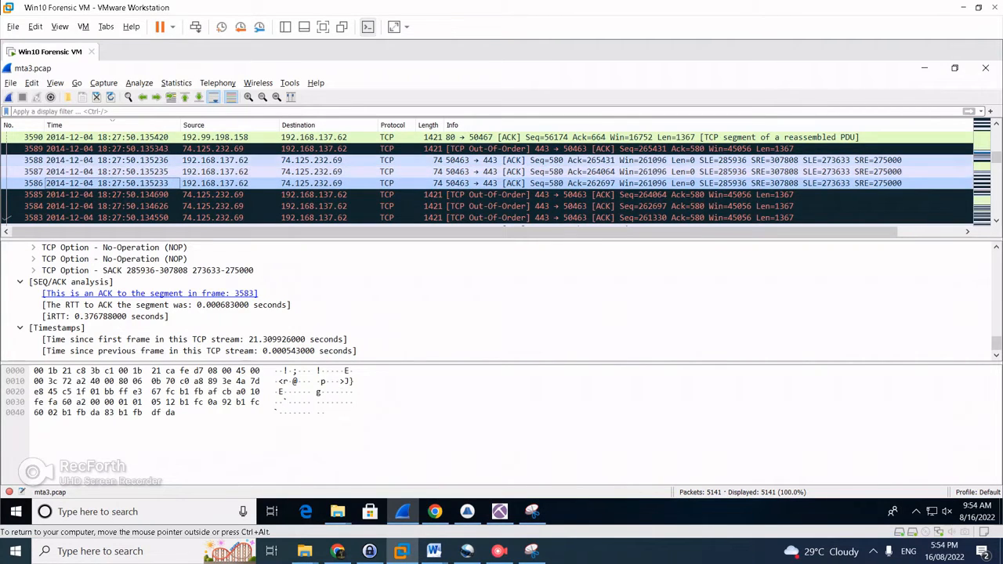
{"action": "left_click", "coordinate": [112, 160]}
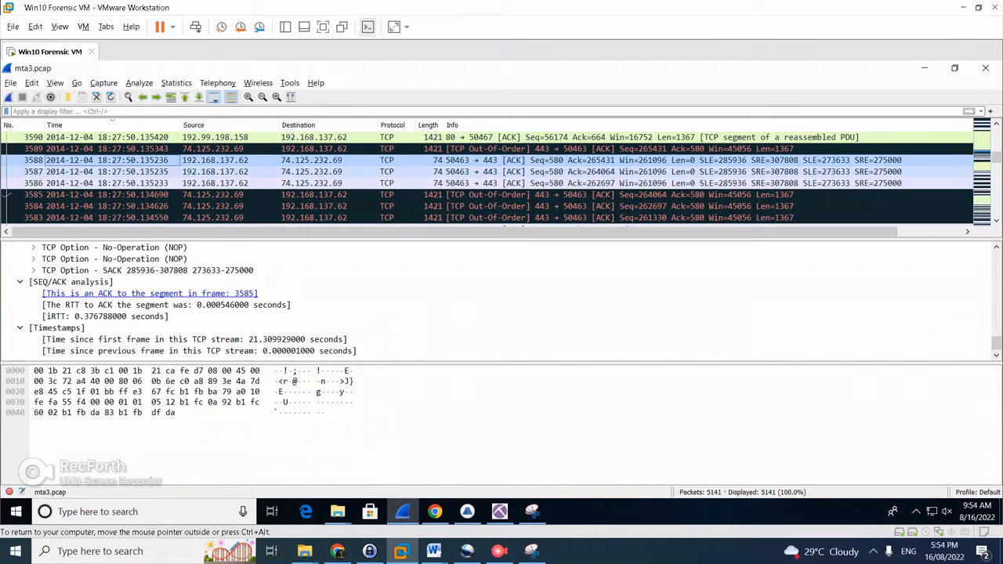
{"action": "left_click", "coordinate": [112, 171]}
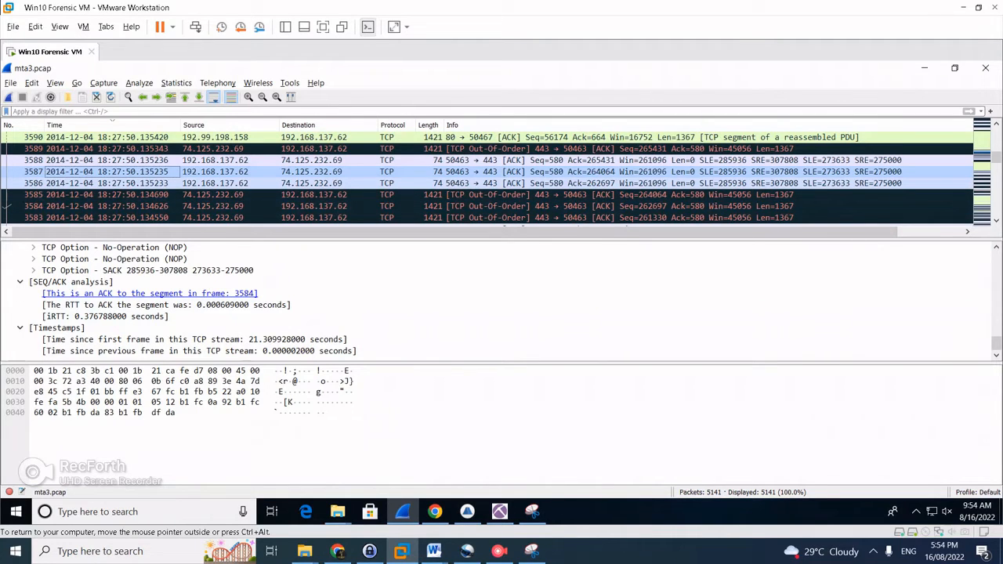
{"action": "left_click", "coordinate": [112, 183]}
{"action": "scroll", "coordinate": [501, 298], "scroll_direction": "up", "scroll_amount": 10}
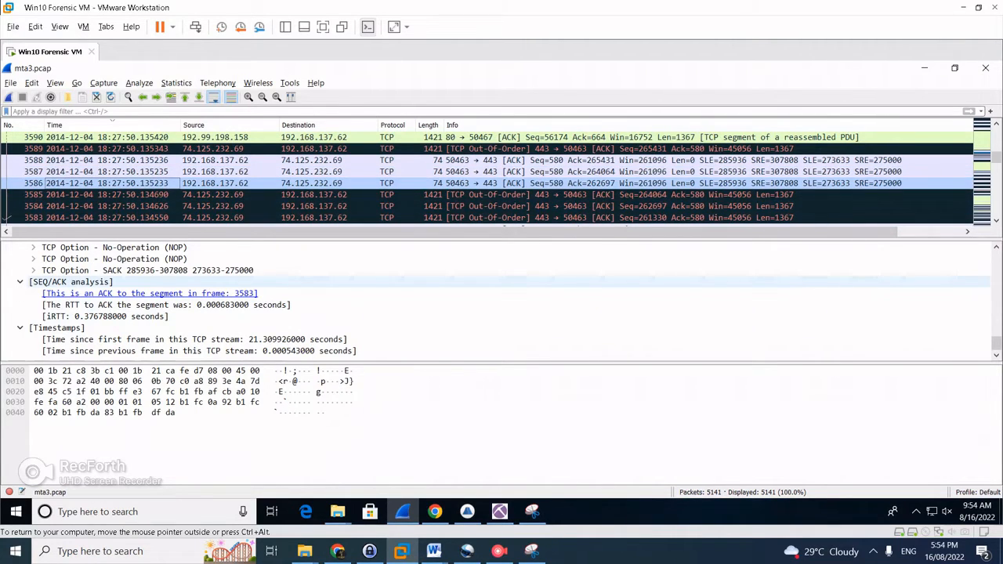
{"action": "scroll", "coordinate": [502, 301], "scroll_direction": "up", "scroll_amount": 10}
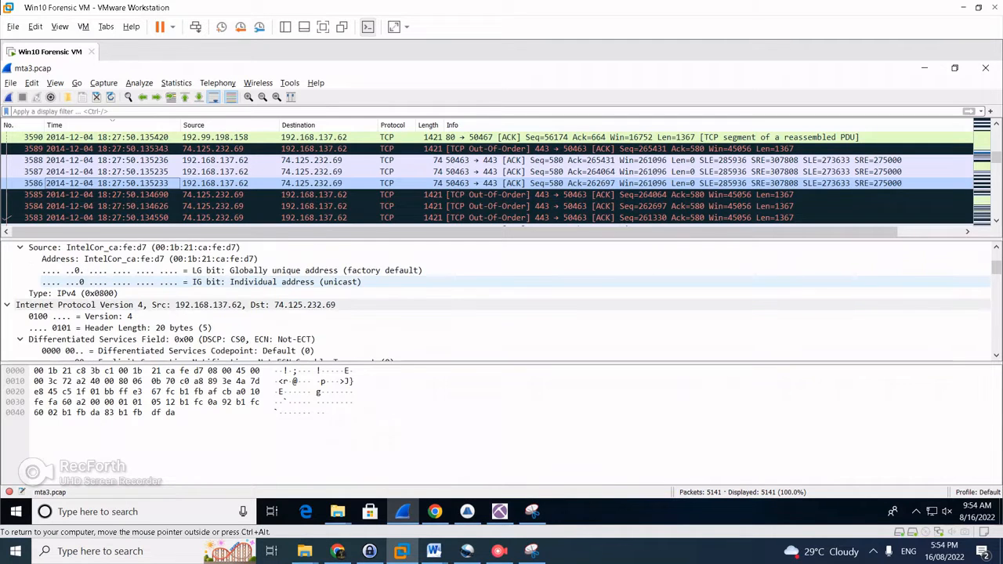
{"action": "scroll", "coordinate": [502, 302], "scroll_direction": "down", "scroll_amount": 15}
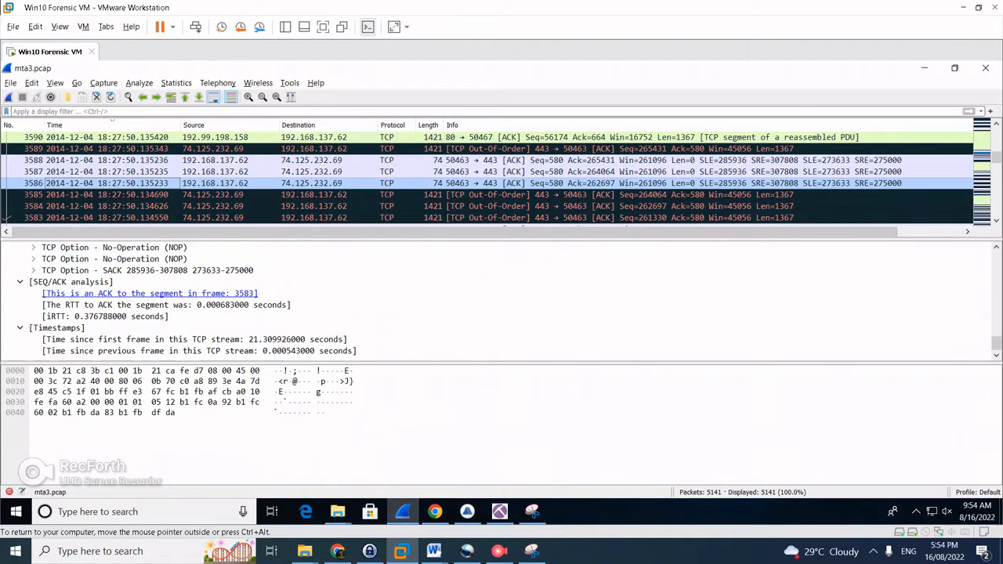
{"action": "left_click", "coordinate": [229, 172]}
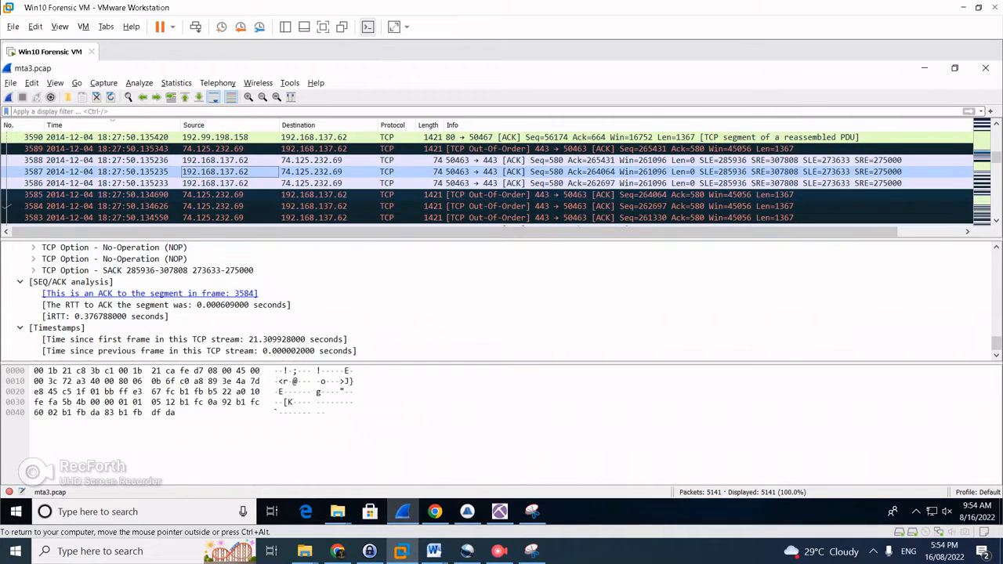
Inspect packets 3590–3592 from 192.99.198.158 and jump to reassembled frame 3728
{"action": "left_click", "coordinate": [467, 511]}
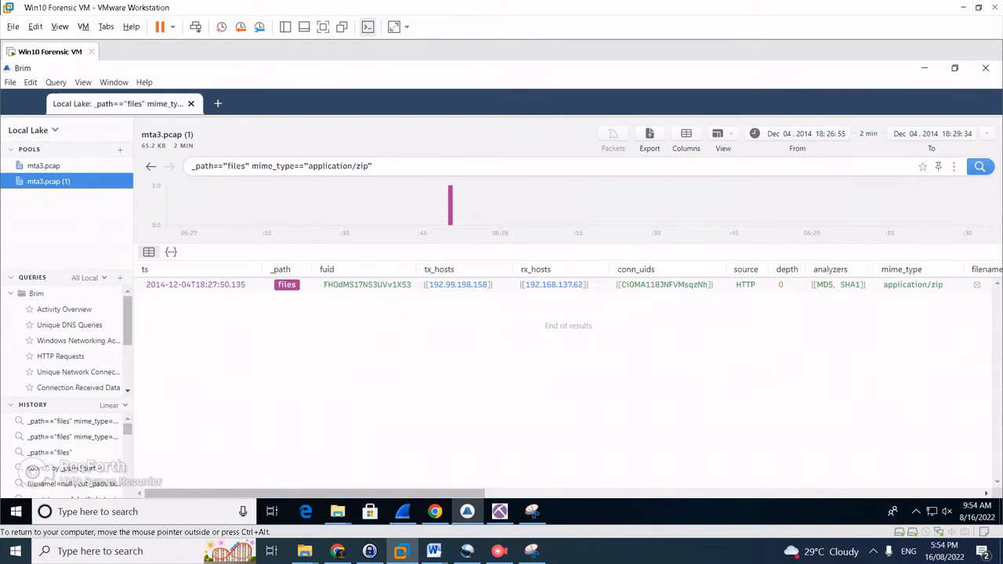
{"action": "left_click", "coordinate": [403, 512]}
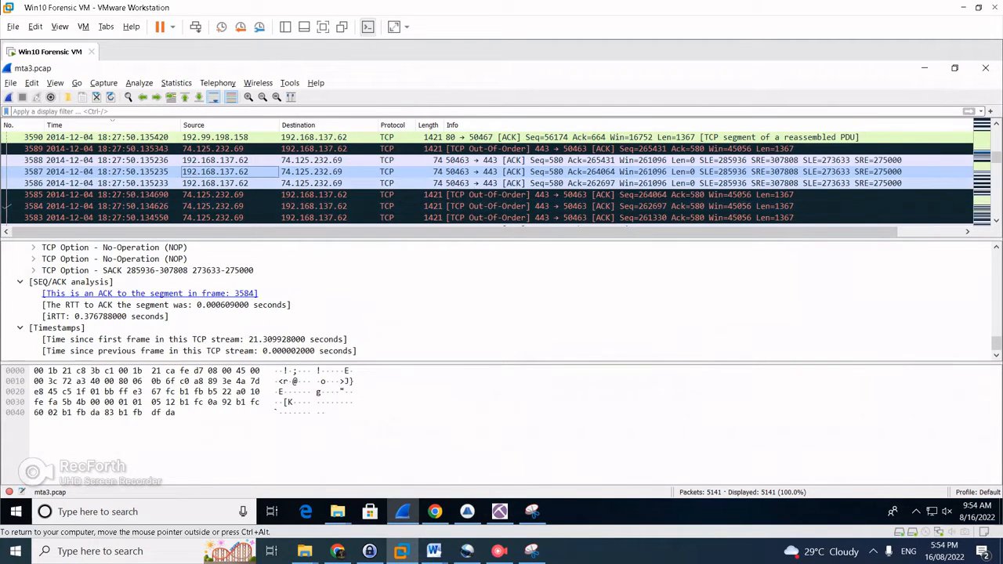
{"action": "scroll", "coordinate": [495, 176], "scroll_direction": "up", "scroll_amount": 1}
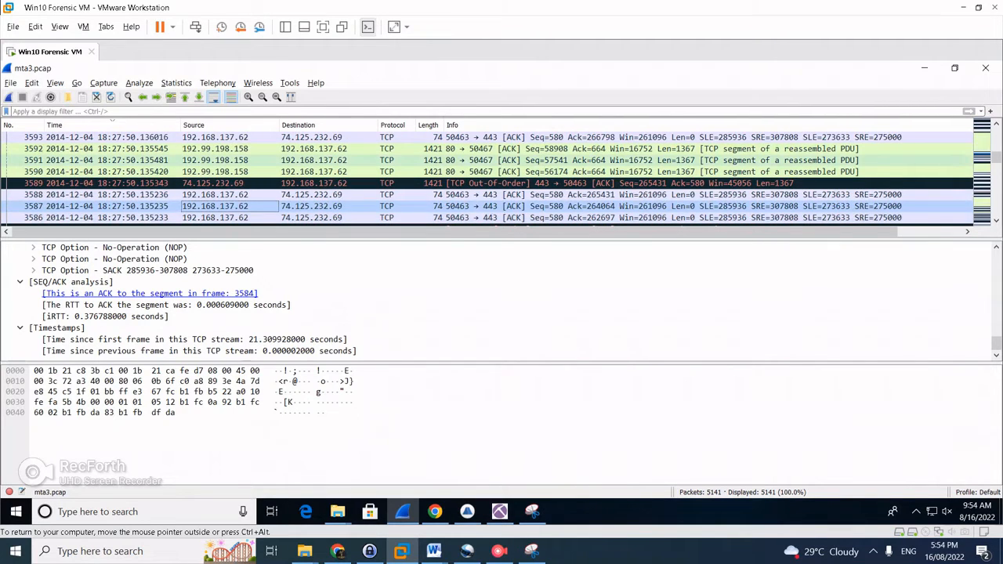
{"action": "left_click", "coordinate": [214, 149]}
{"action": "key", "text": "alt+Tab"}
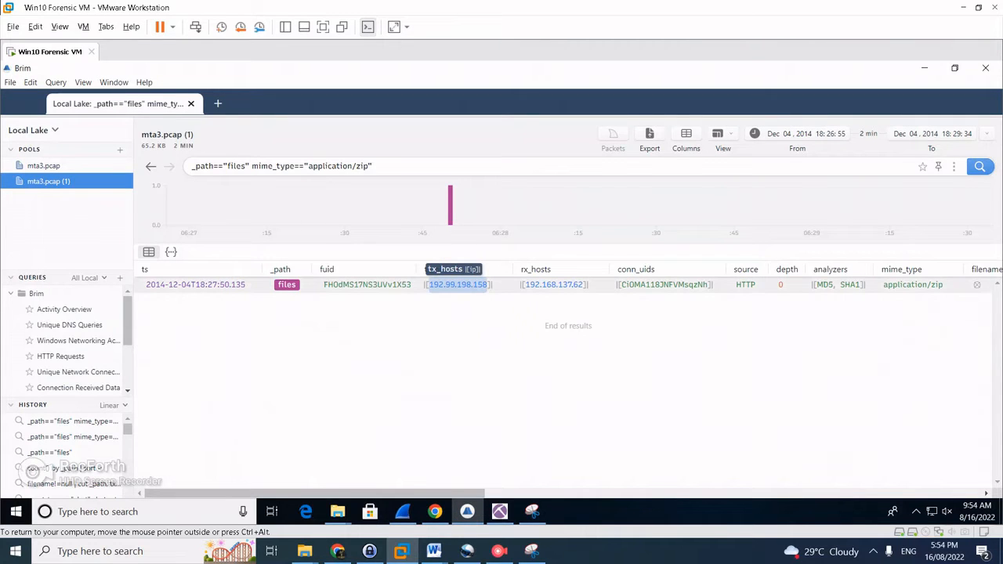
{"action": "key", "text": "alt+Tab"}
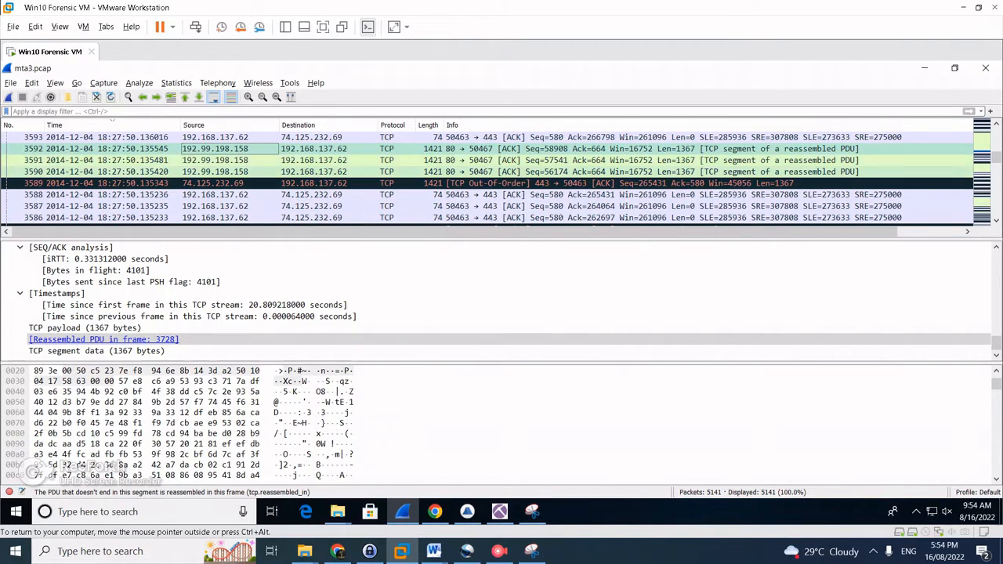
{"action": "left_click", "coordinate": [227, 172]}
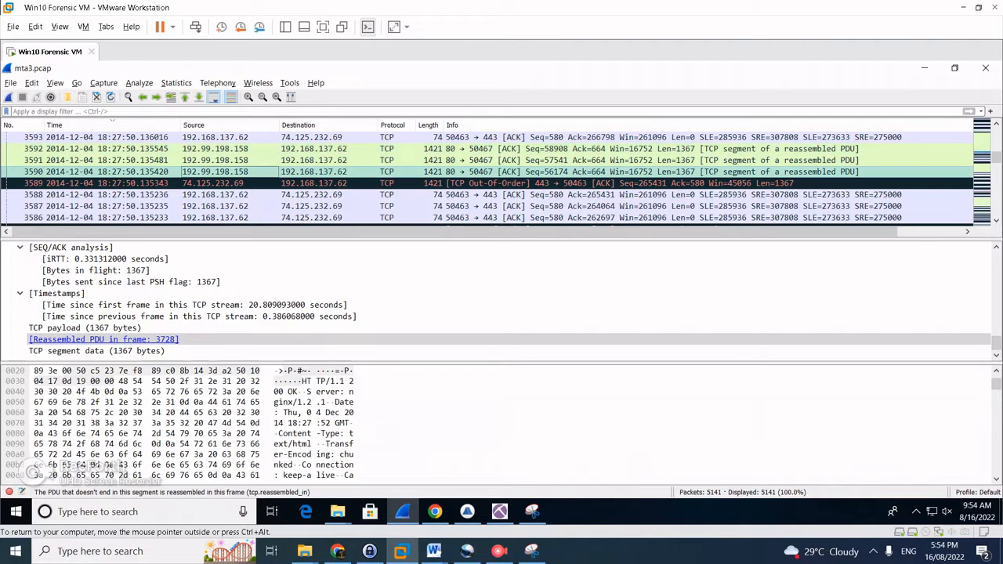
{"action": "left_click", "coordinate": [187, 160]}
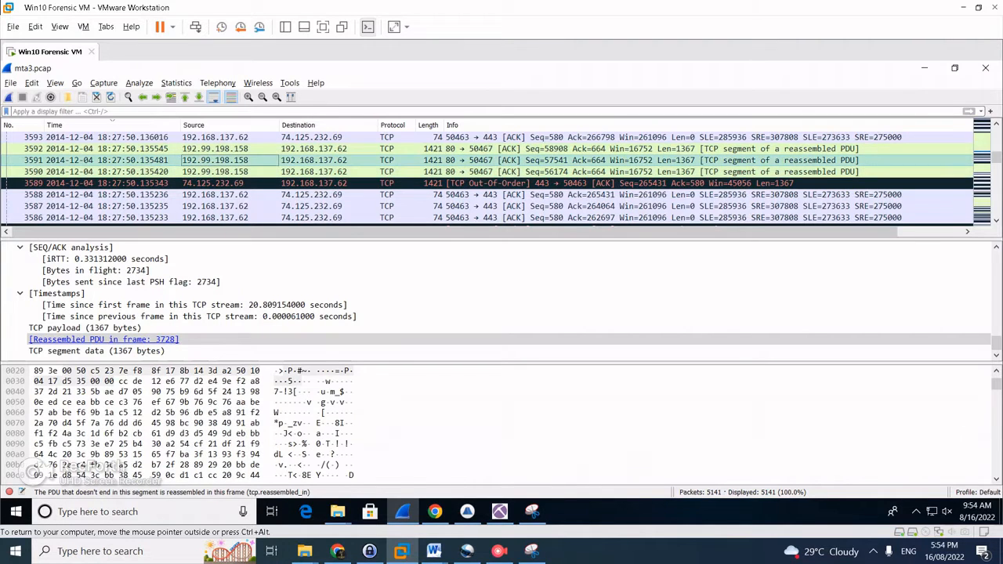
{"action": "left_click", "coordinate": [216, 149]}
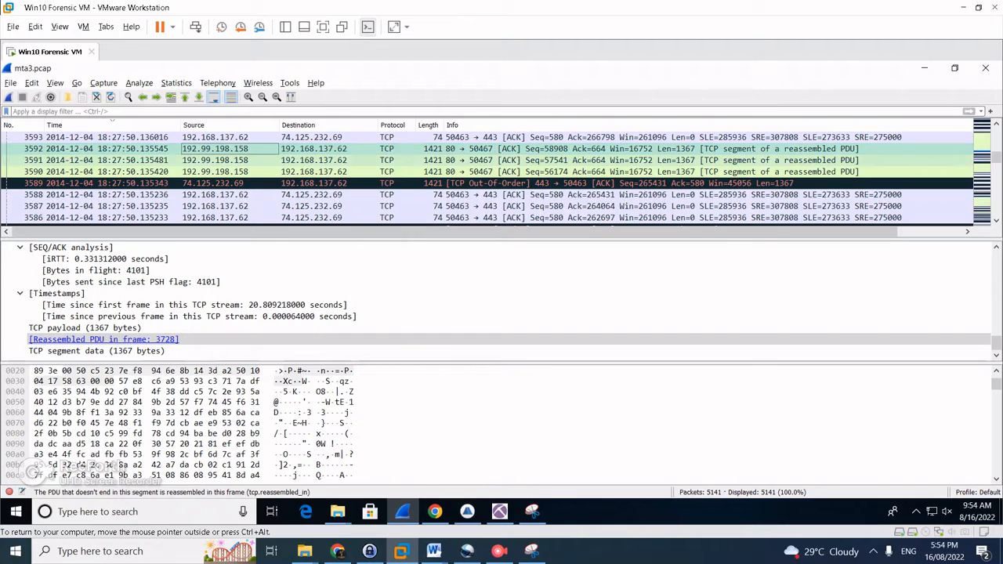
{"action": "left_click", "coordinate": [215, 159]}
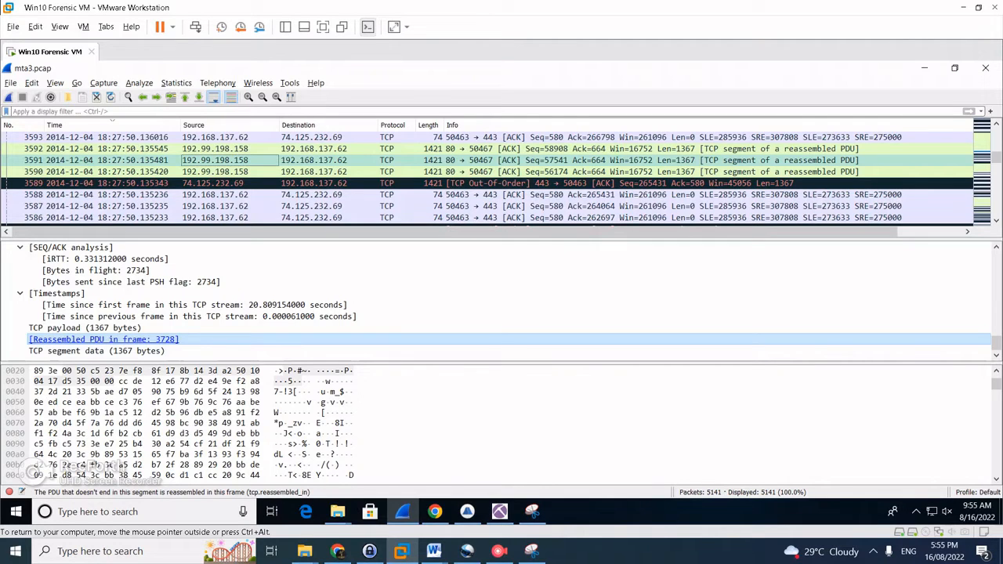
{"action": "left_click", "coordinate": [103, 339]}
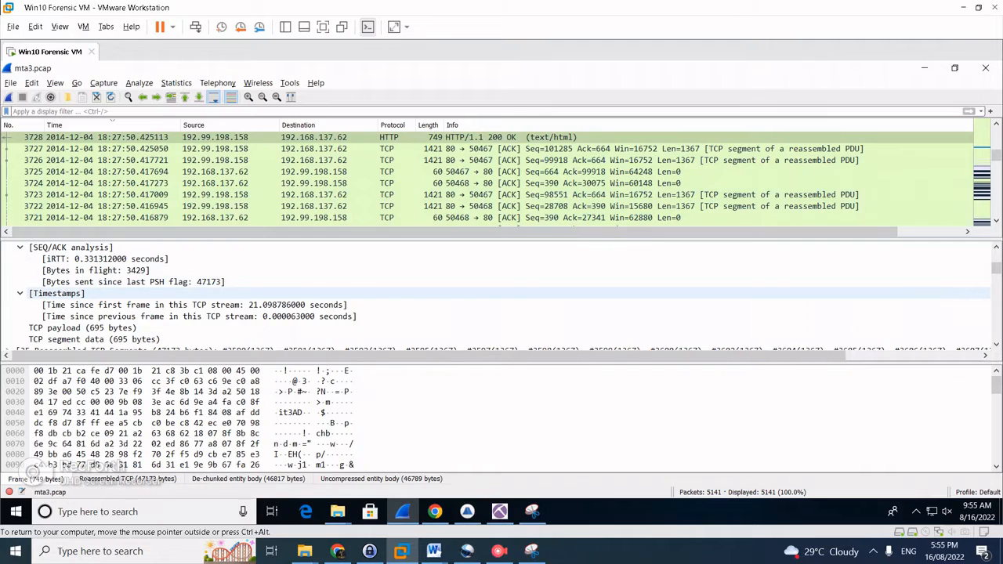
Scroll frame 3728's details down to the decoded body starting with PK and AppManifest.xaml
{"action": "scroll", "coordinate": [78, 293], "scroll_direction": "down", "scroll_amount": 1}
{"action": "scroll", "coordinate": [78, 293], "scroll_direction": "down", "scroll_amount": 1}
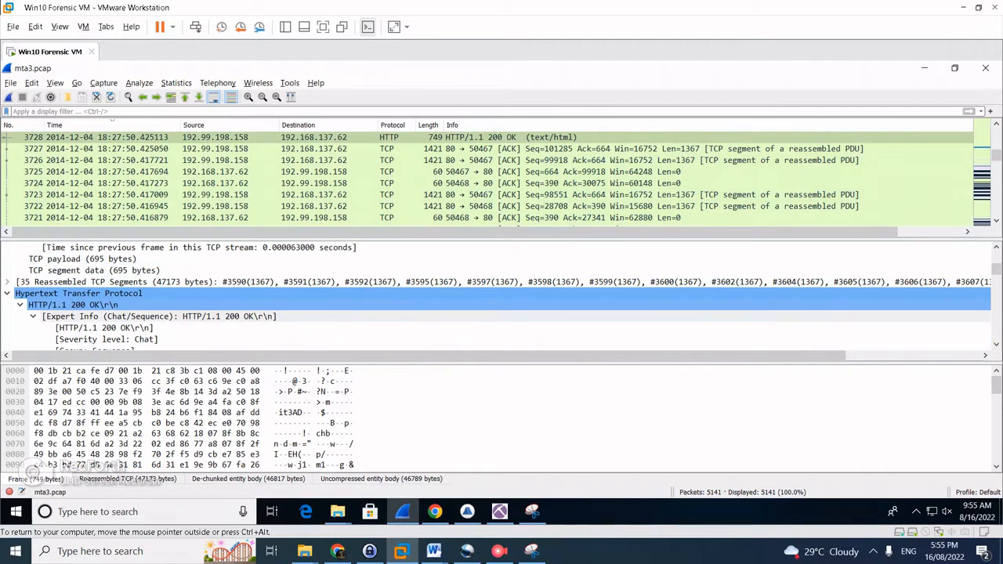
{"action": "scroll", "coordinate": [79, 316], "scroll_direction": "down", "scroll_amount": 2}
{"action": "scroll", "coordinate": [78, 316], "scroll_direction": "down", "scroll_amount": 3}
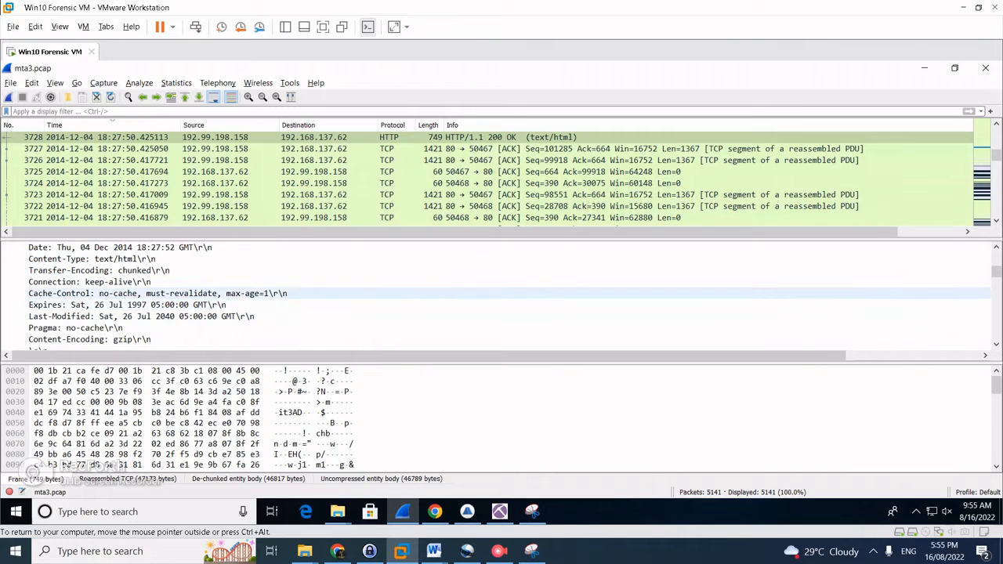
{"action": "scroll", "coordinate": [117, 293], "scroll_direction": "down", "scroll_amount": 1}
{"action": "scroll", "coordinate": [117, 293], "scroll_direction": "down", "scroll_amount": 2}
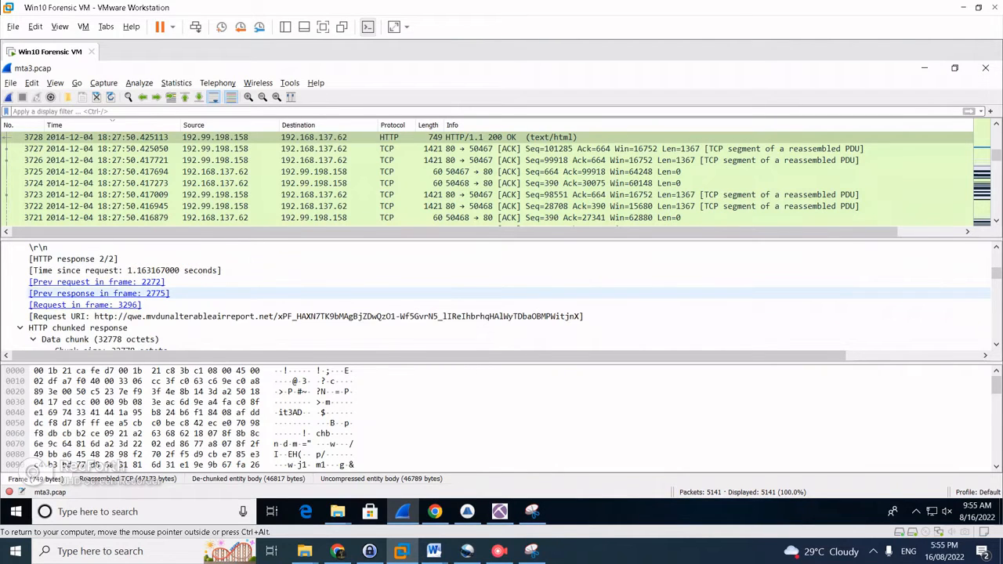
{"action": "scroll", "coordinate": [117, 297], "scroll_direction": "down", "scroll_amount": 1}
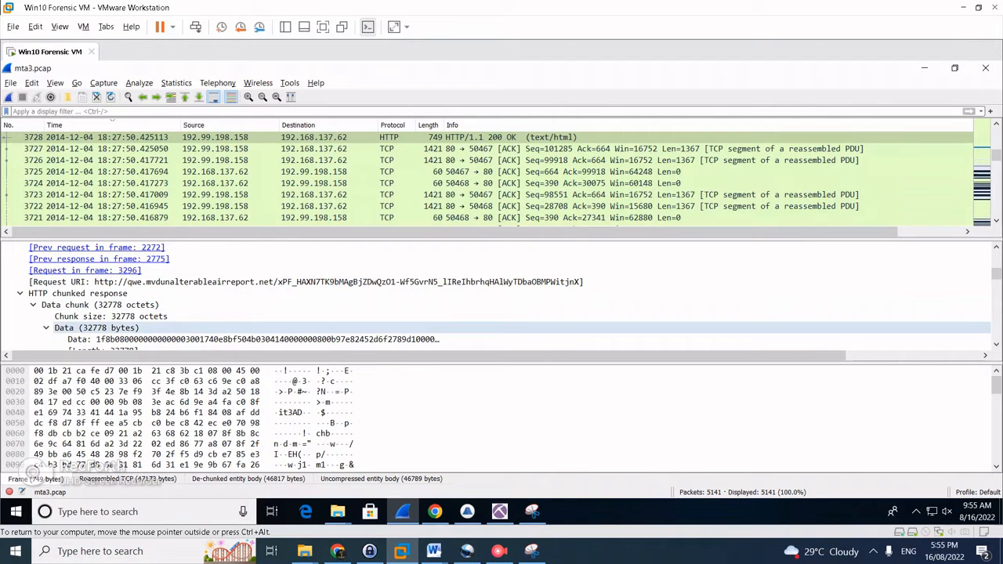
{"action": "scroll", "coordinate": [502, 293], "scroll_direction": "down", "scroll_amount": 3}
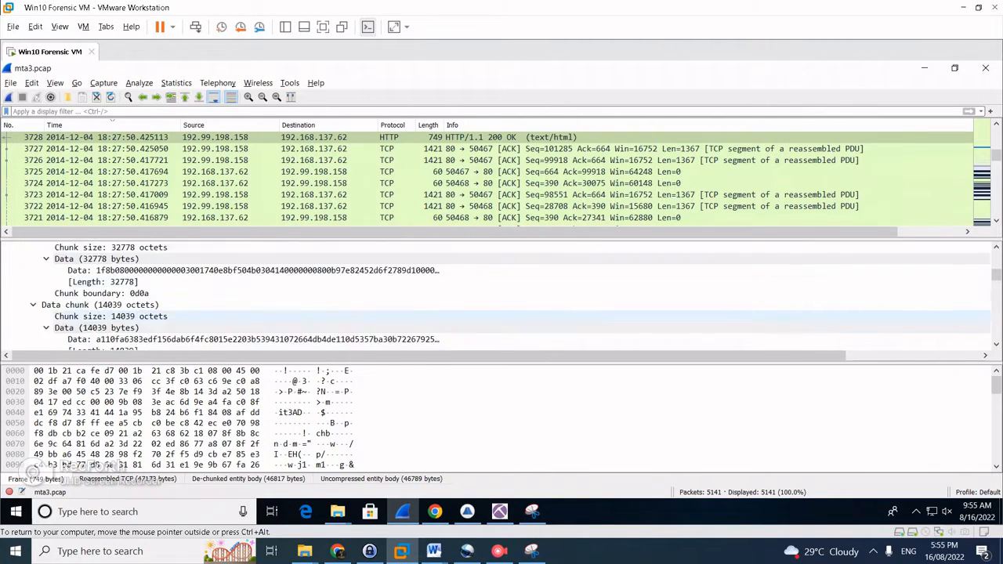
{"action": "scroll", "coordinate": [501, 296], "scroll_direction": "down", "scroll_amount": 5}
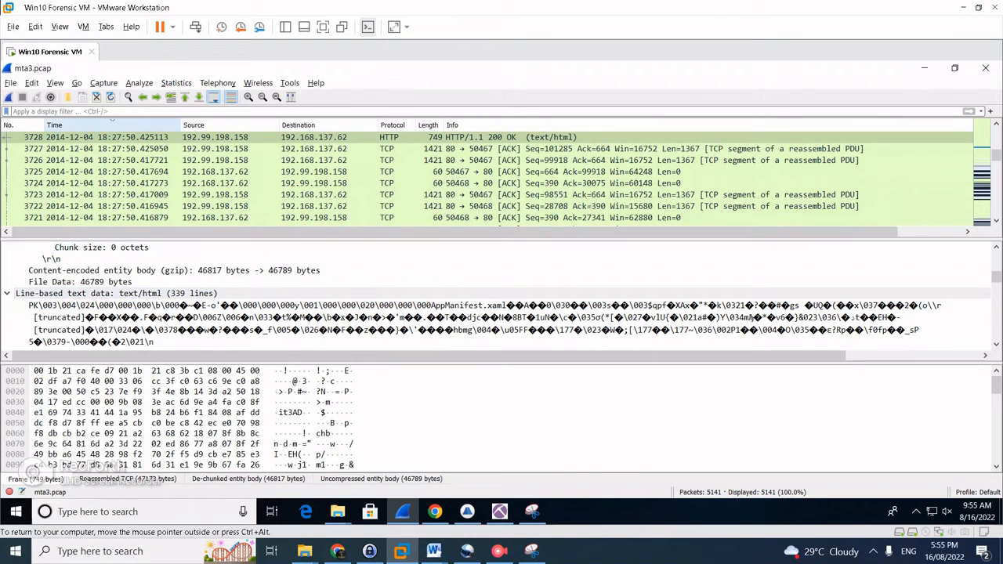
List the capture's HTTP objects and select packet 3728's 46kB text/html object
{"action": "left_click", "coordinate": [11, 82]}
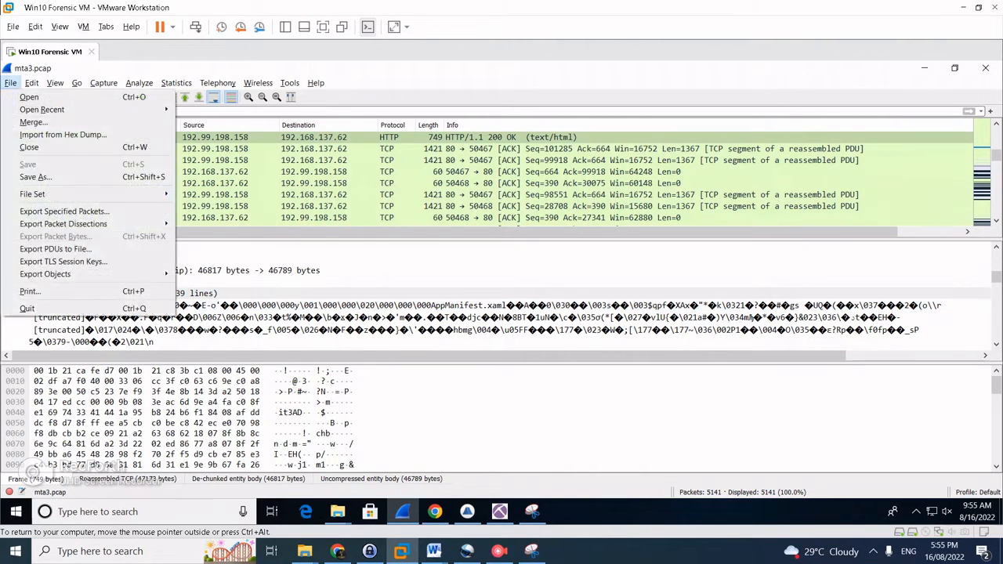
{"action": "mouse_move", "coordinate": [47, 274]}
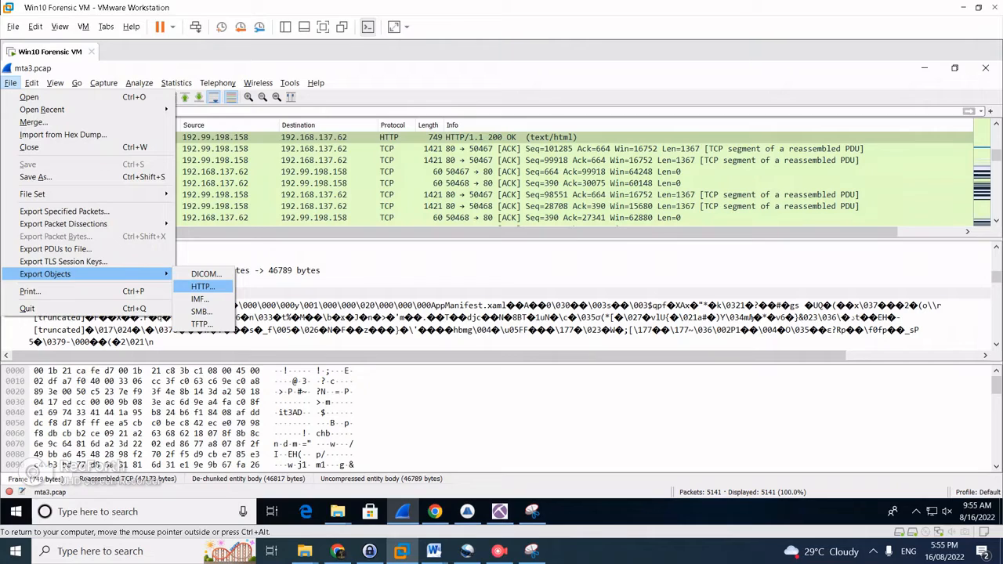
{"action": "left_click", "coordinate": [203, 287]}
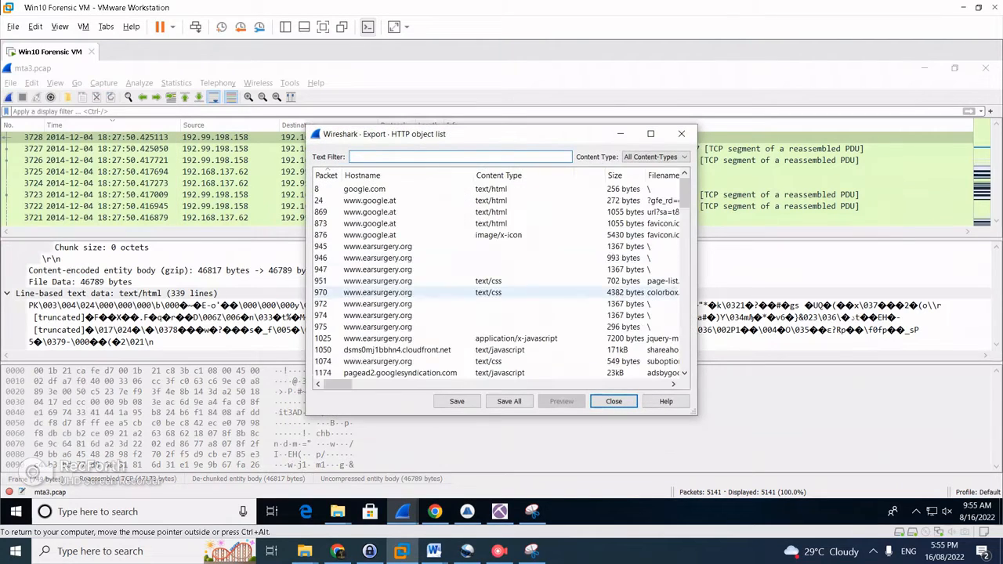
{"action": "scroll", "coordinate": [498, 257], "scroll_direction": "down", "scroll_amount": 5}
{"action": "scroll", "coordinate": [498, 257], "scroll_direction": "down", "scroll_amount": 15}
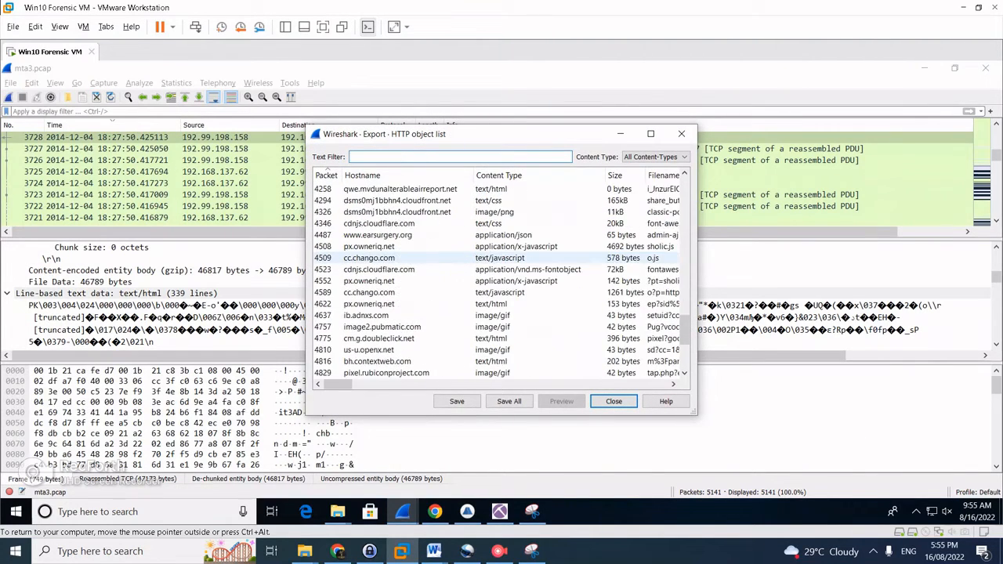
{"action": "scroll", "coordinate": [498, 257], "scroll_direction": "up", "scroll_amount": 2}
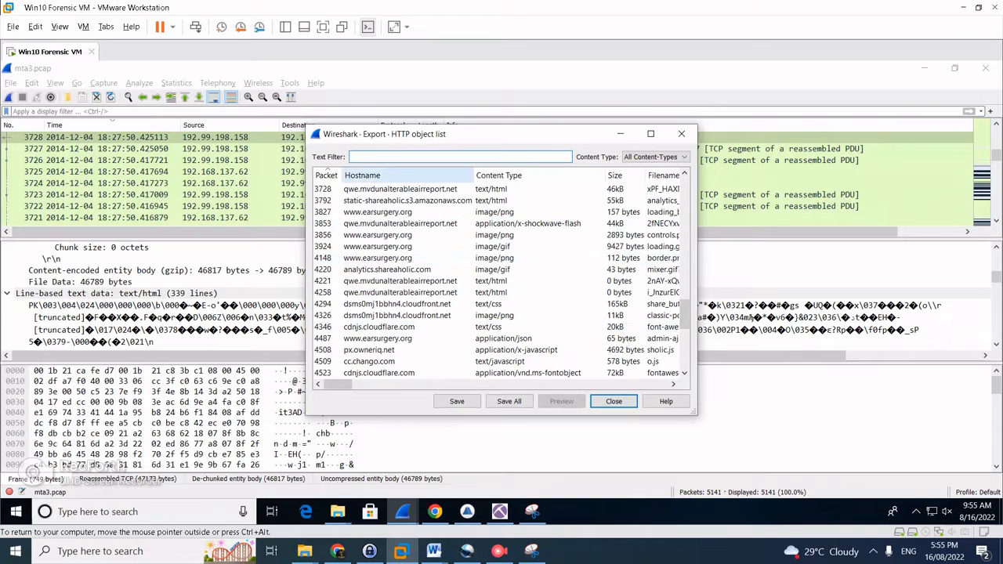
{"action": "left_click", "coordinate": [400, 190]}
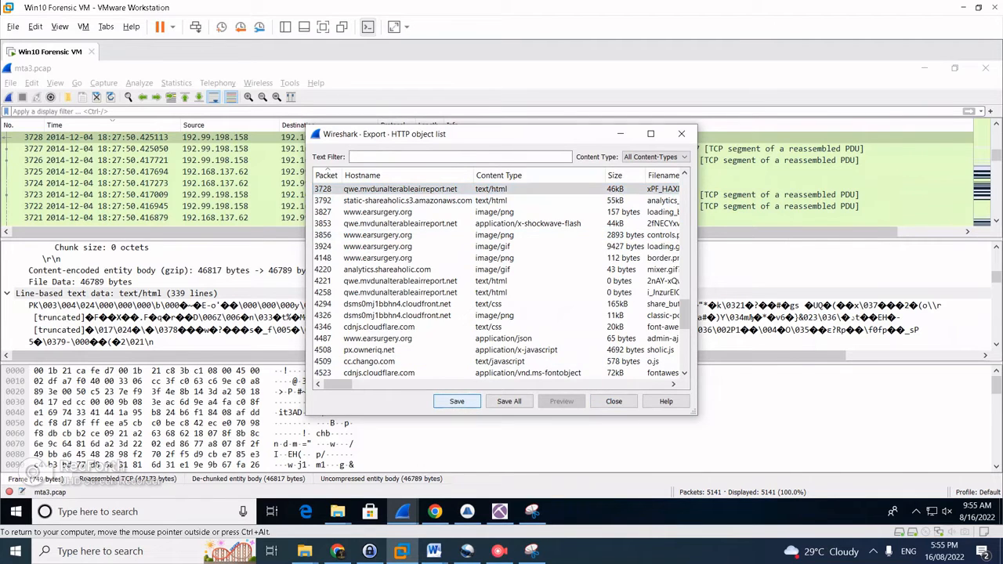
Save the object to Downloads with a .zip extension, replacing the existing file
{"action": "left_click", "coordinate": [457, 401]}
{"action": "left_click", "coordinate": [678, 386]}
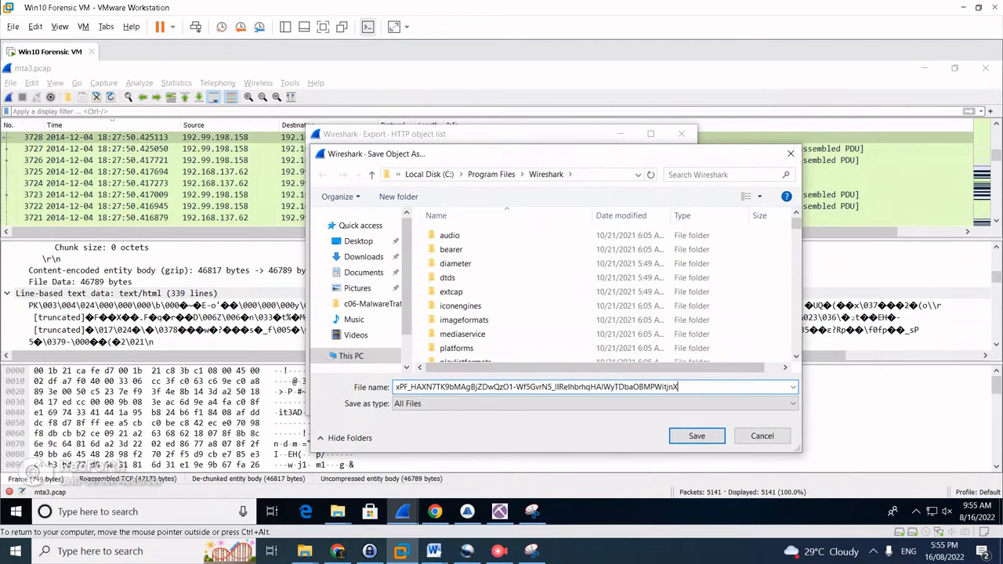
{"action": "left_click", "coordinate": [364, 256]}
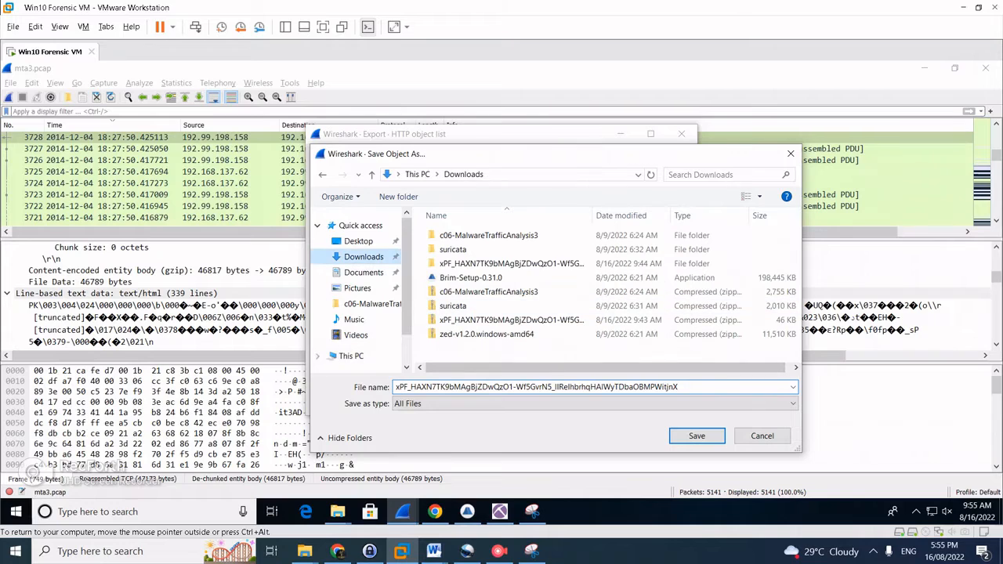
{"action": "key", "text": "alt+n"}
{"action": "left_click", "coordinate": [678, 386]}
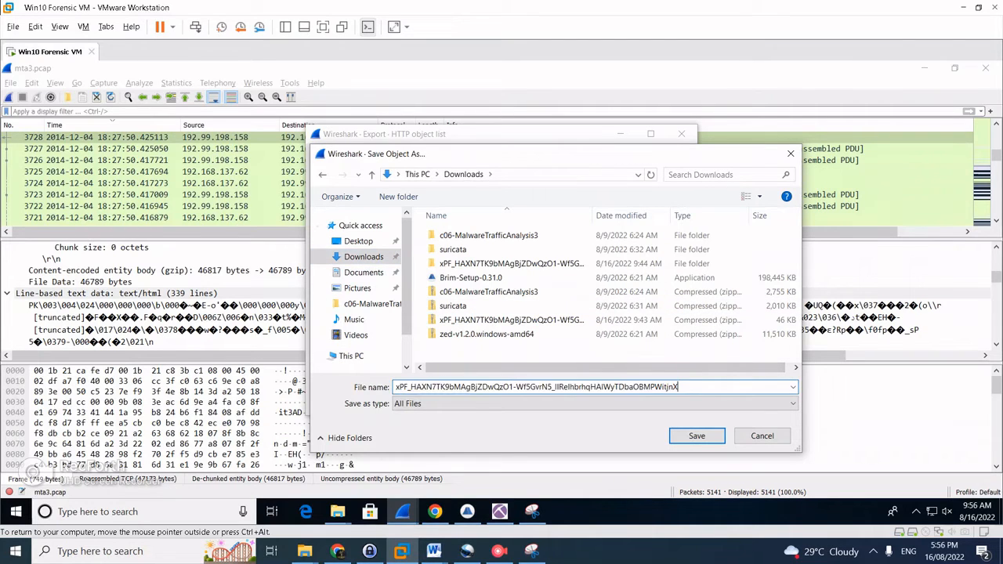
{"action": "type", "text": ".zip"}
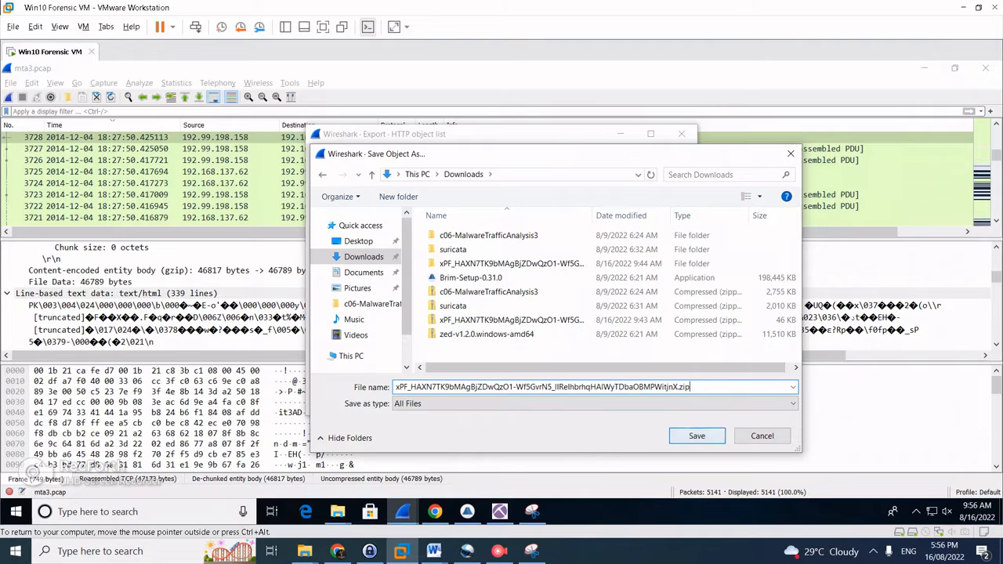
{"action": "left_click", "coordinate": [697, 435]}
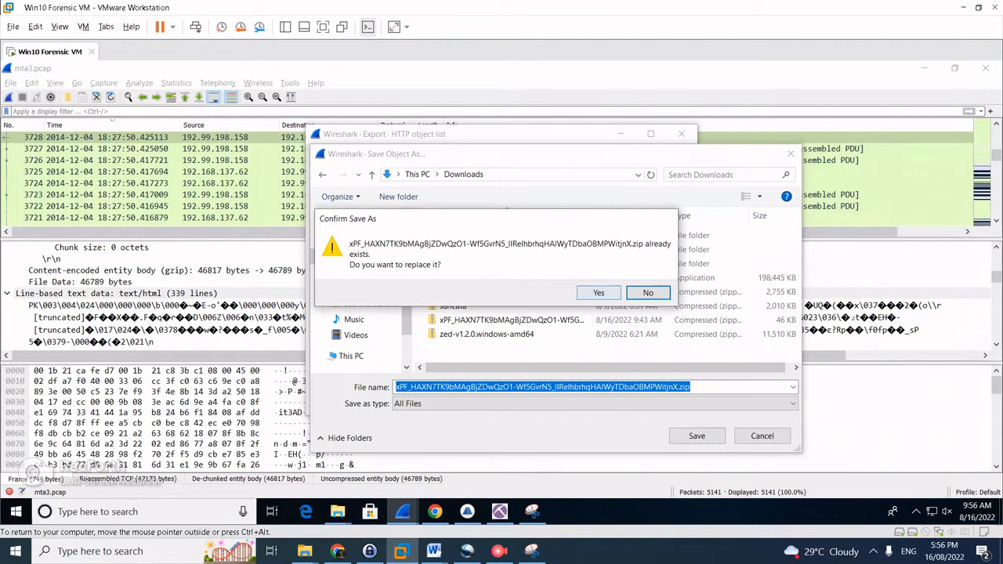
{"action": "key", "text": "Return"}
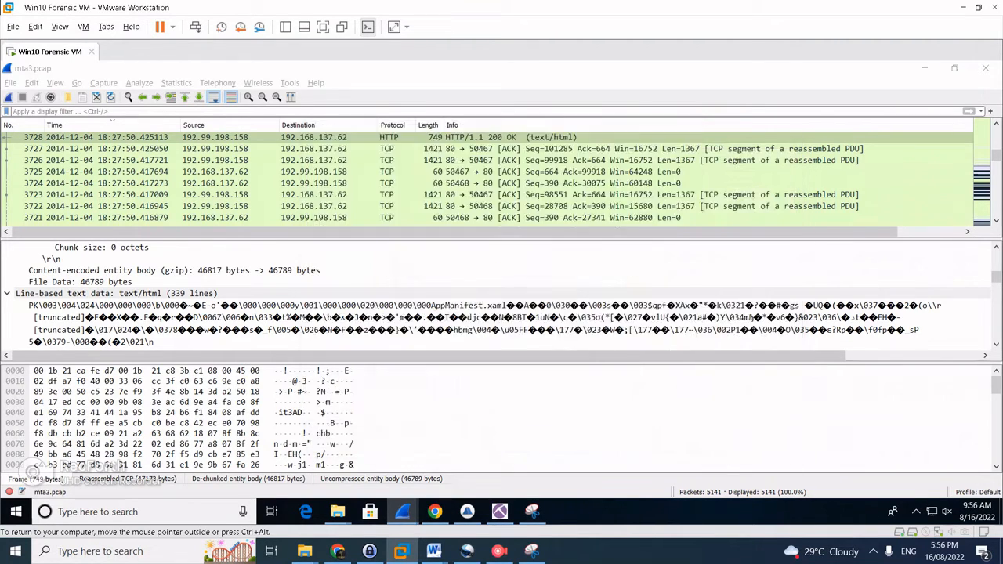
{"action": "left_click", "coordinate": [600, 309]}
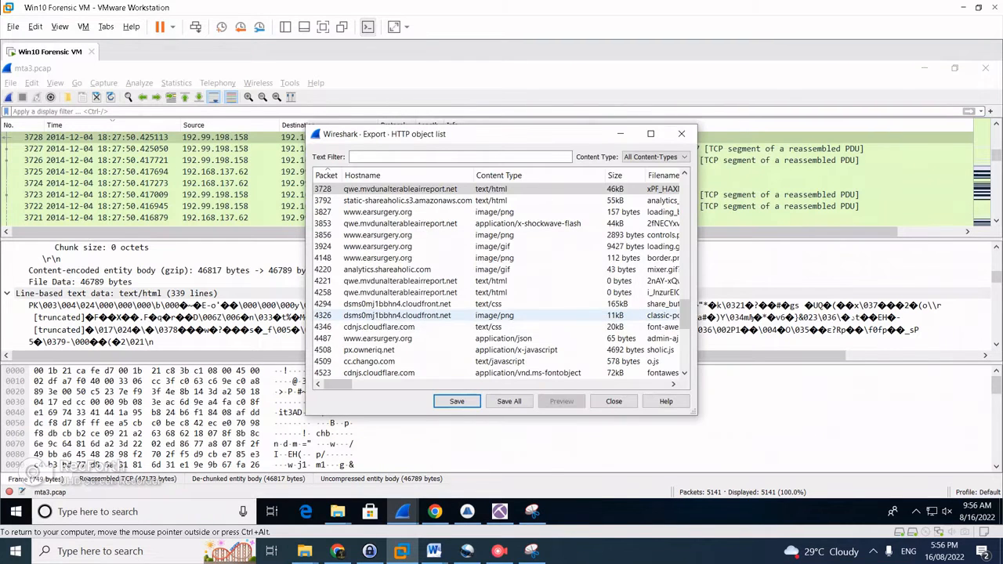
Open the extracted xPF_HAXN folder and select icVsx1qBrNNdnNjRI.dll
{"action": "left_click", "coordinate": [338, 511]}
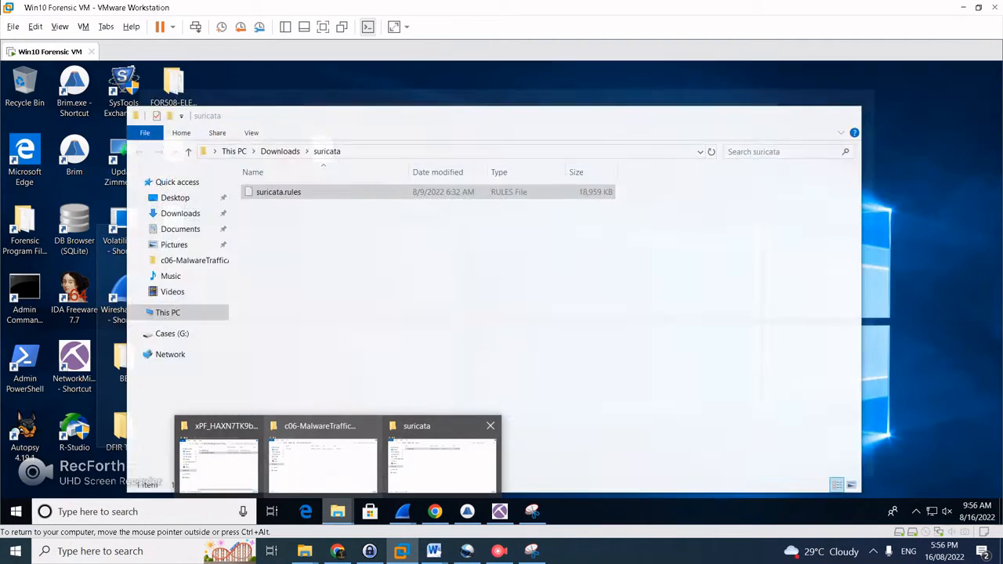
{"action": "left_click", "coordinate": [218, 462]}
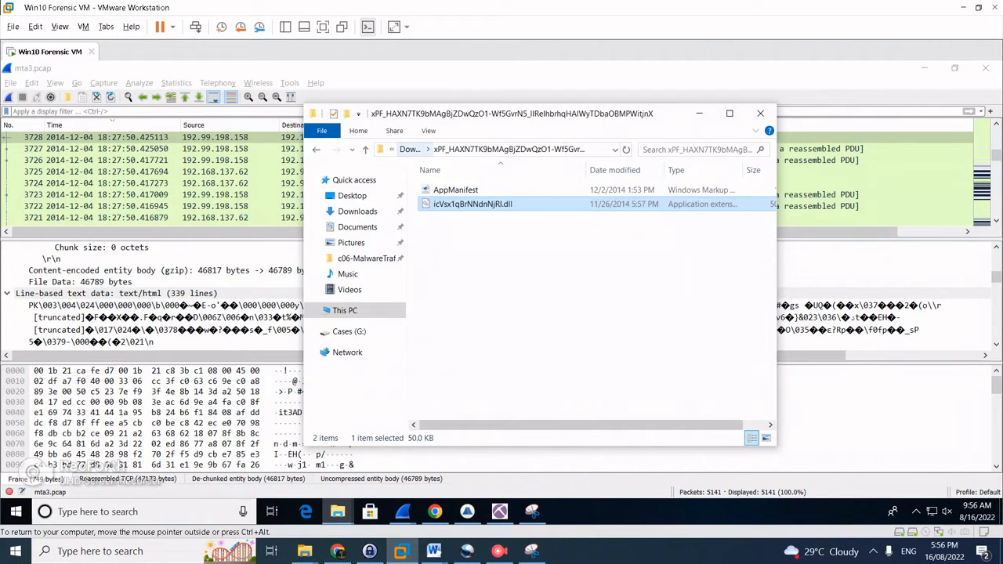
{"action": "left_click", "coordinate": [509, 290]}
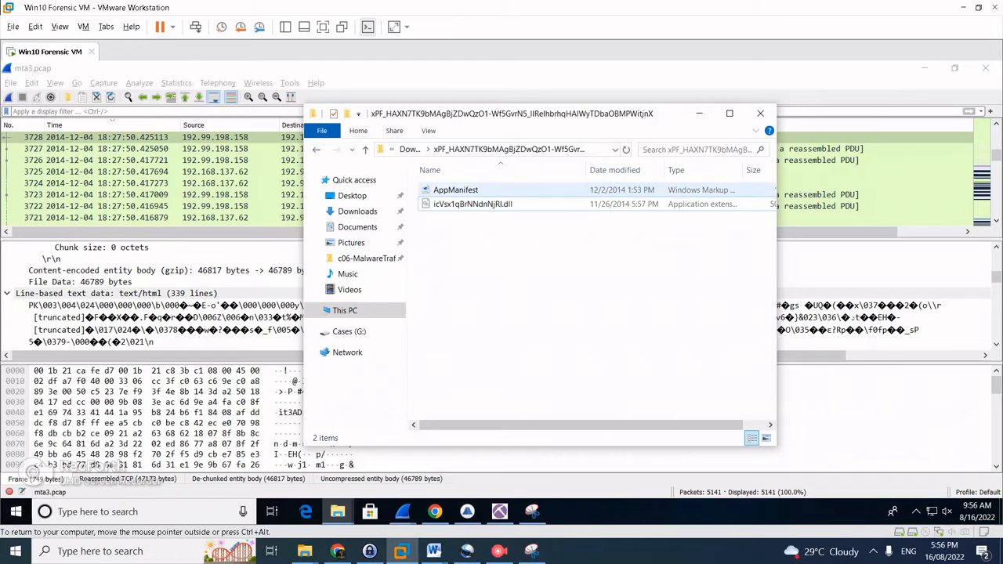
{"action": "left_click", "coordinate": [472, 204]}
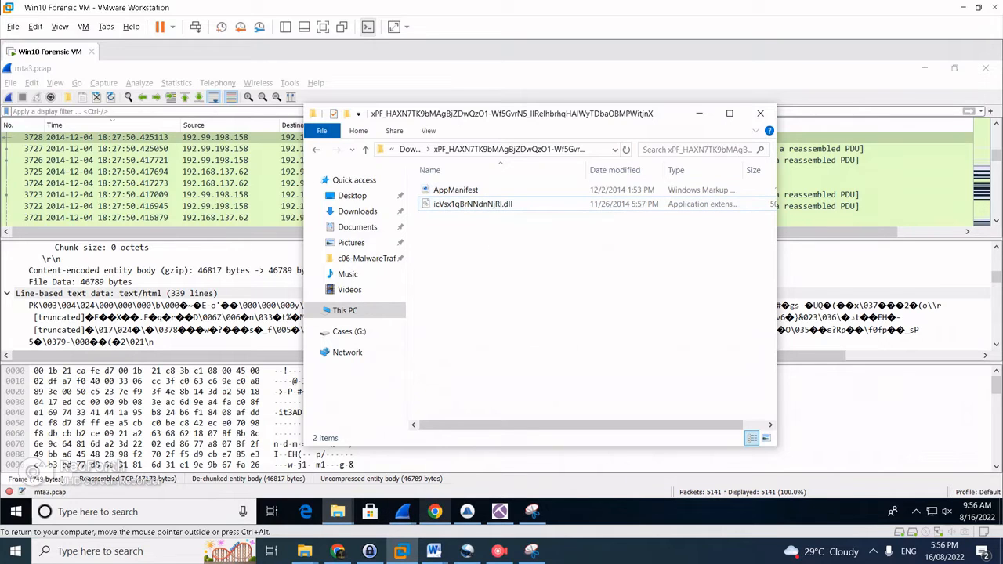
Check question #9's solved DLL name, then review VirusTotal's 45/69 malicious detections
{"action": "left_click", "coordinate": [435, 511]}
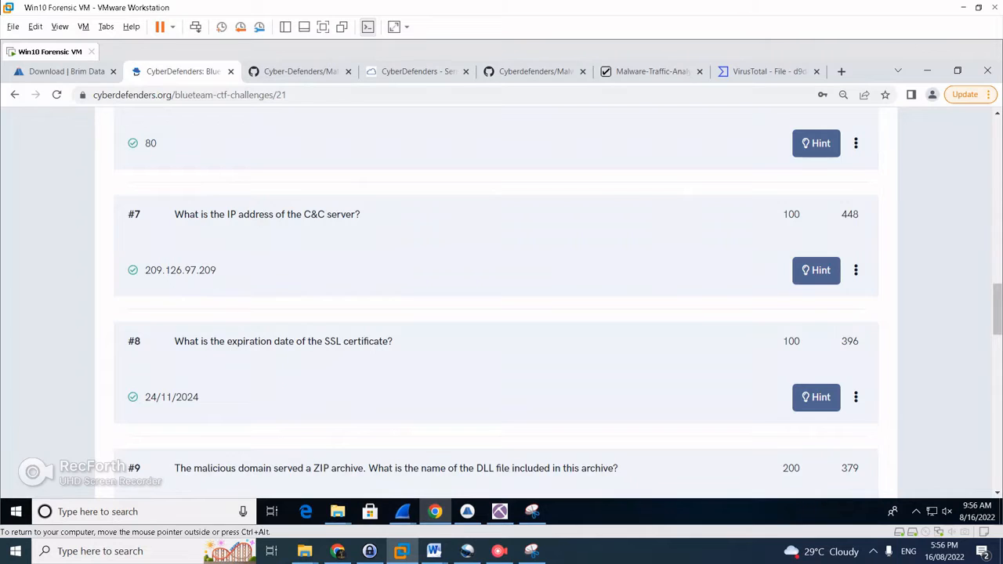
{"action": "scroll", "coordinate": [496, 303], "scroll_direction": "down", "scroll_amount": 1}
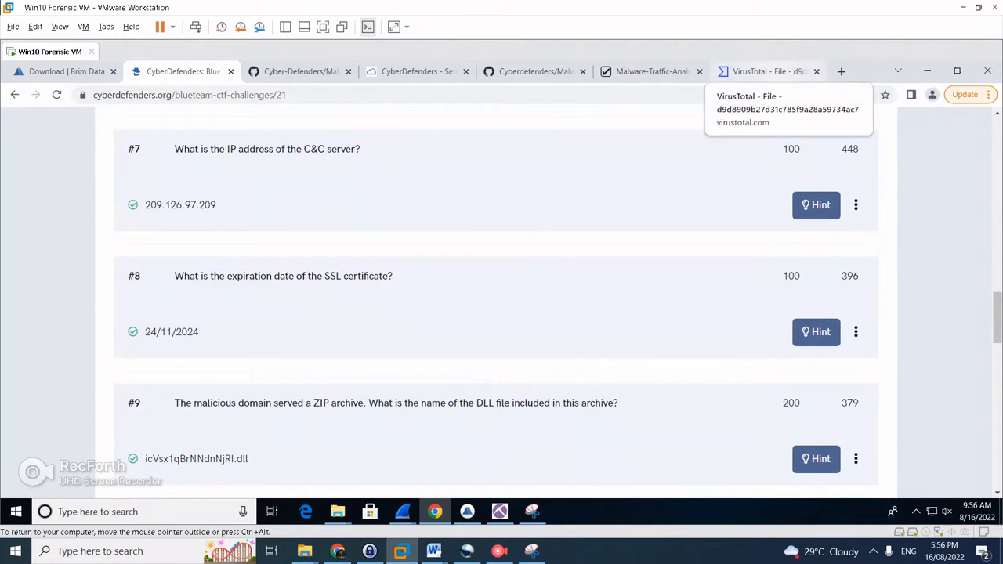
{"action": "left_click", "coordinate": [763, 71]}
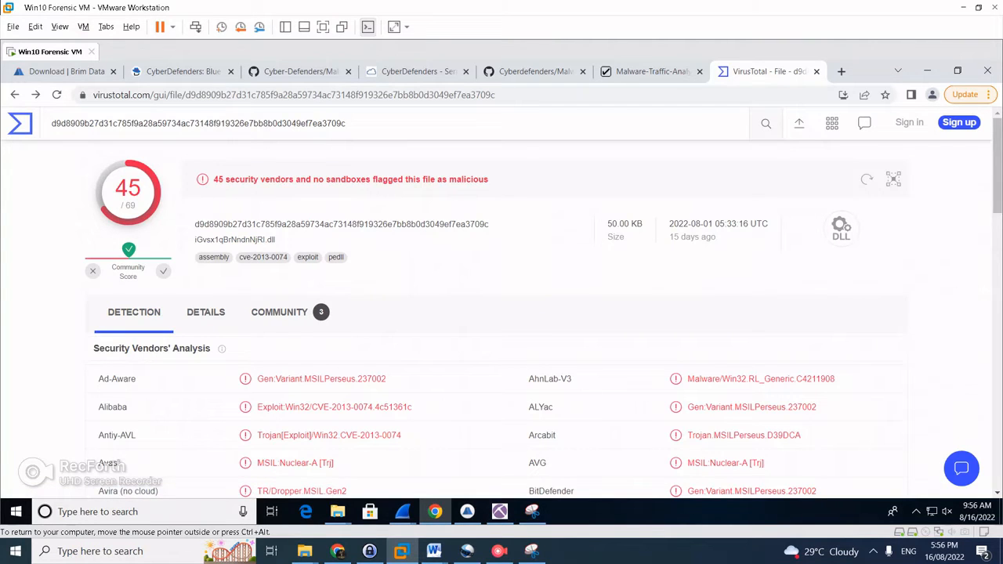
{"action": "scroll", "coordinate": [501, 313], "scroll_direction": "down", "scroll_amount": 1}
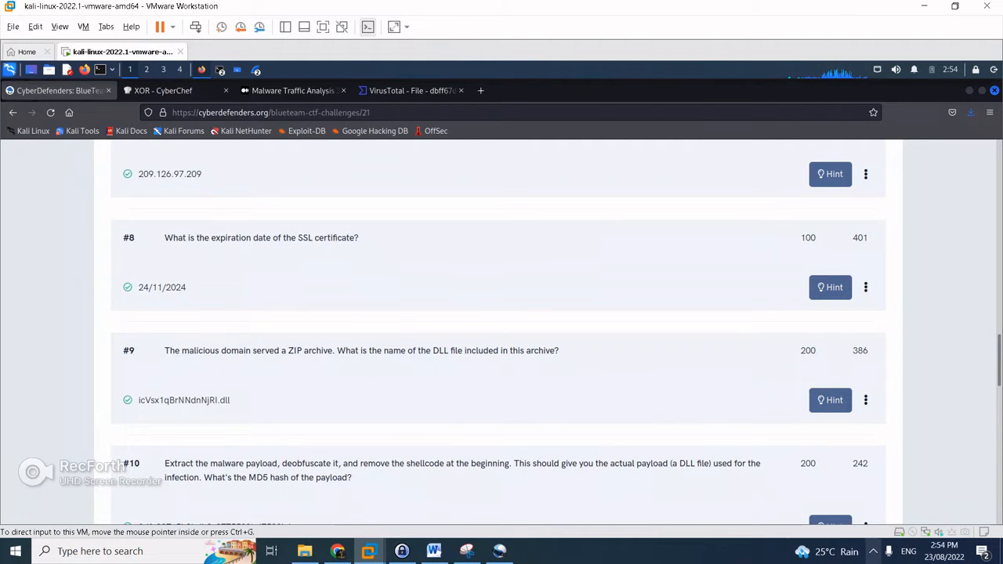
Raise the speaker volume to 100 from the system tray's volume control
{"action": "left_click", "coordinate": [873, 551]}
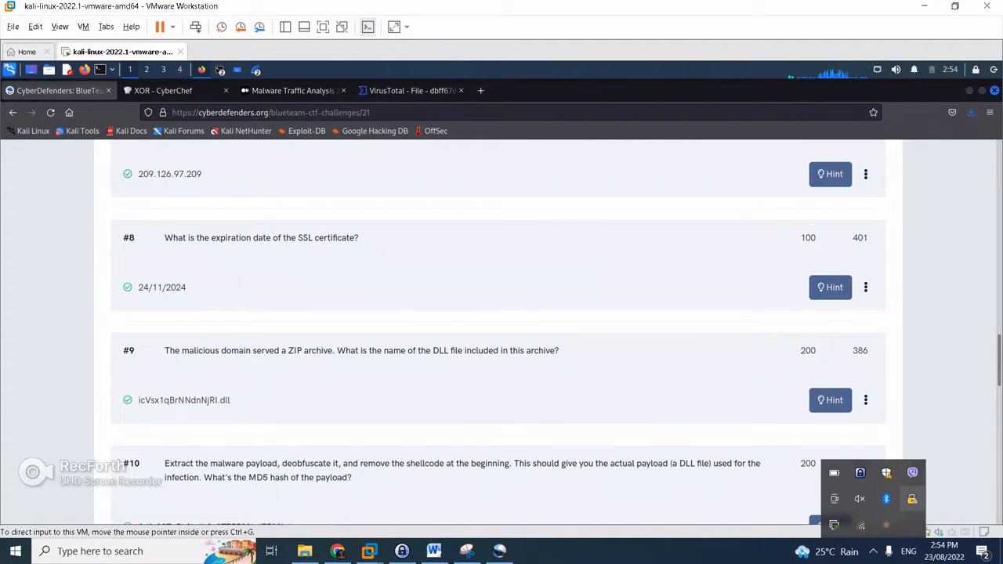
{"action": "left_click", "coordinate": [859, 498]}
{"action": "left_click_drag", "start_coordinate": [953, 520], "coordinate": [962, 521]}
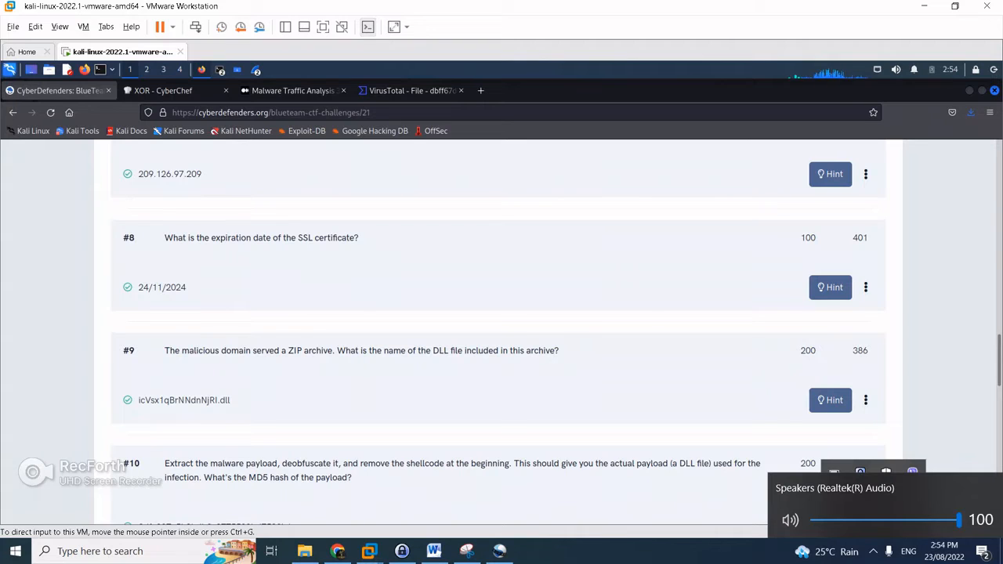
{"action": "left_click", "coordinate": [705, 376]}
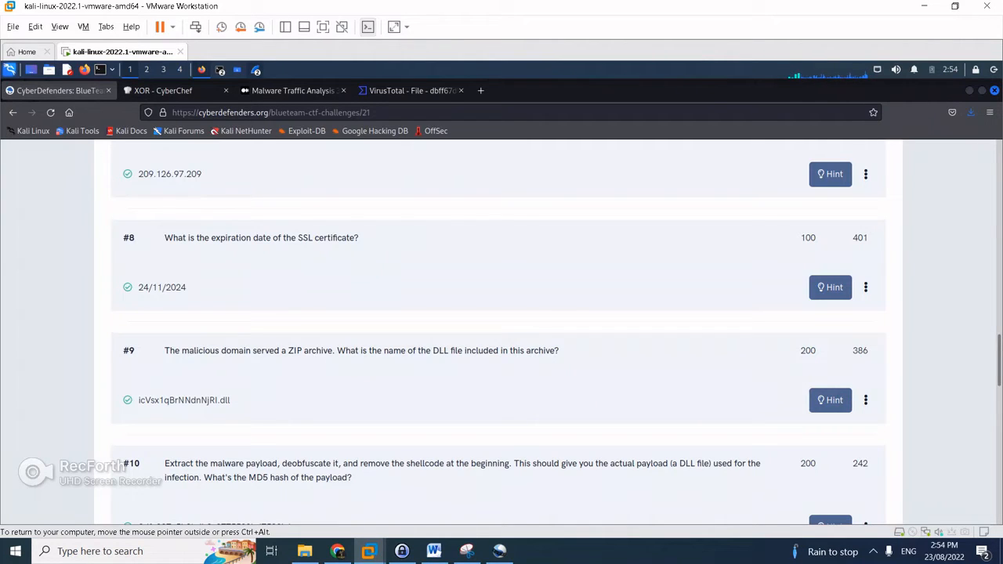
{"action": "left_click", "coordinate": [256, 70]}
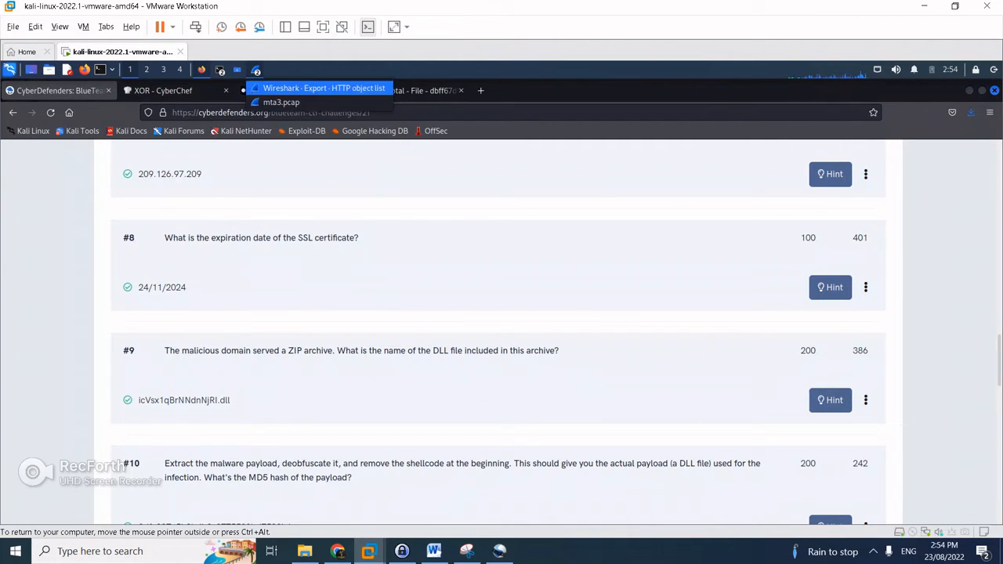
Reopen the HTTP object list filtered to 'qwe' and select packet 2957's octet-stream object
{"action": "left_click", "coordinate": [314, 88]}
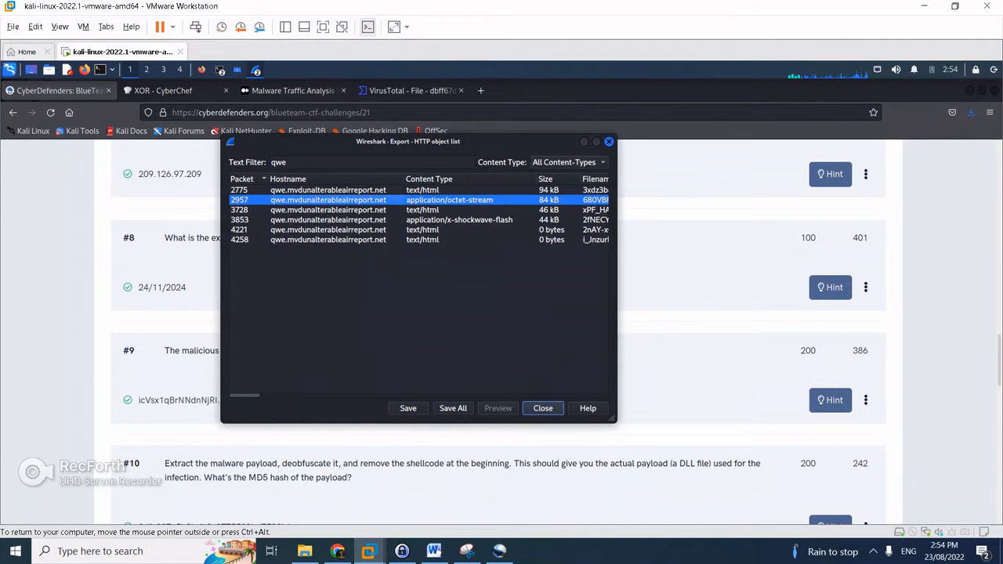
{"action": "left_click", "coordinate": [609, 141]}
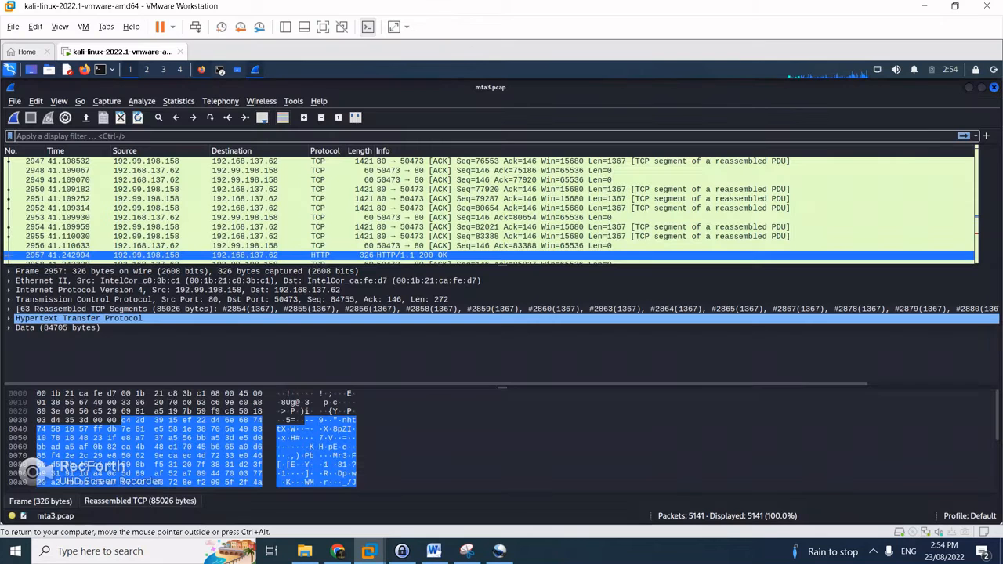
{"action": "scroll", "coordinate": [490, 208], "scroll_direction": "up", "scroll_amount": 6}
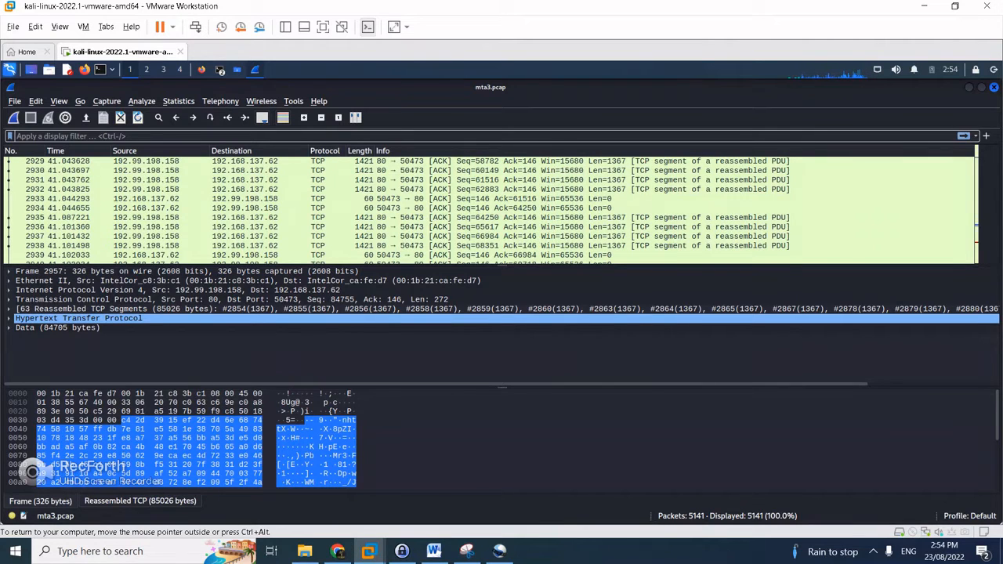
{"action": "left_click", "coordinate": [14, 101]}
{"action": "mouse_move", "coordinate": [36, 101]}
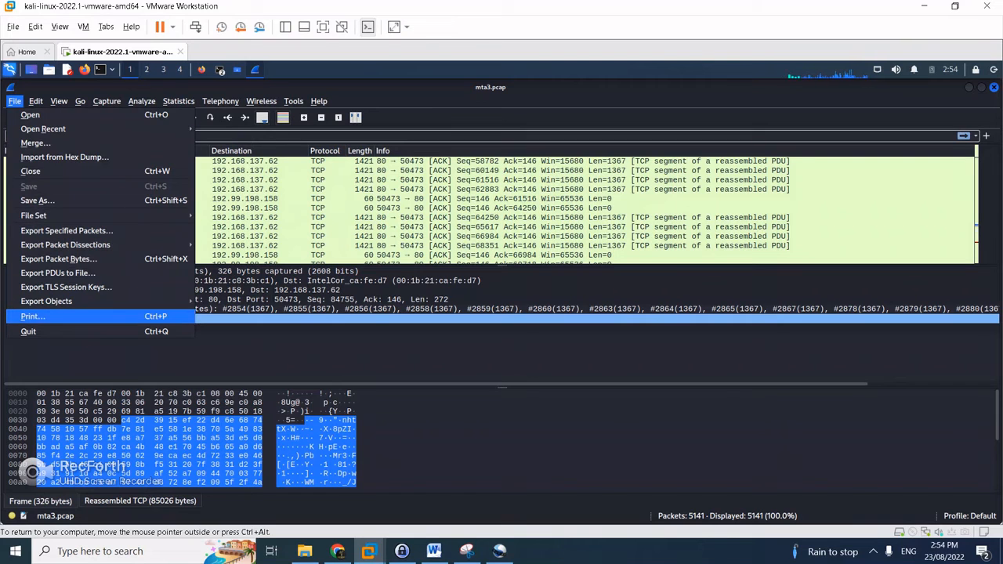
{"action": "mouse_move", "coordinate": [47, 301]}
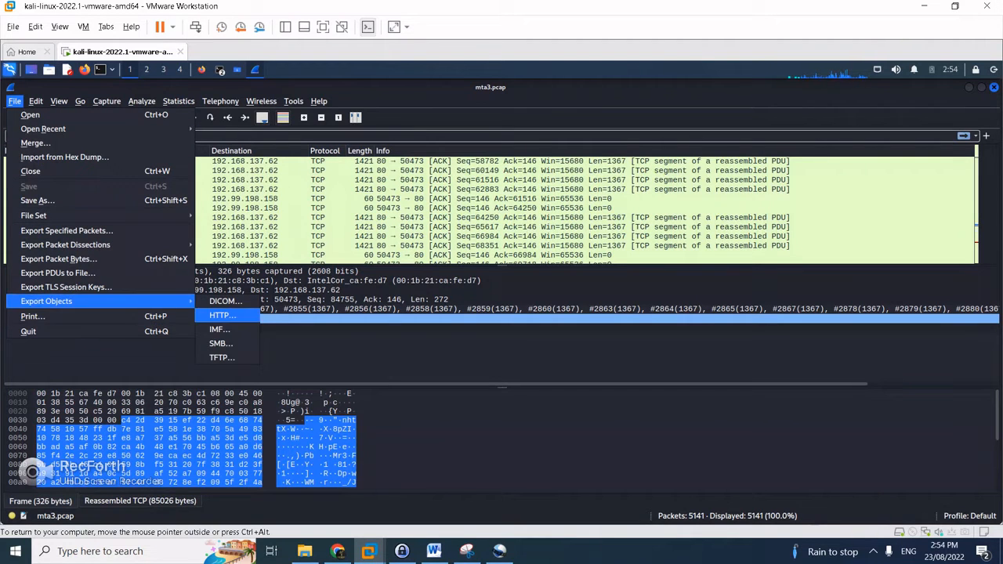
{"action": "left_click", "coordinate": [222, 315]}
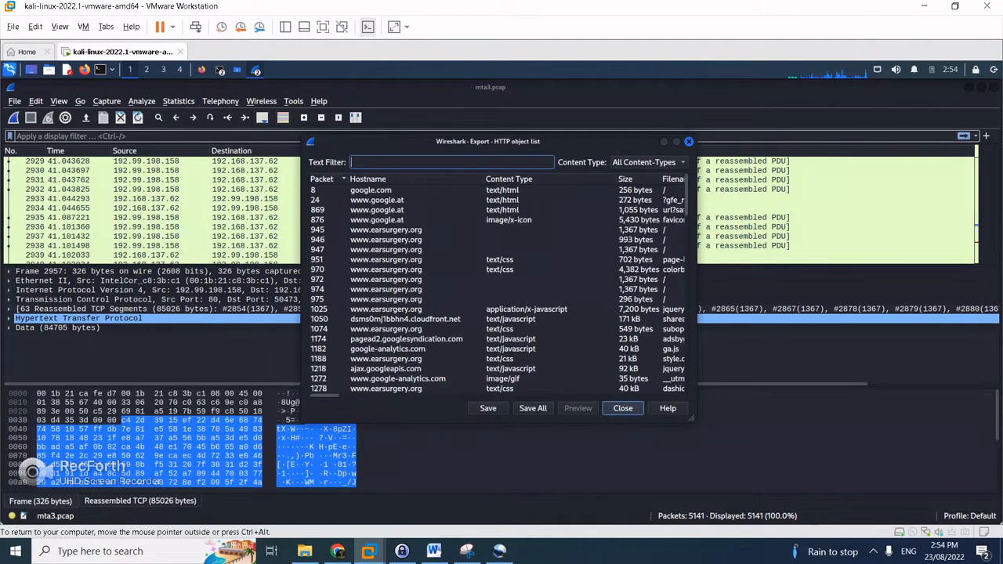
{"action": "type", "text": "qwe"}
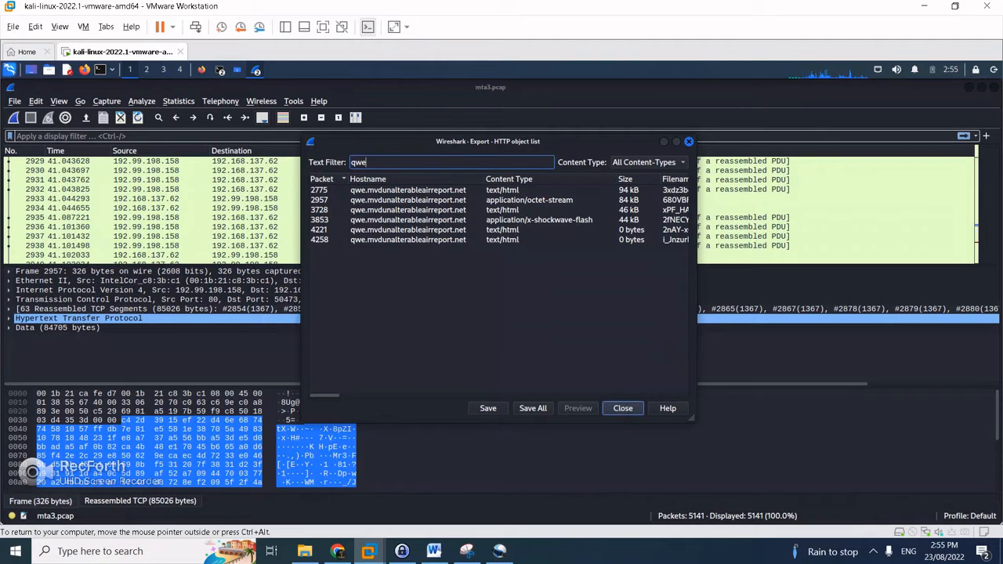
{"action": "left_click", "coordinate": [529, 200]}
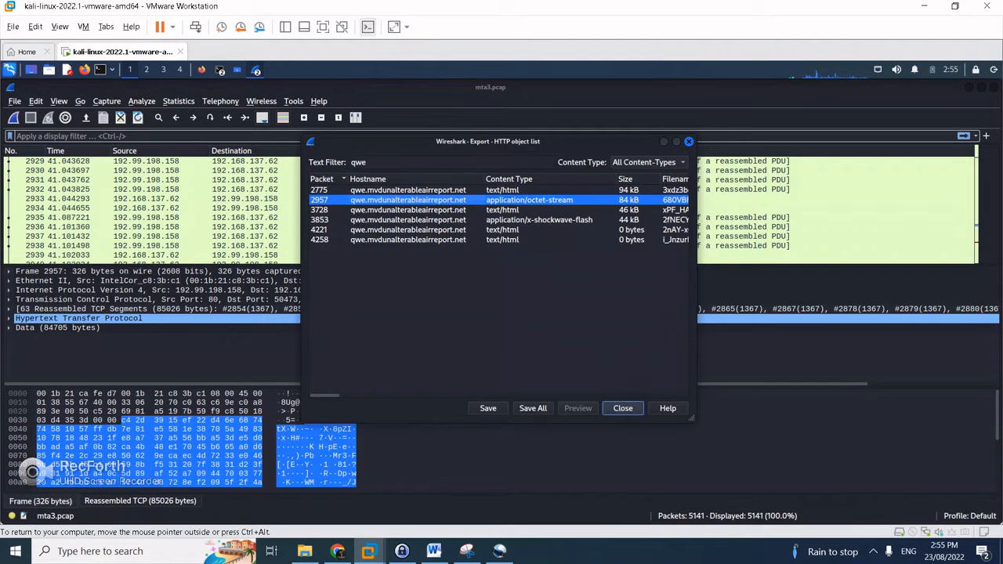
Save packet 2957's octet-stream object to Downloads, overwriting the existing same-named file
{"action": "left_click", "coordinate": [487, 408]}
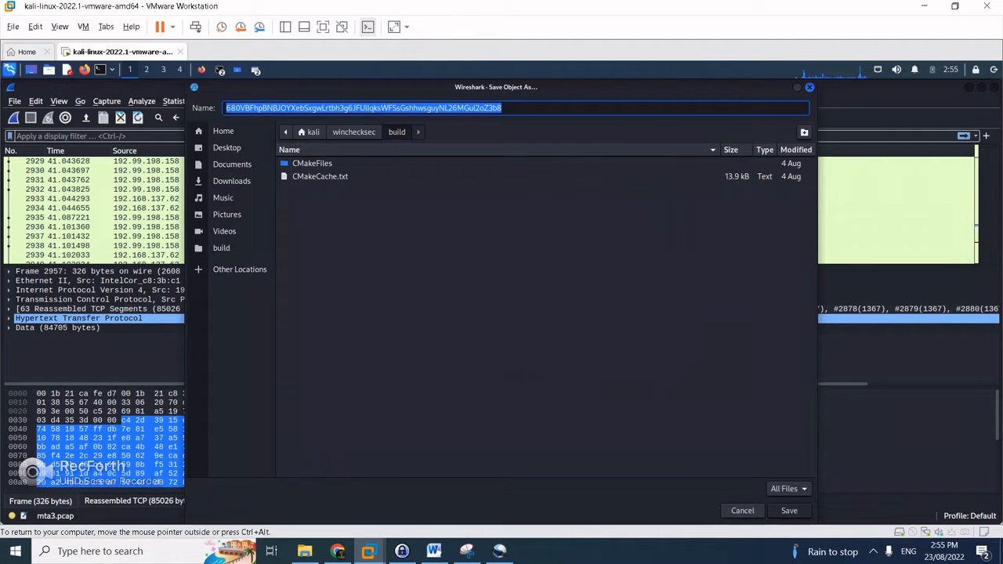
{"action": "left_click", "coordinate": [232, 181]}
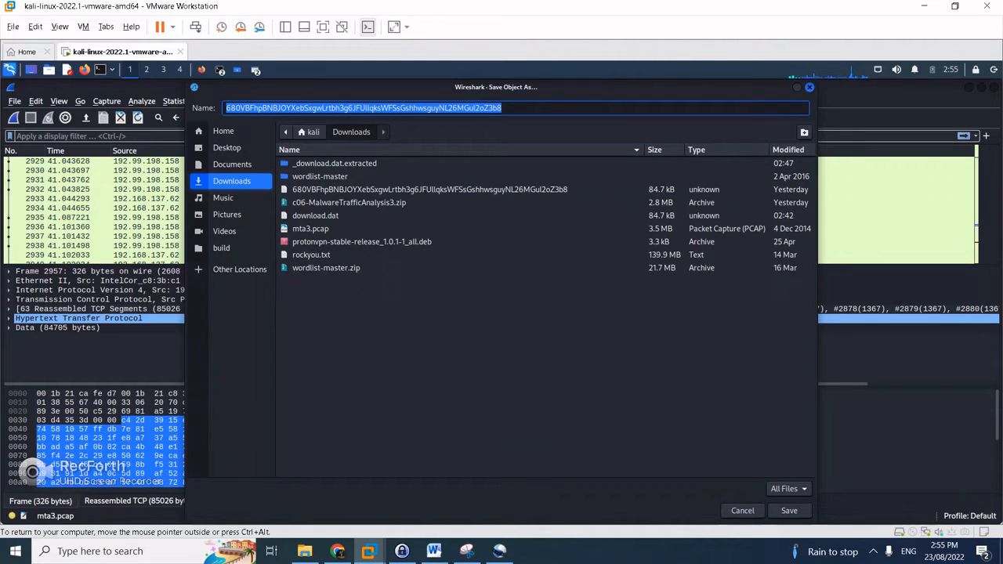
{"action": "key", "text": "Return"}
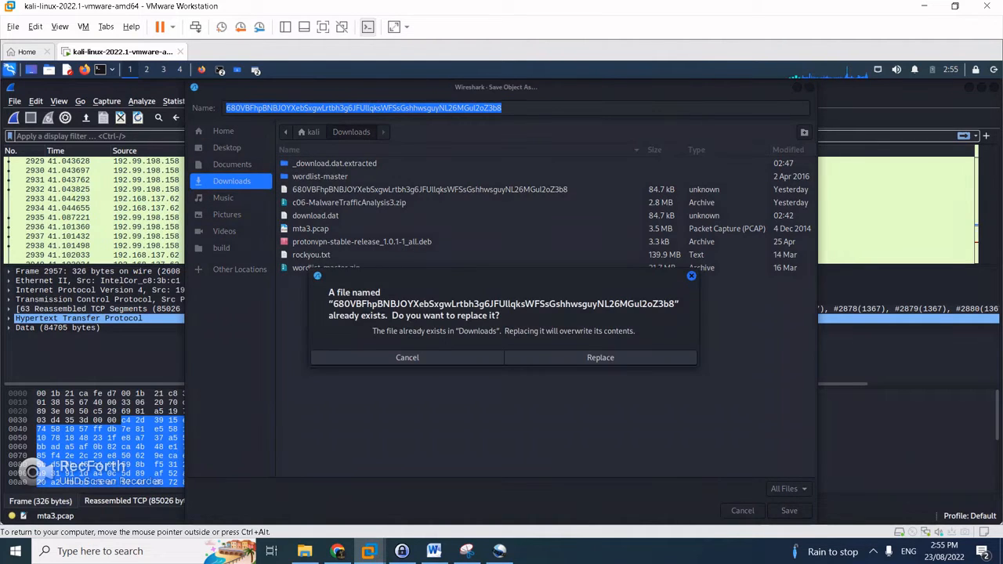
{"action": "left_click", "coordinate": [600, 357]}
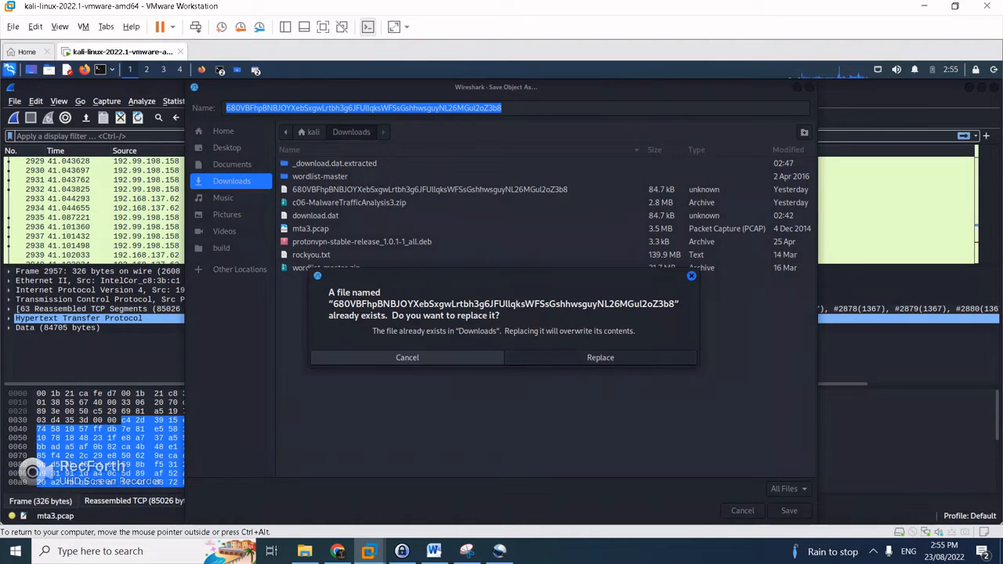
{"action": "left_click", "coordinate": [600, 357]}
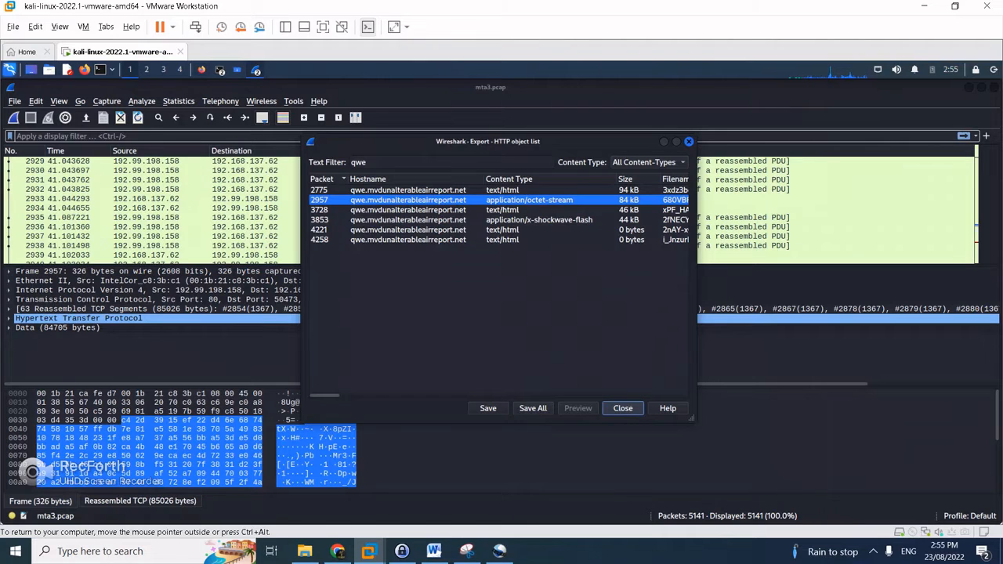
List ~/Downloads with ls and run file on the 680V… payload, which reports plain data
{"action": "left_click", "coordinate": [221, 70]}
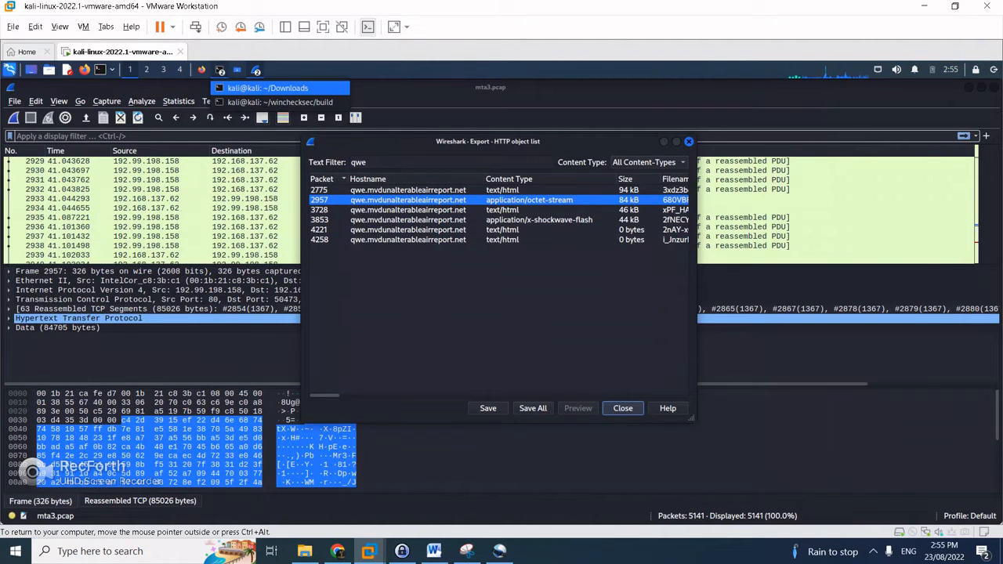
{"action": "left_click", "coordinate": [269, 87]}
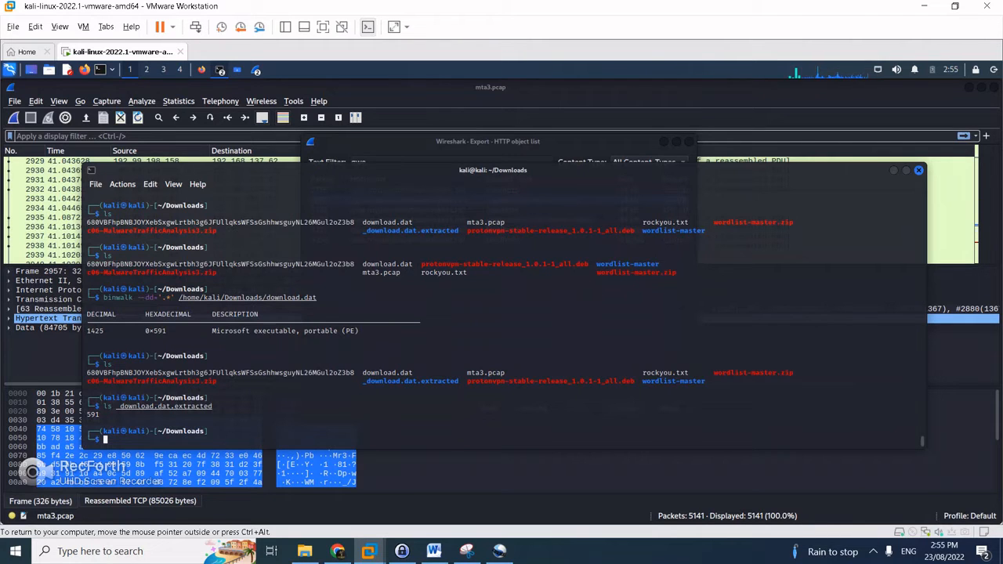
{"action": "type", "text": "ls"}
{"action": "key", "text": "Return"}
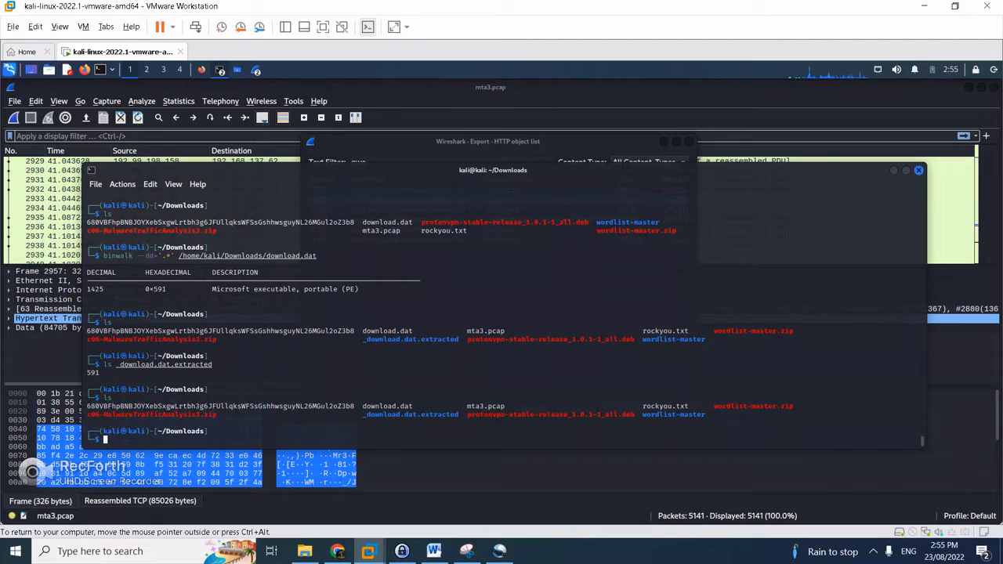
{"action": "type", "text": "file 680V"}
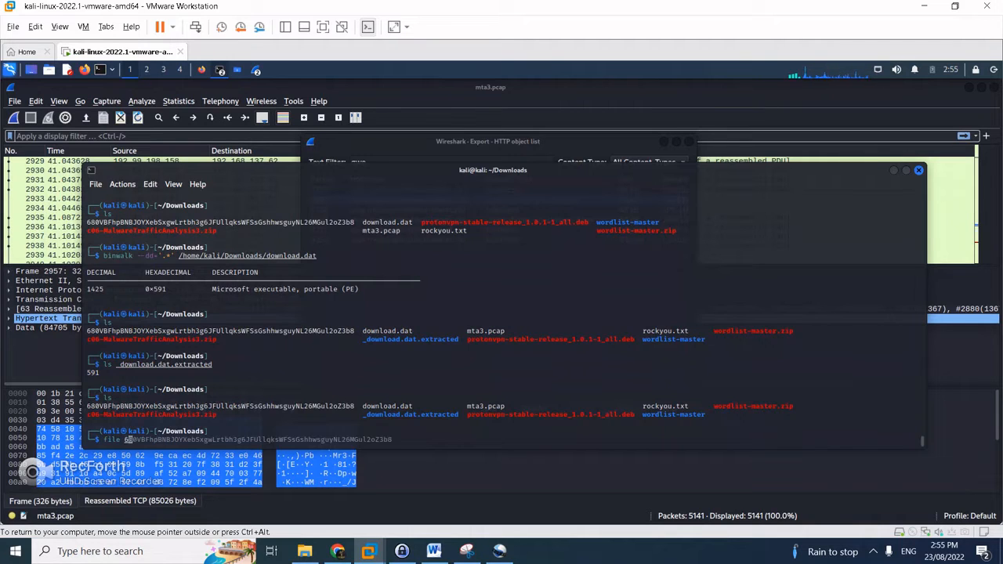
{"action": "key", "text": "Right"}
{"action": "key", "text": "Return"}
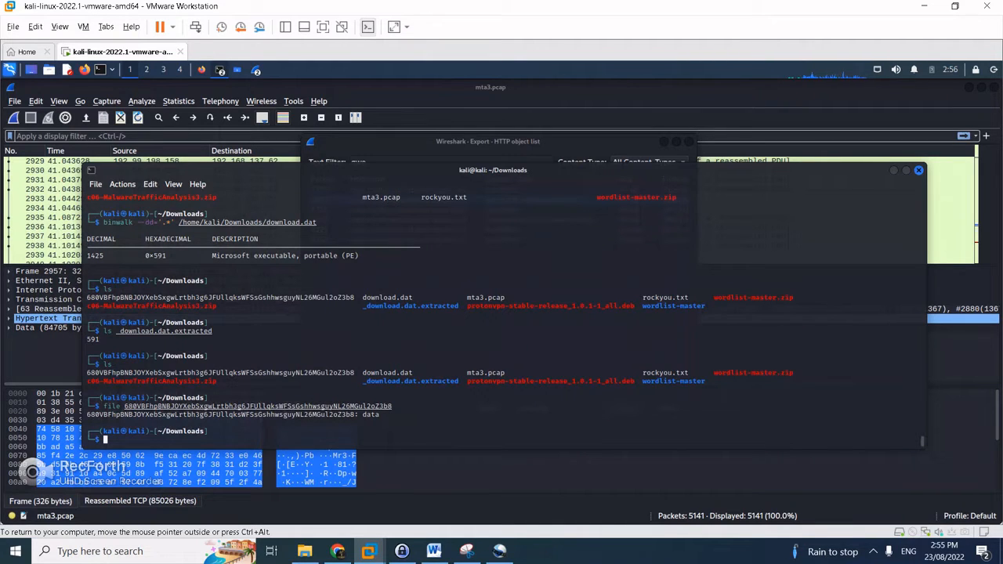
Type a hexdump command for the 680… payload file at the prompt
{"action": "type", "text": "strings"}
{"action": "key", "text": "BackSpace"}
{"action": "key", "text": "BackSpace"}
{"action": "key", "text": "BackSpace"}
{"action": "key", "text": "BackSpace"}
{"action": "key", "text": "BackSpace"}
{"action": "type", "text": "rings"}
{"action": "key", "text": "BackSpace"}
{"action": "key", "text": "BackSpace"}
{"action": "key", "text": "BackSpace"}
{"action": "key", "text": "BackSpace"}
{"action": "key", "text": "BackSpace"}
{"action": "key", "text": "BackSpace"}
{"action": "type", "text": "hexdump 680"}
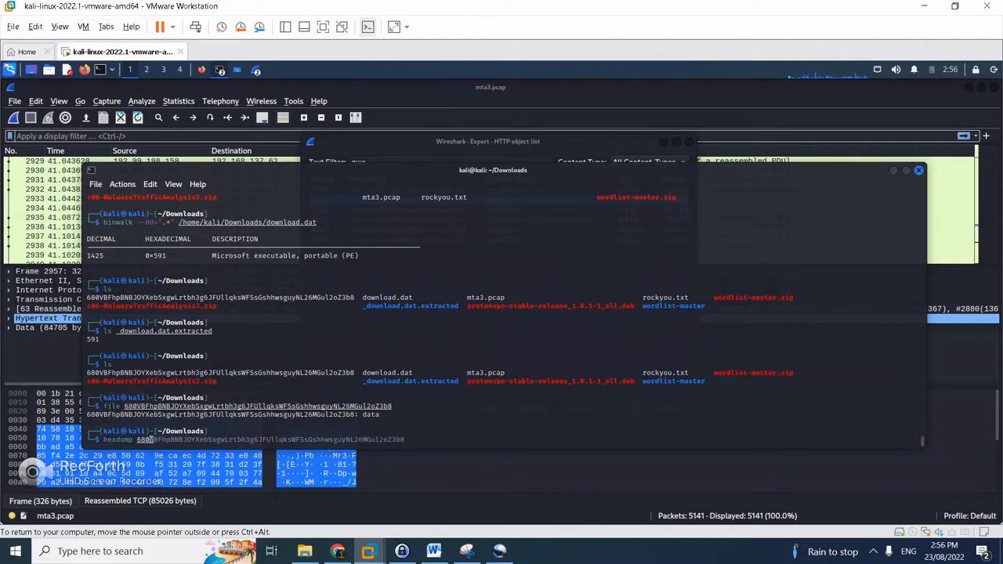
Hex-dump the 680VBF… payload, then reopen the same file in hexeditor
{"action": "key", "text": "Tab"}
{"action": "key", "text": "Return"}
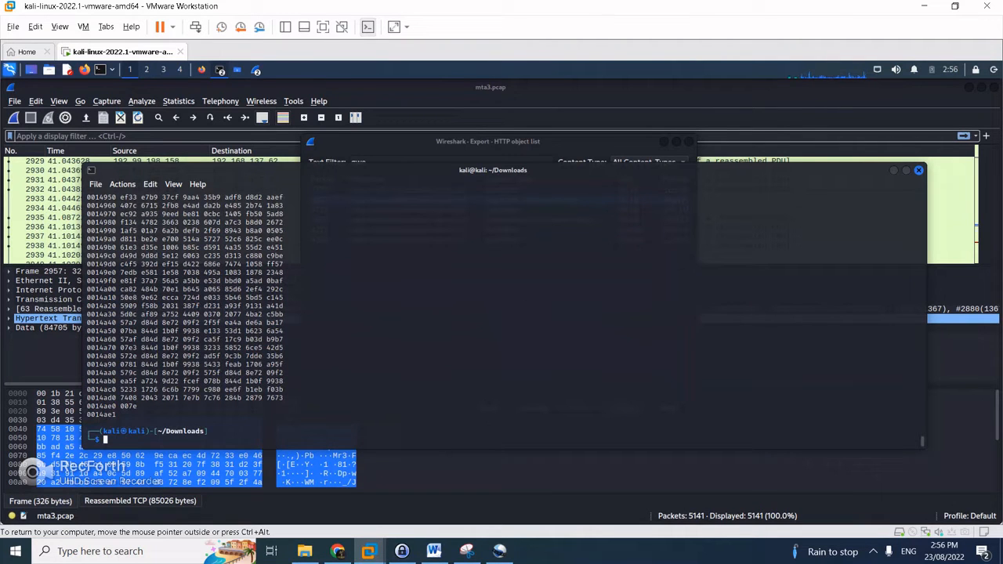
{"action": "key", "text": "Up"}
{"action": "key", "text": "ctrl+Left"}
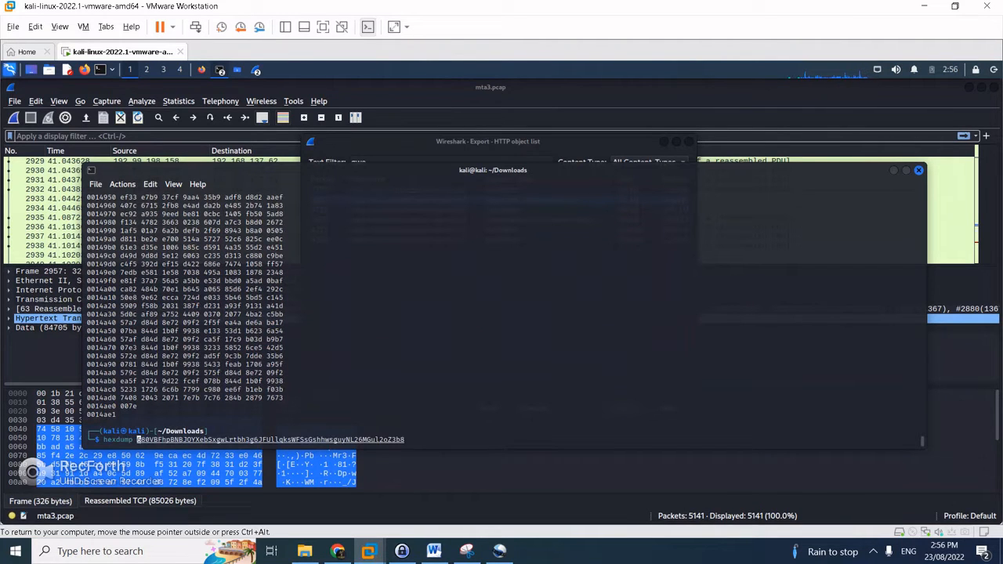
{"action": "key", "text": "BackSpace"}
{"action": "key", "text": "BackSpace"}
{"action": "key", "text": "BackSpace"}
{"action": "key", "text": "BackSpace"}
{"action": "type", "text": "ed"}
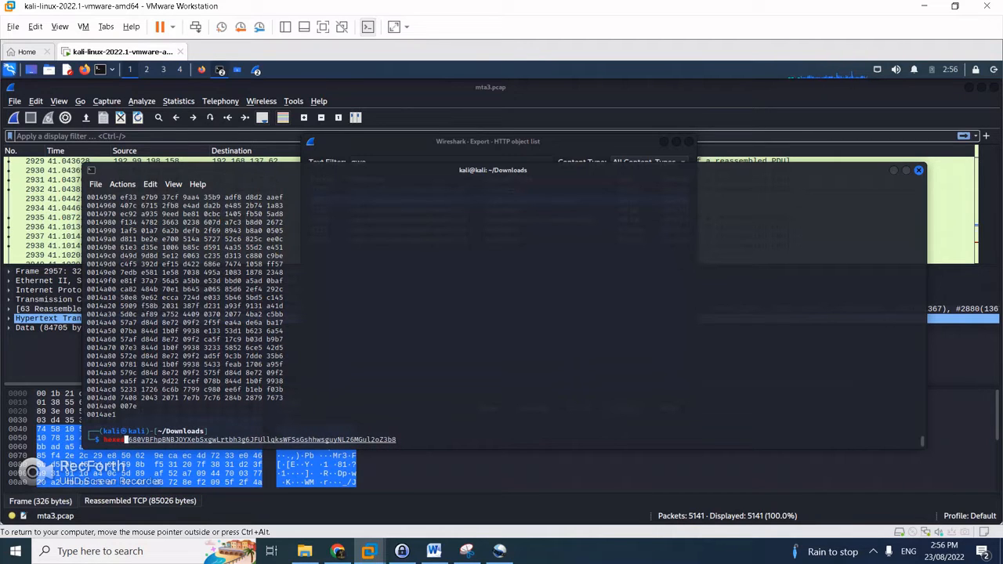
{"action": "type", "text": "itor"}
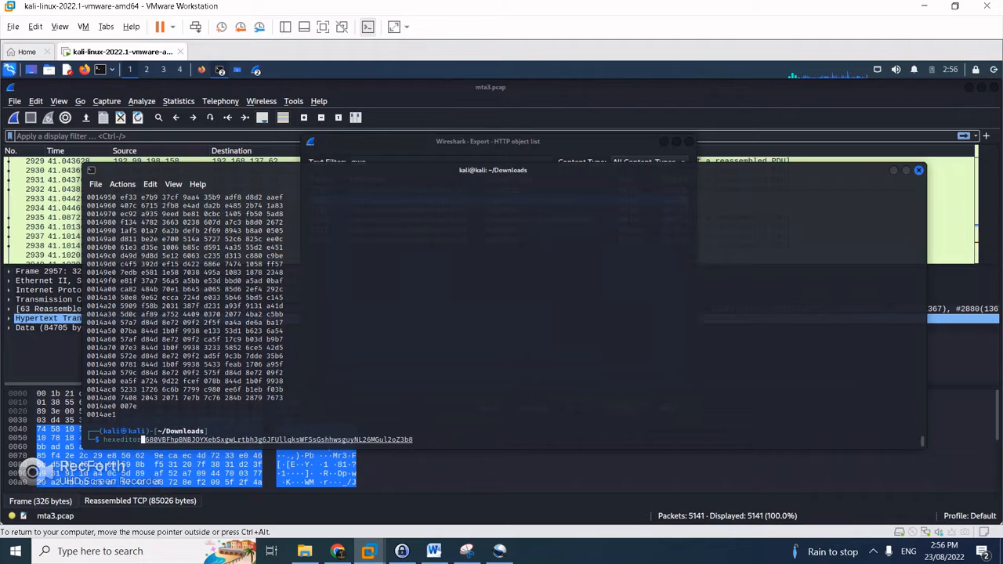
{"action": "key", "text": "Return"}
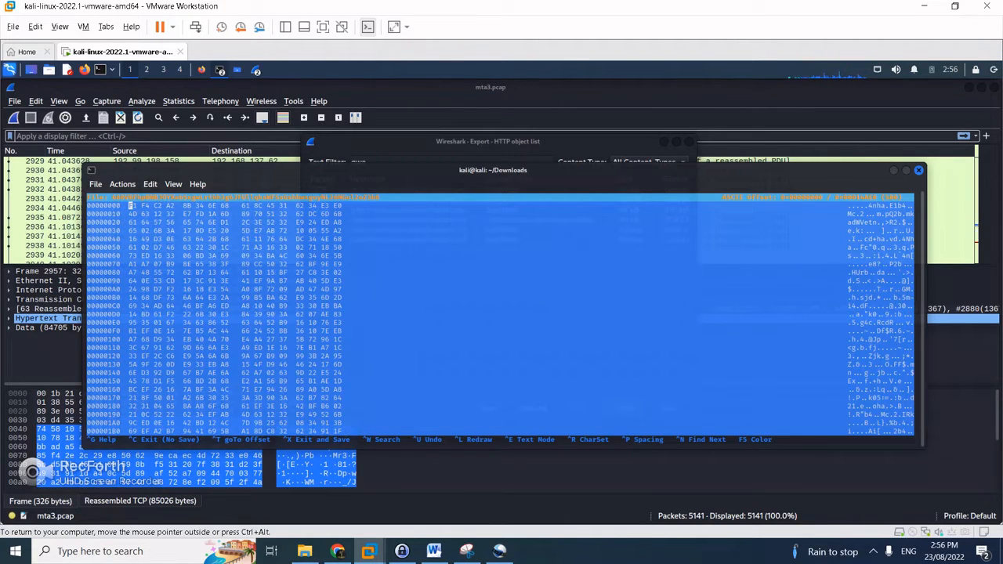
Page through the payload bytes to offset 0xA20, revealing the repeating adR2b4nh pattern
{"action": "key", "text": "Page_Down"}
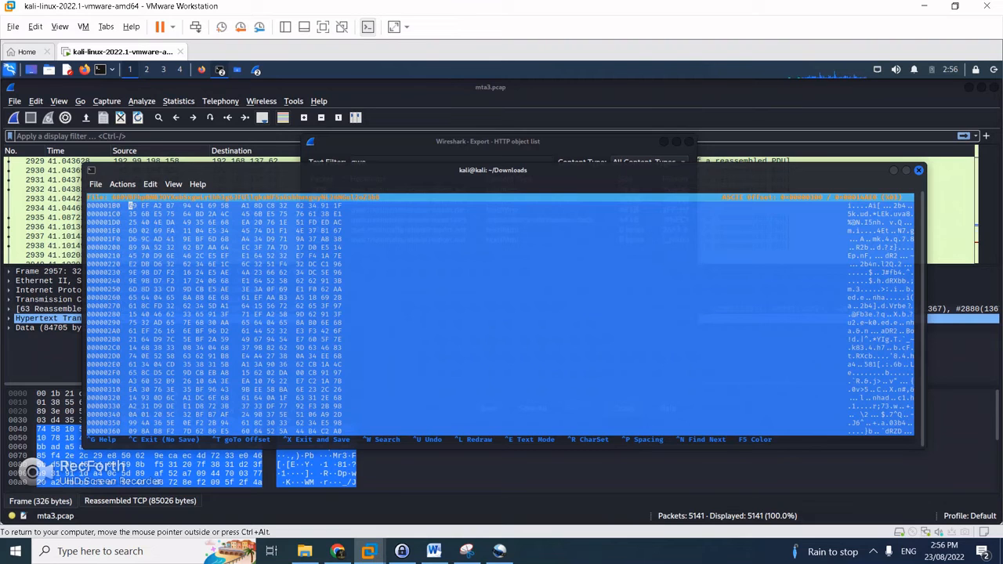
{"action": "key", "text": "Page_Down"}
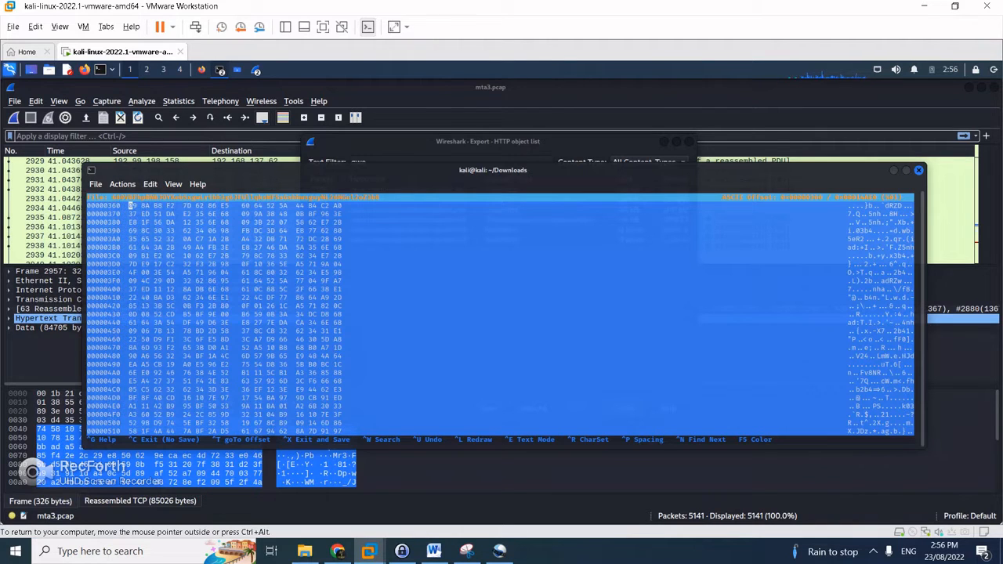
{"action": "key", "text": "Page_Down"}
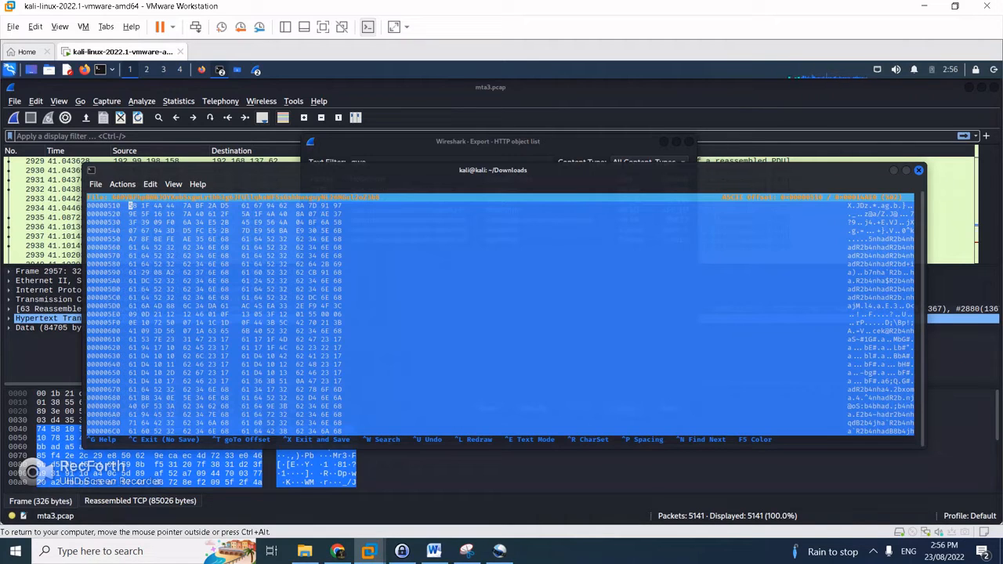
{"action": "key", "text": "Page_Down"}
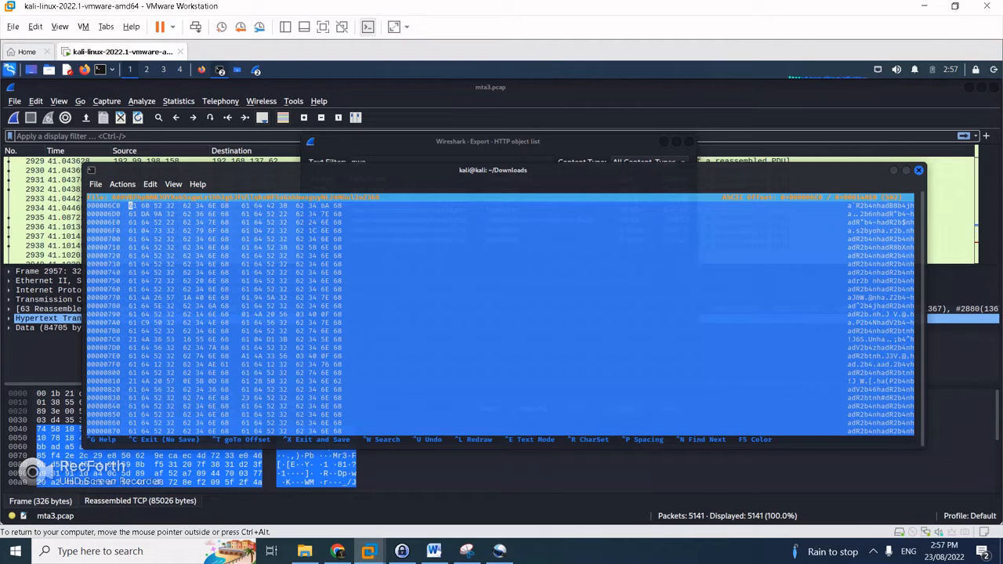
{"action": "key", "text": "Page_Down"}
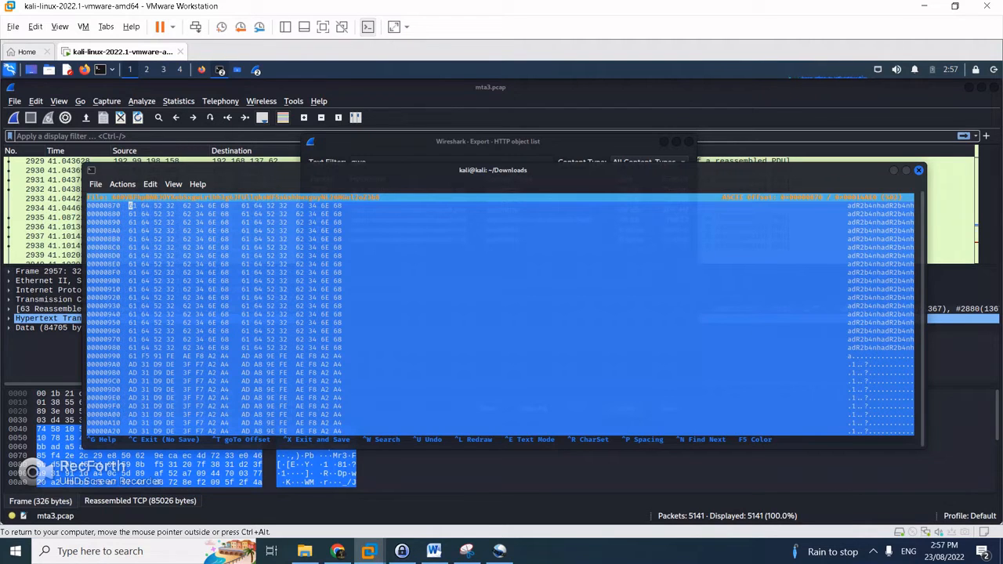
{"action": "key", "text": "Page_Down"}
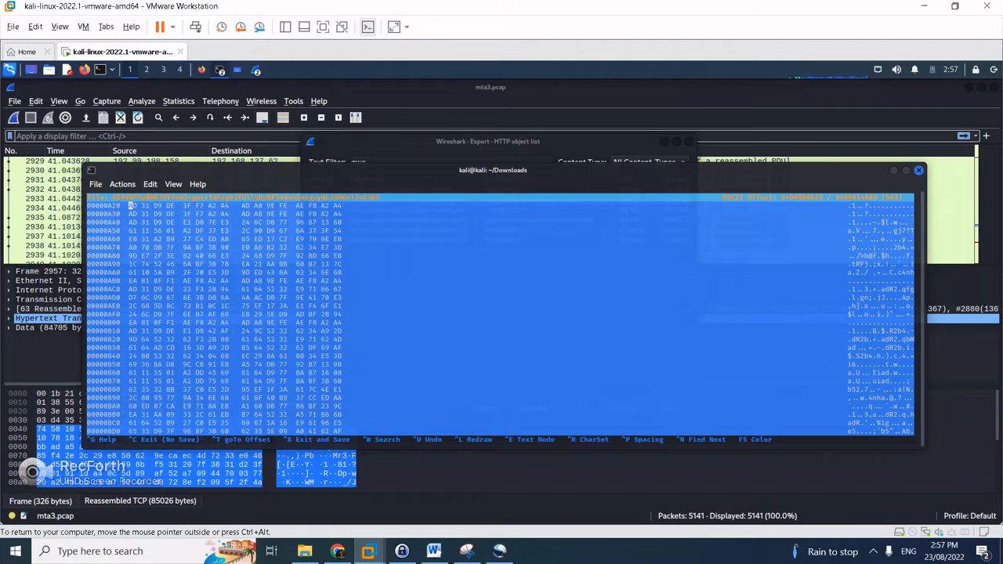
{"action": "left_click", "coordinate": [201, 69]}
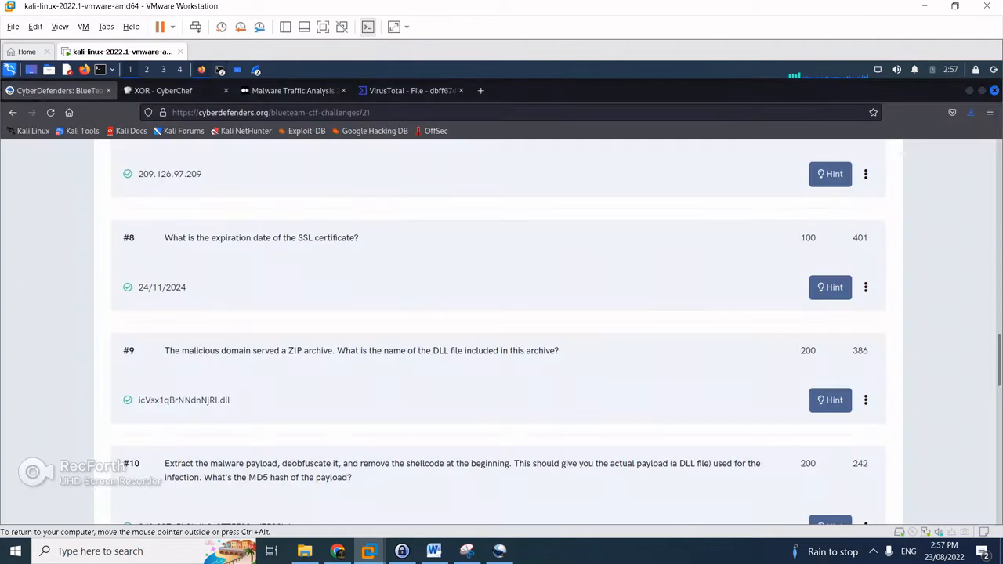
Open Google in a new tab and begin the query 'angler exploit EK'
{"action": "key", "text": "ctrl+t"}
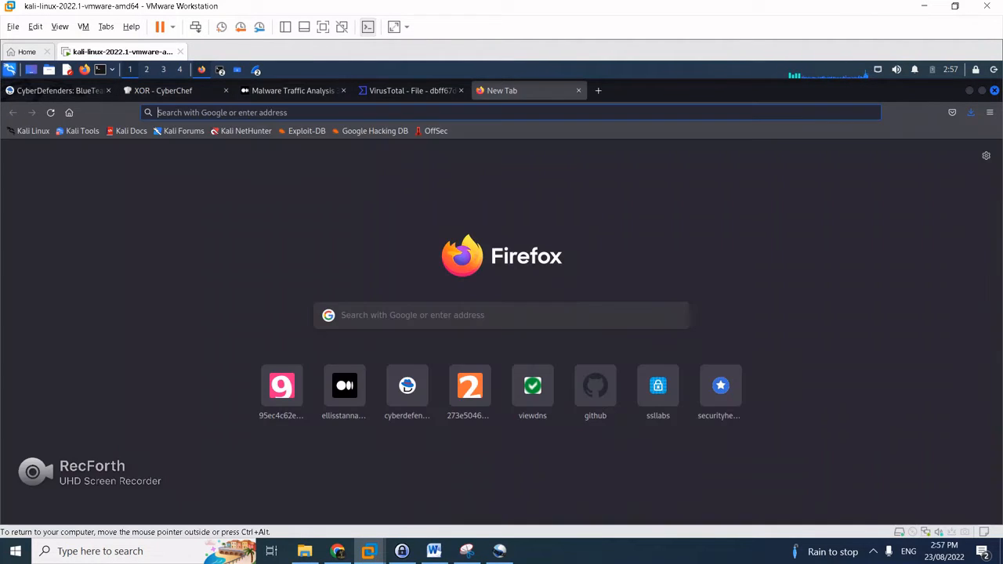
{"action": "type", "text": "google"}
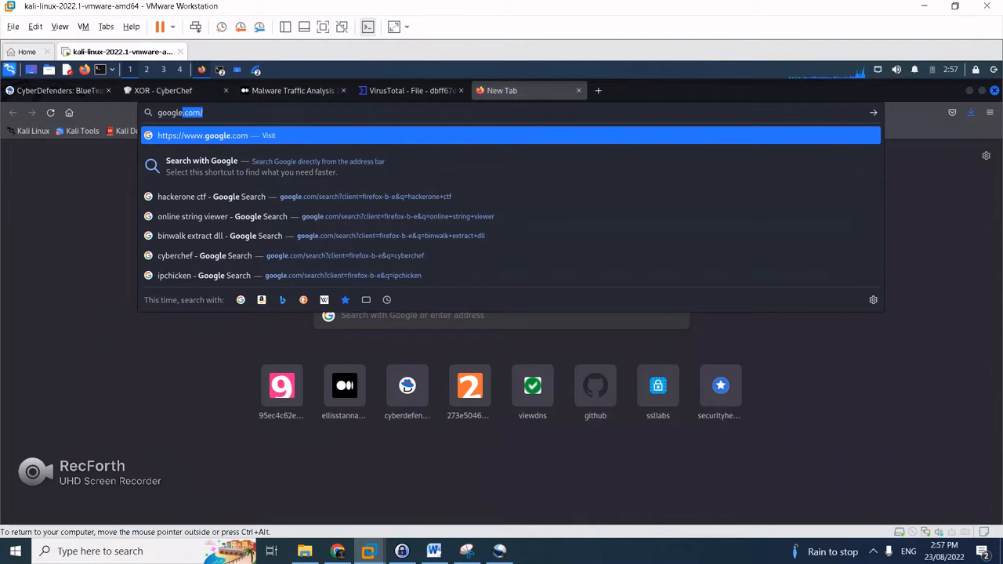
{"action": "key", "text": "Return"}
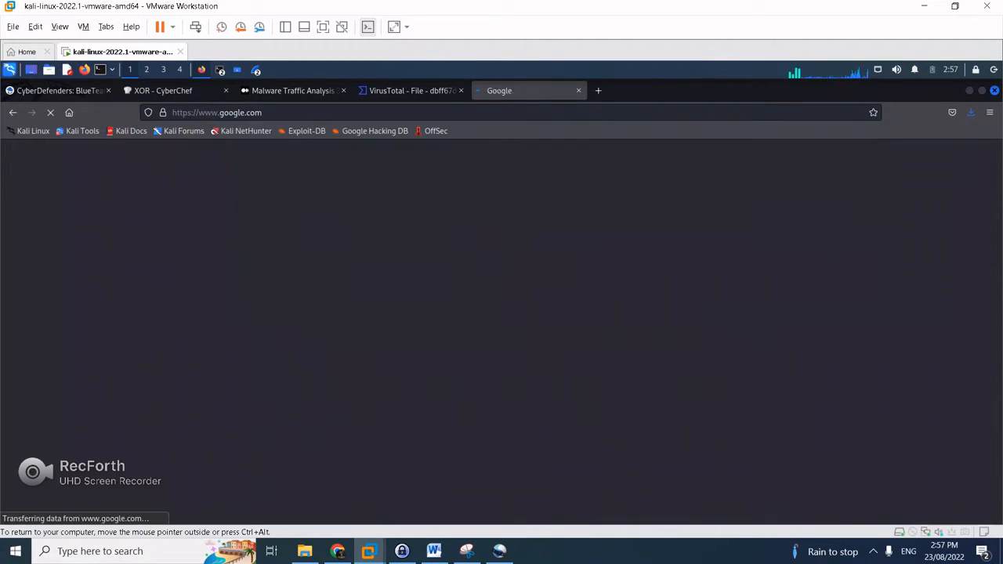
{"action": "type", "text": "angler"}
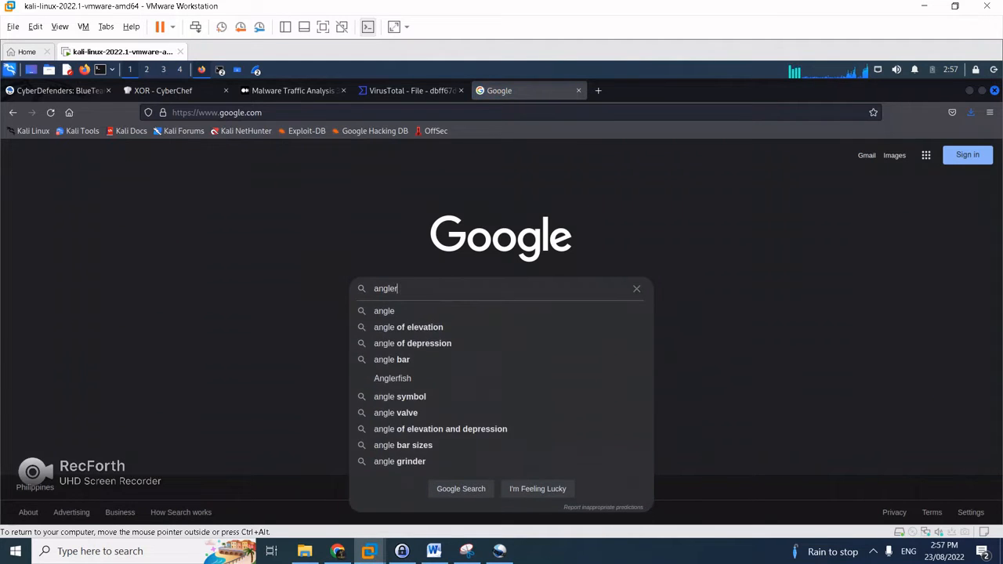
{"action": "type", "text": " exploit"}
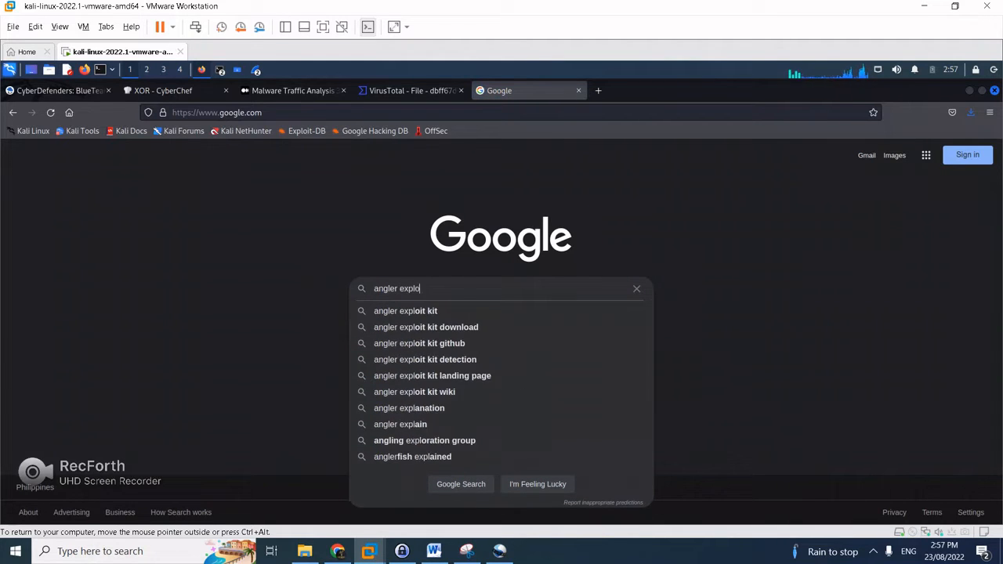
{"action": "type", "text": "EK"}
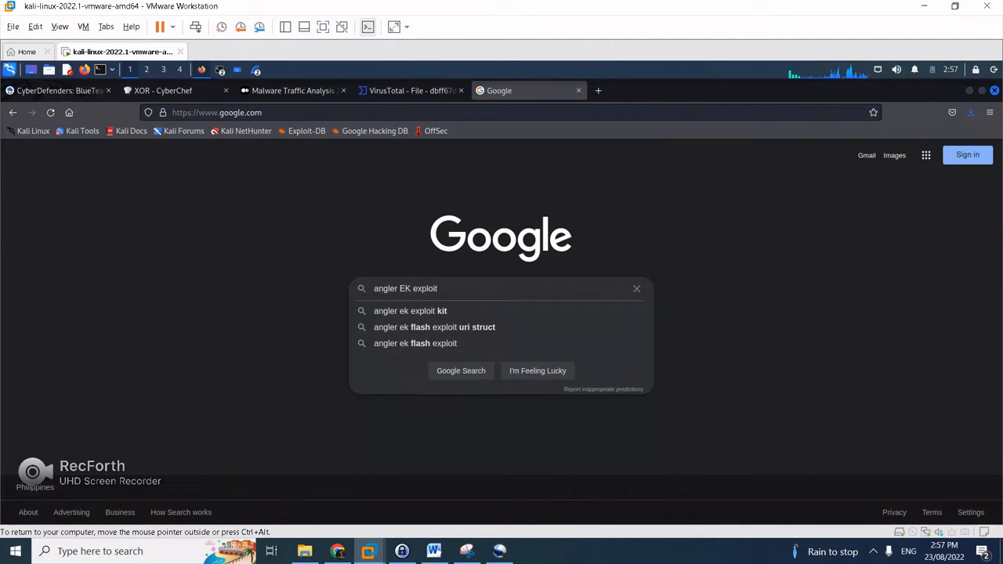
Add 'adR2b4' from the hex editor's repeating bytes to the query and search
{"action": "key", "text": "alt+Tab"}
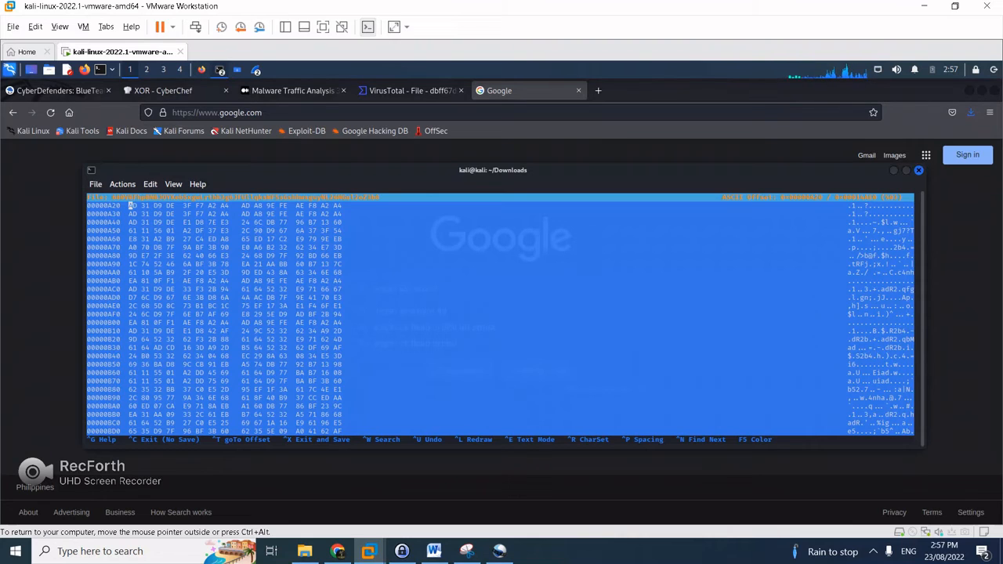
{"action": "key", "text": "Page_Down"}
{"action": "key", "text": "Page_Down"}
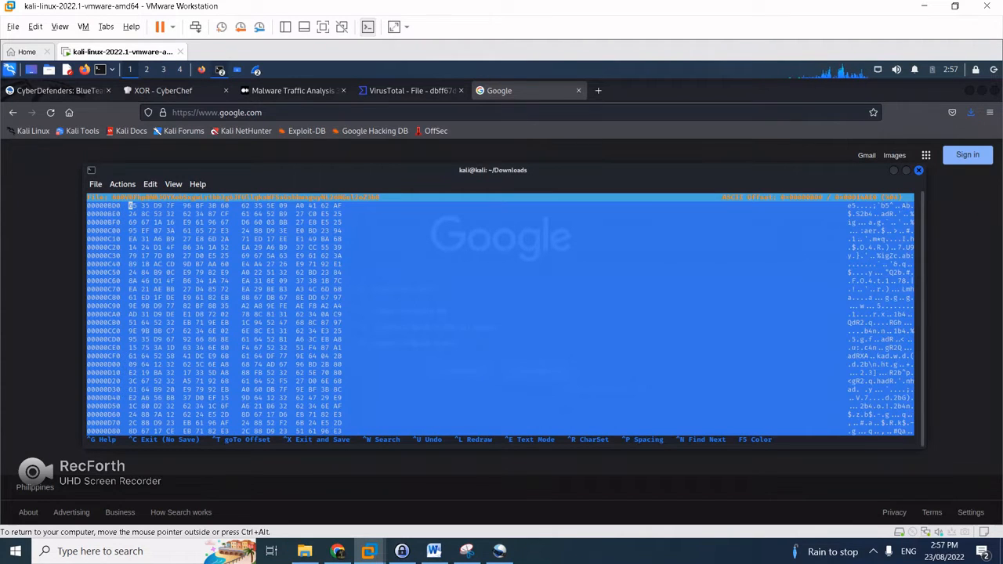
{"action": "key", "text": "Page_Down"}
{"action": "key", "text": "Page_Down"}
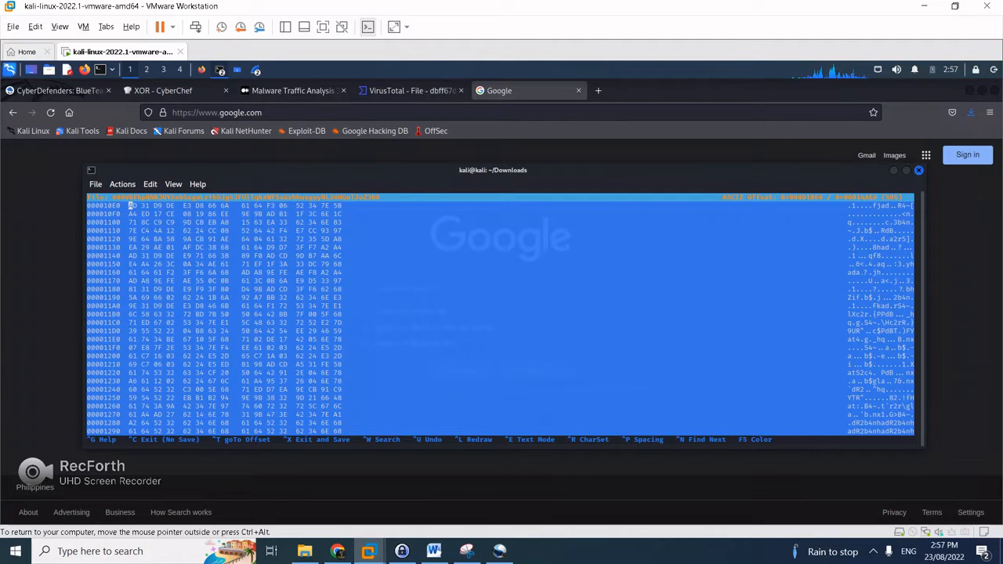
{"action": "key", "text": "alt+Tab"}
{"action": "type", "text": "ad"}
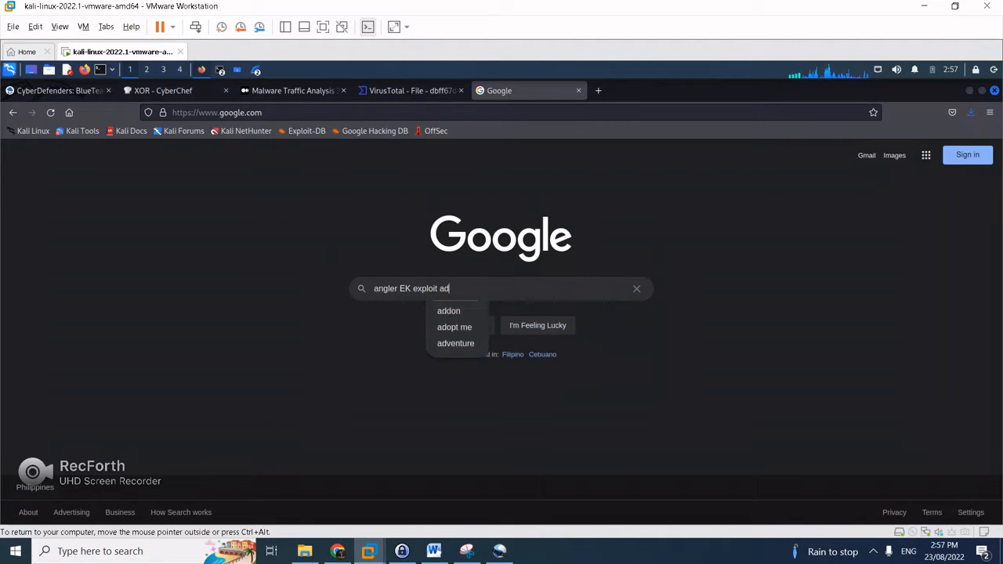
{"action": "key", "text": "alt+Tab"}
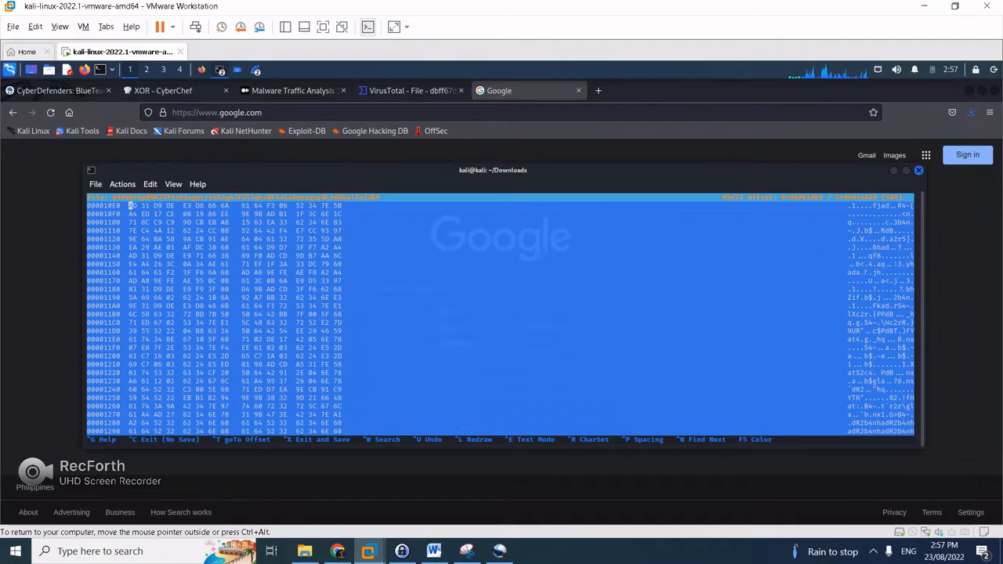
{"action": "key", "text": "alt+Tab"}
{"action": "type", "text": "R2b4"}
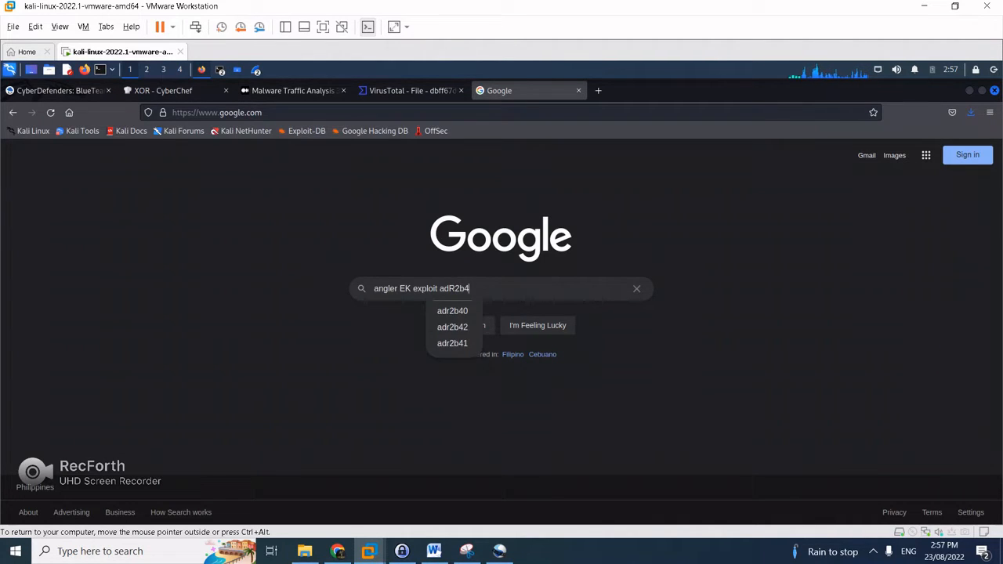
{"action": "key", "text": "Return"}
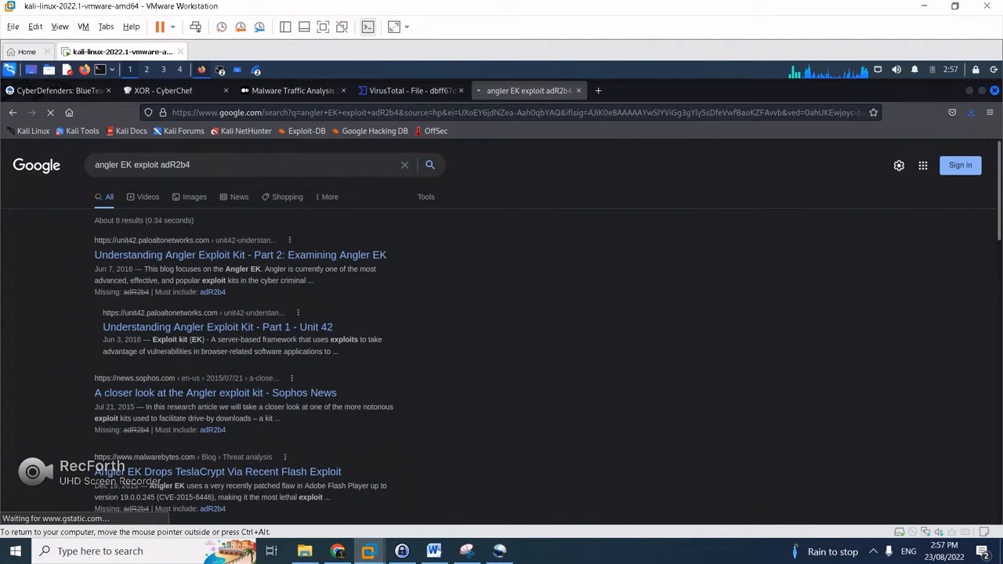
Append 'nh' so the query reads 'angler EK exploit adR2b4nh' and rerun it
{"action": "scroll", "coordinate": [275, 258], "scroll_direction": "down", "scroll_amount": 1}
{"action": "scroll", "coordinate": [274, 259], "scroll_direction": "up", "scroll_amount": 1}
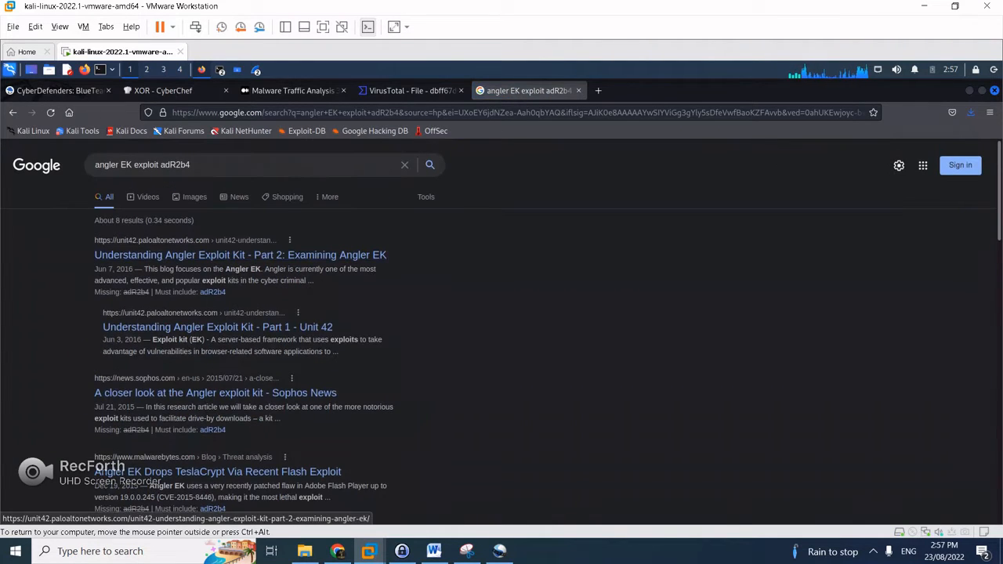
{"action": "left_click", "coordinate": [223, 164]}
{"action": "key", "text": "alt+Tab"}
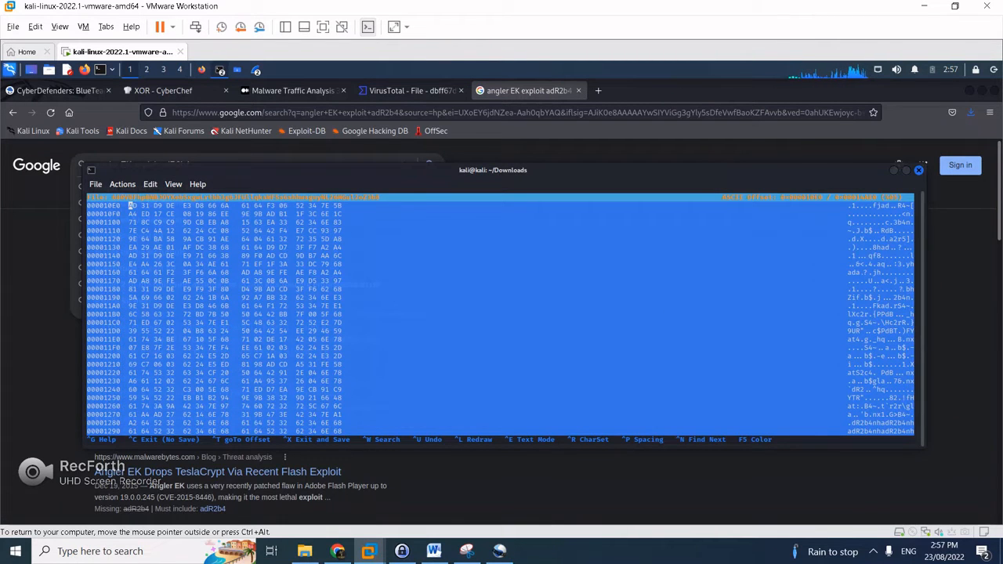
{"action": "key", "text": "alt+Tab"}
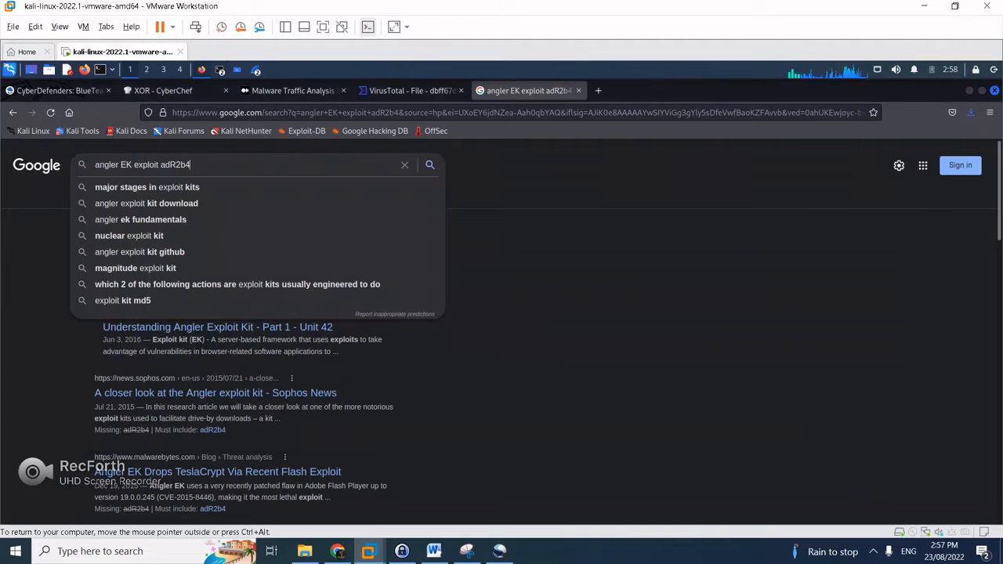
{"action": "type", "text": "nh"}
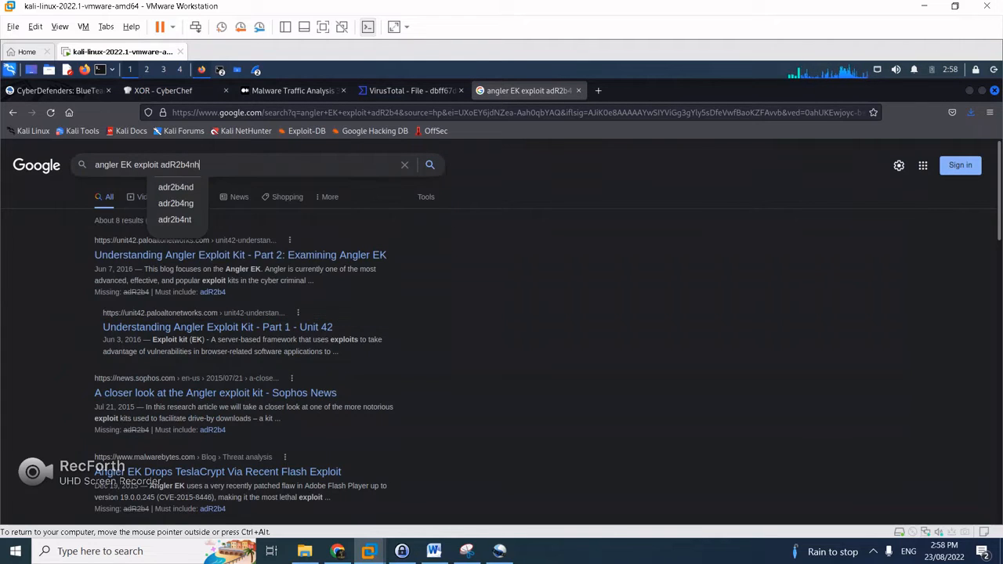
{"action": "key", "text": "alt+Tab"}
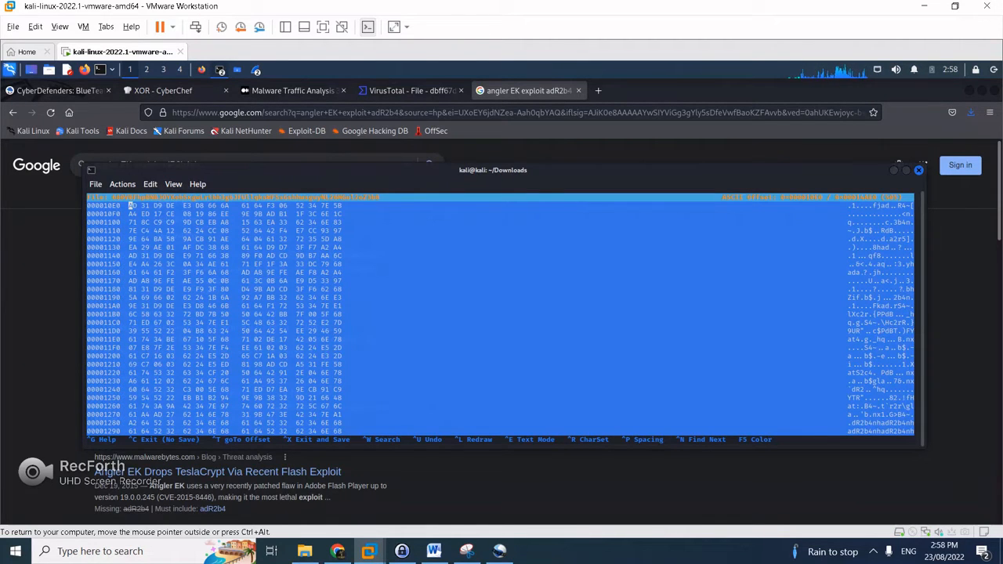
{"action": "key", "text": "alt+Tab"}
{"action": "key", "text": "Return"}
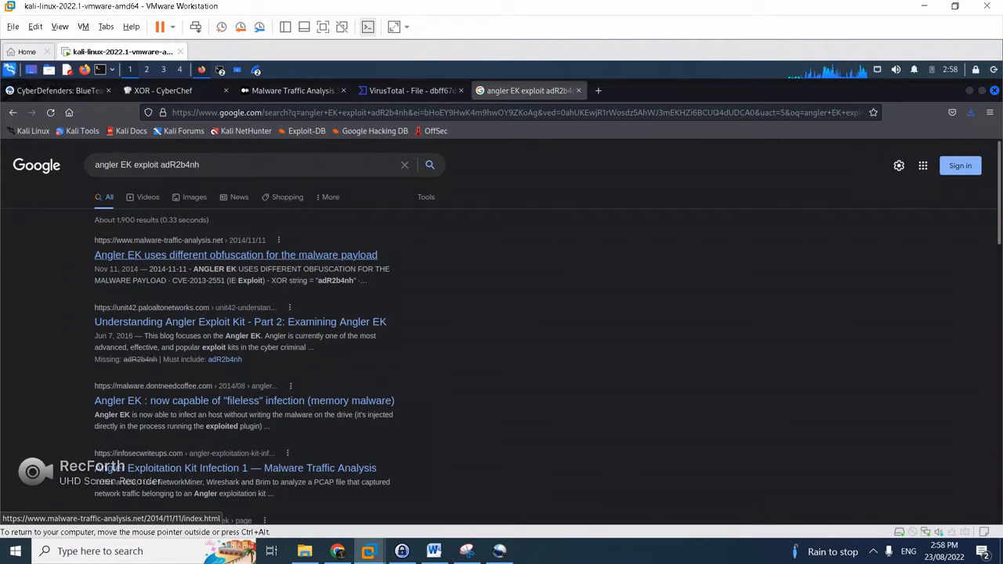
Open the 2014-11-11 Angler EK article and select the XOR string 'adR2b4nh'
{"action": "left_click", "coordinate": [235, 255]}
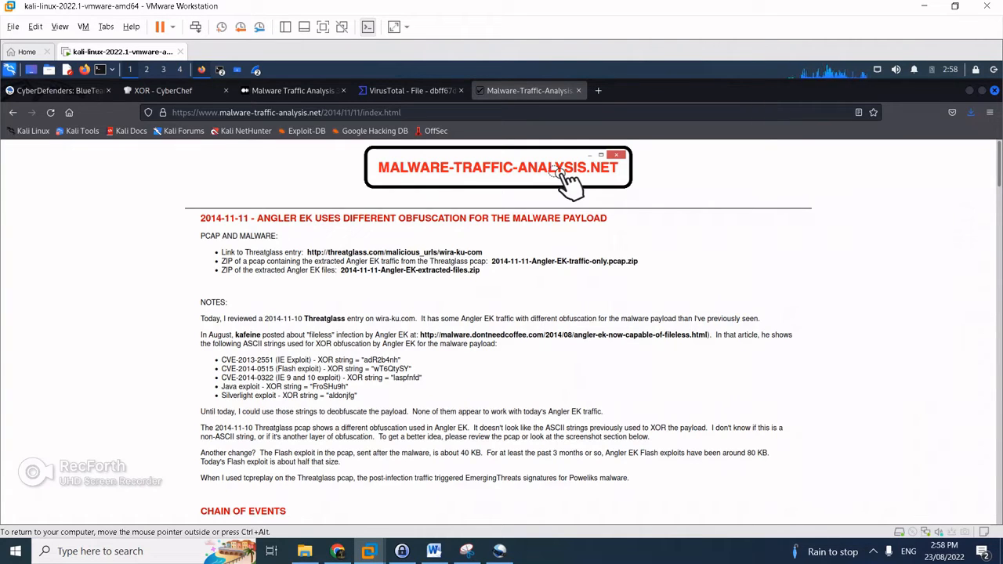
{"action": "left_click_drag", "start_coordinate": [226, 360], "coordinate": [353, 360]}
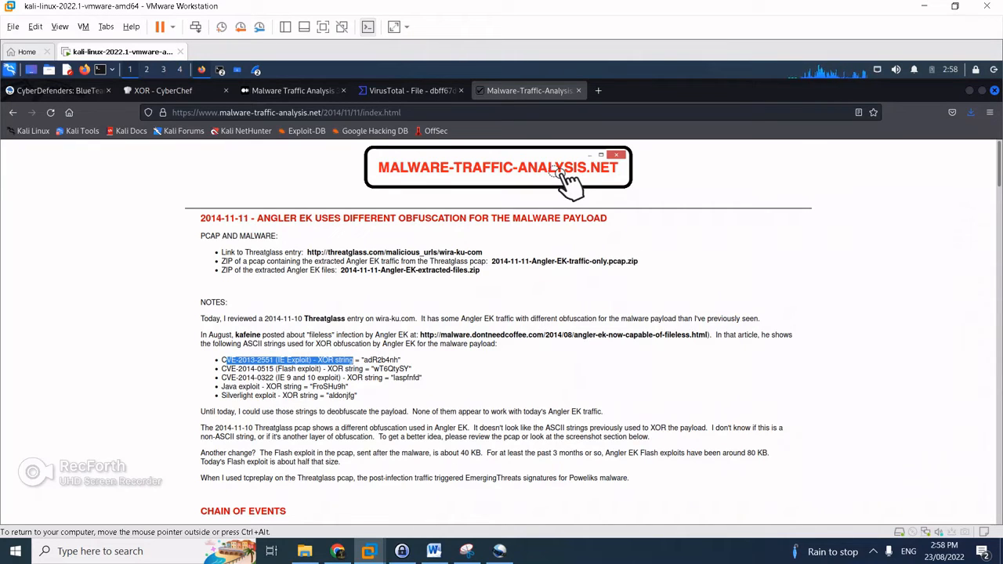
{"action": "left_click", "coordinate": [355, 360]}
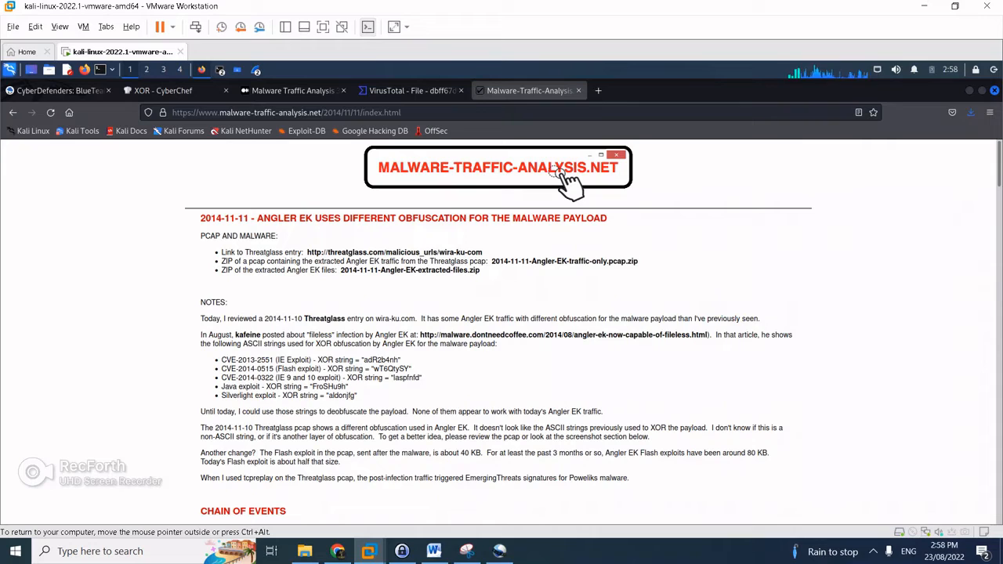
{"action": "left_click_drag", "start_coordinate": [363, 360], "coordinate": [400, 360]}
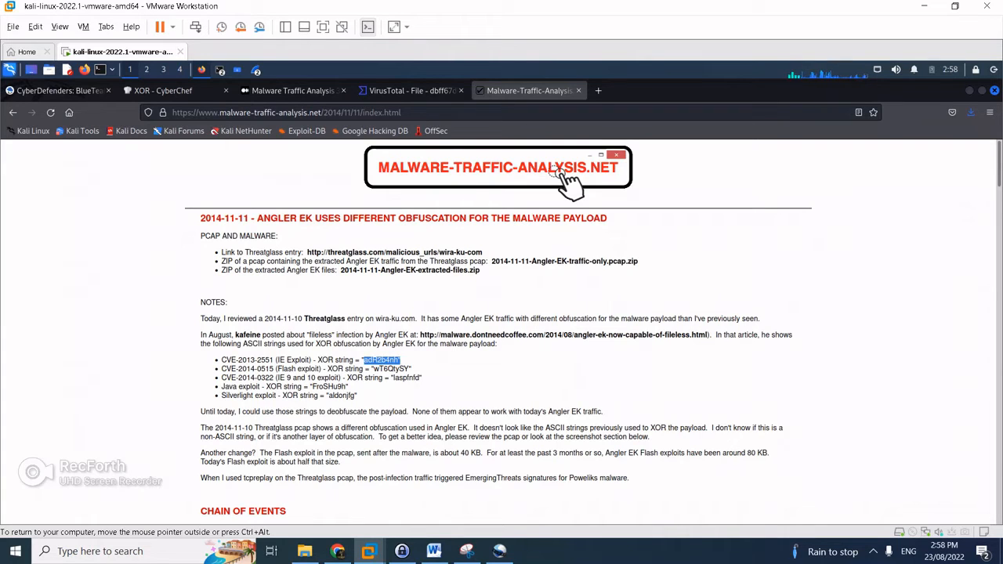
Clear the 'adR2b4nh' selection in the Angler EK article and return to the XOR CyberChef tab
{"action": "left_click", "coordinate": [399, 360]}
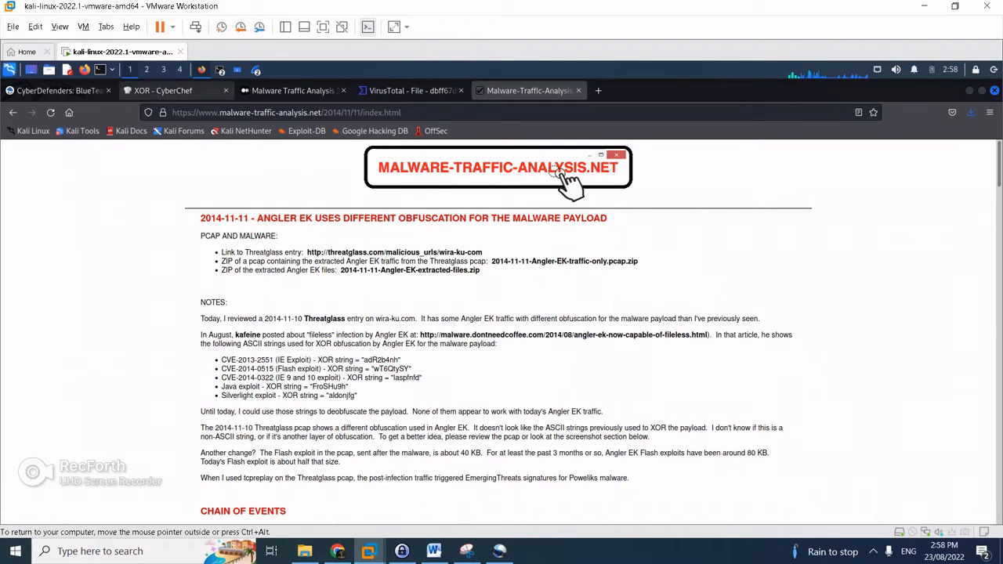
{"action": "left_click", "coordinate": [163, 90]}
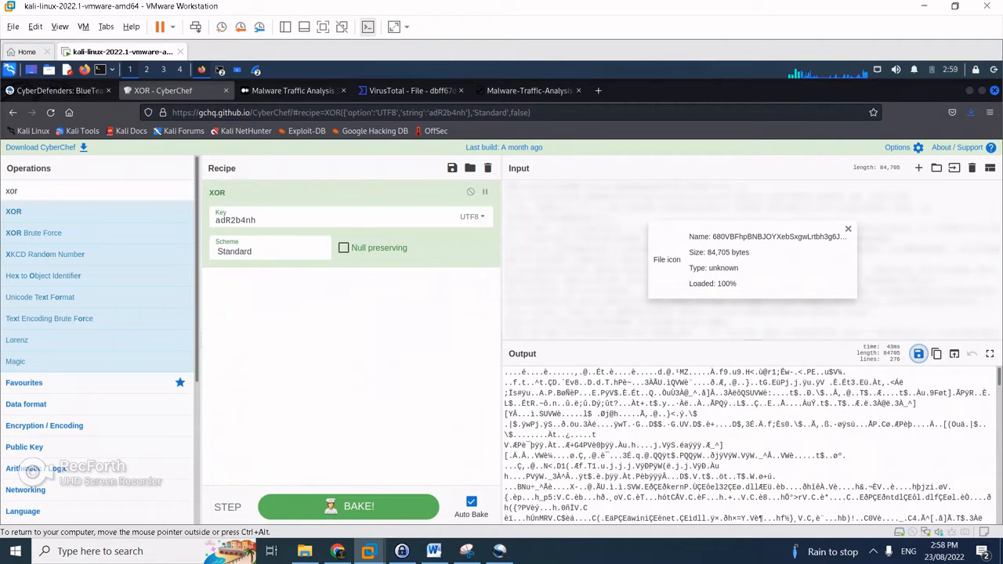
Search Google for cyberchef and open the CyberChef site
{"action": "key", "text": "ctrl+l"}
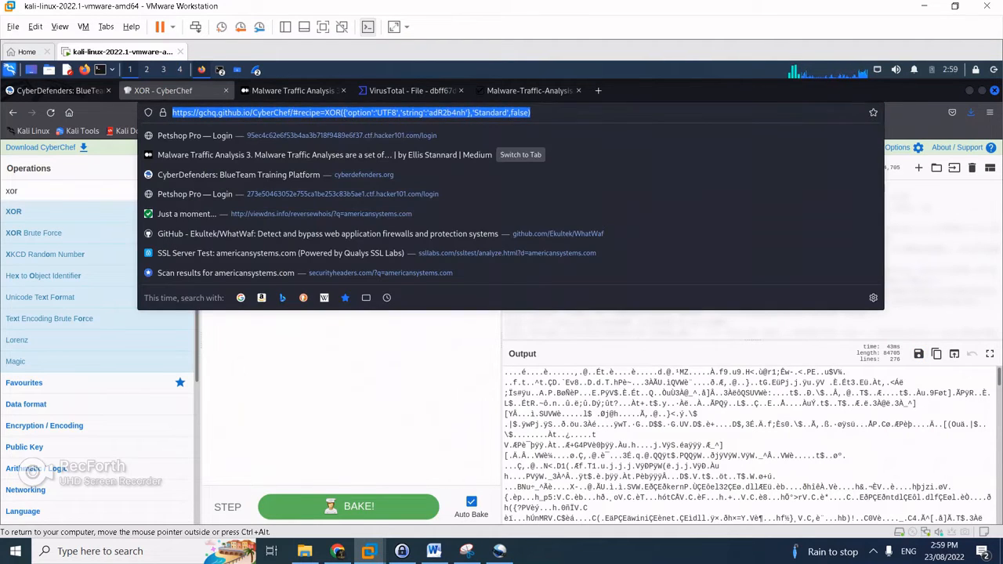
{"action": "type", "text": "cyber"}
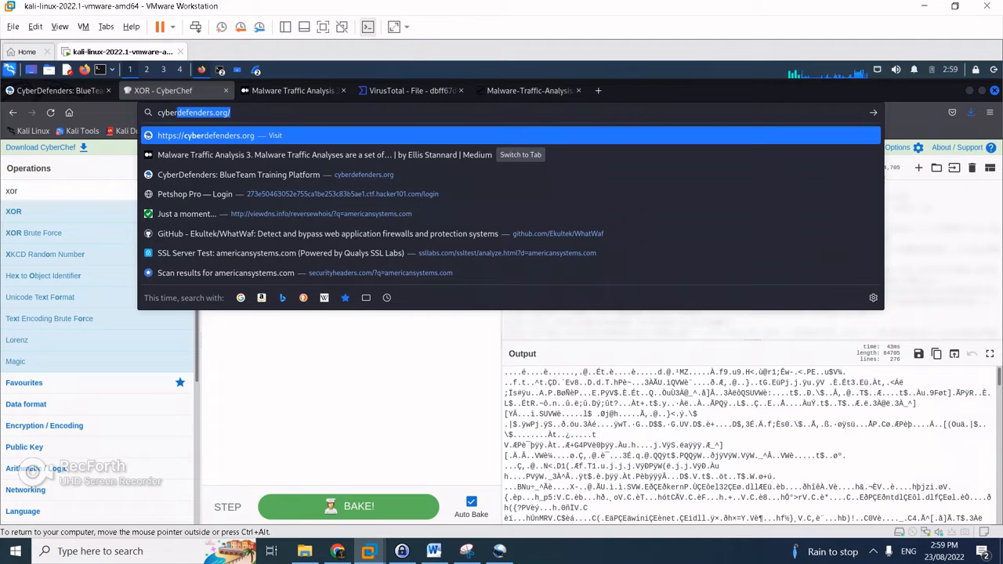
{"action": "key", "text": "Return"}
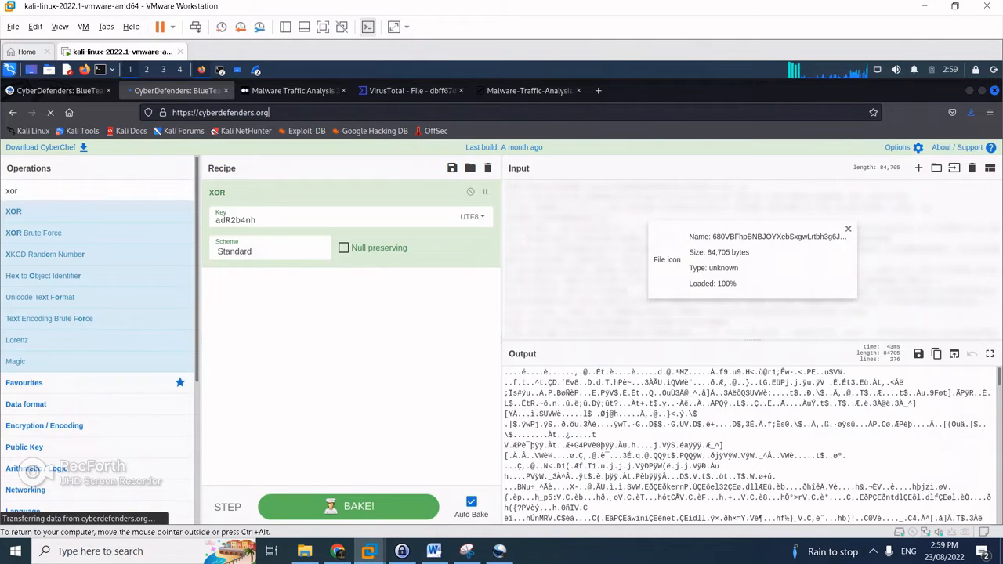
{"action": "key", "text": "ctrl+l"}
{"action": "type", "text": "cyberchef"}
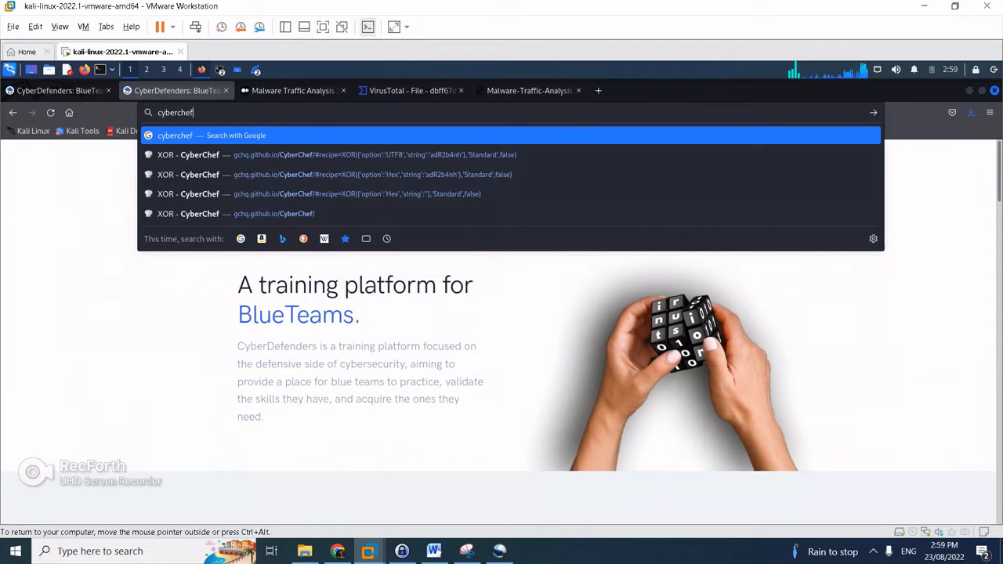
{"action": "key", "text": "Return"}
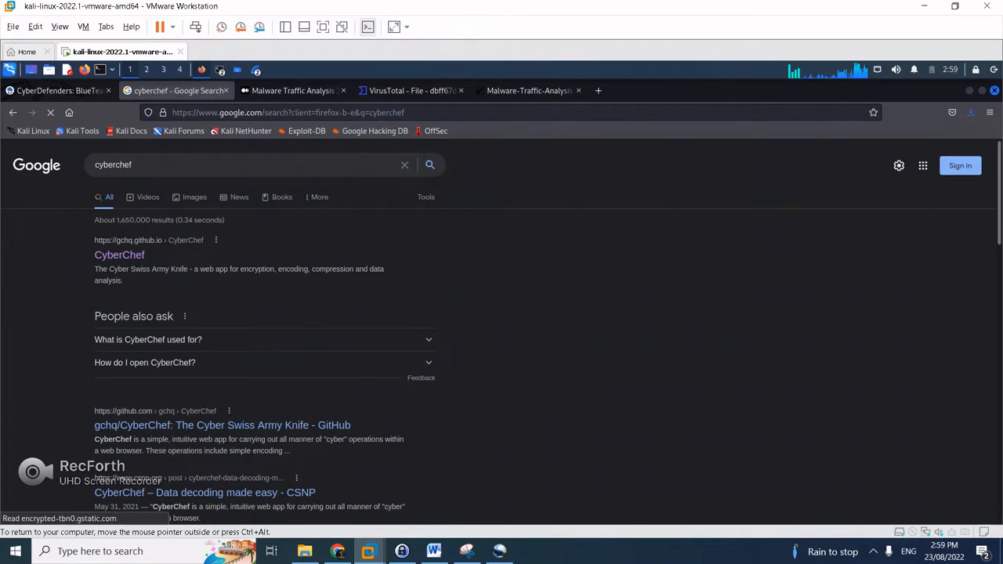
{"action": "left_click", "coordinate": [119, 255]}
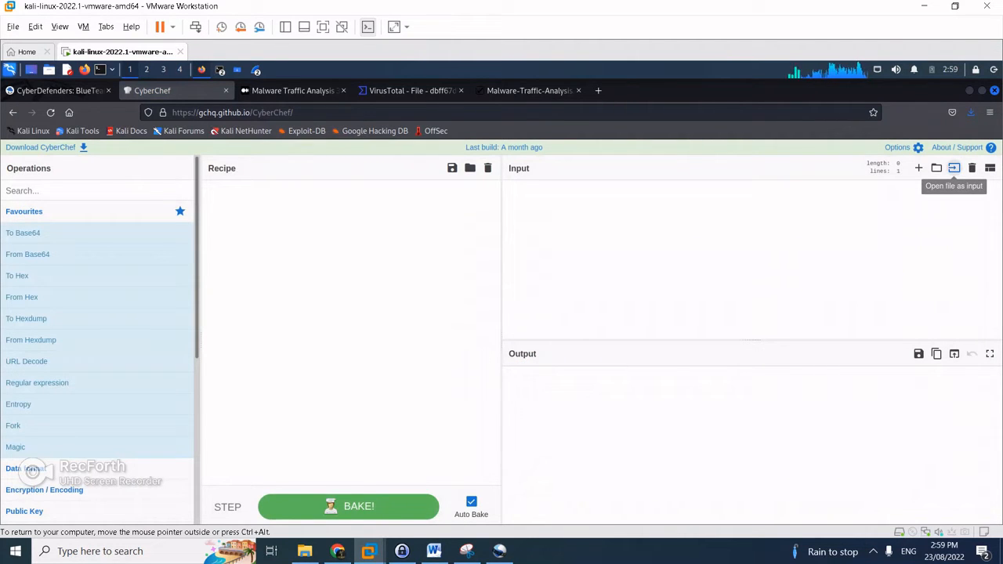
Load the long-named 84.7 kB payload file as input and add an XOR operation
{"action": "left_click", "coordinate": [953, 168]}
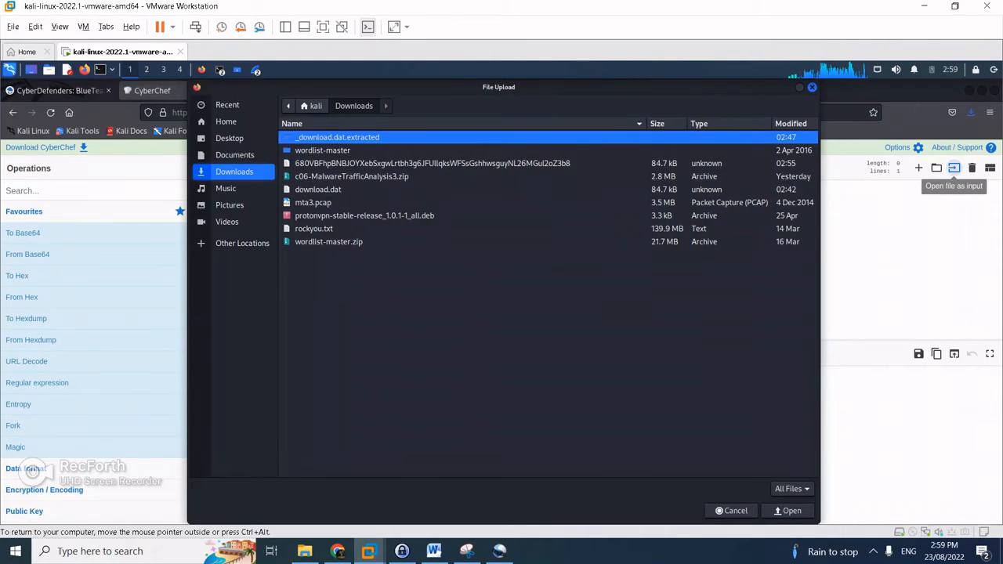
{"action": "left_click", "coordinate": [432, 163]}
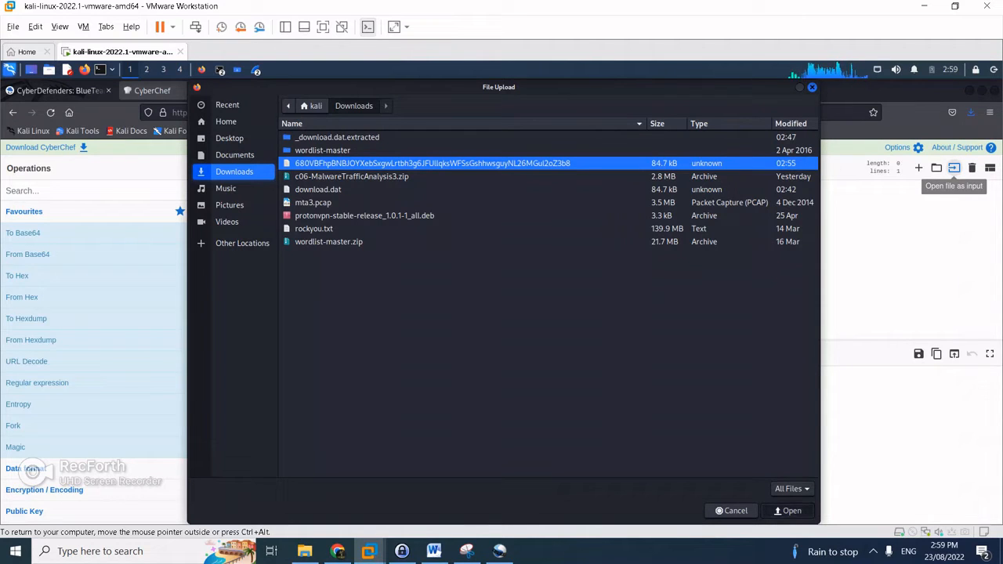
{"action": "left_click", "coordinate": [788, 510]}
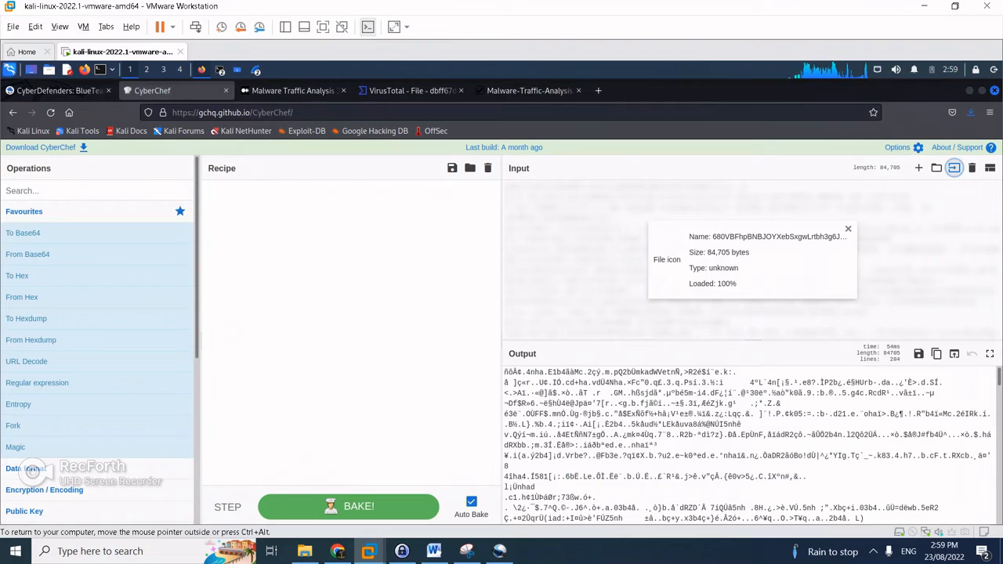
{"action": "left_click", "coordinate": [71, 191]}
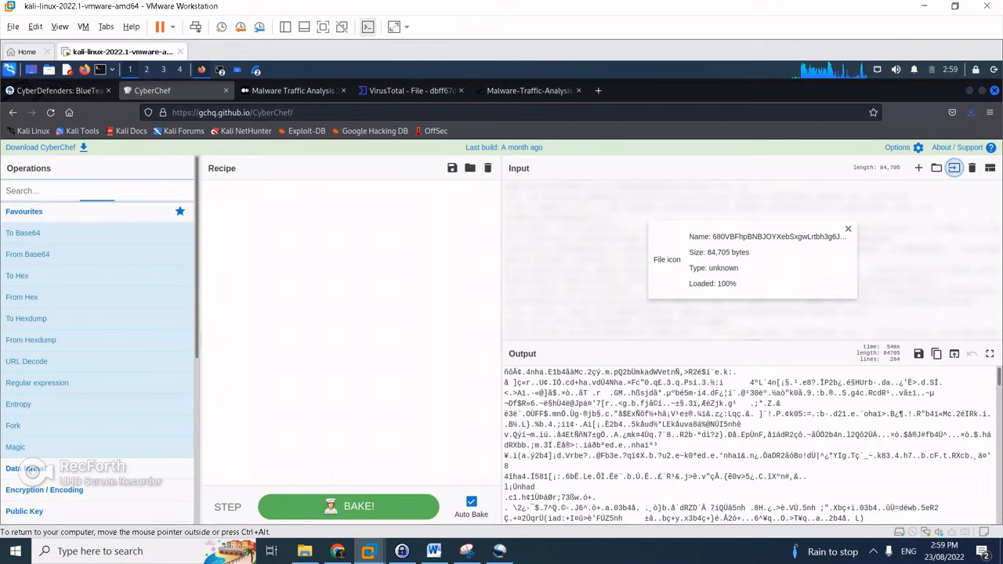
{"action": "type", "text": "xor"}
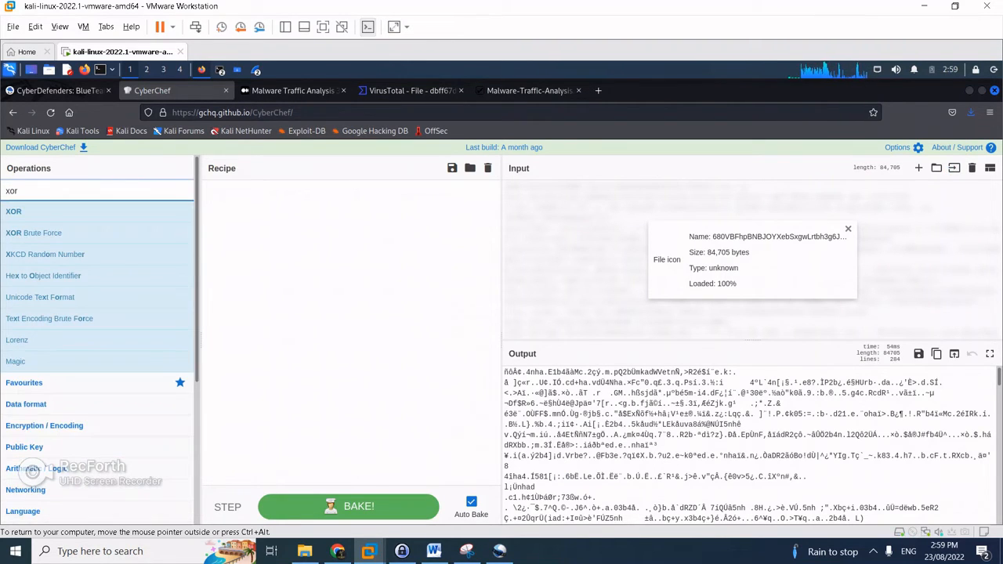
{"action": "key", "text": "Return"}
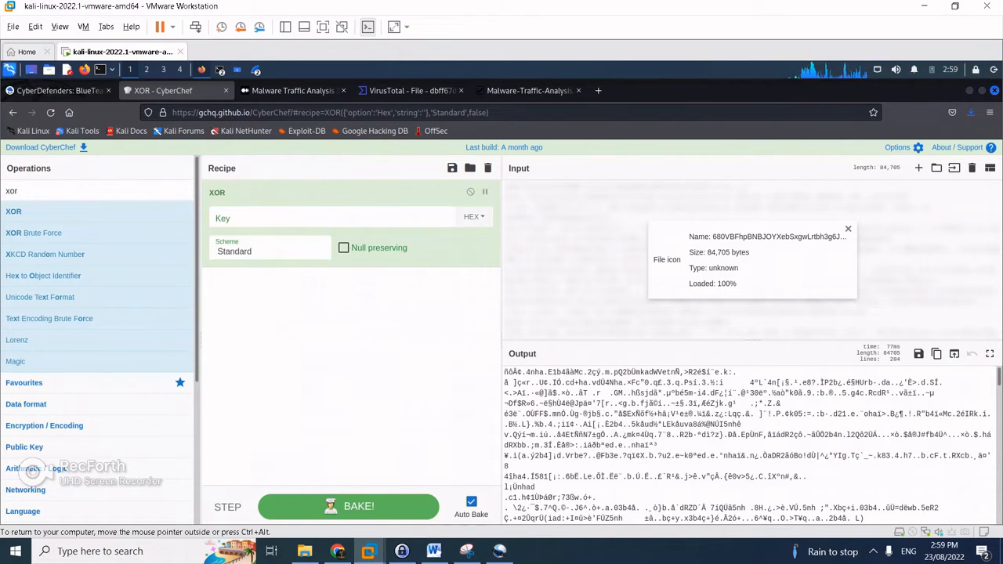
{"action": "left_click", "coordinate": [529, 91]}
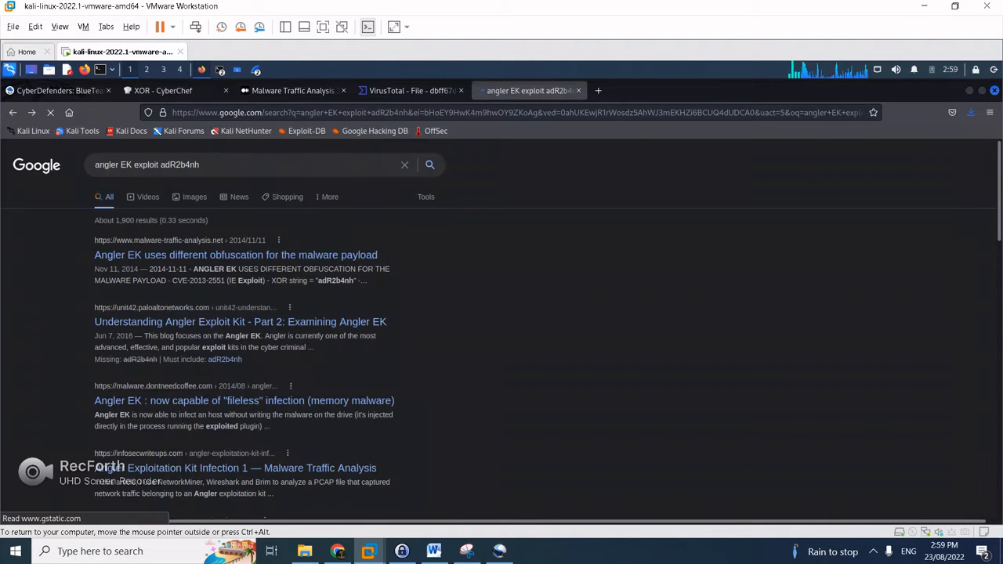
{"action": "double_click", "coordinate": [179, 165]}
{"action": "key", "text": "ctrl+c"}
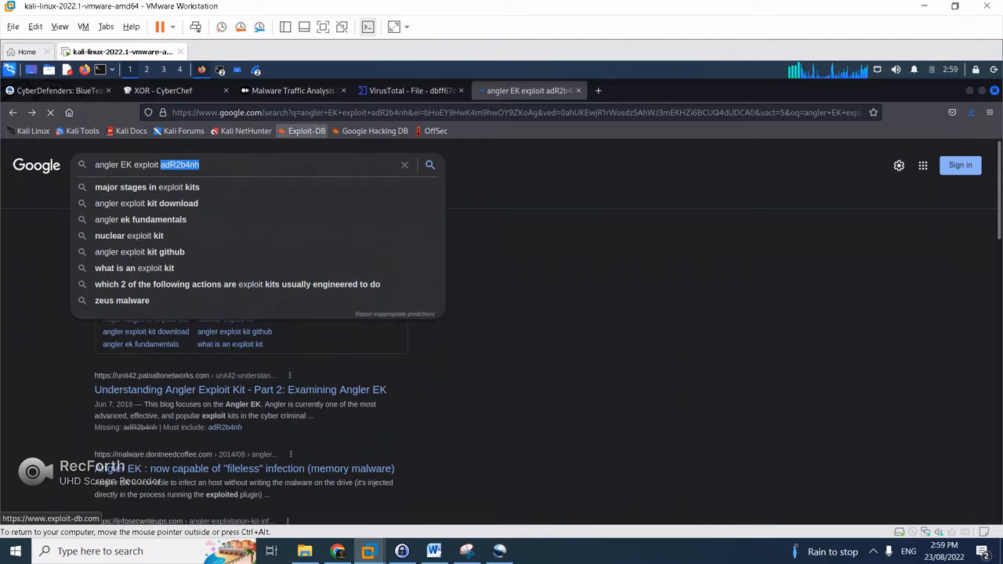
{"action": "key", "text": "ctrl+2"}
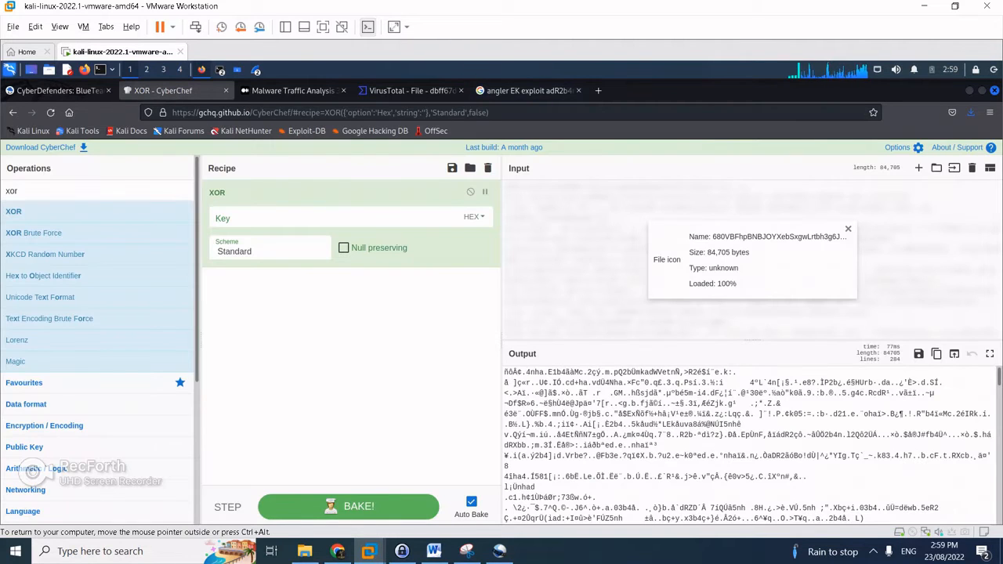
{"action": "left_click", "coordinate": [329, 218]}
{"action": "key", "text": "ctrl+v"}
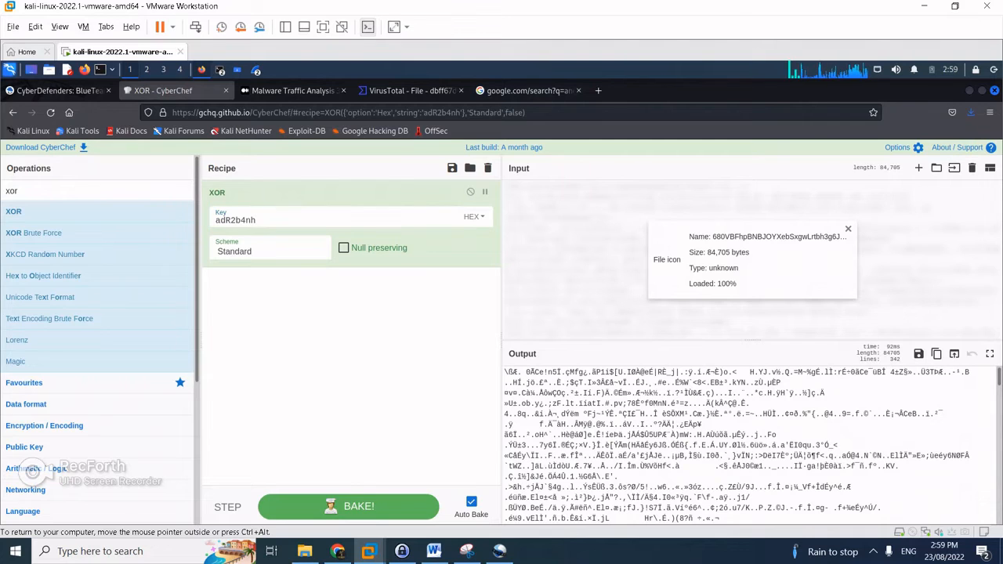
{"action": "left_click", "coordinate": [473, 216]}
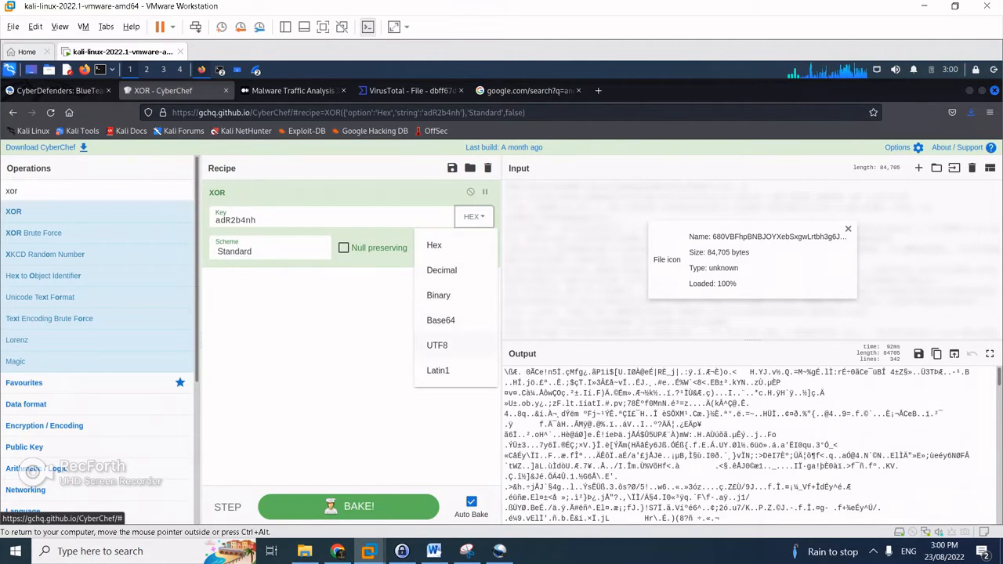
{"action": "left_click", "coordinate": [436, 345]}
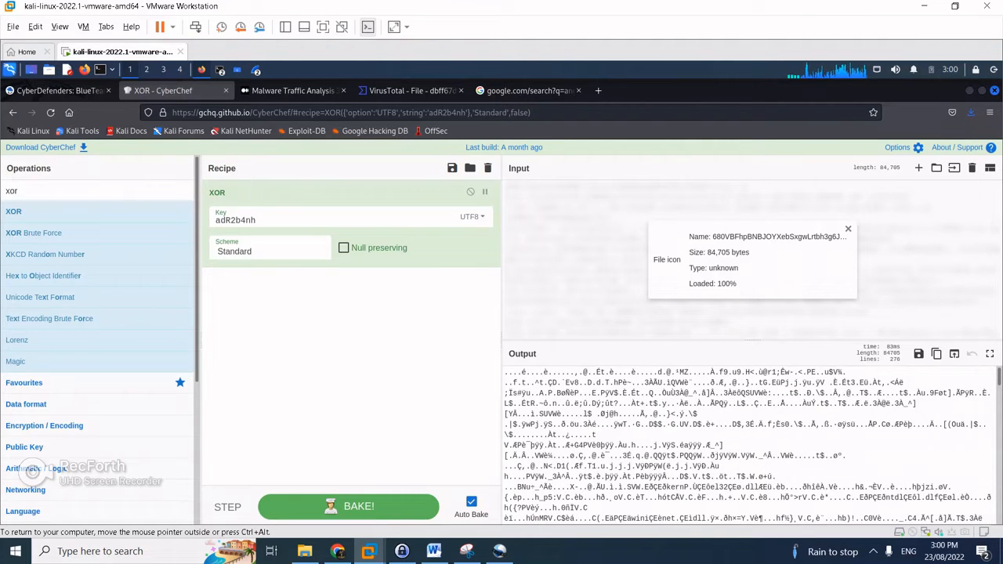
{"action": "scroll", "coordinate": [747, 444], "scroll_direction": "down", "scroll_amount": 10}
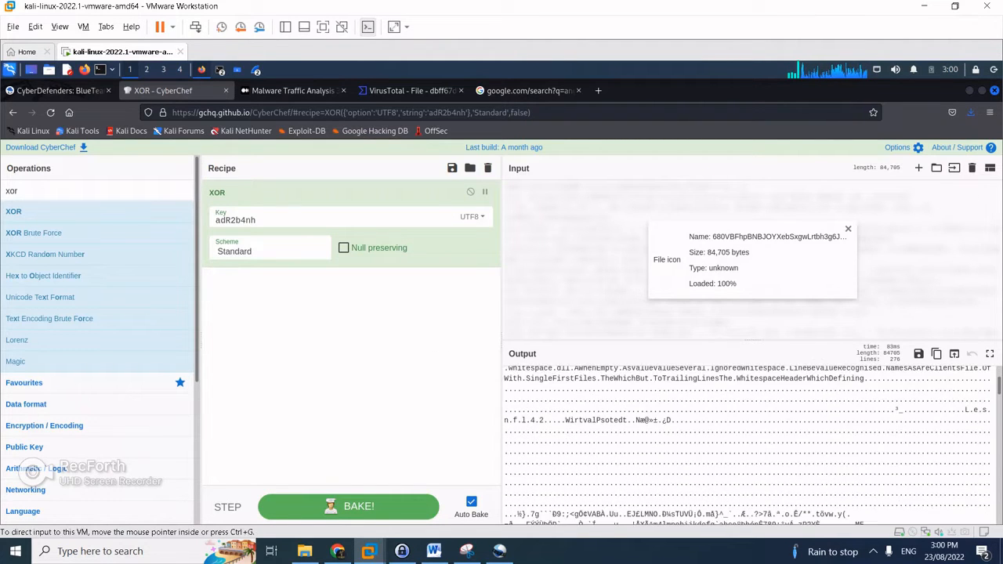
{"action": "scroll", "coordinate": [747, 444], "scroll_direction": "down", "scroll_amount": 5}
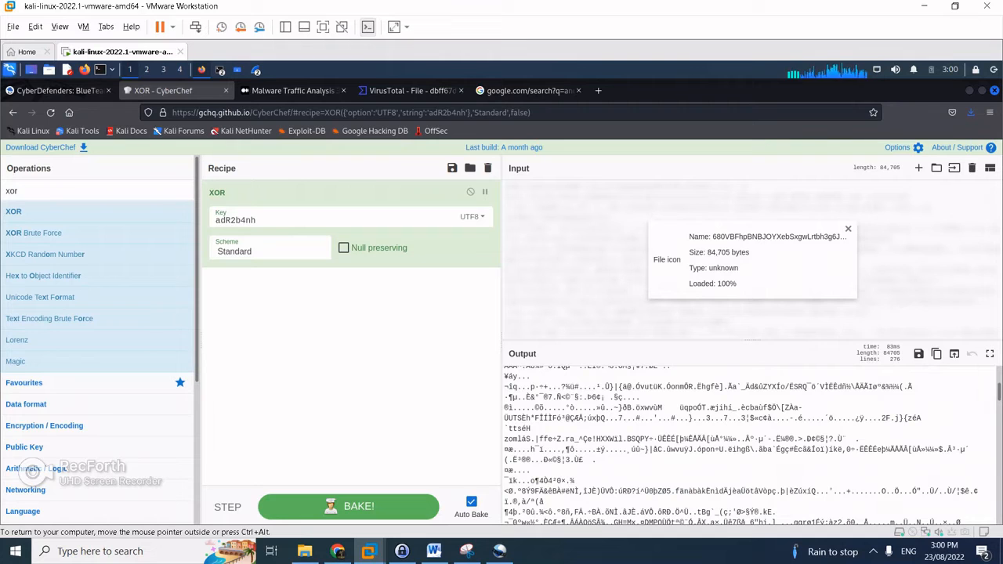
{"action": "mouse_move", "coordinate": [999, 391]}
{"action": "left_mouse_down"}
{"action": "mouse_move", "coordinate": [999, 376]}
{"action": "mouse_move", "coordinate": [998, 384]}
{"action": "left_mouse_up"}
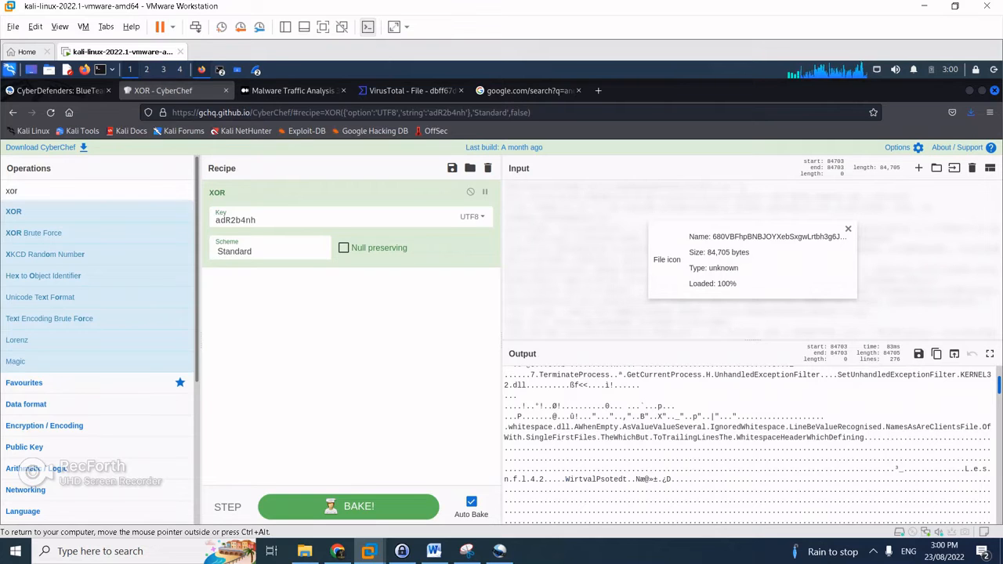
{"action": "left_click_drag", "start_coordinate": [999, 385], "coordinate": [998, 507]}
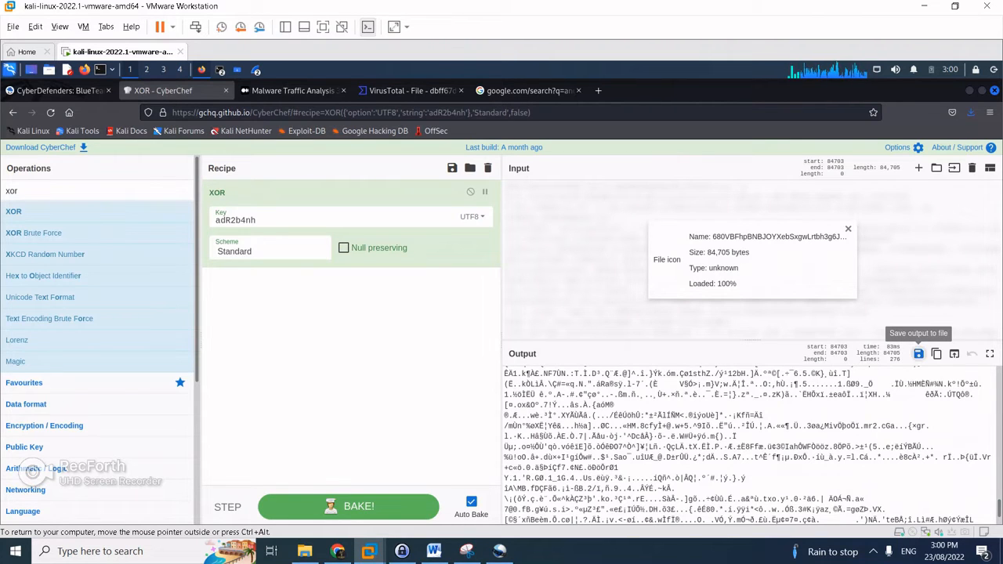
While saving the output, permanently delete the old download.dat and _download.dat.extracted from Downloads
{"action": "left_click", "coordinate": [918, 354]}
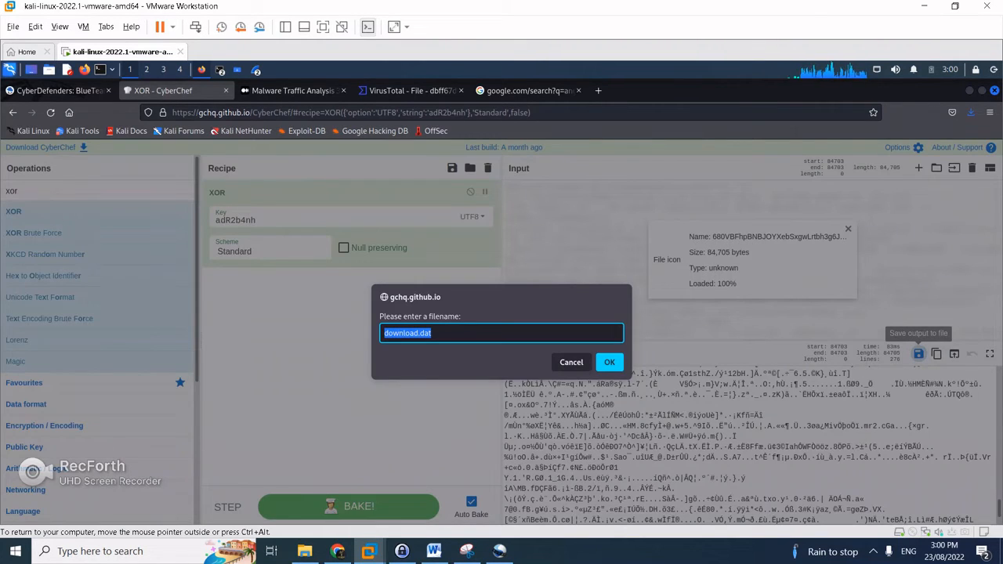
{"action": "left_click", "coordinate": [431, 333]}
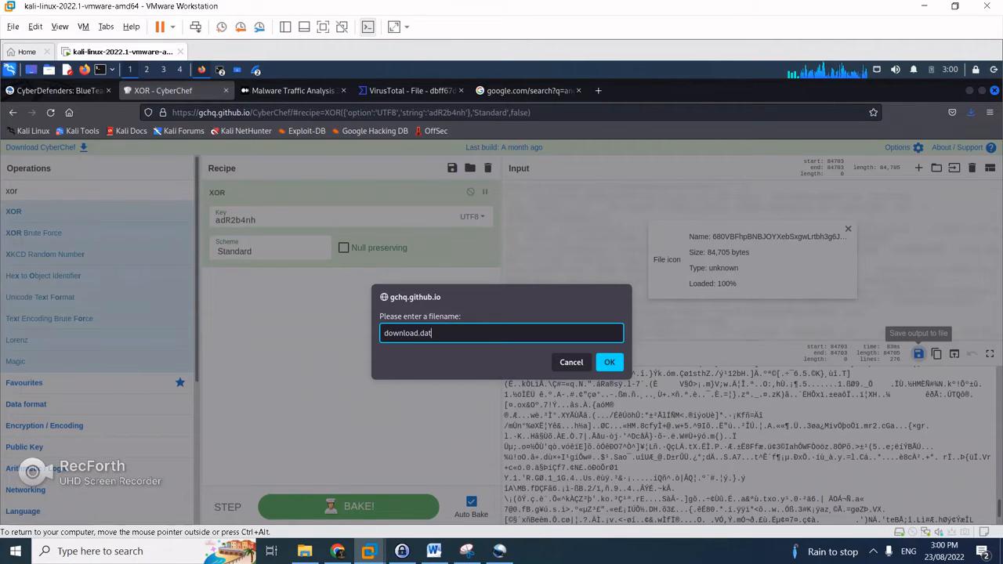
{"action": "left_click", "coordinate": [237, 70]}
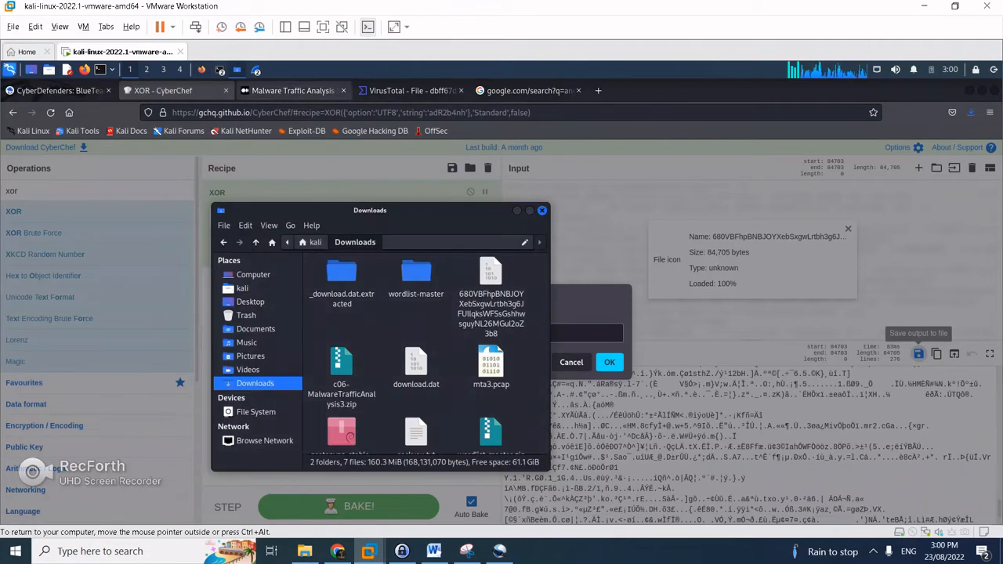
{"action": "left_click", "coordinate": [342, 274]}
{"action": "left_click", "coordinate": [416, 362], "text": "ctrl"}
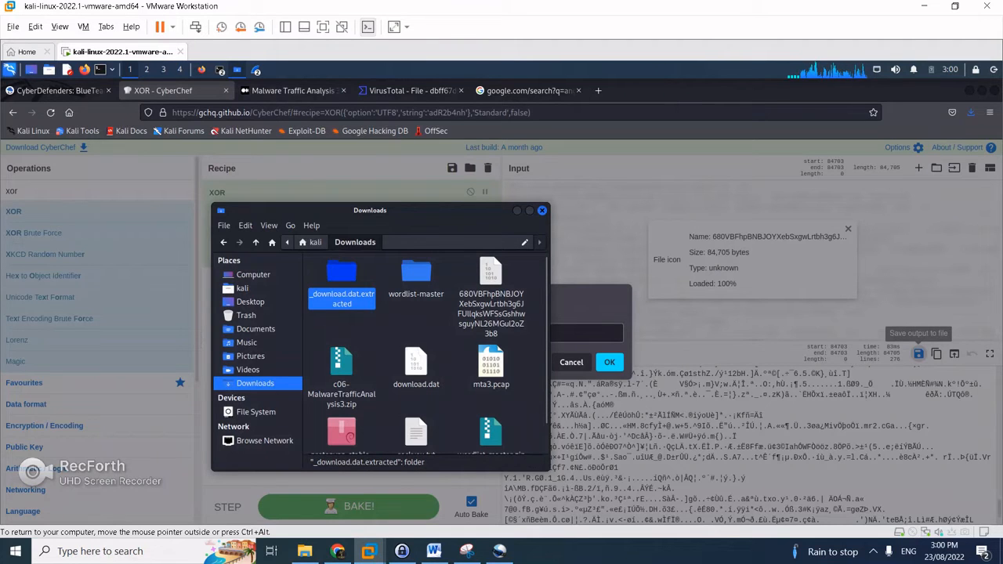
{"action": "left_click_drag", "start_coordinate": [416, 362], "coordinate": [283, 316]}
{"action": "key", "text": "shift+Delete"}
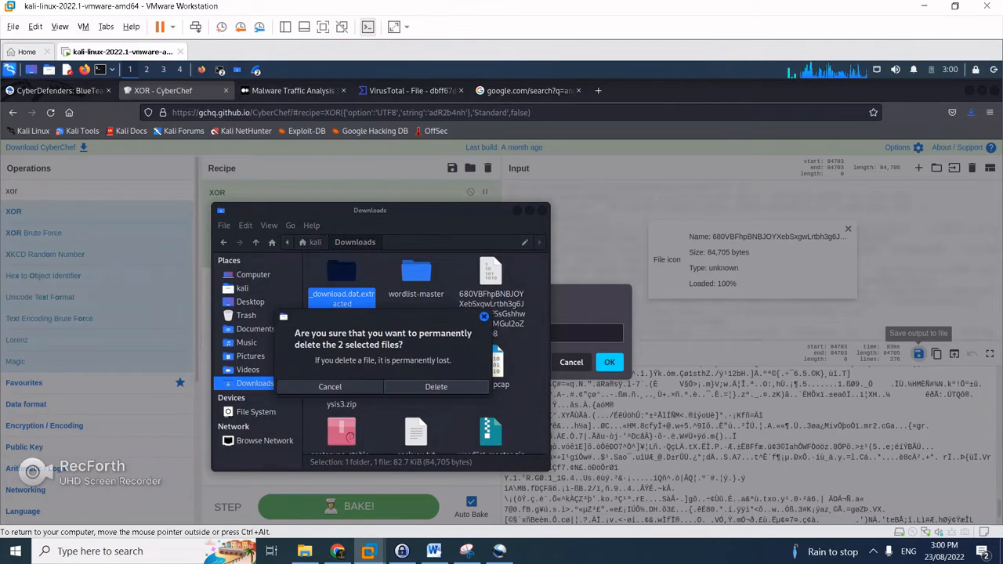
{"action": "key", "text": "Return"}
Save the decoded XOR output as download.dat, then bring up the Downloads terminal
{"action": "left_click", "coordinate": [517, 209]}
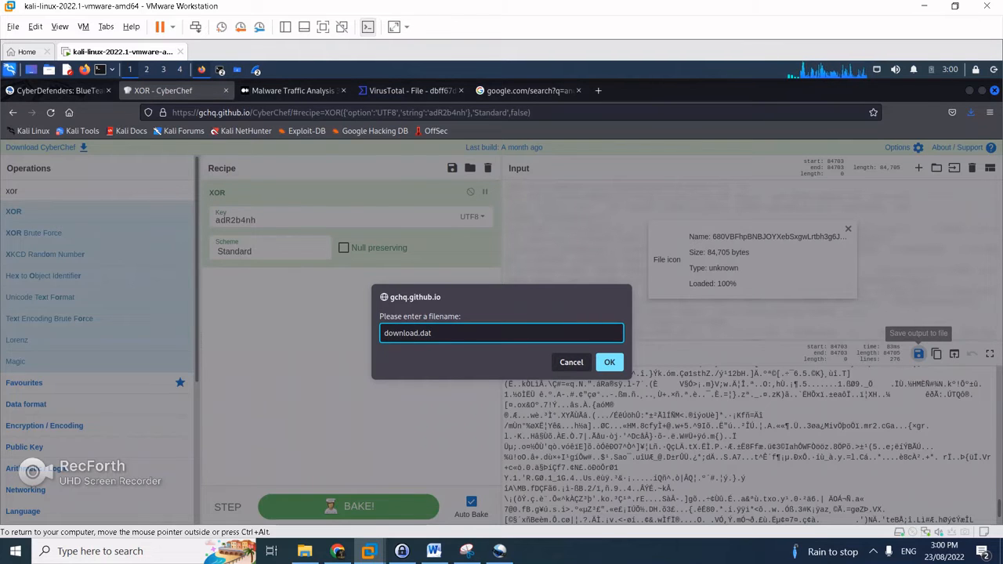
{"action": "left_click", "coordinate": [609, 362]}
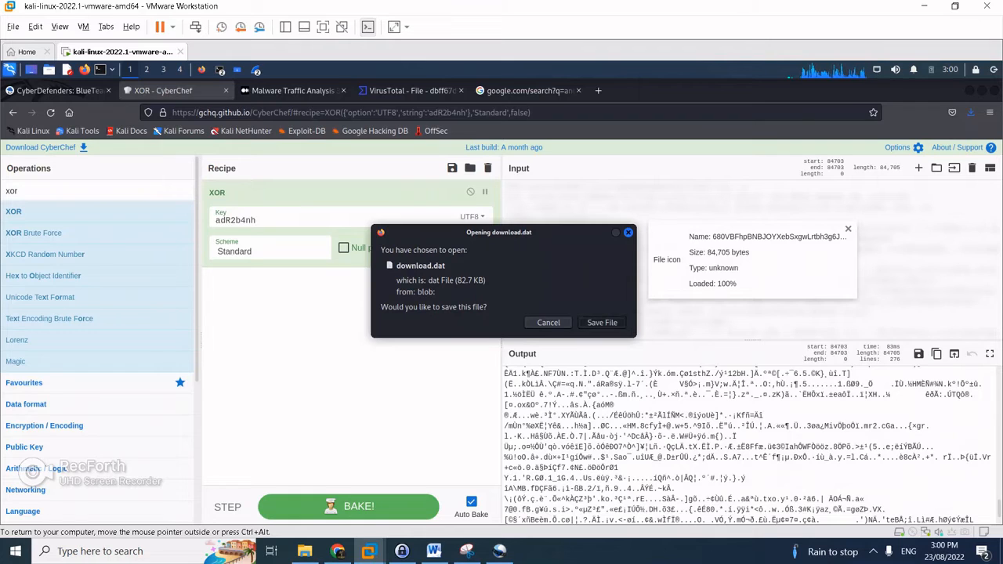
{"action": "left_click", "coordinate": [602, 322]}
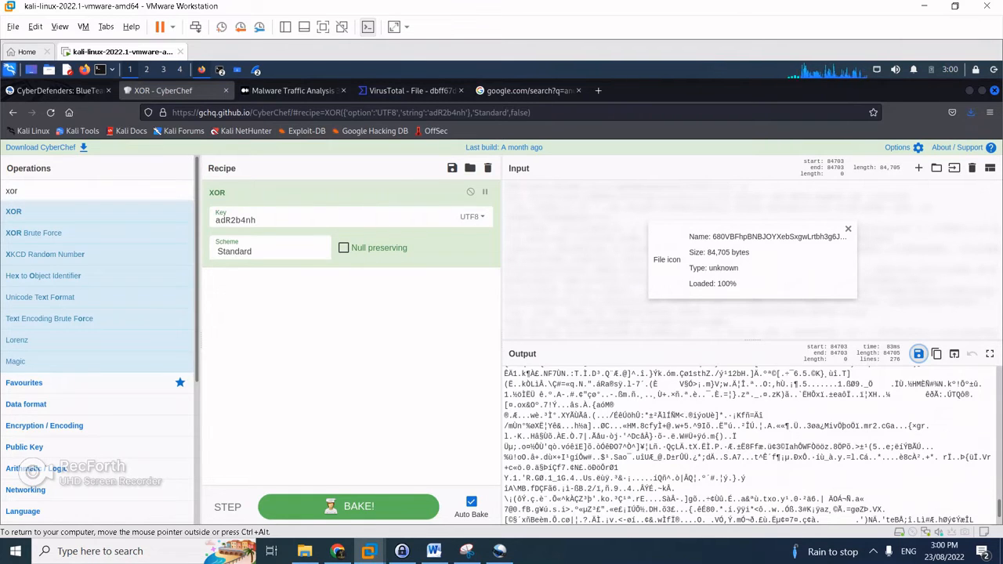
{"action": "left_click", "coordinate": [221, 69]}
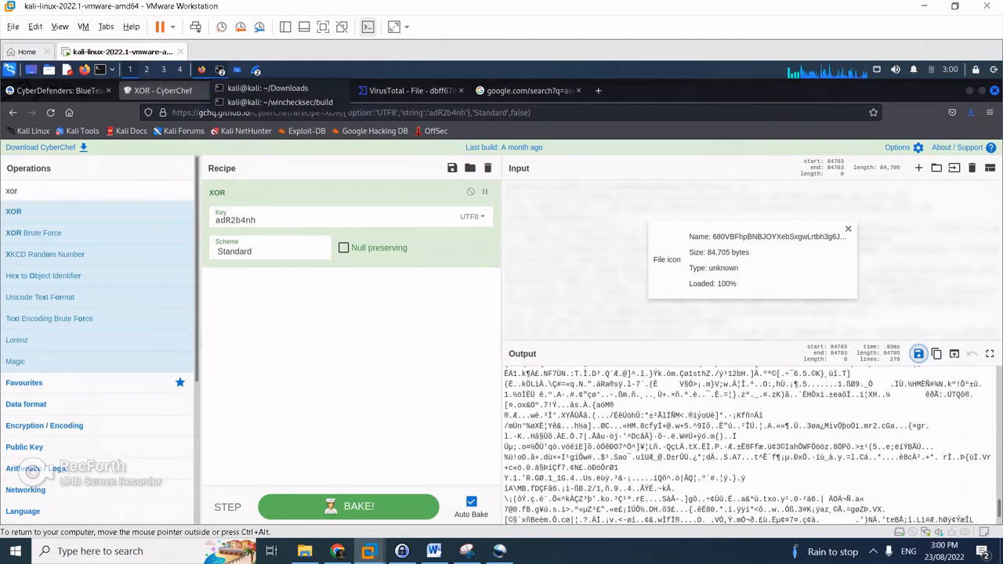
{"action": "left_click", "coordinate": [267, 88]}
{"action": "left_click", "coordinate": [889, 170]}
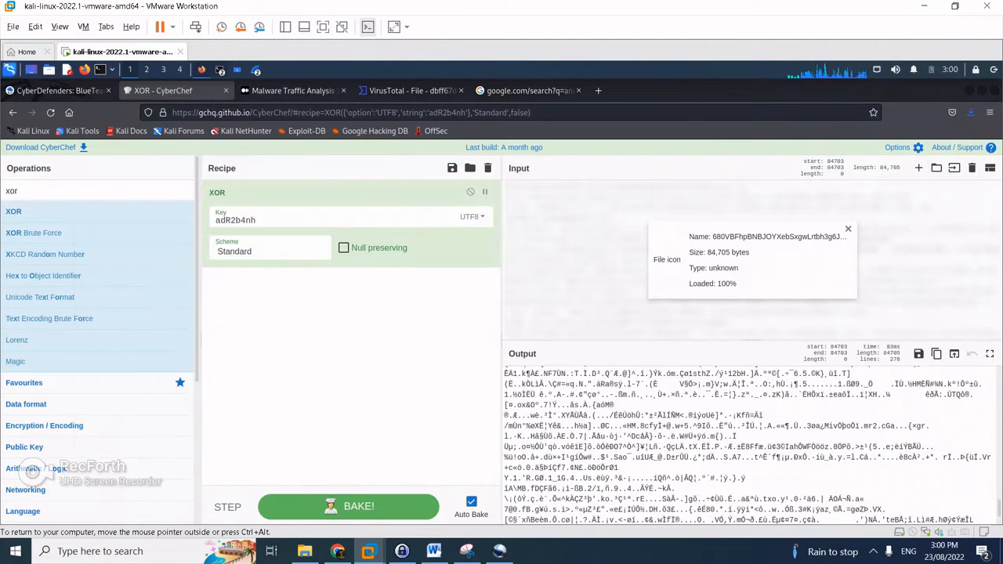
Quit the old hex view, list Downloads, and run file on download.dat, which reports plain data
{"action": "key", "text": "alt+Tab"}
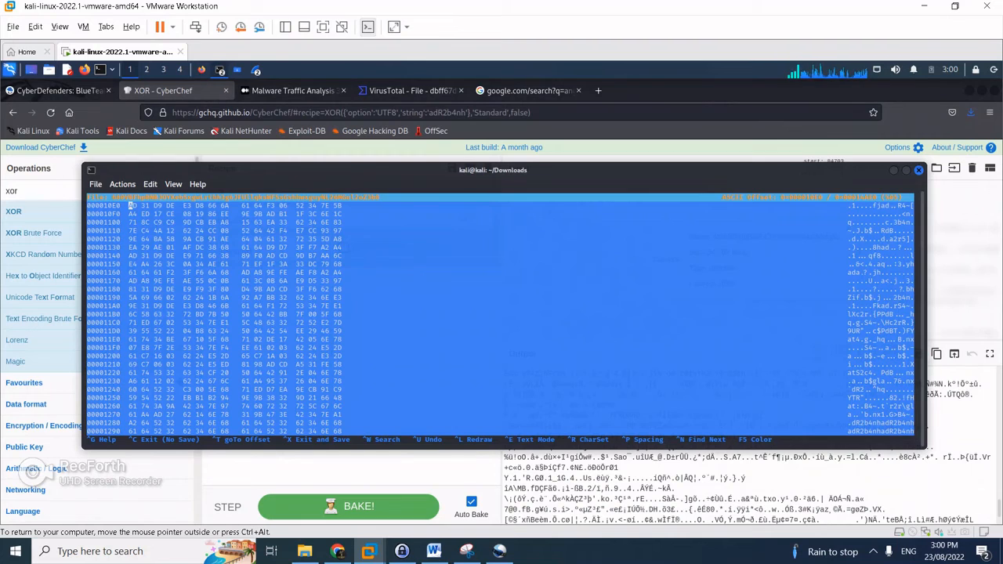
{"action": "key", "text": "ctrl+x"}
{"action": "type", "text": "ls"}
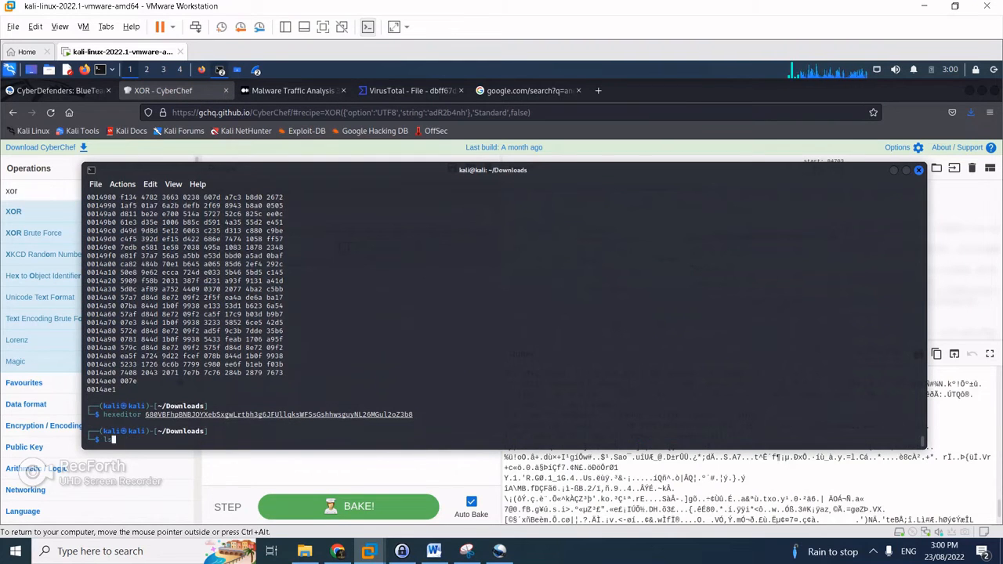
{"action": "key", "text": "Return"}
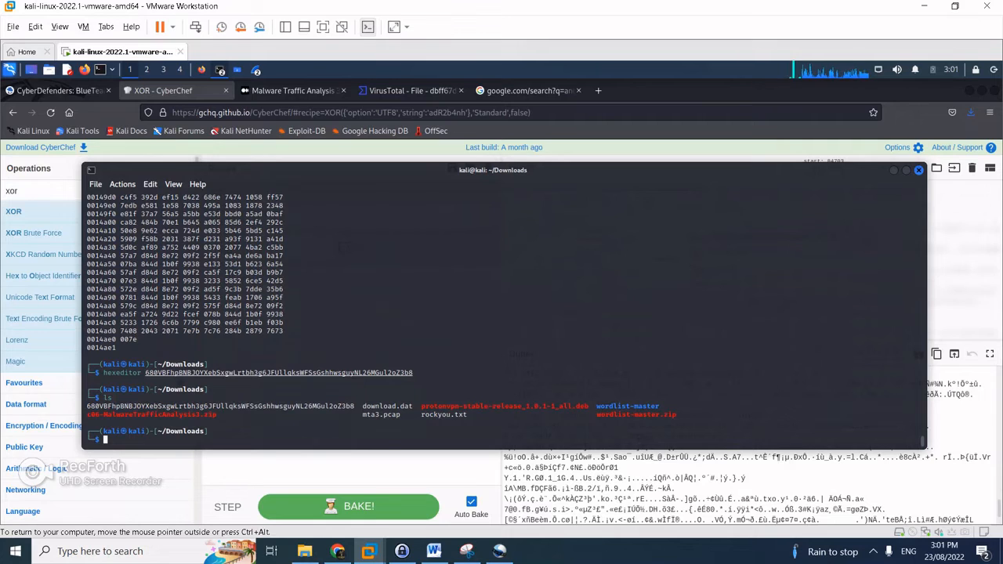
{"action": "type", "text": "file downlo"}
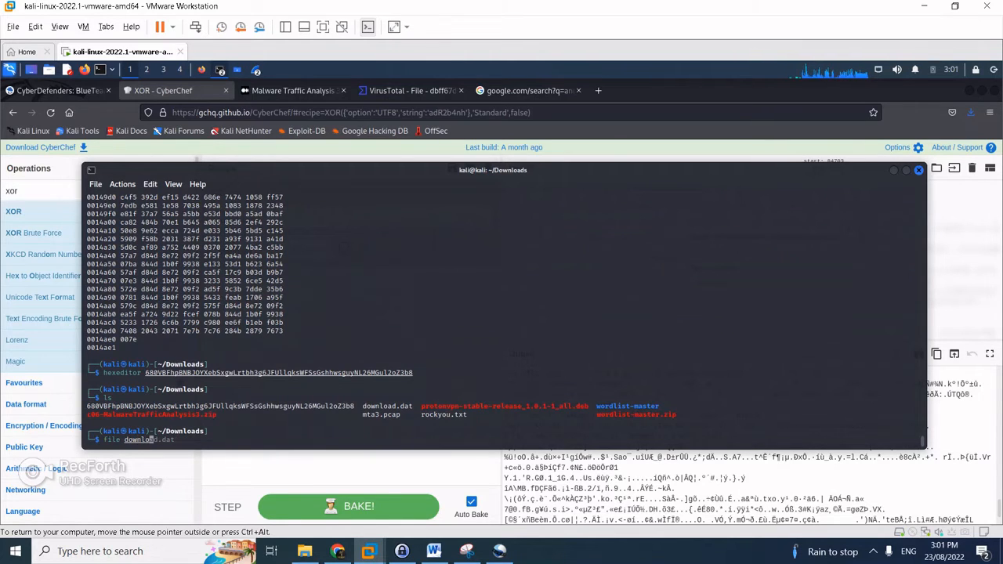
{"action": "key", "text": "Right"}
{"action": "key", "text": "Return"}
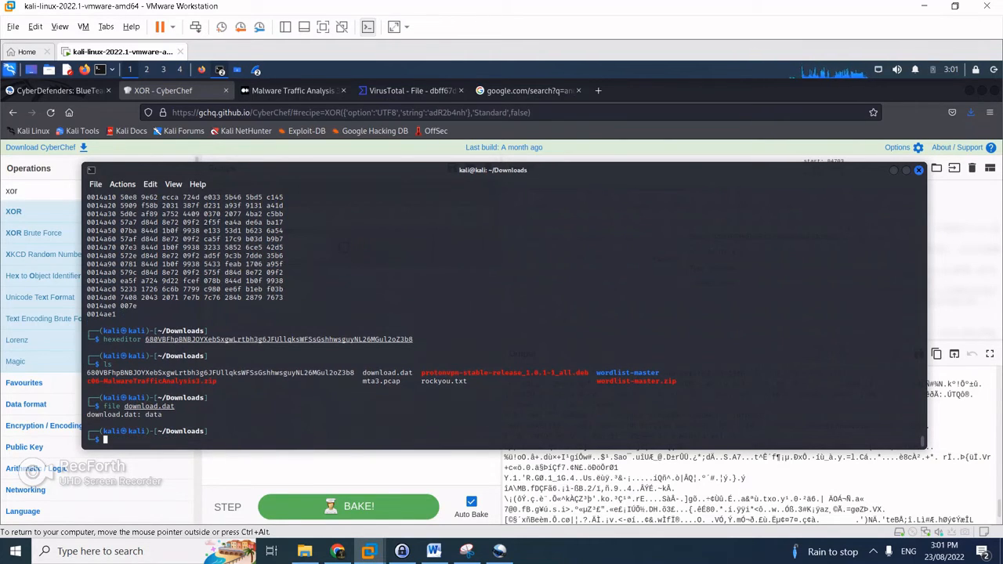
Inspect download.dat's raw bytes in hexeditor, then exit back to a clean prompt
{"action": "type", "text": "h"}
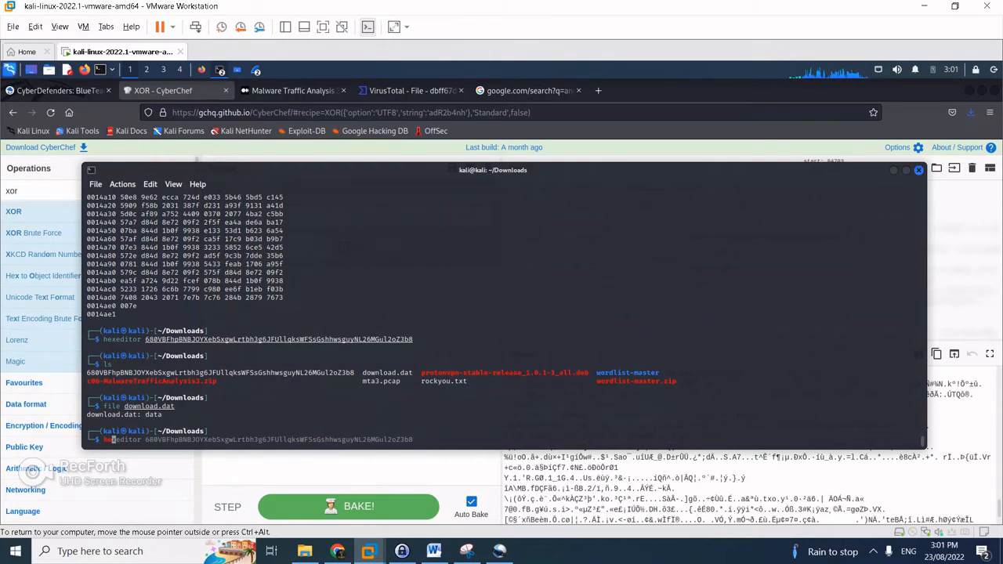
{"action": "type", "text": "exeditor downloa"}
{"action": "key", "text": "Tab"}
{"action": "key", "text": "Return"}
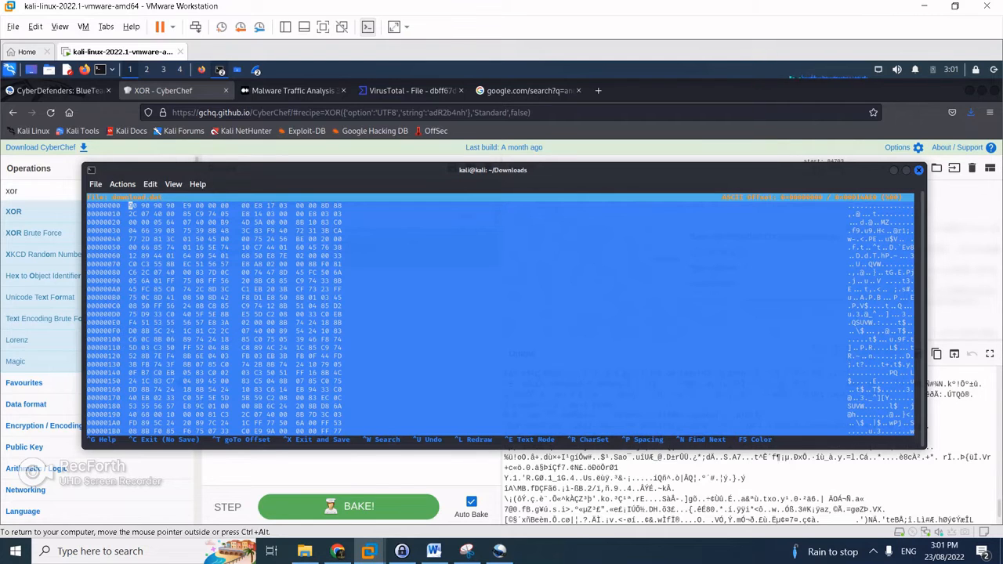
{"action": "key", "text": "ctrl+x"}
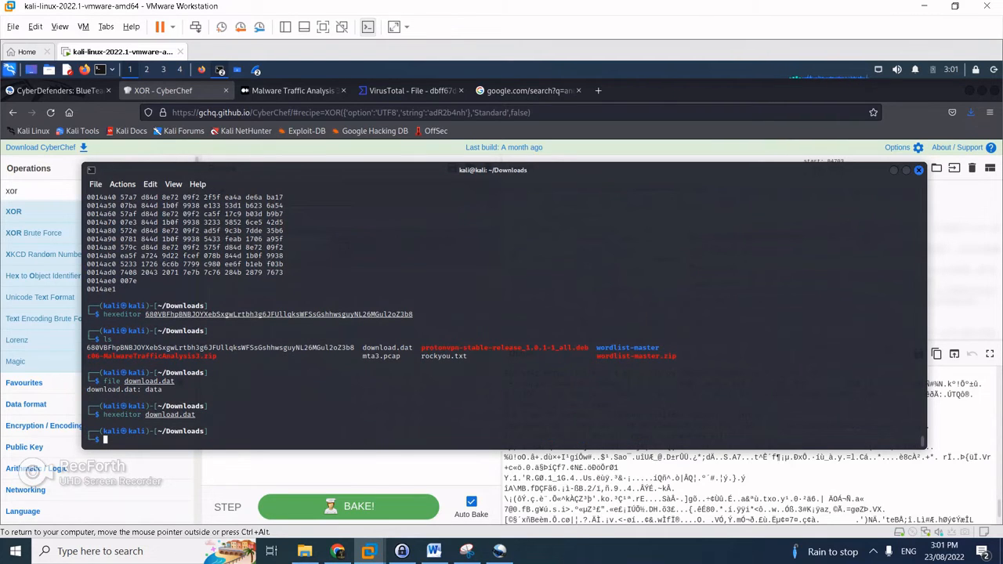
{"action": "key", "text": "Up"}
{"action": "key", "text": "Down"}
Rerun the binwalk --dd='.*' carving command from history on download.dat
{"action": "type", "text": "hexdump 6"}
{"action": "key", "text": "Tab"}
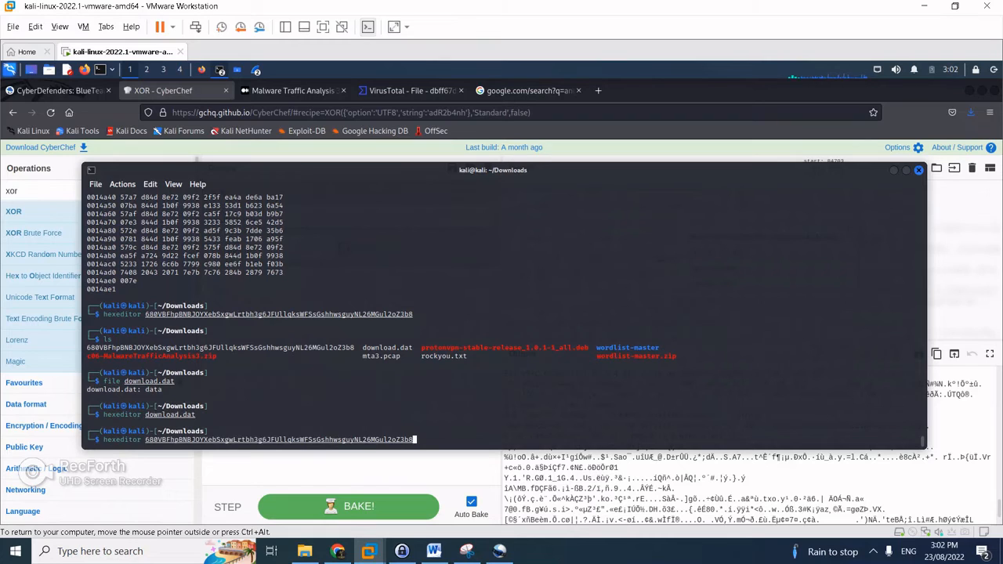
{"action": "key", "text": "Up"}
{"action": "key", "text": "Up"}
{"action": "key", "text": "Up"}
{"action": "key", "text": "Up"}
{"action": "key", "text": "Up"}
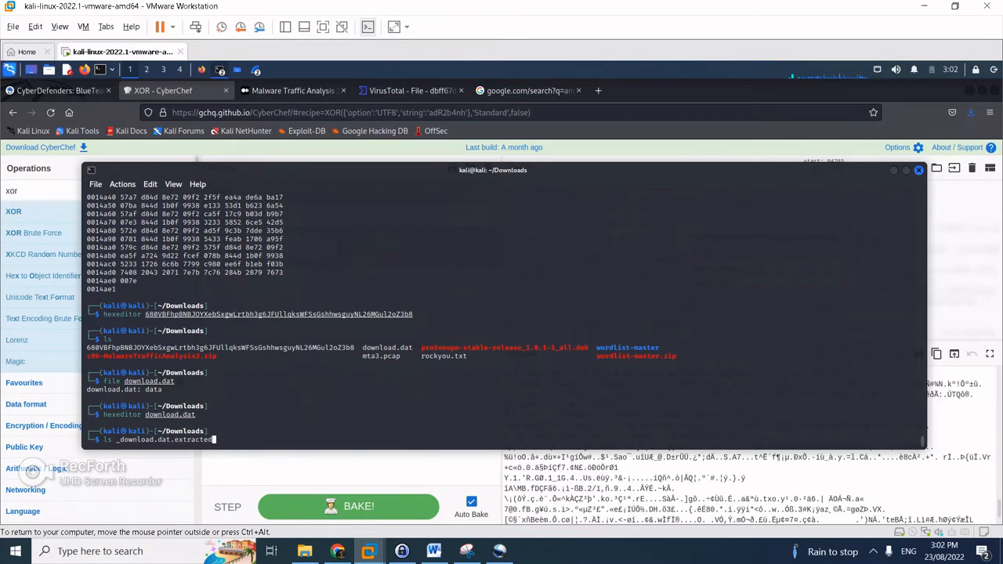
{"action": "key", "text": "Up"}
{"action": "key", "text": "Down"}
{"action": "key", "text": "Left"}
{"action": "key", "text": "Left"}
{"action": "key", "text": "Left"}
{"action": "key", "text": "Left"}
{"action": "key", "text": "Left"}
{"action": "key", "text": "Left"}
{"action": "key", "text": "Left"}
{"action": "key", "text": "Left"}
{"action": "key", "text": "Left"}
{"action": "key", "text": "Left"}
{"action": "key", "text": "Left"}
{"action": "key", "text": "Left"}
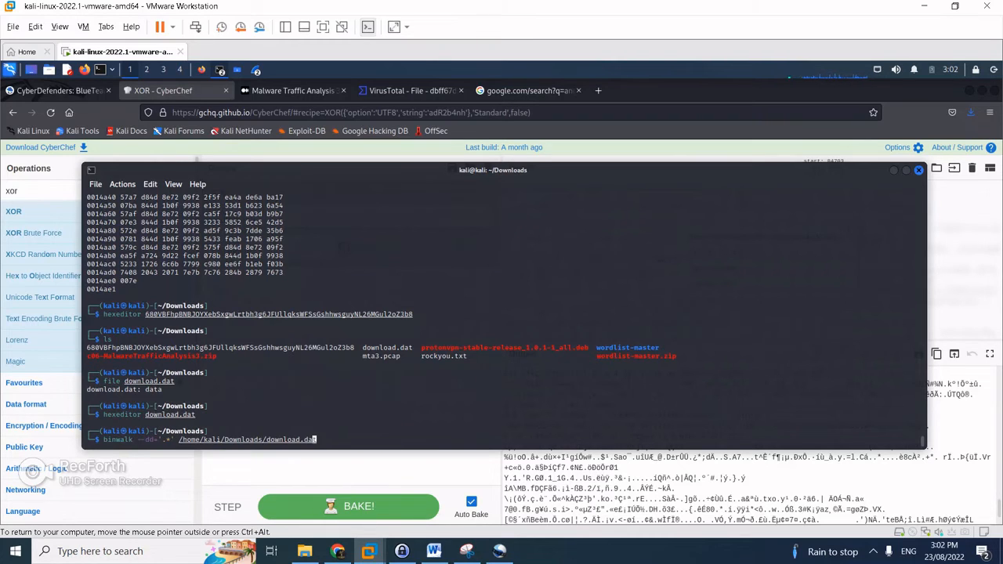
{"action": "key", "text": "Left"}
{"action": "key", "text": "Left"}
{"action": "key", "text": "Left"}
{"action": "key", "text": "Left"}
{"action": "key", "text": "Left"}
{"action": "key", "text": "Left"}
{"action": "key", "text": "Left"}
{"action": "key", "text": "Left"}
{"action": "key", "text": "Left"}
{"action": "key", "text": "Left"}
{"action": "key", "text": "Left"}
{"action": "key", "text": "Left"}
{"action": "key", "text": "Left"}
{"action": "key", "text": "Left"}
{"action": "key", "text": "Left"}
{"action": "key", "text": "Left"}
{"action": "key", "text": "Left"}
{"action": "key", "text": "Left"}
{"action": "key", "text": "Left"}
{"action": "key", "text": "Left"}
{"action": "key", "text": "Right"}
{"action": "key", "text": "Right"}
{"action": "key", "text": "Right"}
{"action": "key", "text": "Right"}
{"action": "key", "text": "Right"}
{"action": "key", "text": "Right"}
{"action": "key", "text": "Right"}
{"action": "key", "text": "Right"}
{"action": "key", "text": "Right"}
{"action": "key", "text": "Right"}
{"action": "key", "text": "Right"}
{"action": "key", "text": "Right"}
{"action": "key", "text": "Right"}
{"action": "key", "text": "Right"}
{"action": "key", "text": "Right"}
{"action": "key", "text": "Right"}
{"action": "key", "text": "Right"}
{"action": "key", "text": "Right"}
{"action": "key", "text": "Right"}
{"action": "key", "text": "Right"}
{"action": "key", "text": "Right"}
{"action": "key", "text": "Right"}
{"action": "key", "text": "Left"}
{"action": "key", "text": "Left"}
{"action": "key", "text": "Left"}
{"action": "key", "text": "Left"}
{"action": "key", "text": "Right"}
{"action": "key", "text": "Right"}
{"action": "key", "text": "Right"}
{"action": "key", "text": "Right"}
{"action": "key", "text": "Right"}
{"action": "key", "text": "Right"}
{"action": "key", "text": "Right"}
{"action": "key", "text": "Right"}
{"action": "key", "text": "Right"}
{"action": "key", "text": "Right"}
{"action": "key", "text": "Right"}
{"action": "key", "text": "Right"}
{"action": "key", "text": "Right"}
{"action": "key", "text": "Right"}
{"action": "key", "text": "Right"}
{"action": "key", "text": "Right"}
{"action": "key", "text": "Right"}
{"action": "key", "text": "Right"}
{"action": "key", "text": "Right"}
{"action": "key", "text": "Right"}
{"action": "key", "text": "Return"}
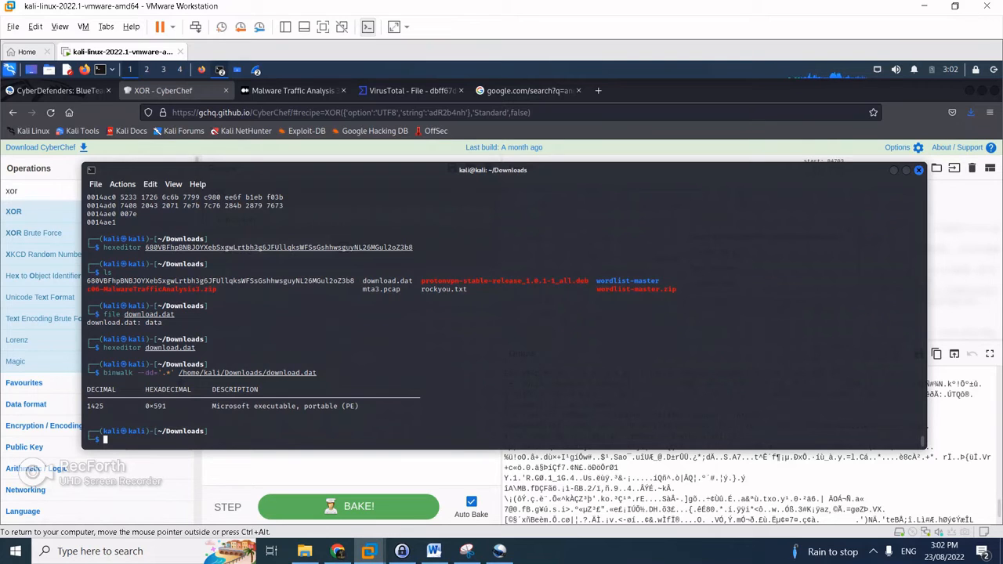
Enter _download.dat.extracted and confirm carved file 591 is a PE32 Windows DLL
{"action": "type", "text": "ls"}
{"action": "key", "text": "Return"}
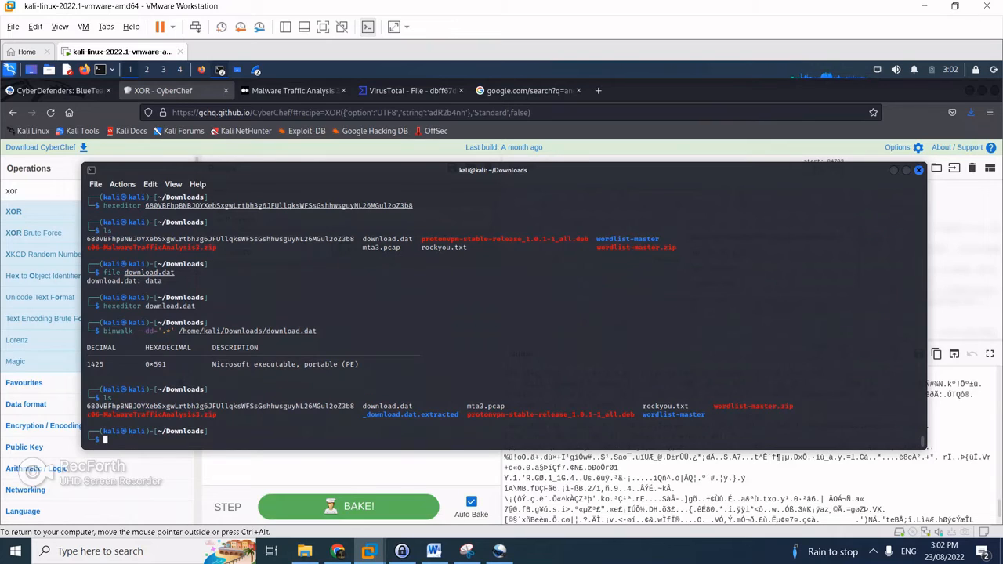
{"action": "type", "text": "cd _d"}
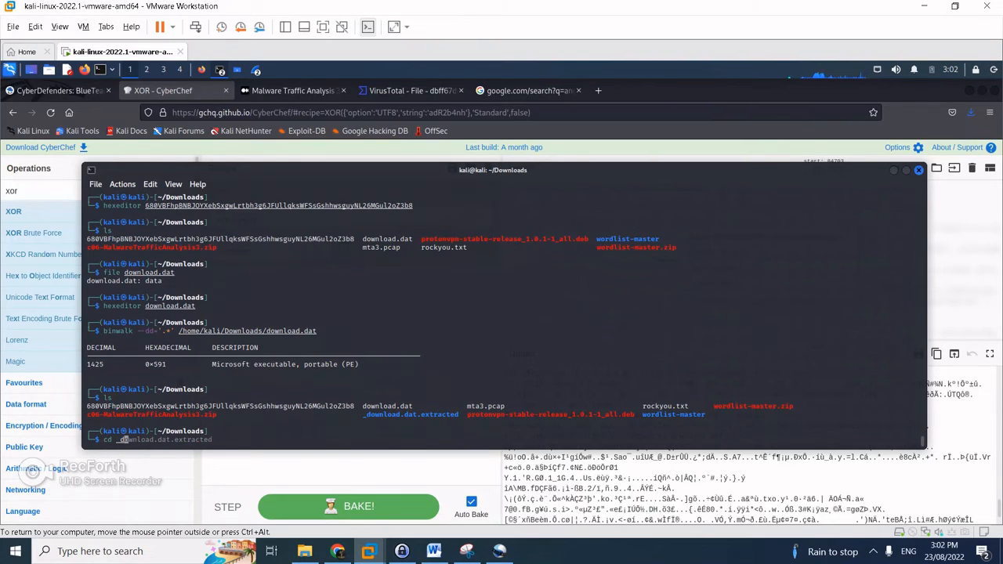
{"action": "type", "text": "ow"}
{"action": "key", "text": "Right"}
{"action": "key", "text": "Return"}
{"action": "type", "text": "ls"}
{"action": "key", "text": "Return"}
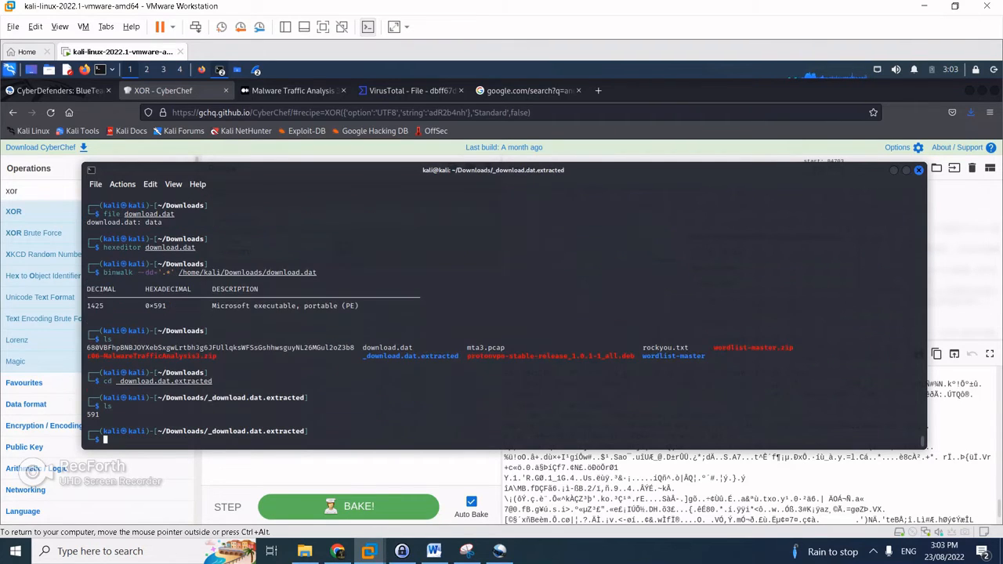
{"action": "type", "text": "file 591"}
{"action": "key", "text": "Return"}
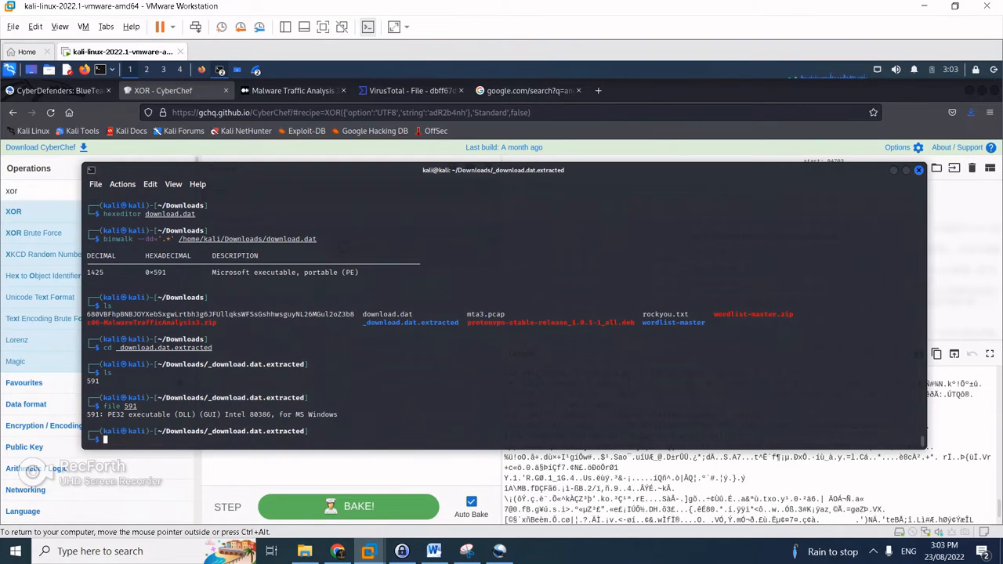
{"action": "left_click", "coordinate": [408, 90]}
Upload the carved file 591 from _download.dat.extracted to virustotal.com
{"action": "left_click", "coordinate": [387, 112]}
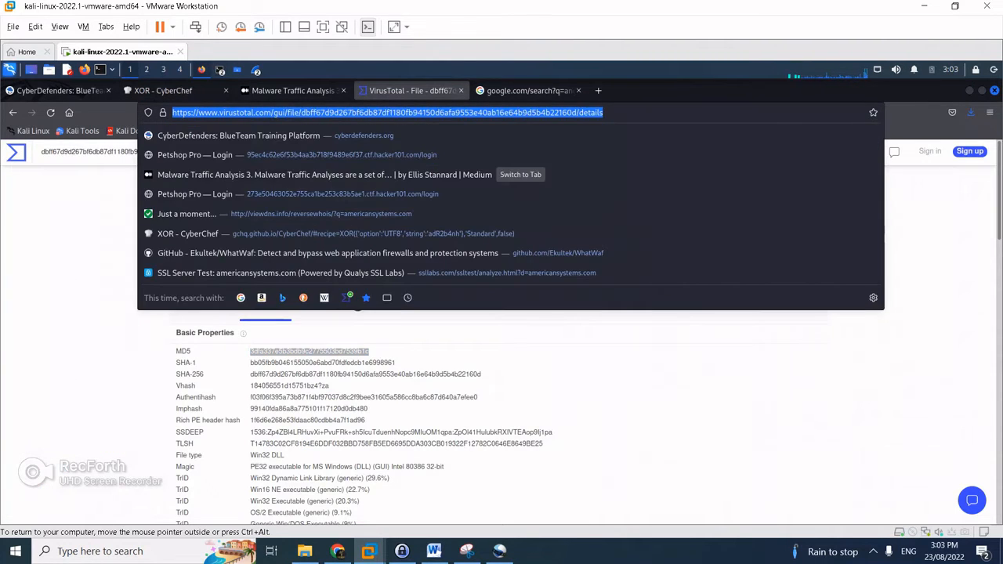
{"action": "type", "text": "virustotal.com/"}
{"action": "key", "text": "Return"}
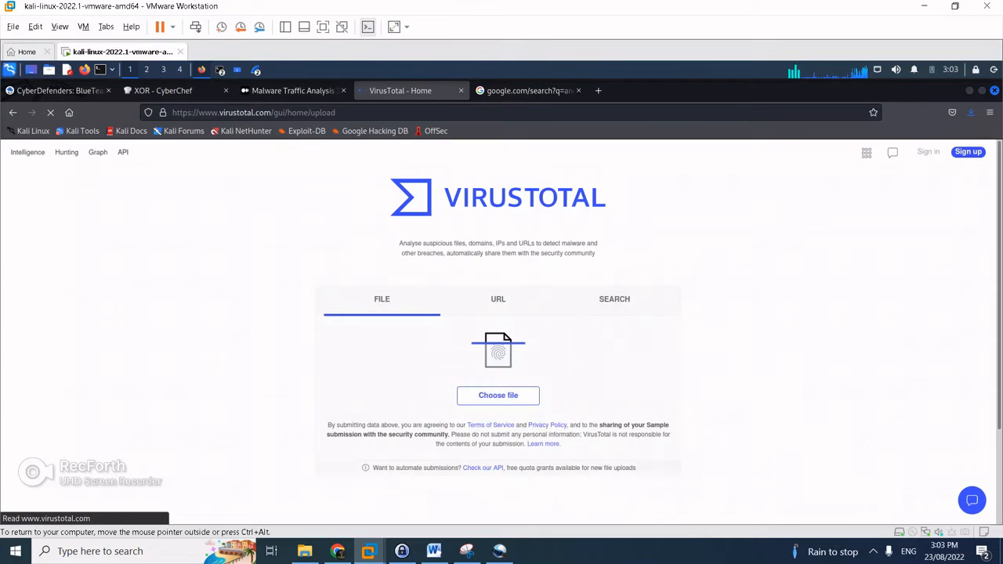
{"action": "left_click", "coordinate": [497, 394]}
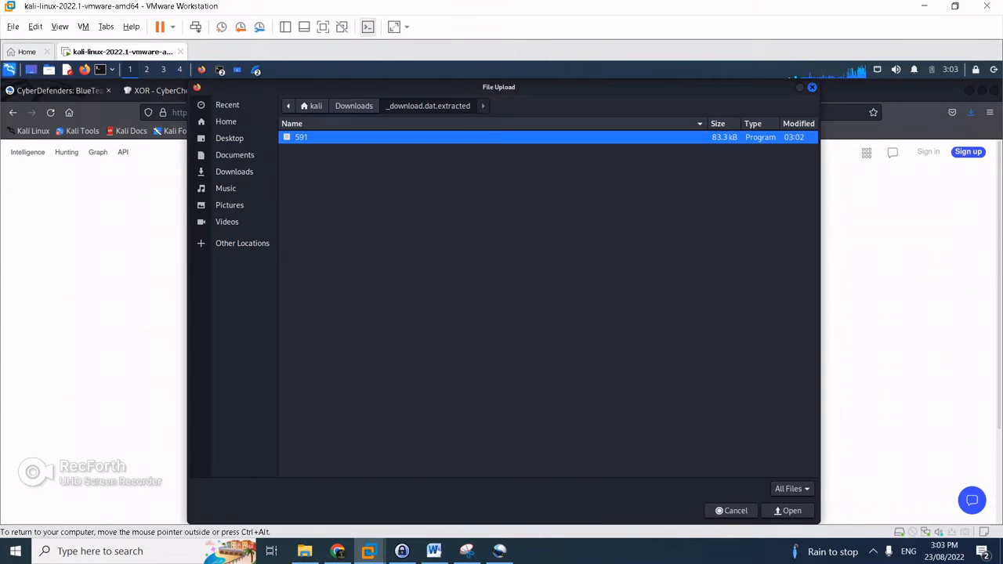
{"action": "left_click", "coordinate": [353, 105]}
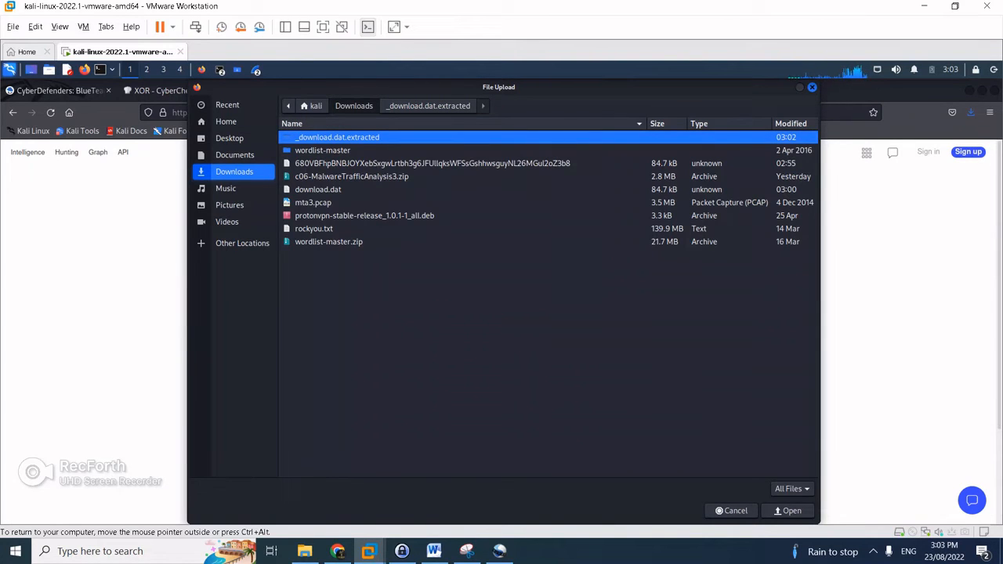
{"action": "double_click", "coordinate": [337, 137]}
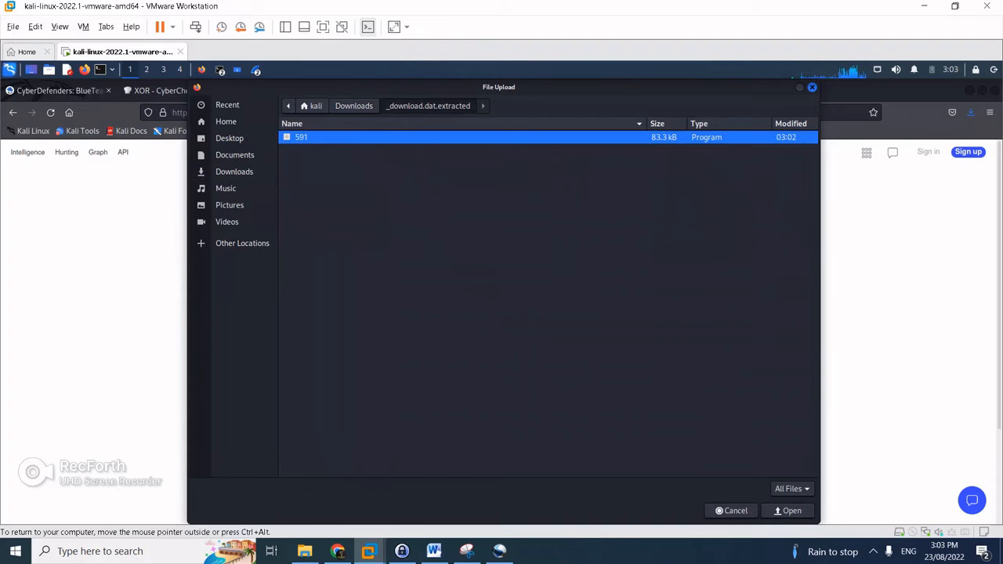
{"action": "left_click", "coordinate": [788, 511]}
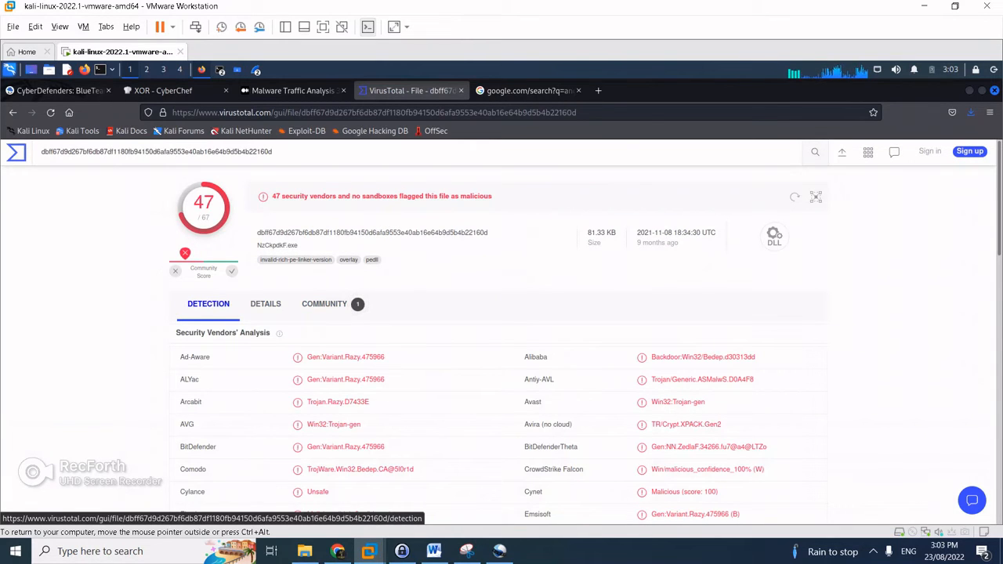
Select MD5 3dfa337e5b3bdb9c2775503bd7539b1c in VirusTotal's Details and return to the CyberDefenders questions
{"action": "left_click", "coordinate": [324, 304]}
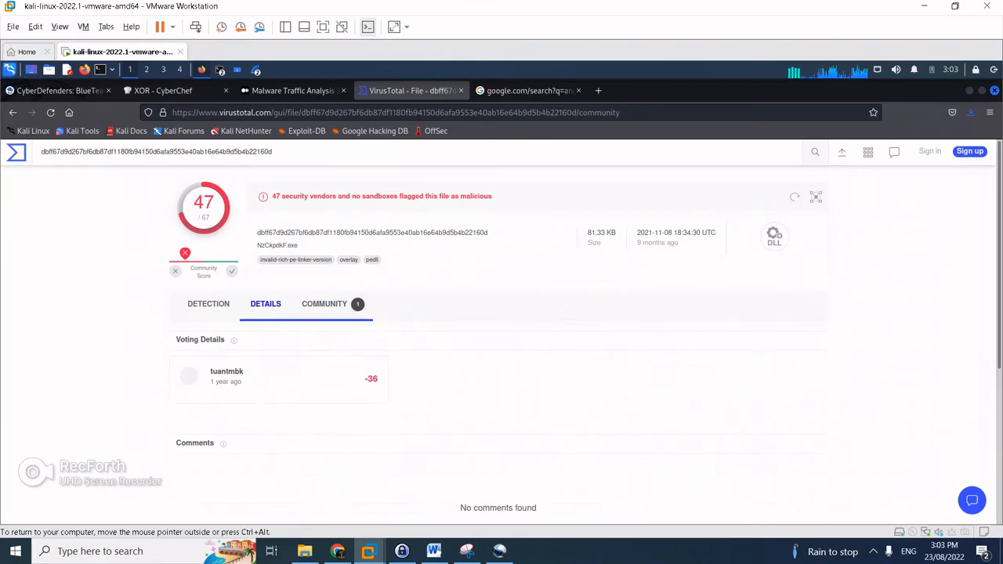
{"action": "left_click", "coordinate": [265, 304]}
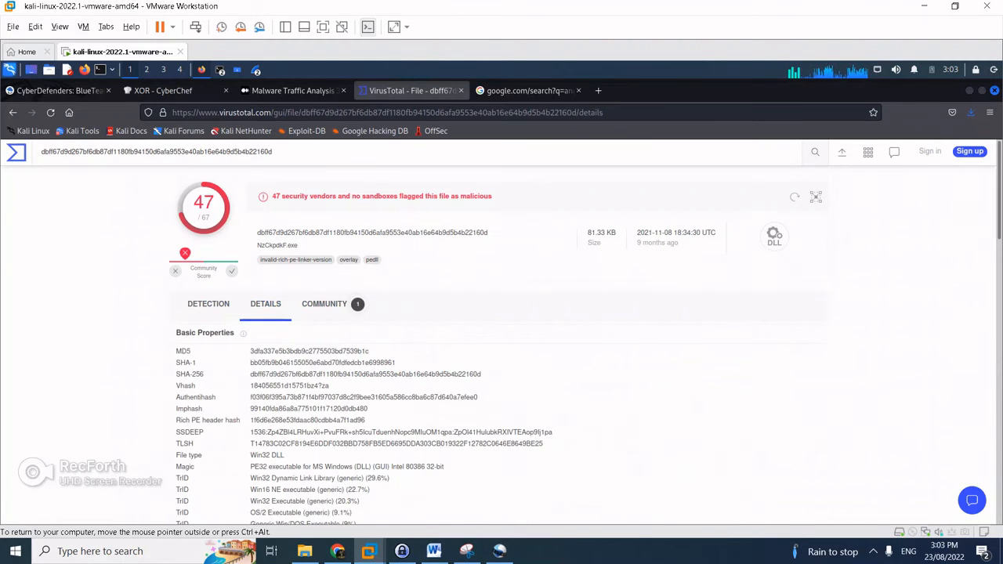
{"action": "scroll", "coordinate": [501, 329], "scroll_direction": "down", "scroll_amount": 3}
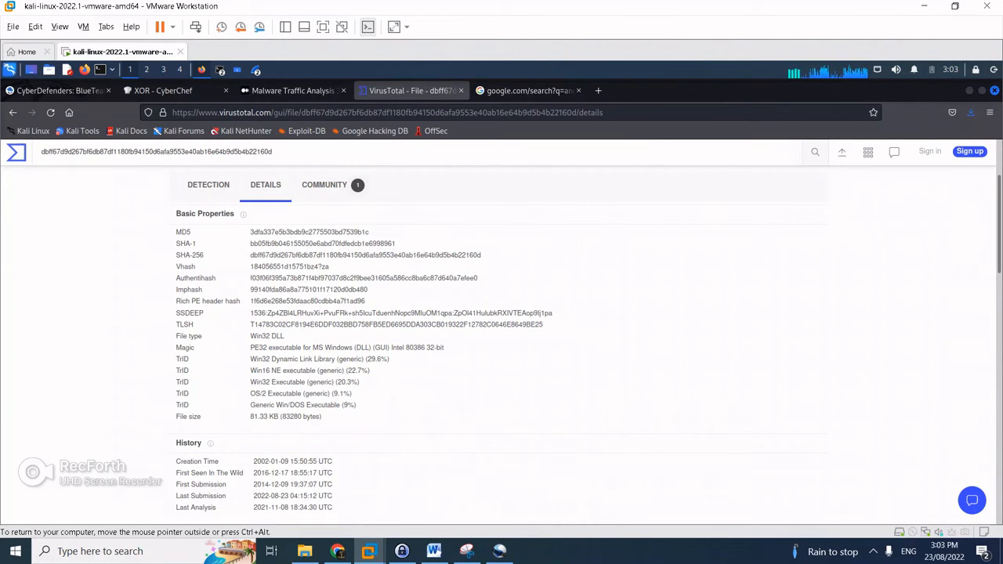
{"action": "double_click", "coordinate": [309, 233]}
{"action": "left_click", "coordinate": [60, 91]}
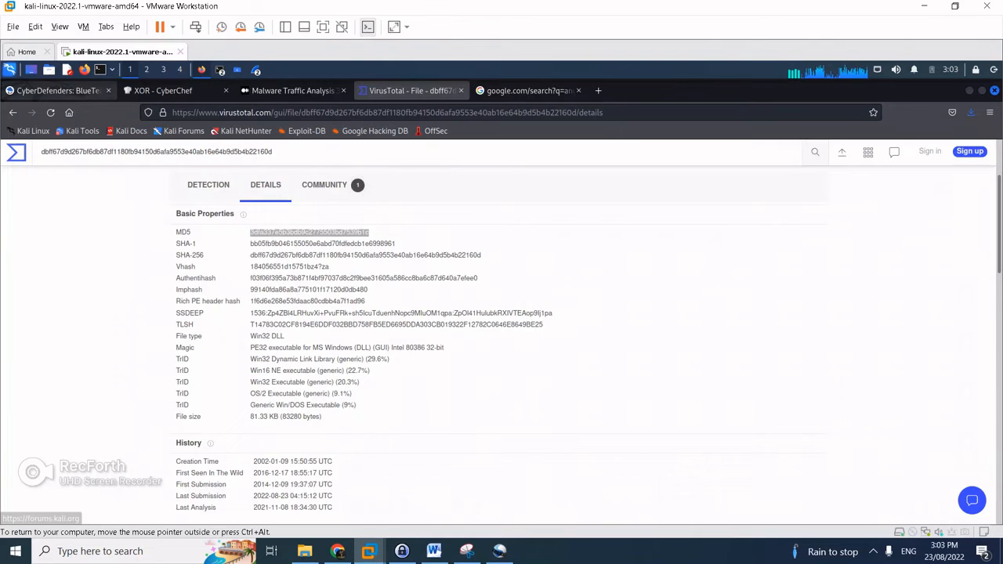
{"action": "scroll", "coordinate": [501, 329], "scroll_direction": "down", "scroll_amount": 2}
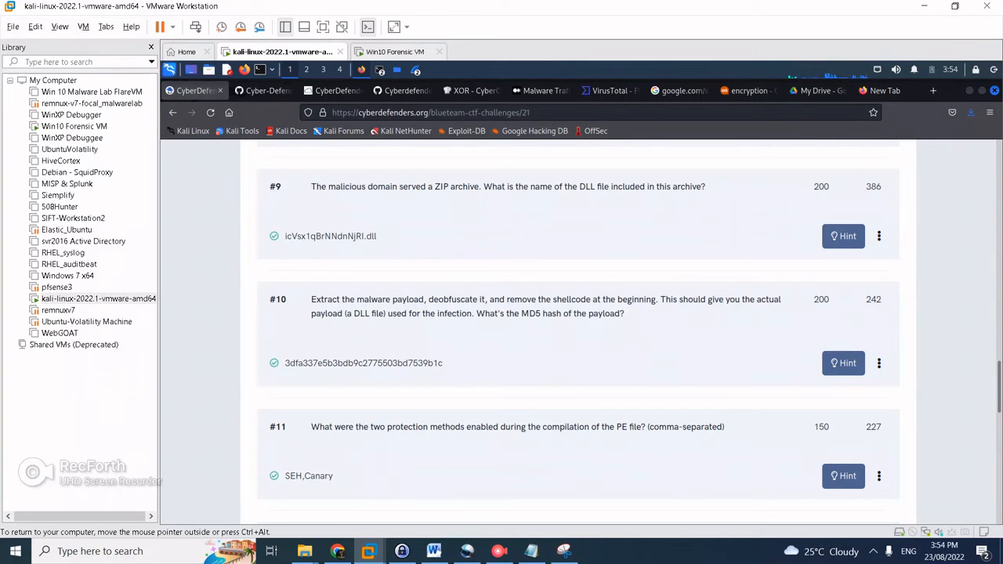
On the Win10 VM, read winchecksec's results for 591 (SEH, Isolation present), then return to Kali
{"action": "left_click", "coordinate": [398, 52]}
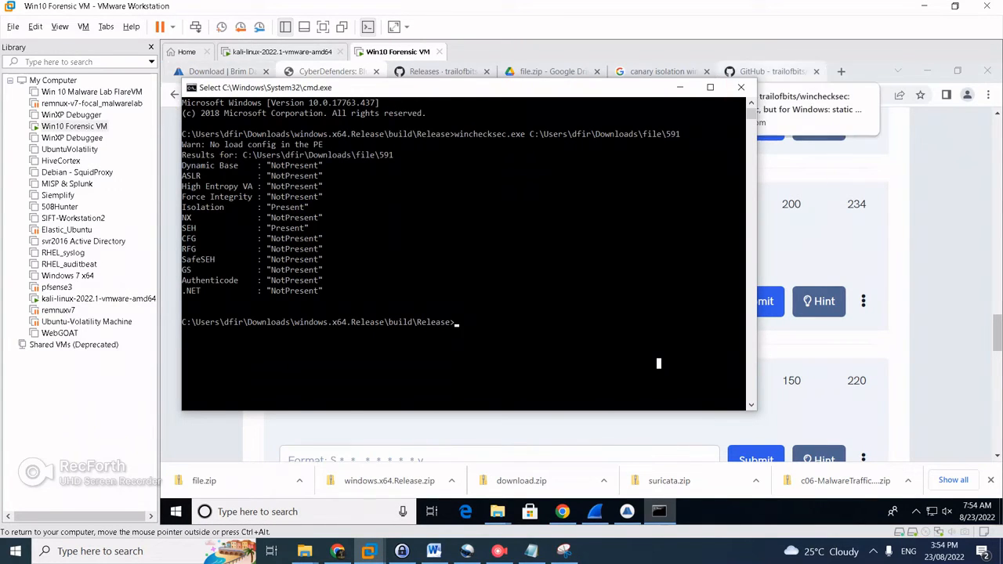
{"action": "left_click", "coordinate": [770, 72]}
{"action": "mouse_move", "coordinate": [377, 131]}
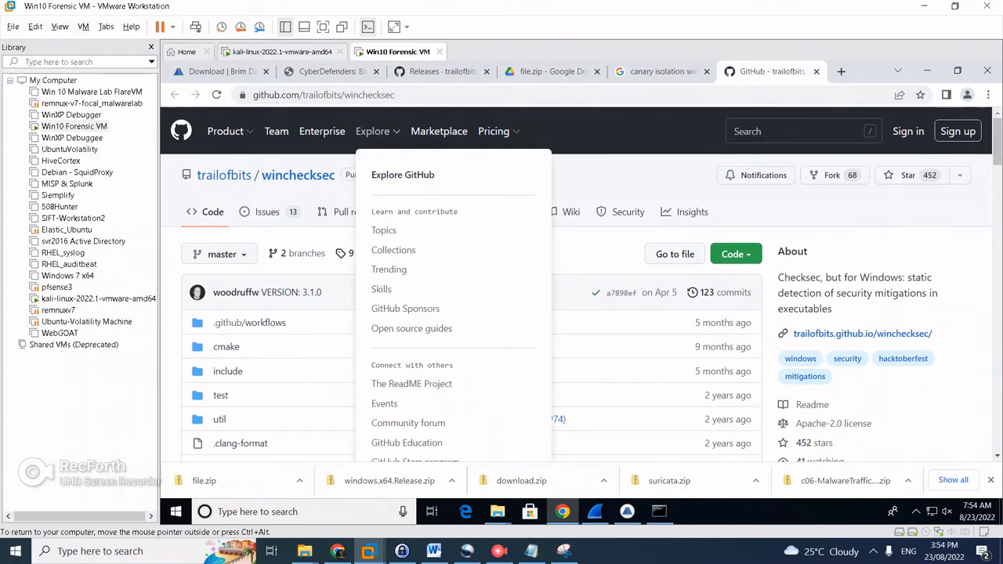
{"action": "scroll", "coordinate": [501, 313], "scroll_direction": "down", "scroll_amount": 3}
{"action": "scroll", "coordinate": [502, 313], "scroll_direction": "up", "scroll_amount": 3}
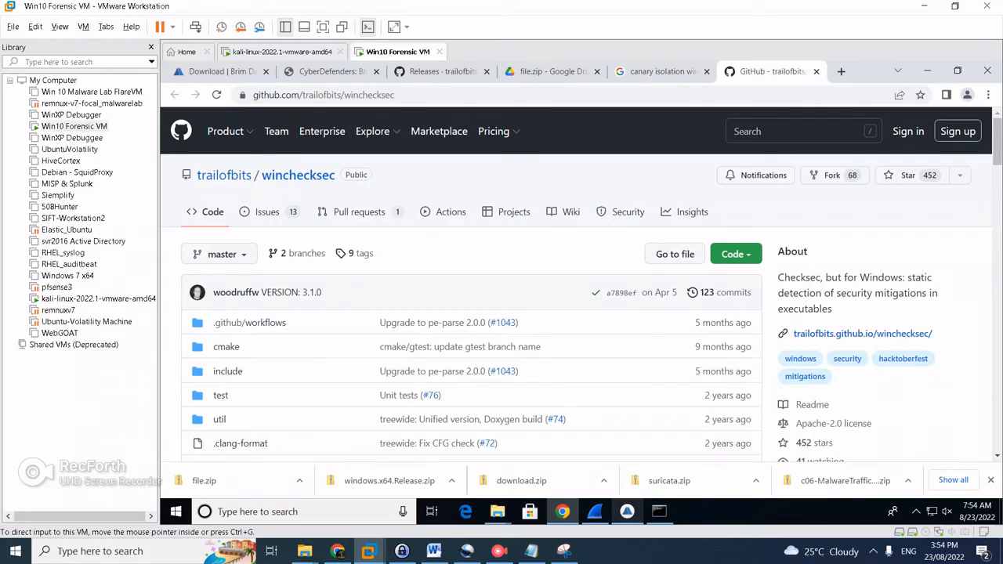
{"action": "left_click", "coordinate": [659, 511]}
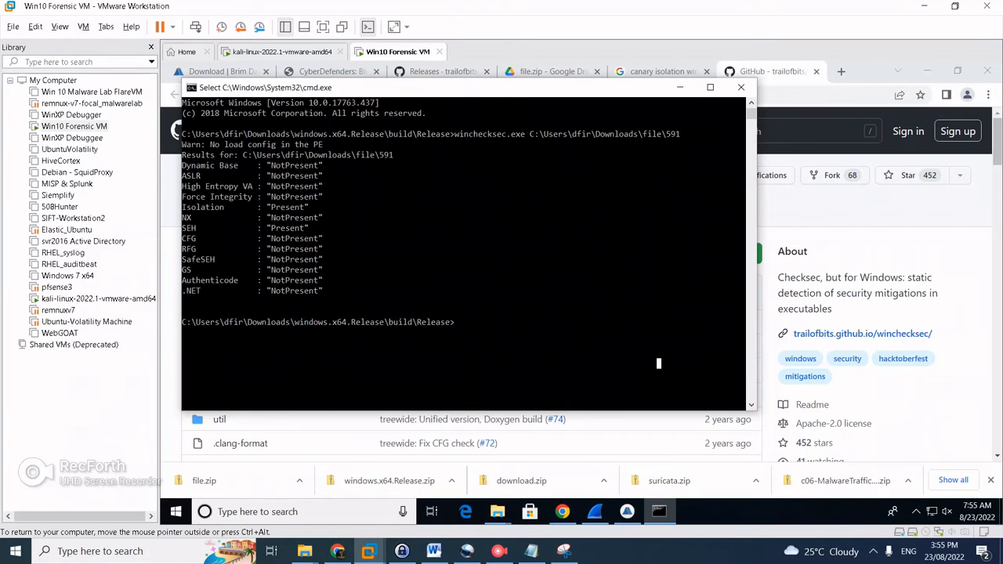
{"action": "left_click", "coordinate": [278, 51]}
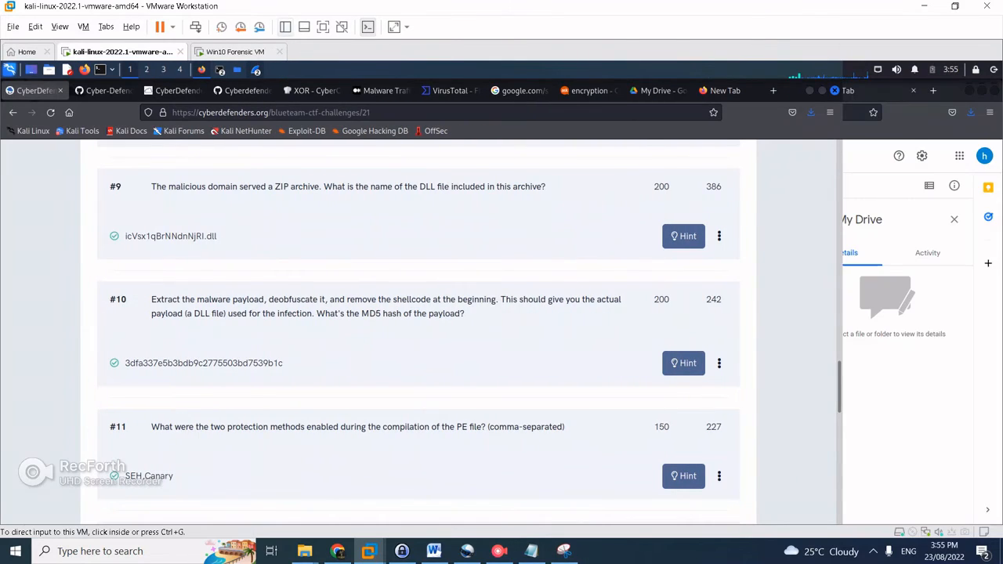
Read the DLL's 2002-01-09 creation time in VirusTotal History, then scroll CyberDefenders to question #13
{"action": "left_click", "coordinate": [285, 27]}
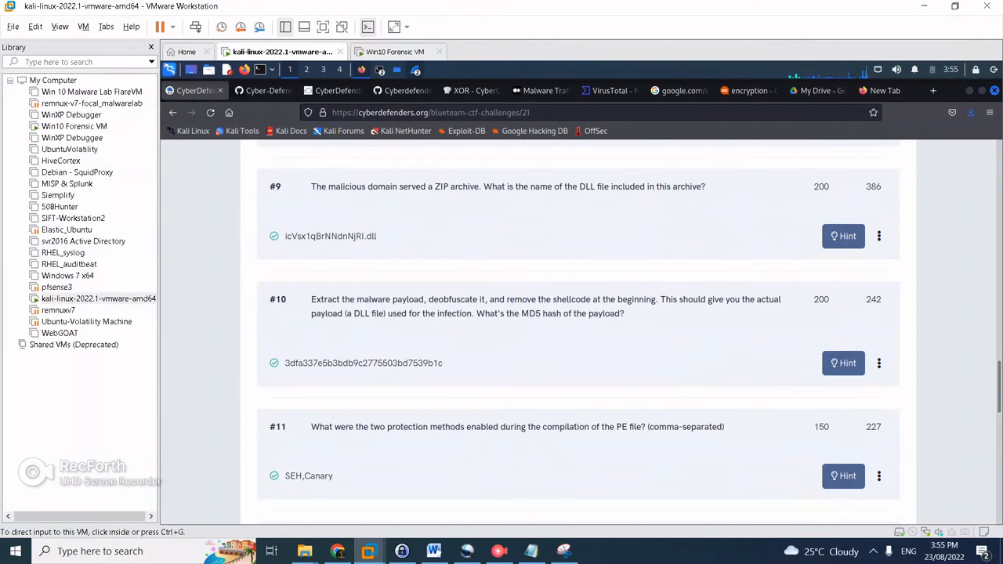
{"action": "left_click", "coordinate": [285, 26]}
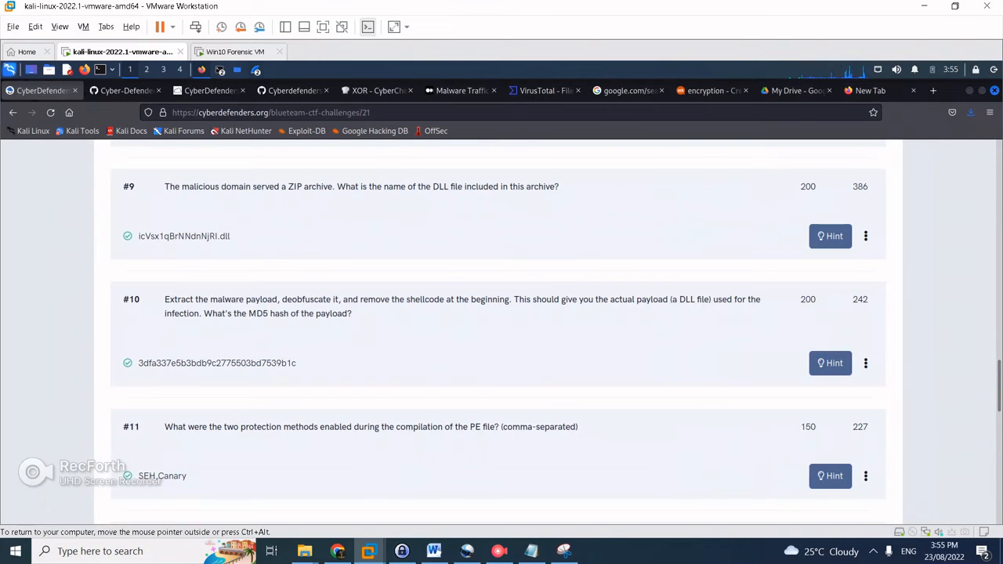
{"action": "scroll", "coordinate": [498, 337], "scroll_direction": "down", "scroll_amount": 3}
{"action": "scroll", "coordinate": [498, 337], "scroll_direction": "up", "scroll_amount": 1}
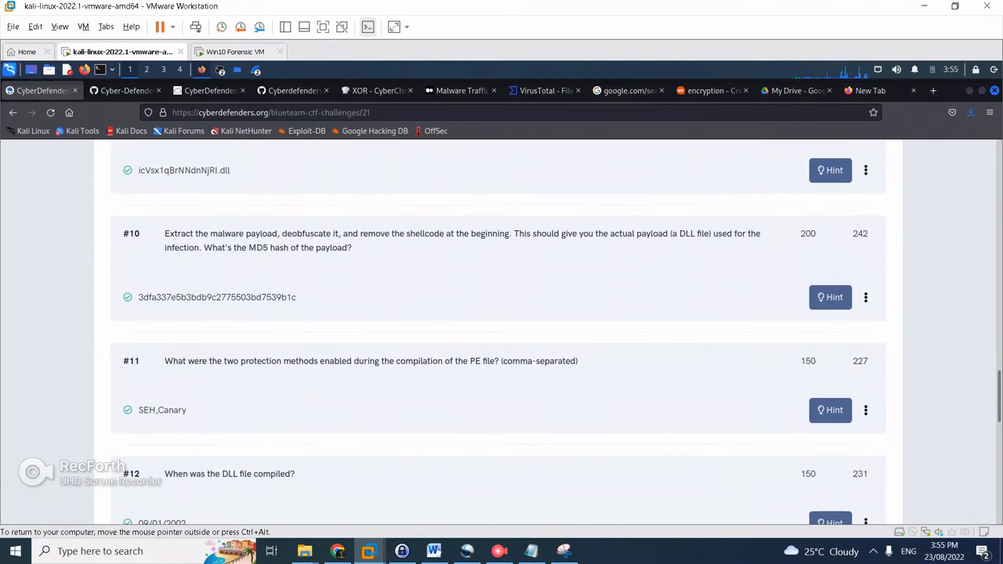
{"action": "left_click", "coordinate": [545, 90]}
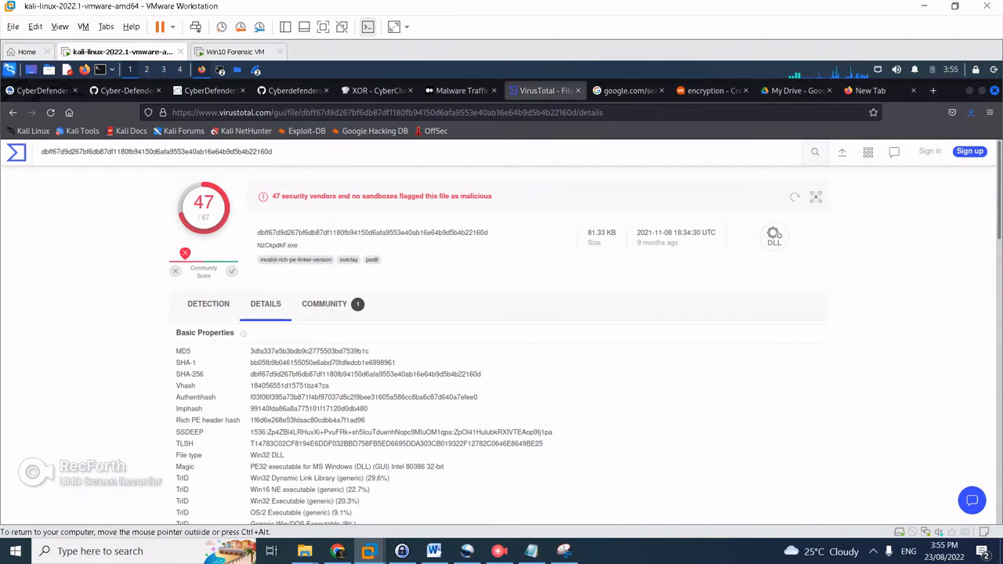
{"action": "scroll", "coordinate": [267, 309], "scroll_direction": "down", "scroll_amount": 3}
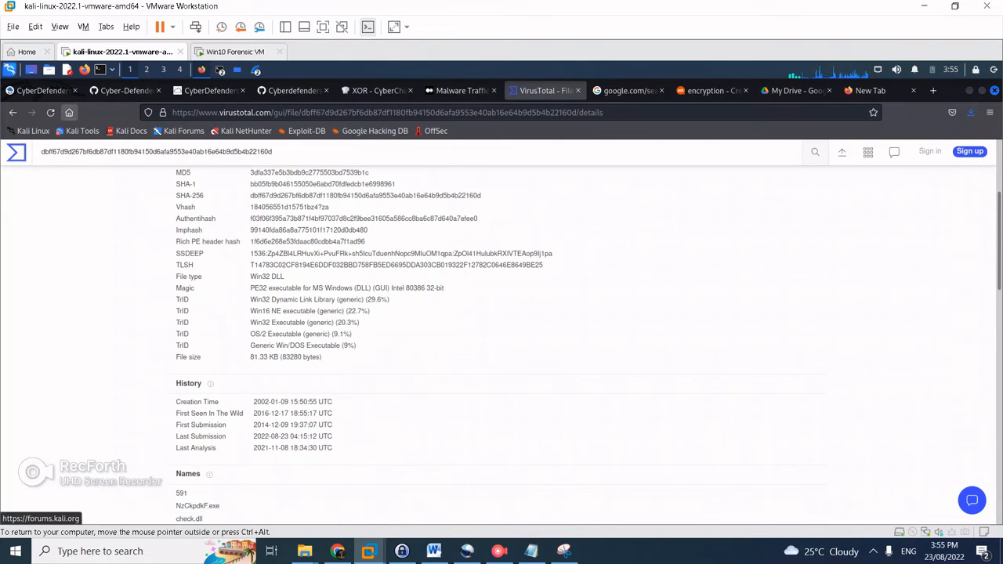
{"action": "left_click", "coordinate": [40, 90]}
{"action": "scroll", "coordinate": [501, 329], "scroll_direction": "down", "scroll_amount": 1}
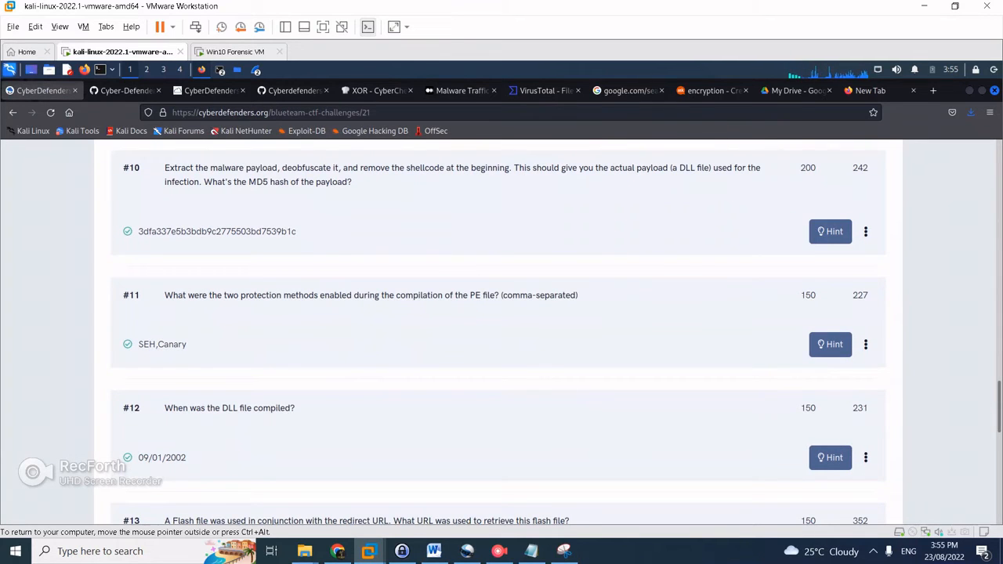
{"action": "scroll", "coordinate": [502, 329], "scroll_direction": "down", "scroll_amount": 1}
{"action": "scroll", "coordinate": [502, 329], "scroll_direction": "up", "scroll_amount": 1}
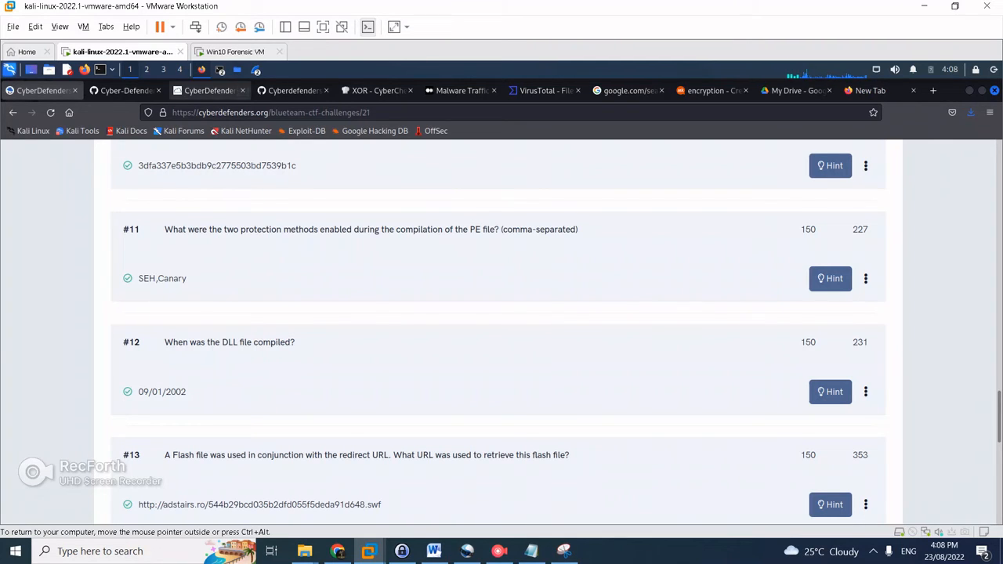
Find the adstairs.ro Flash file request in Brim's HTTP results, then return to Kali's browser
{"action": "left_click", "coordinate": [235, 50]}
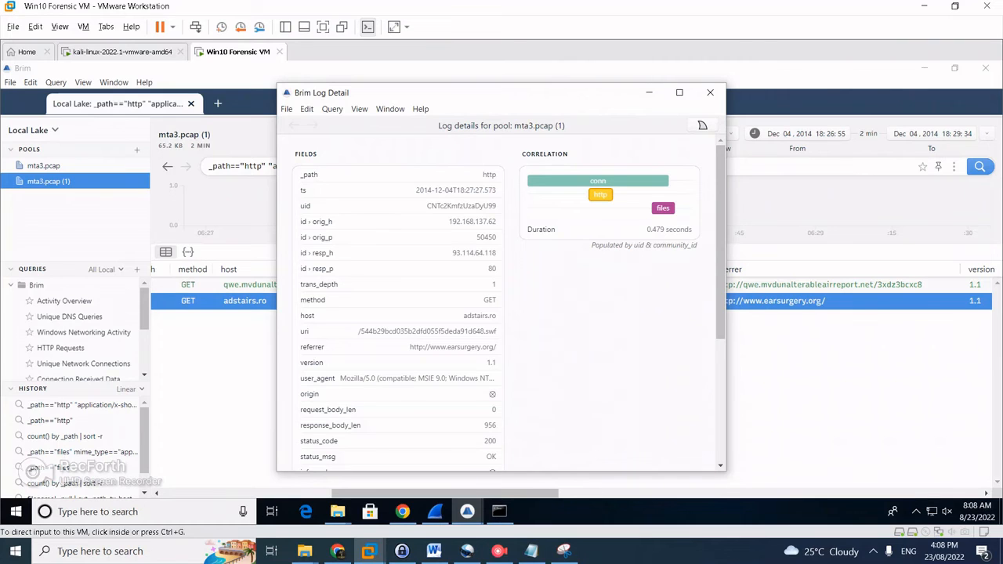
{"action": "left_click", "coordinate": [710, 92]}
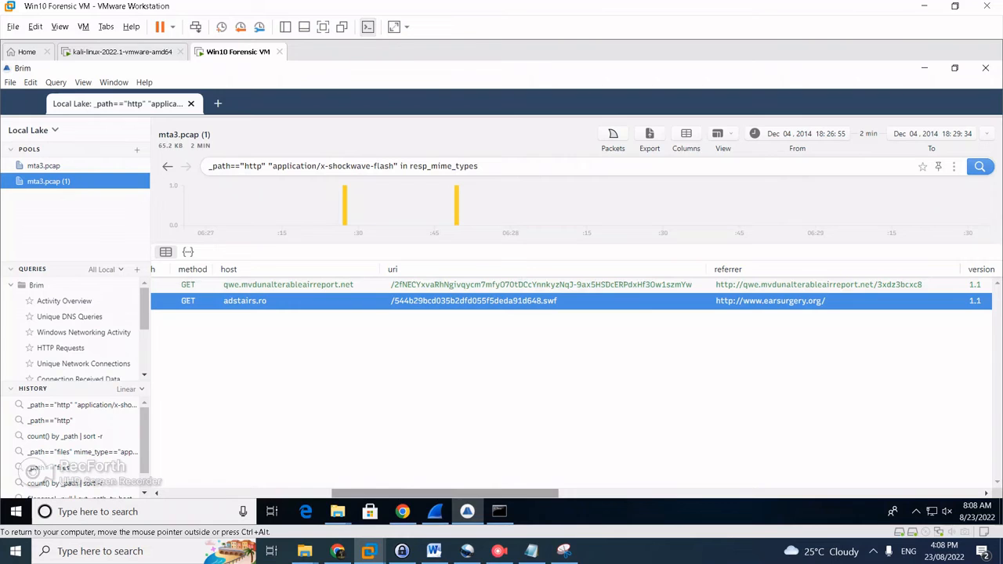
{"action": "left_click_drag", "start_coordinate": [445, 494], "coordinate": [371, 494]}
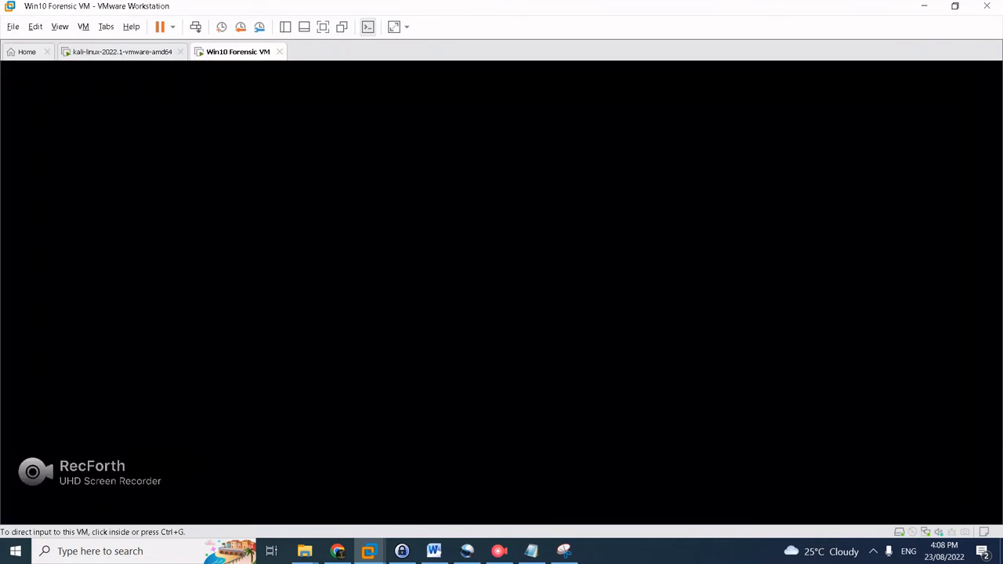
{"action": "left_click", "coordinate": [122, 52]}
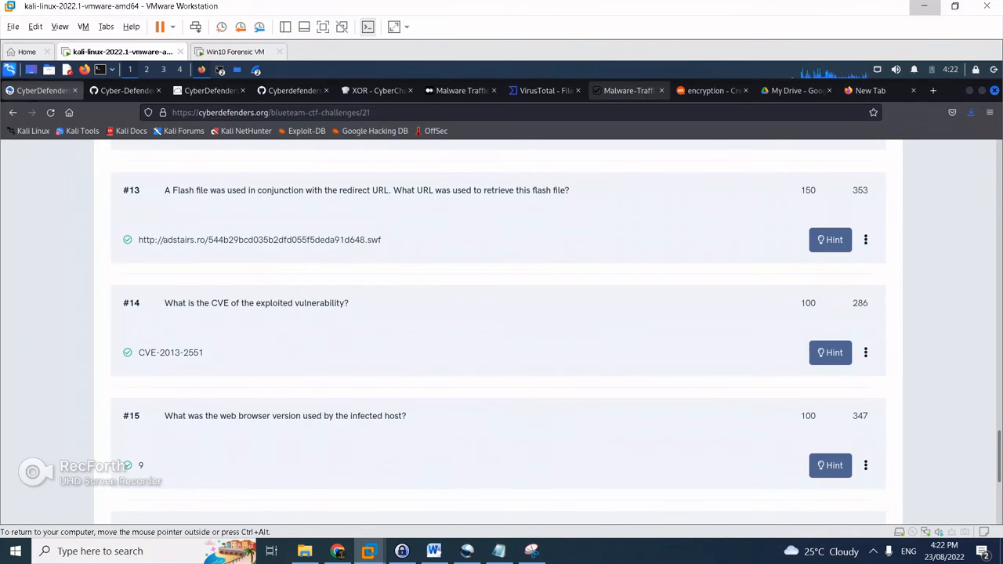
In the Angler EK write-up, highlight the adR2b4nh XOR string and the IE exploit CVE-2013-2551
{"action": "left_click", "coordinate": [627, 90]}
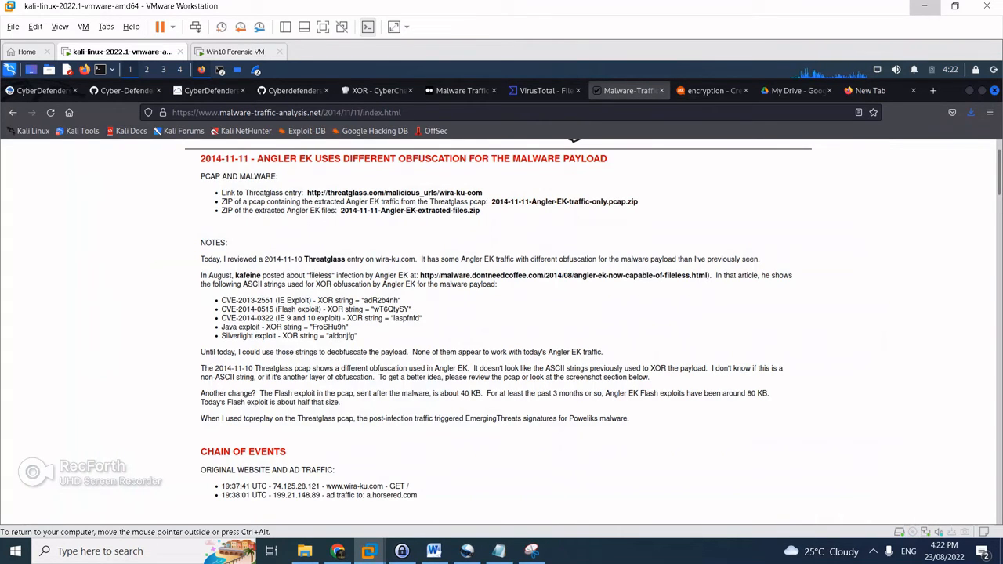
{"action": "left_click_drag", "start_coordinate": [364, 300], "coordinate": [400, 300]}
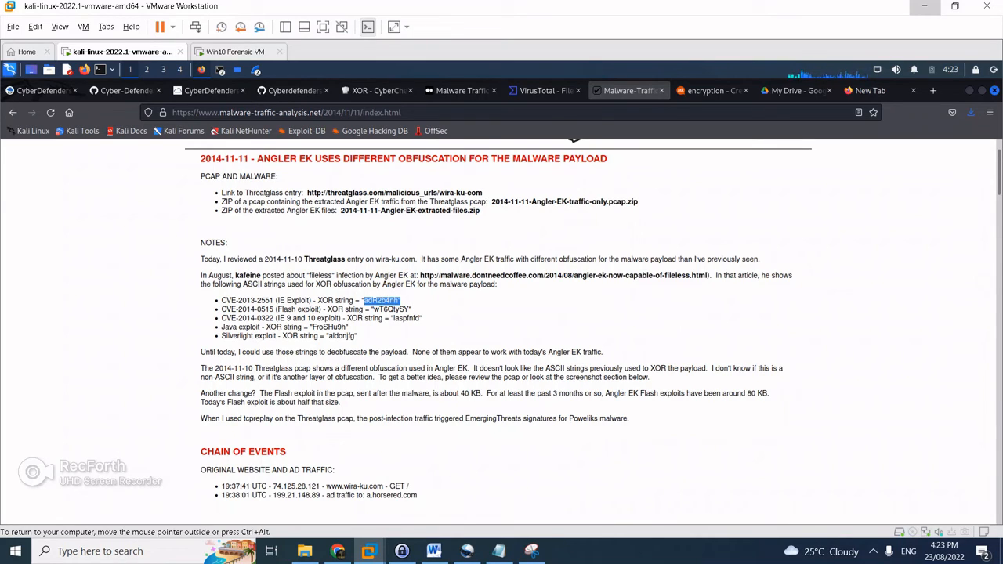
{"action": "left_click_drag", "start_coordinate": [273, 301], "coordinate": [221, 301]}
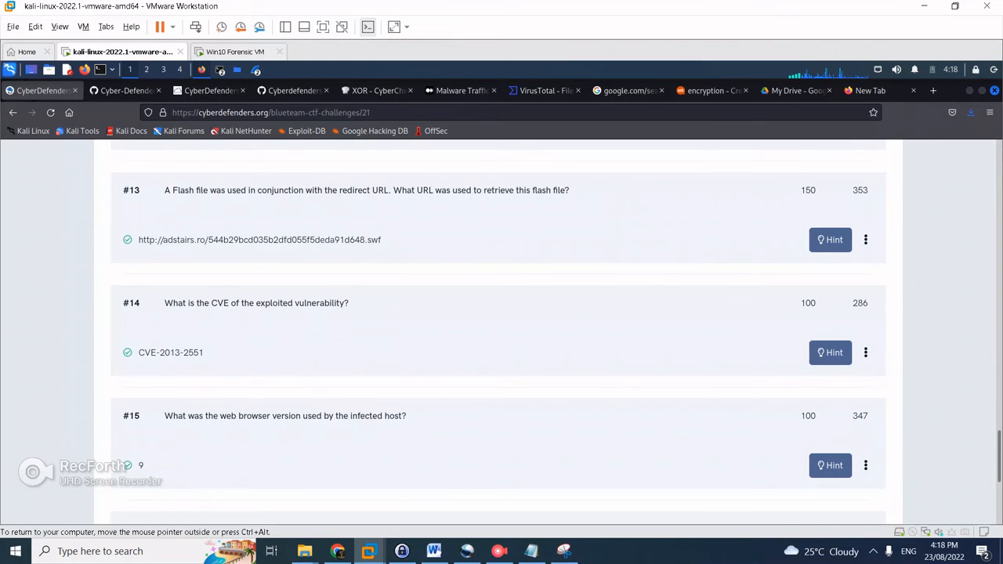
Check the 192.168.137.62 host's MSIE 9.0 user agent in NetworkMiner, then return to the Kali challenge page
{"action": "left_click", "coordinate": [243, 52]}
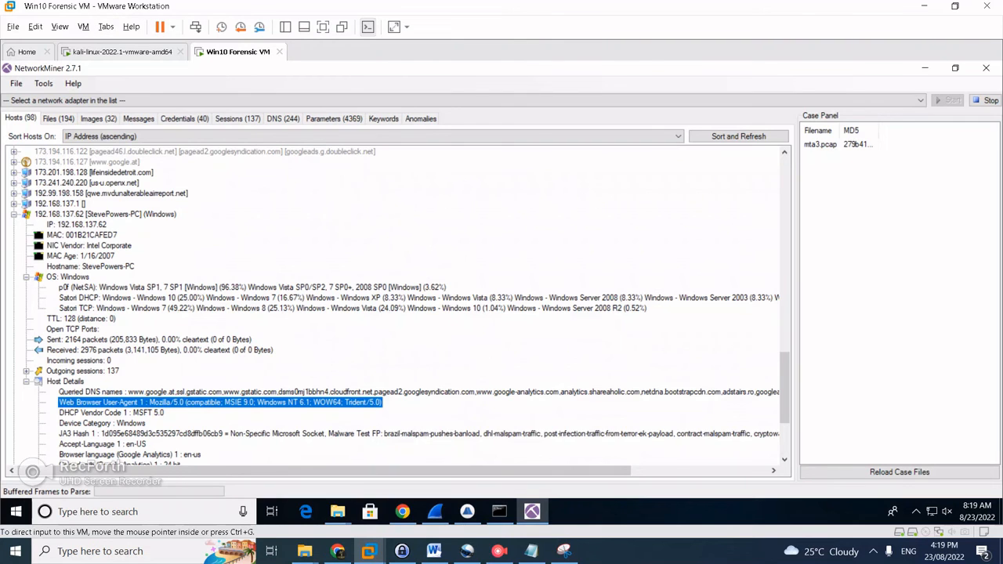
{"action": "left_click", "coordinate": [122, 52]}
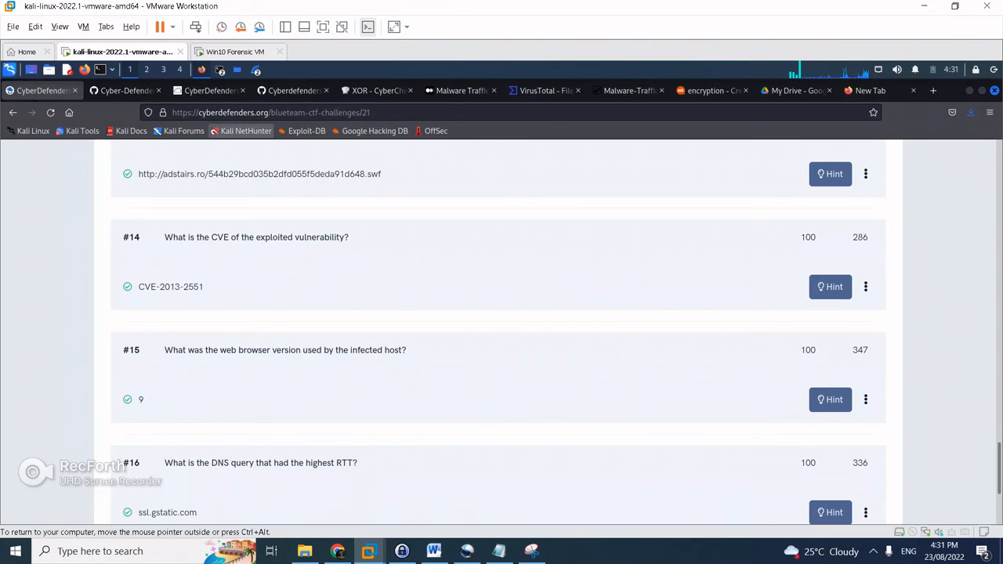
Bring up Brim's _path=="ssl" | sort issuer results on the Windows machine
{"action": "left_click", "coordinate": [235, 51]}
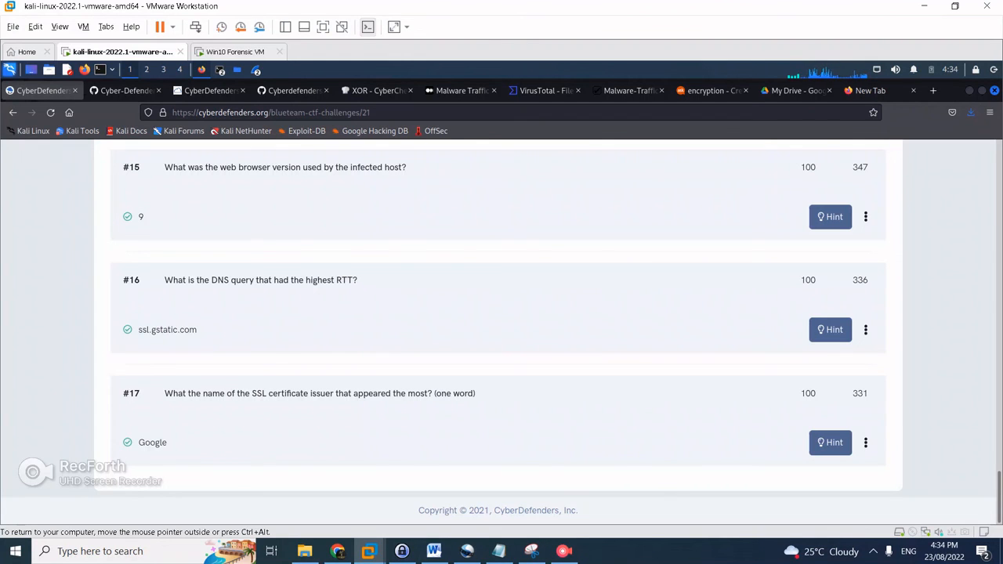
{"action": "key", "text": "ctrl+Tab"}
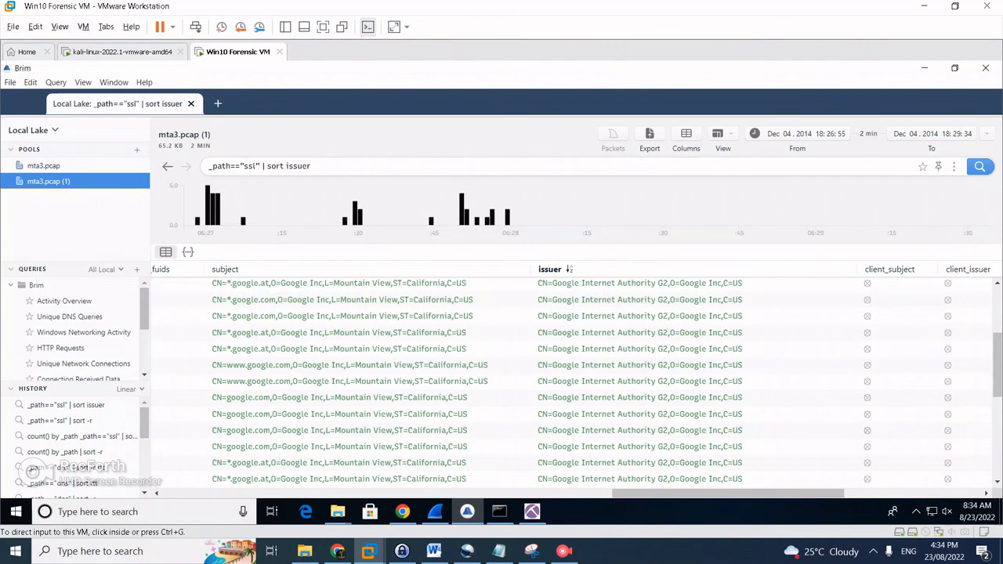
Confirm Google Internet Authority G2 dominates Brim's SSL issuer list, then go back to the Kali machine
{"action": "scroll", "coordinate": [576, 384], "scroll_direction": "up", "scroll_amount": 5}
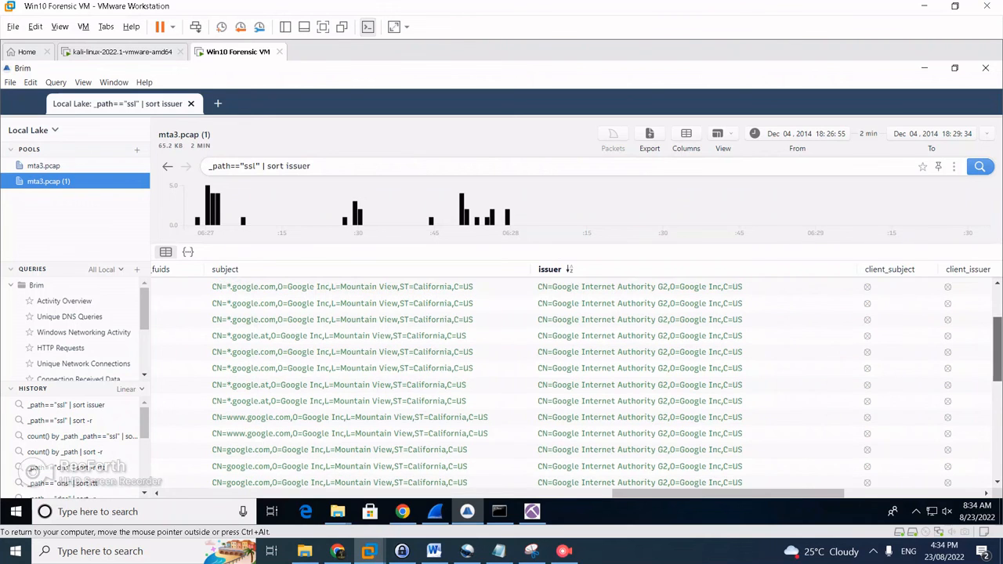
{"action": "scroll", "coordinate": [576, 384], "scroll_direction": "up", "scroll_amount": 1}
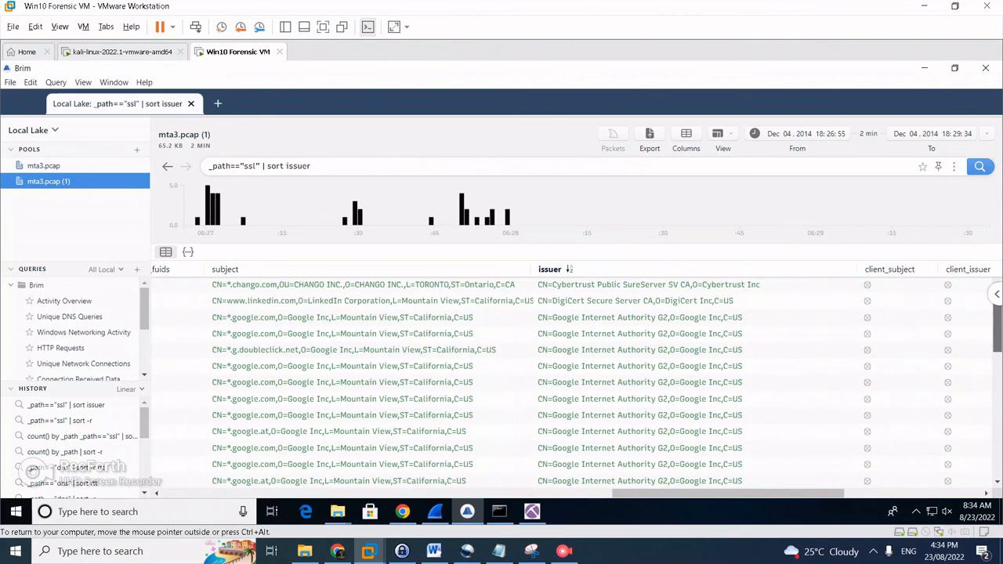
{"action": "scroll", "coordinate": [576, 384], "scroll_direction": "down", "scroll_amount": 5}
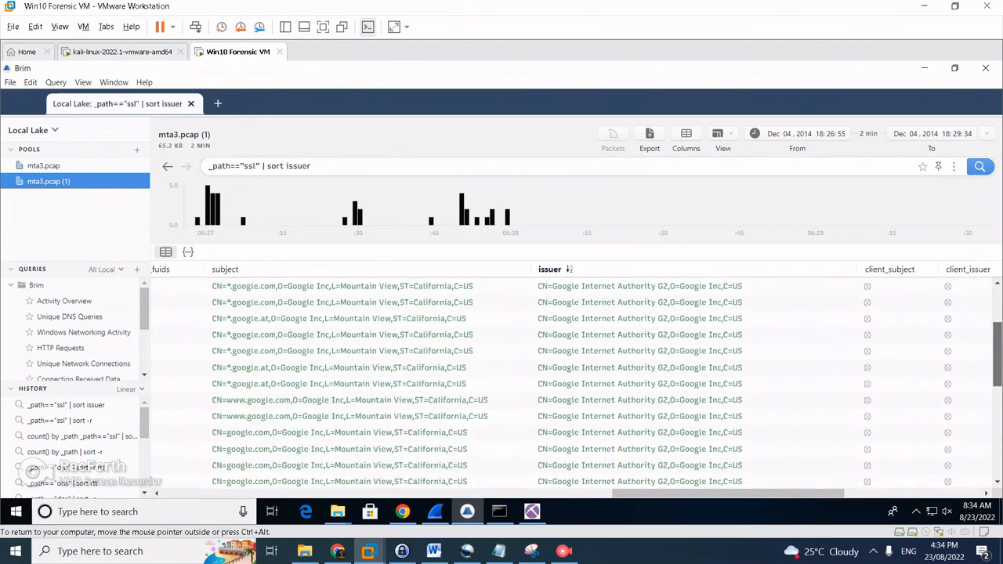
{"action": "scroll", "coordinate": [576, 384], "scroll_direction": "down", "scroll_amount": 5}
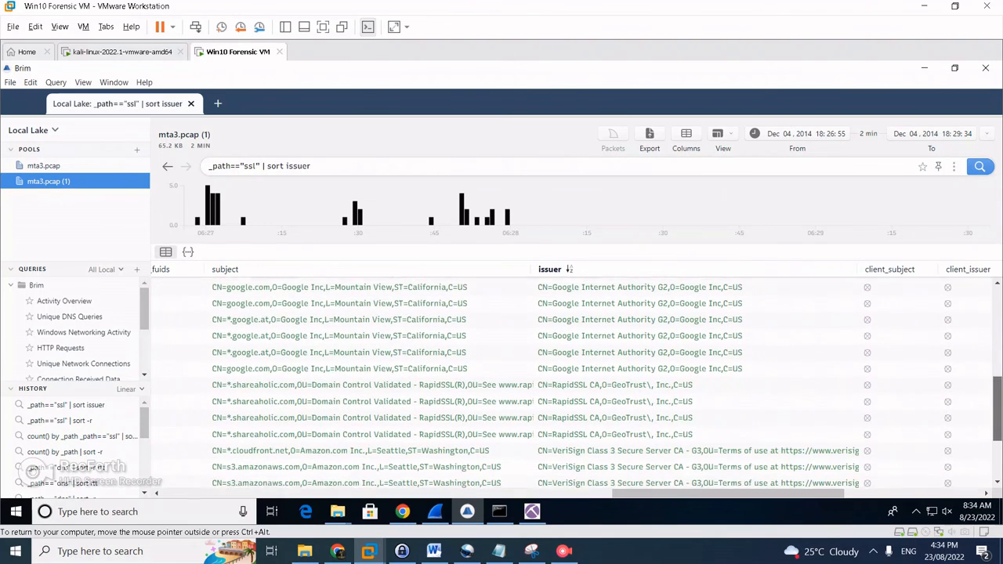
{"action": "scroll", "coordinate": [576, 384], "scroll_direction": "down", "scroll_amount": 2}
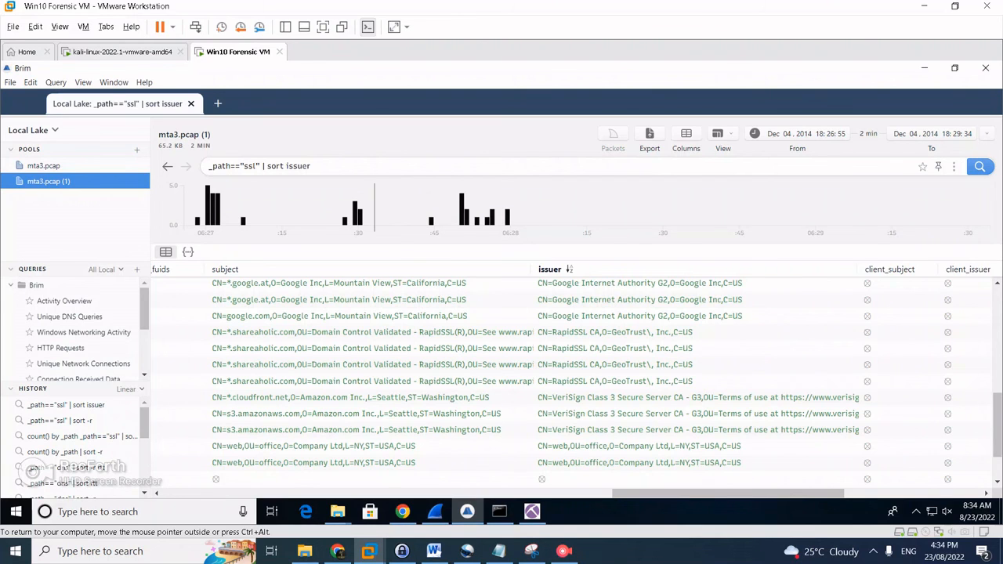
{"action": "scroll", "coordinate": [564, 414], "scroll_direction": "up", "scroll_amount": 3}
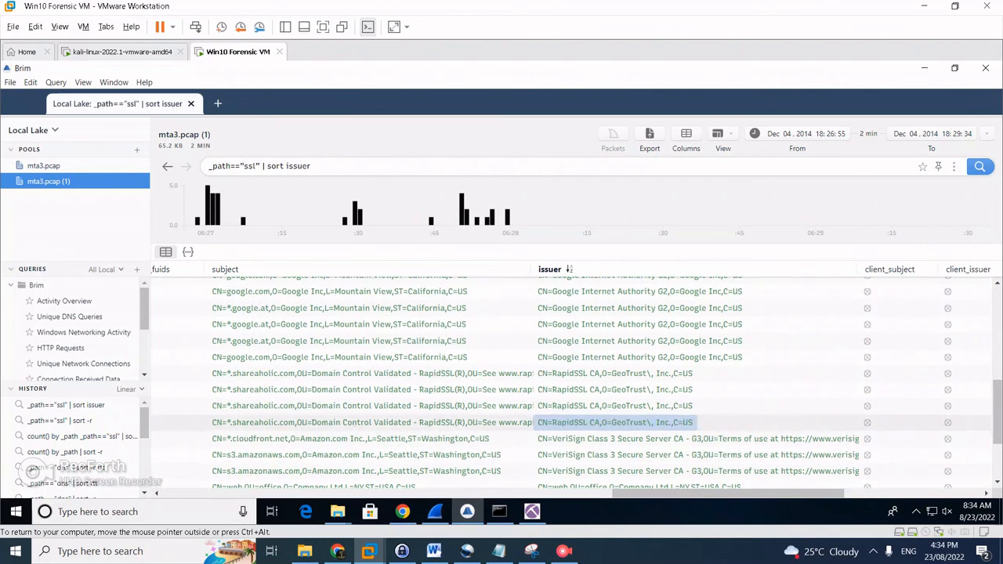
{"action": "scroll", "coordinate": [563, 414], "scroll_direction": "down", "scroll_amount": 4}
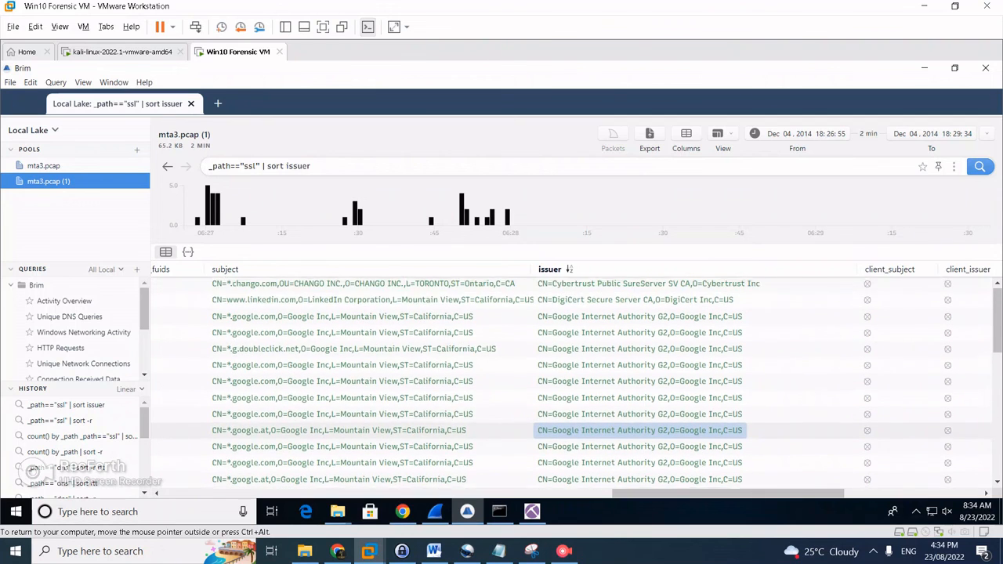
{"action": "scroll", "coordinate": [564, 414], "scroll_direction": "up", "scroll_amount": 4}
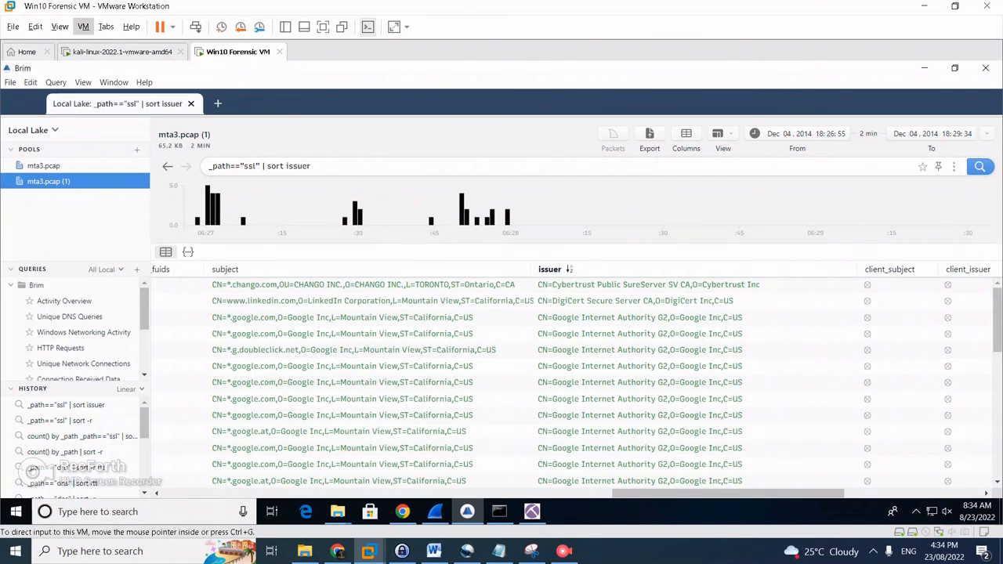
{"action": "left_click", "coordinate": [157, 51]}
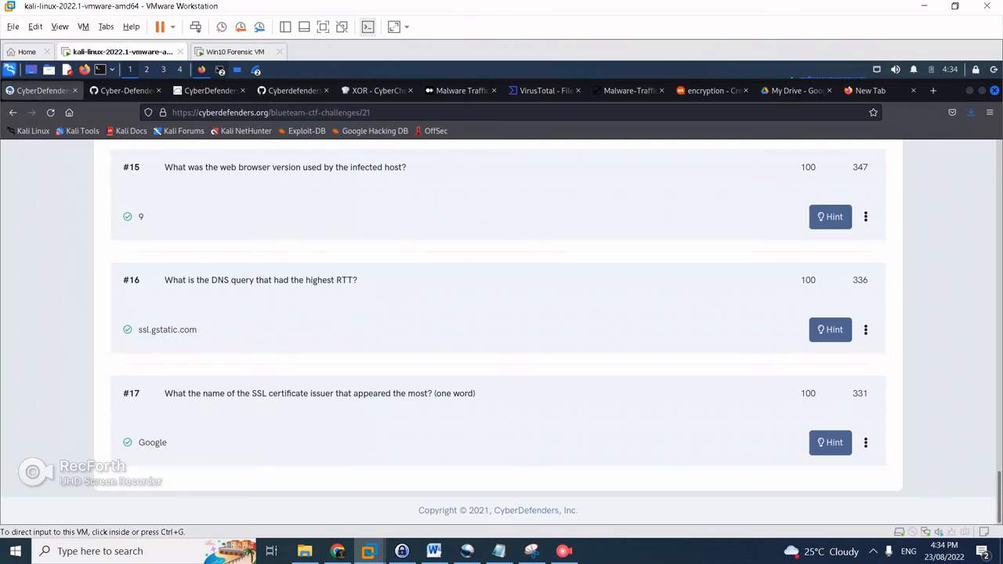